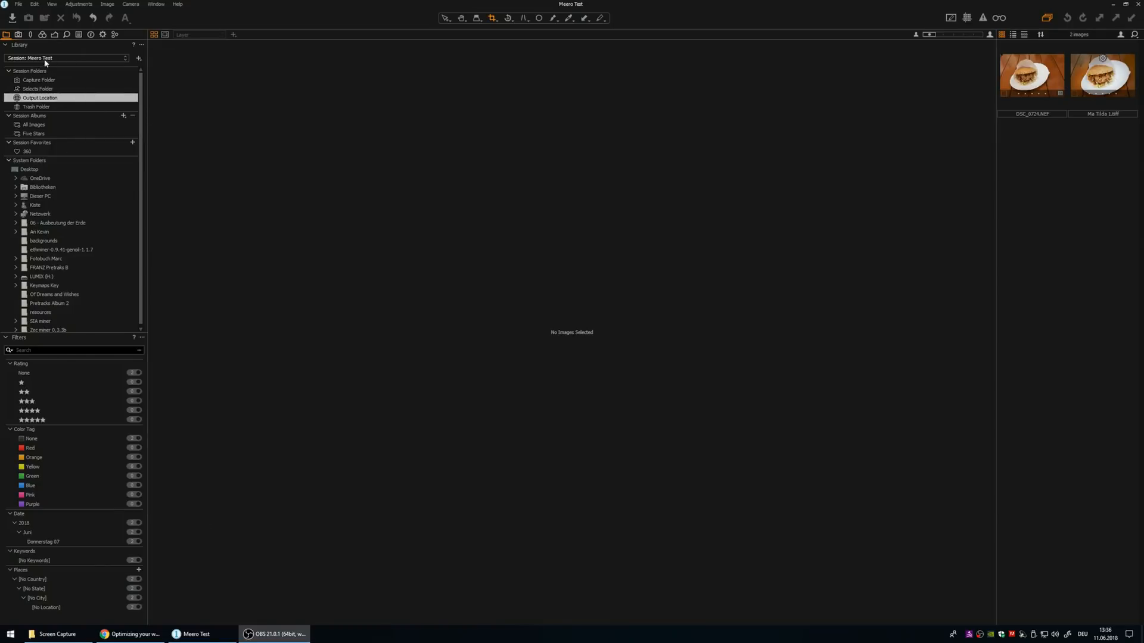
- Examine the tool sets for Capture, Lens, Color, Exposure, Details, Adjustments and Metadata
left_click(17, 34)
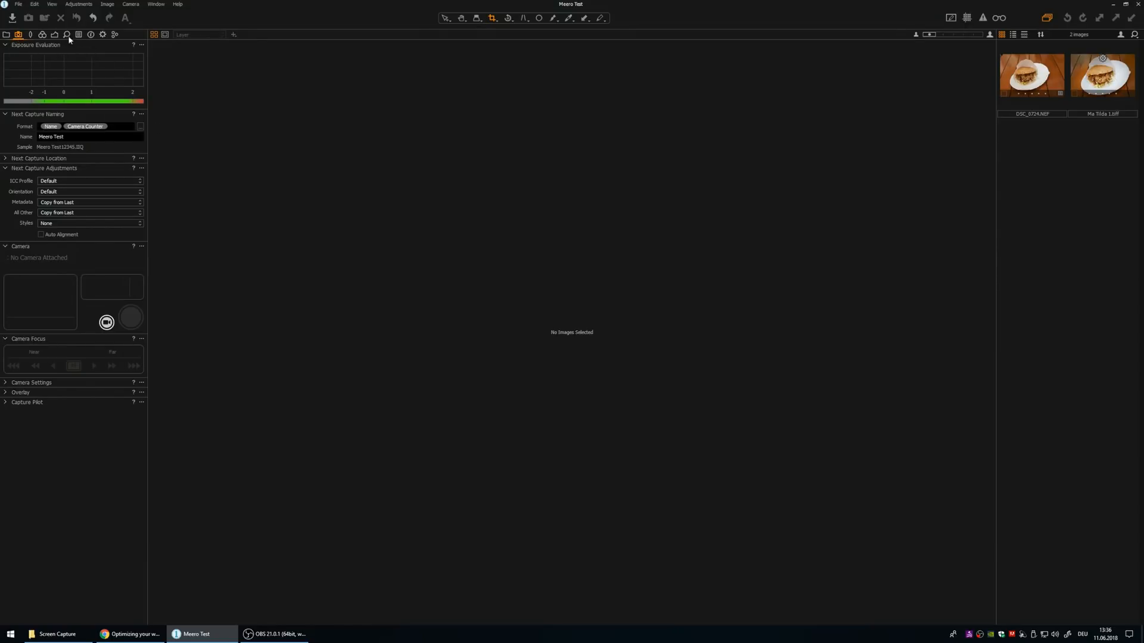
left_click(31, 35)
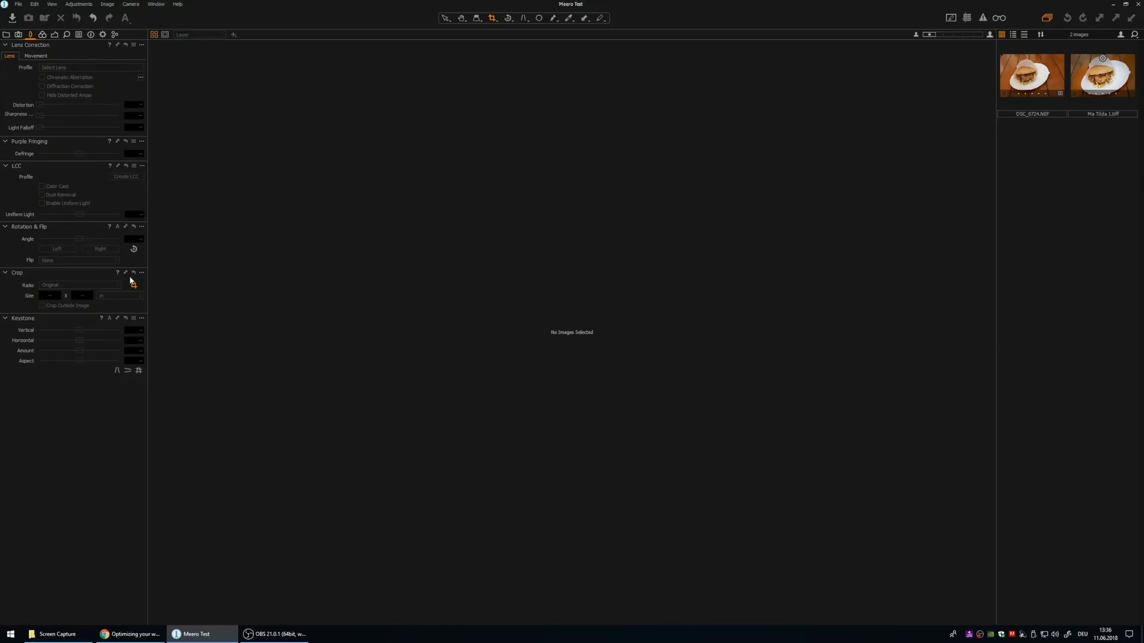
left_click(42, 34)
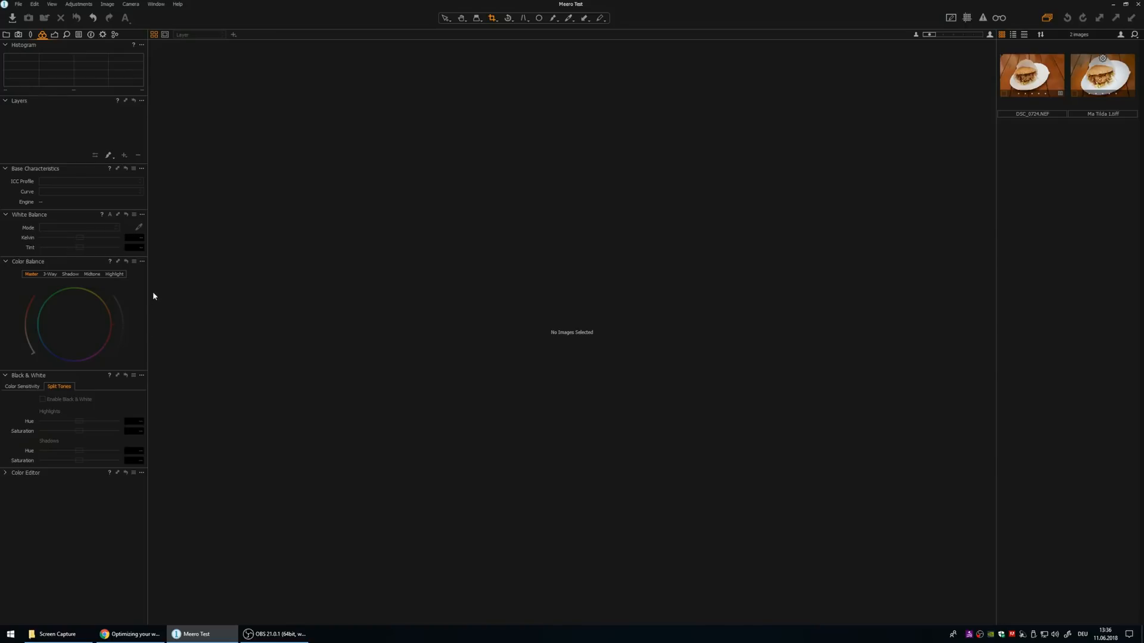
left_click(55, 41)
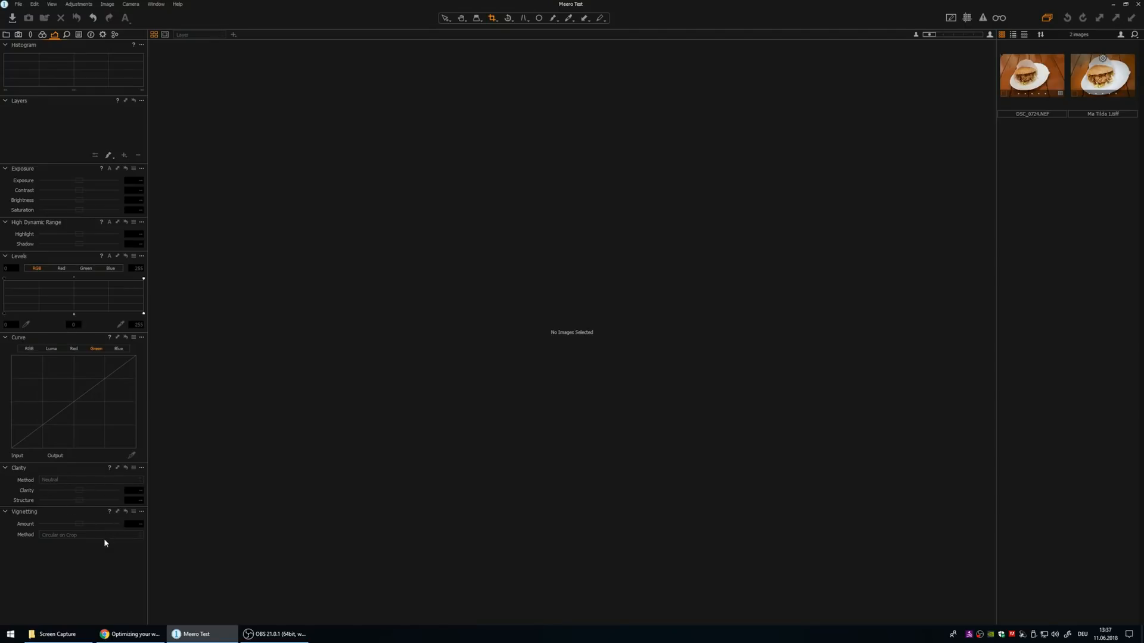
left_click(67, 34)
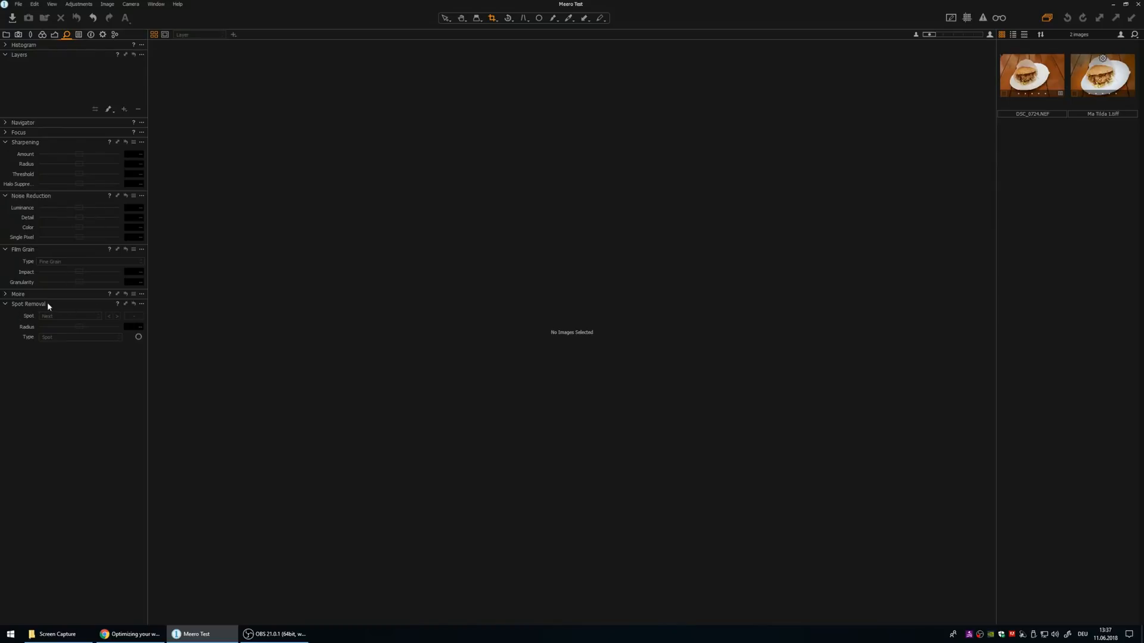
left_click(79, 34)
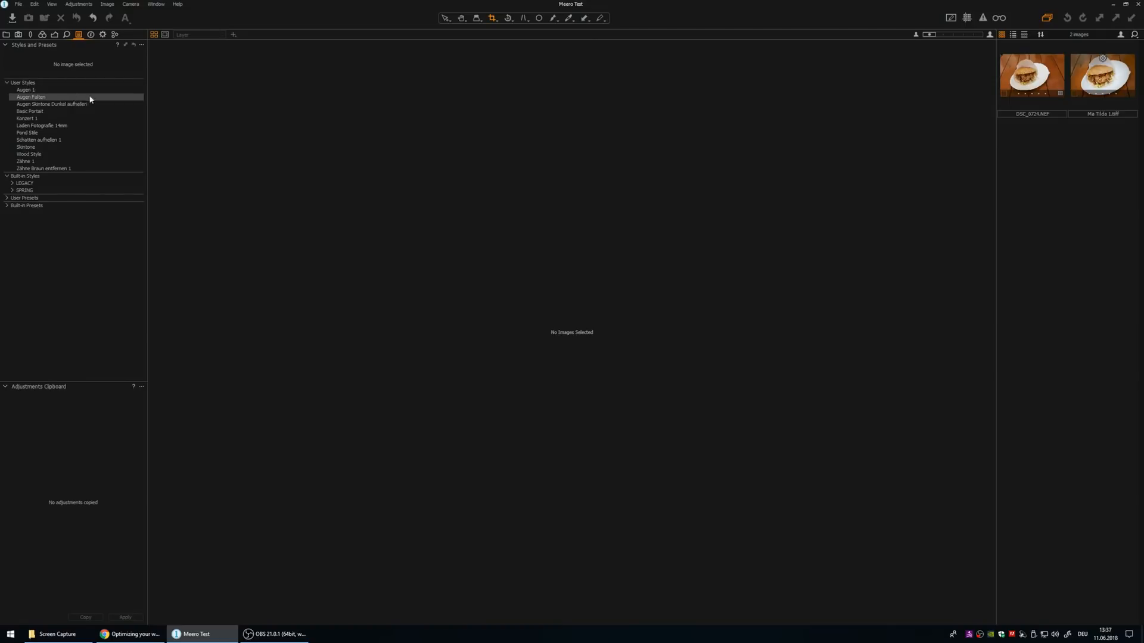
left_click(90, 36)
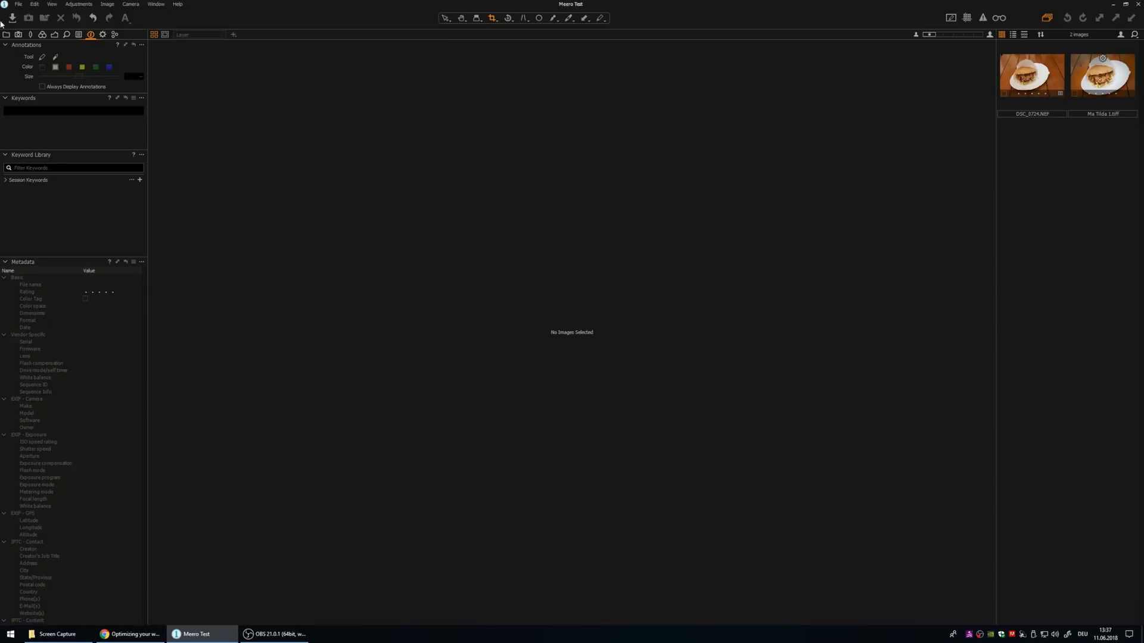
- Examine the output settings of the JPEG sRGB process recipe, including its watermark options, and the batch queue
left_click(102, 35)
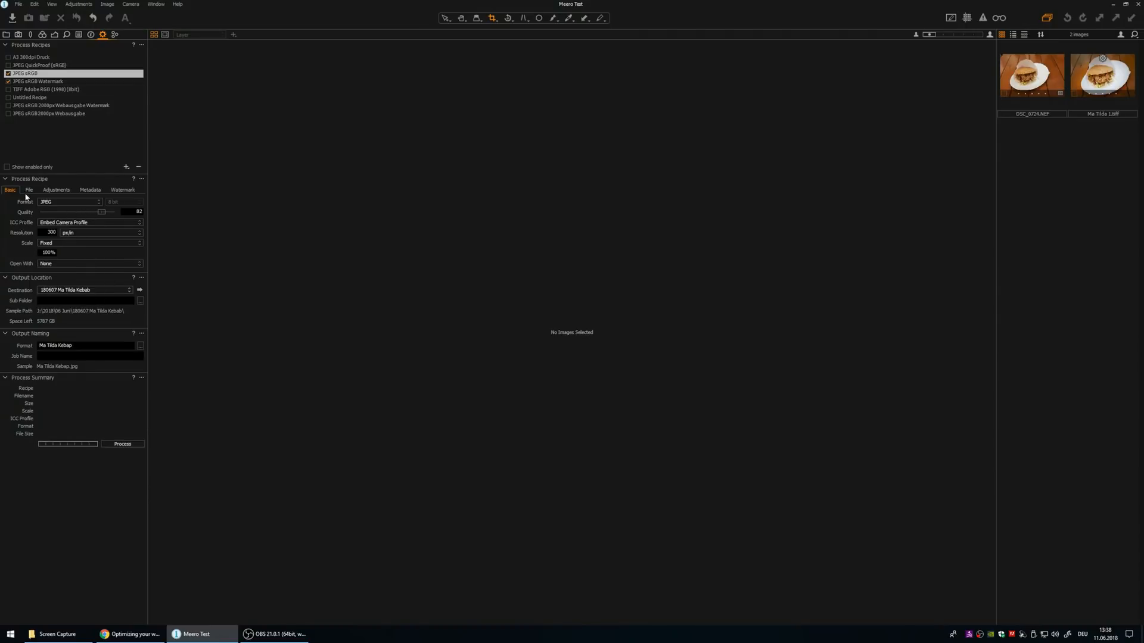
left_click(124, 190)
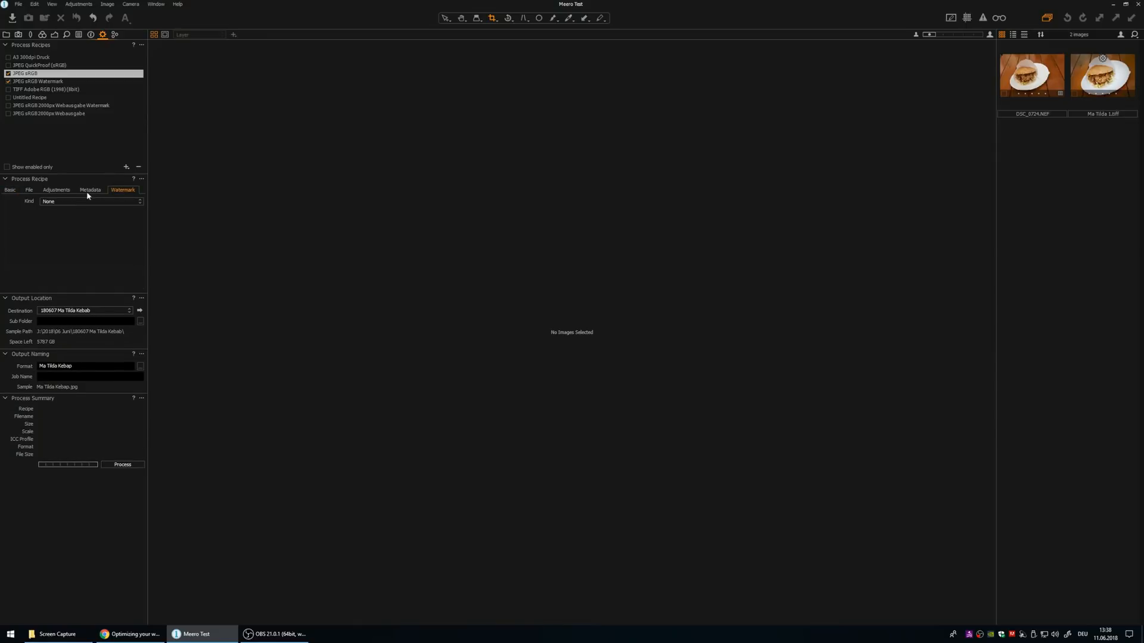
left_click(11, 191)
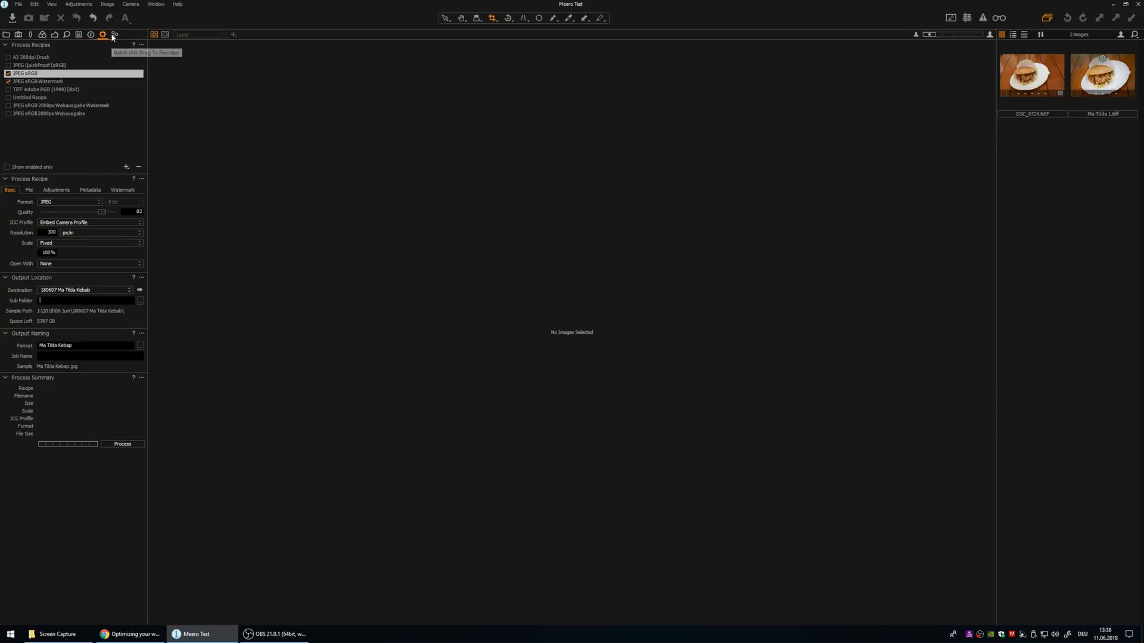
left_click(112, 35)
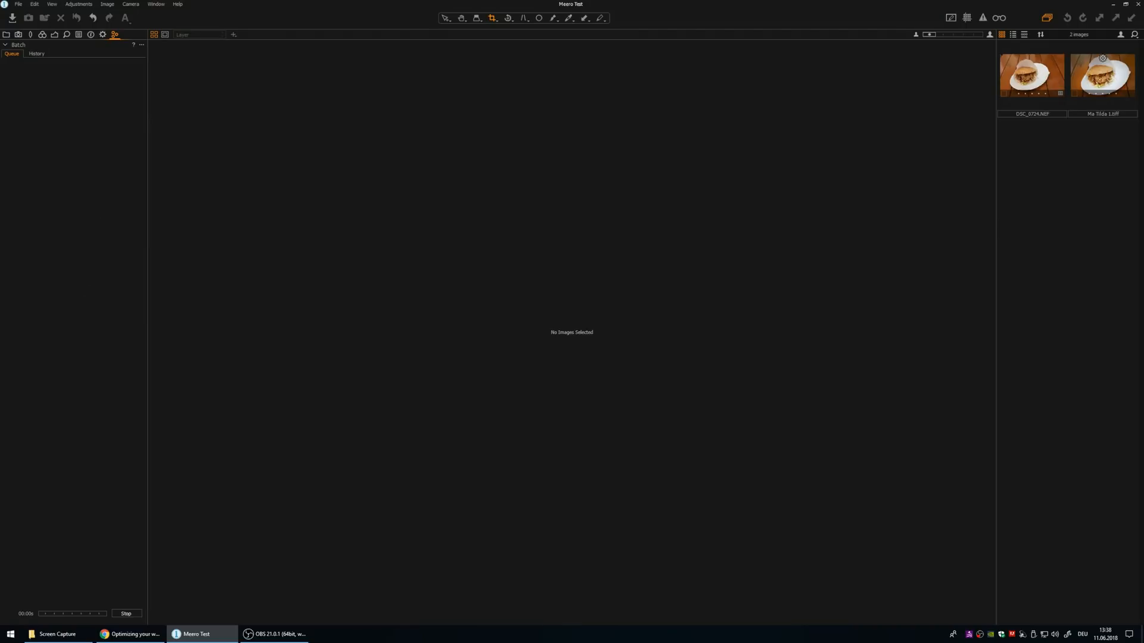
key("alt+Tab")
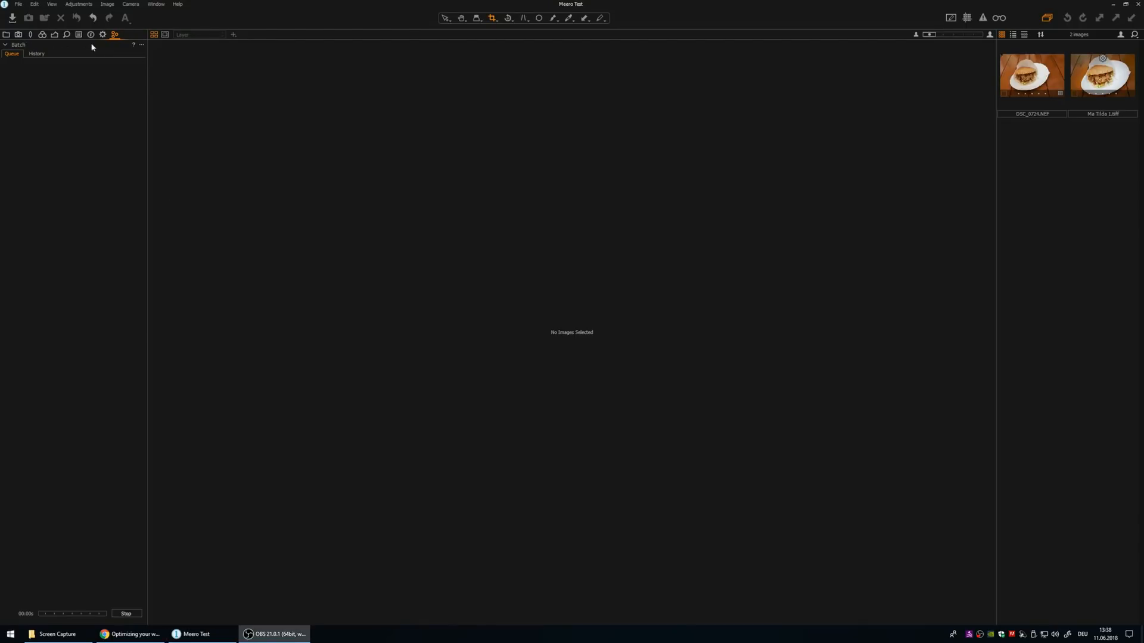
- Move the White Balance tool above the Histogram in the Color tool set
left_click(43, 34)
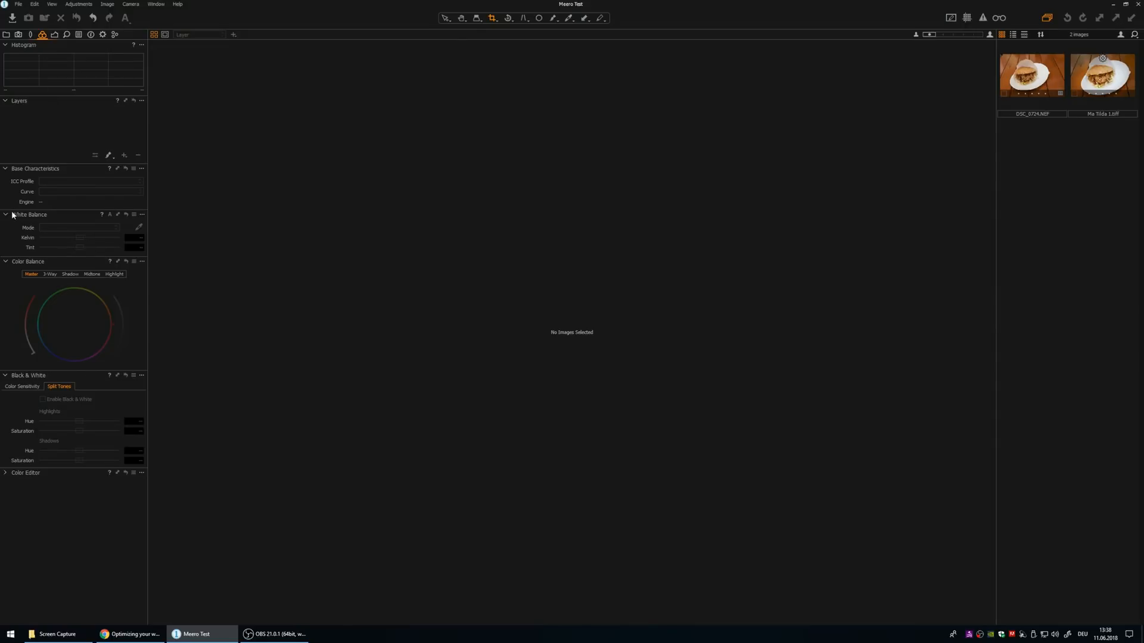
right_click(71, 216)
mouse_move(73, 221)
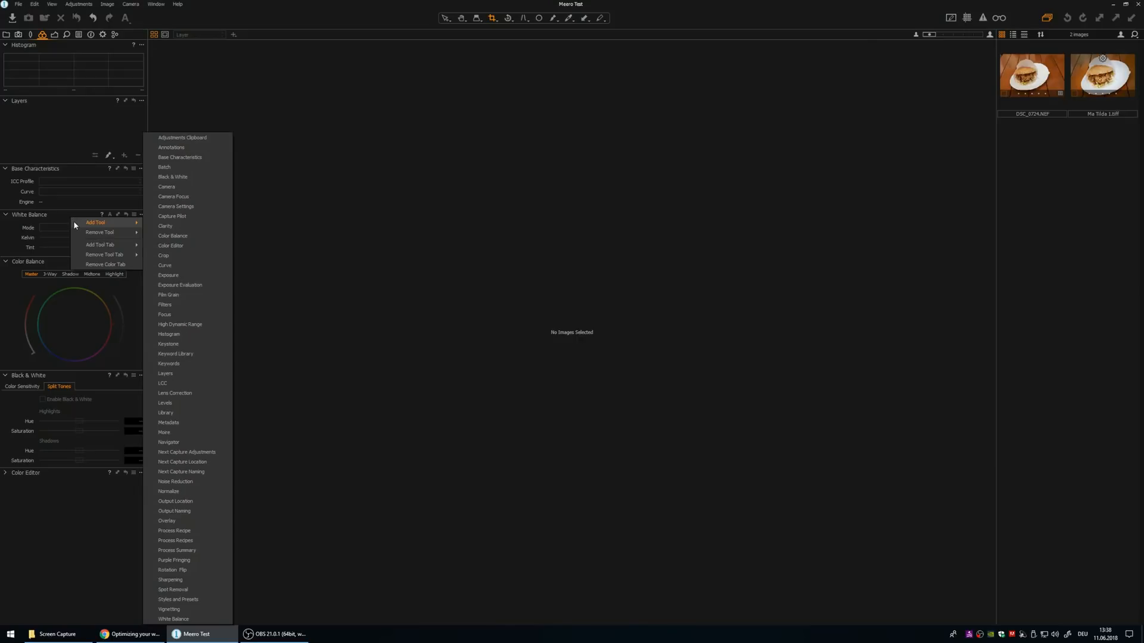
left_click(30, 221)
left_click_drag(26, 220, 50, 48)
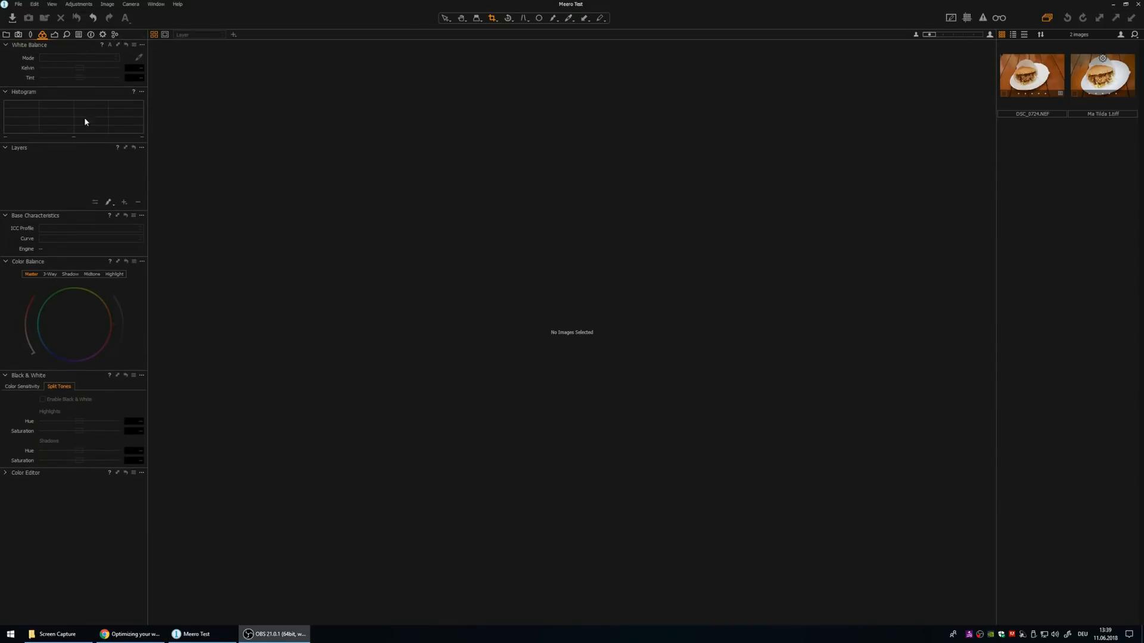
- Remove the White Balance tool from the Color tool set
right_click(74, 52)
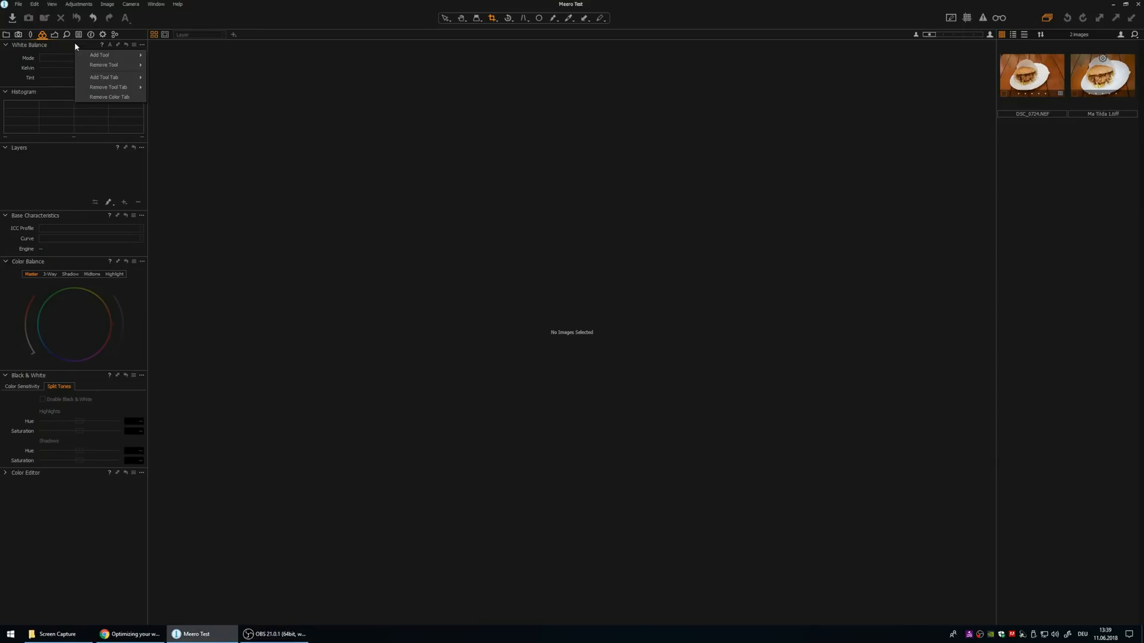
right_click(62, 47)
right_click(66, 46)
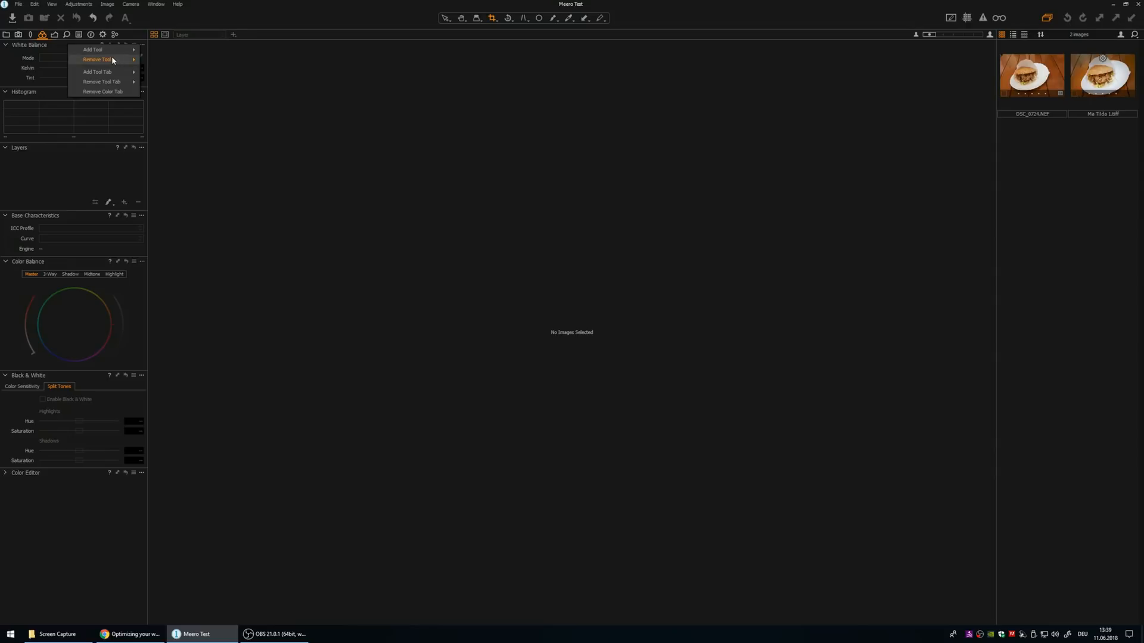
mouse_move(112, 61)
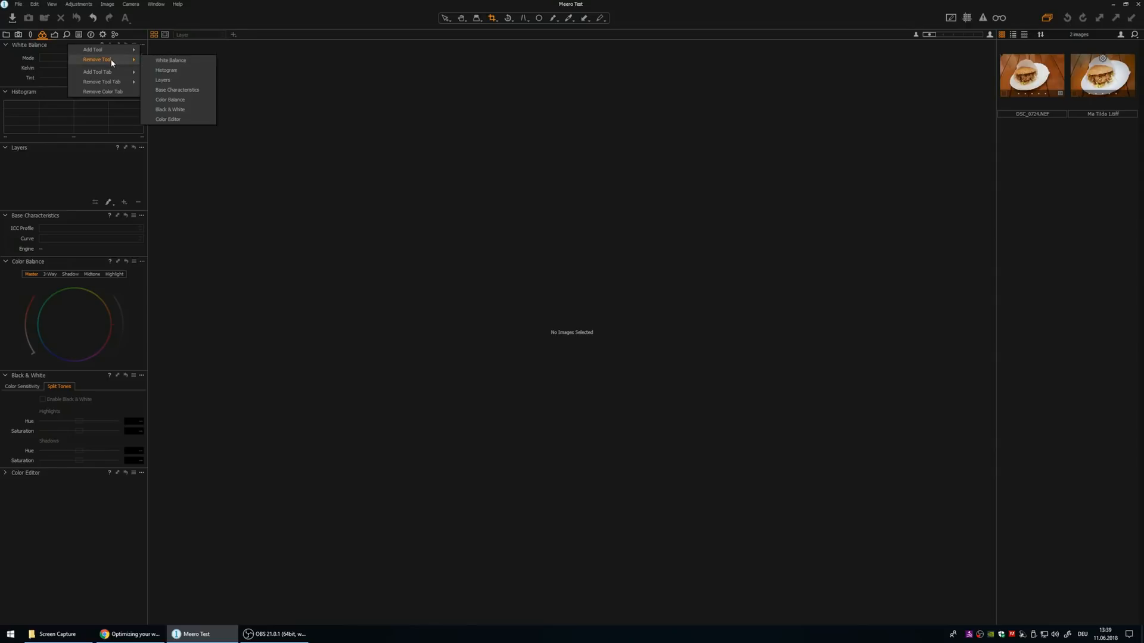
left_click(181, 60)
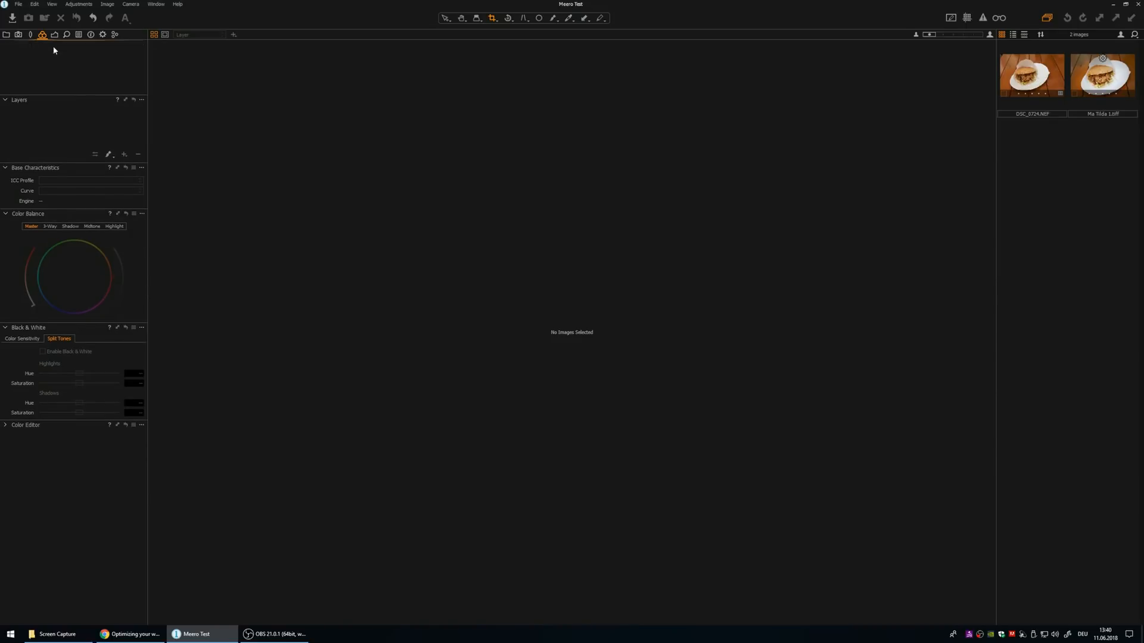
- Reorder the Color tool set so that Layers sits below Color Editor and Black & White comes last
right_click(54, 50)
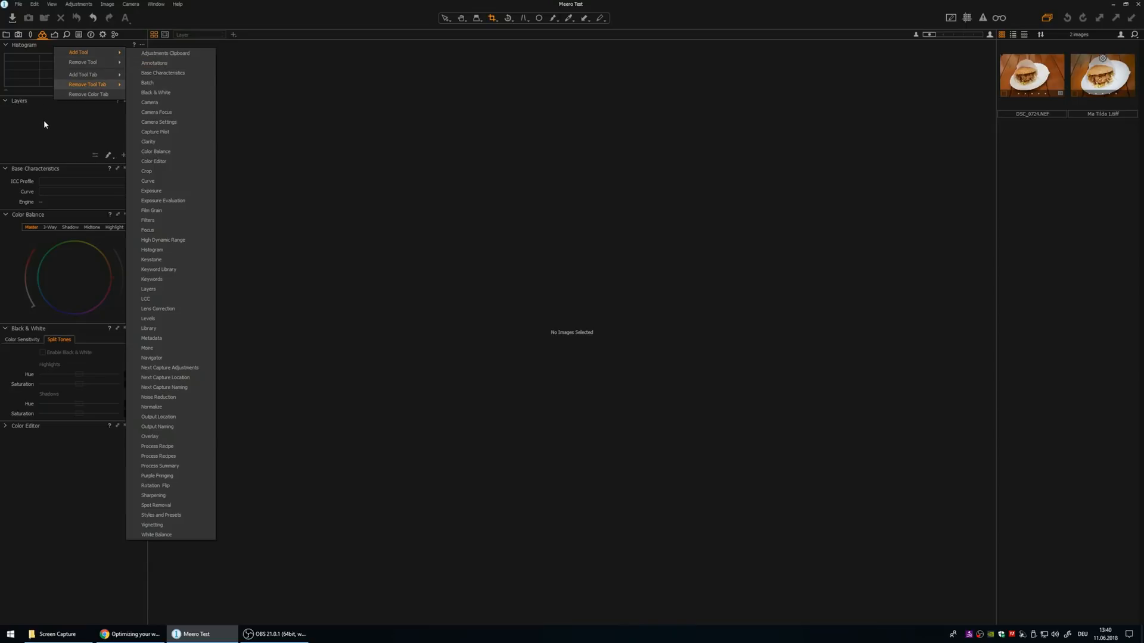
left_click(64, 139)
left_click_drag(52, 103, 51, 439)
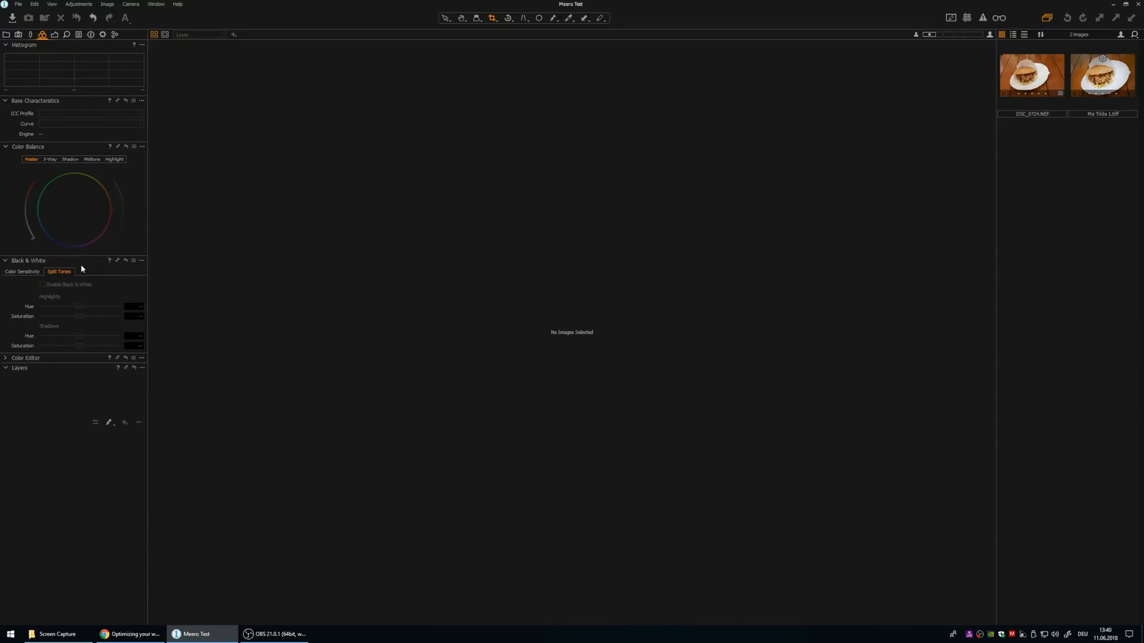
left_click_drag(80, 263, 82, 401)
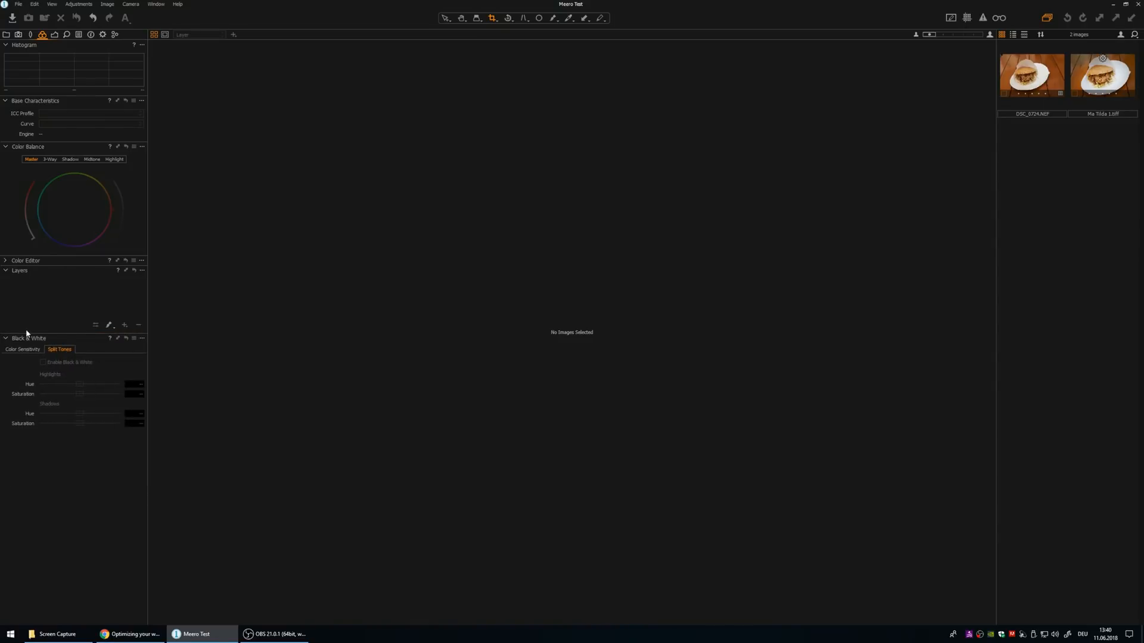
- Add the predefined Quick tool tab to the workspace and show its tools
right_click(128, 34)
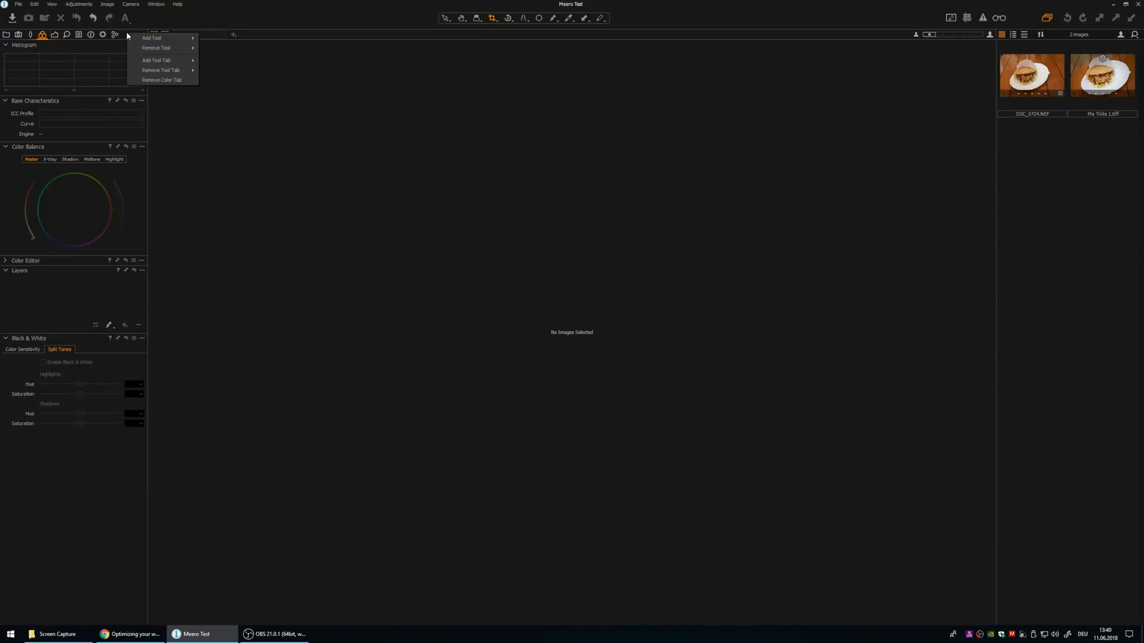
mouse_move(162, 62)
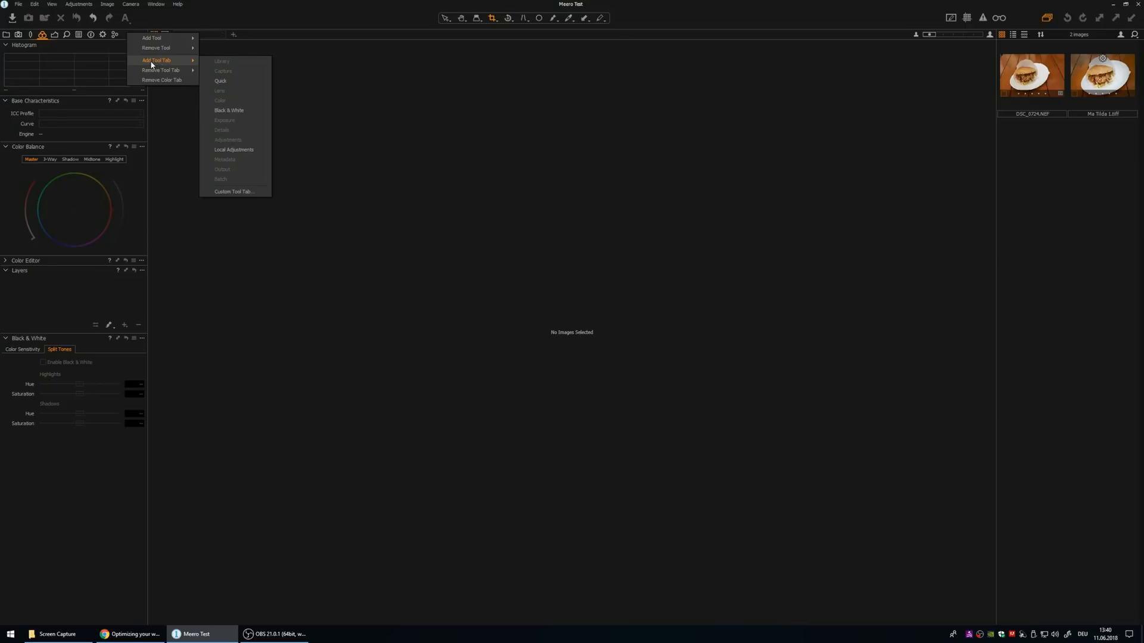
left_click(219, 81)
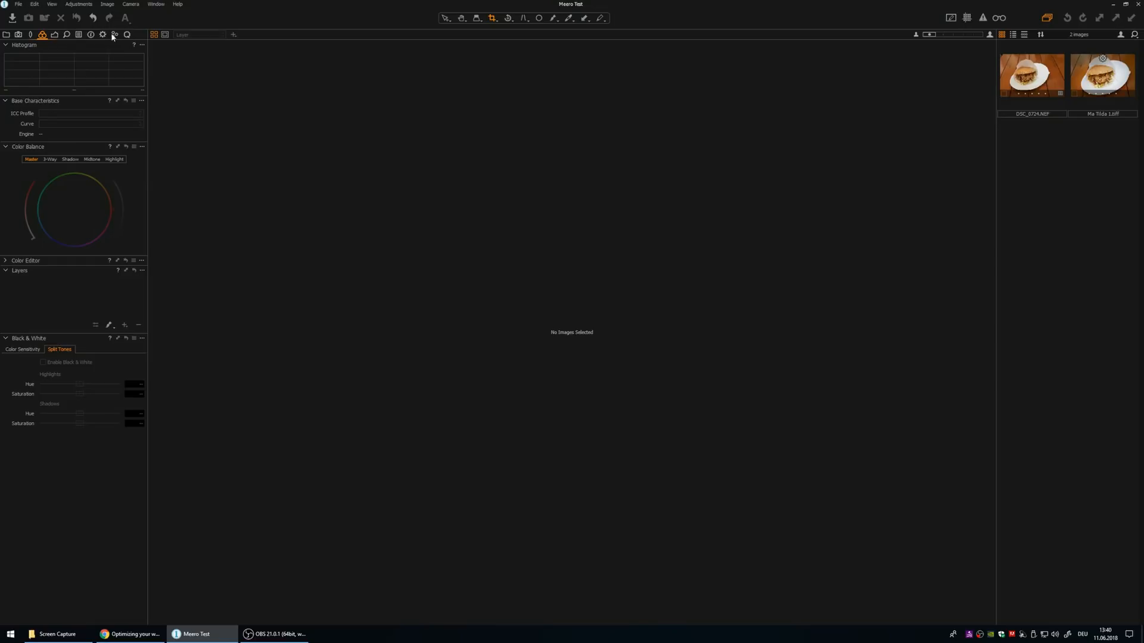
left_click(128, 35)
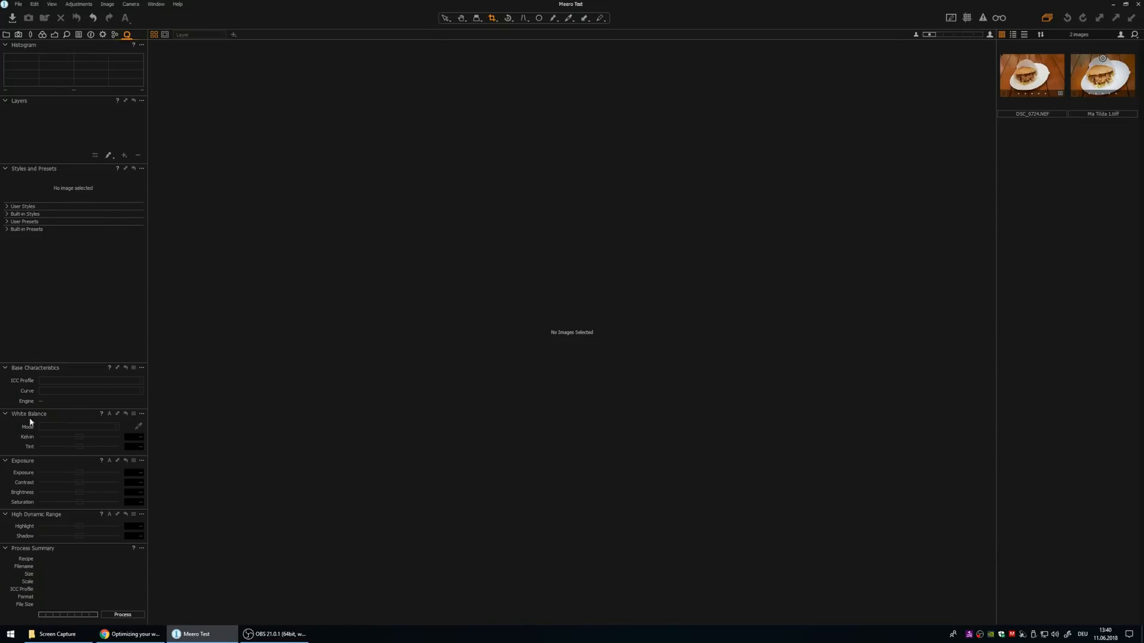
- Look through the Batch, Output, Metadata, Adjustments and Exposure tool sets again
right_click(126, 37)
left_click(110, 36)
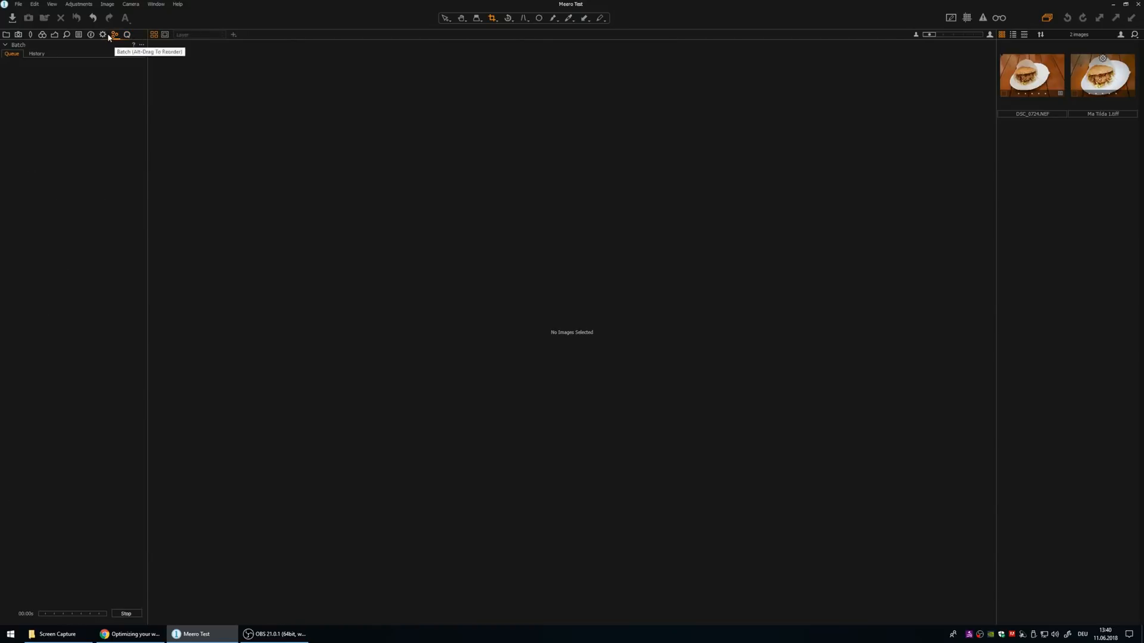
left_click(103, 35)
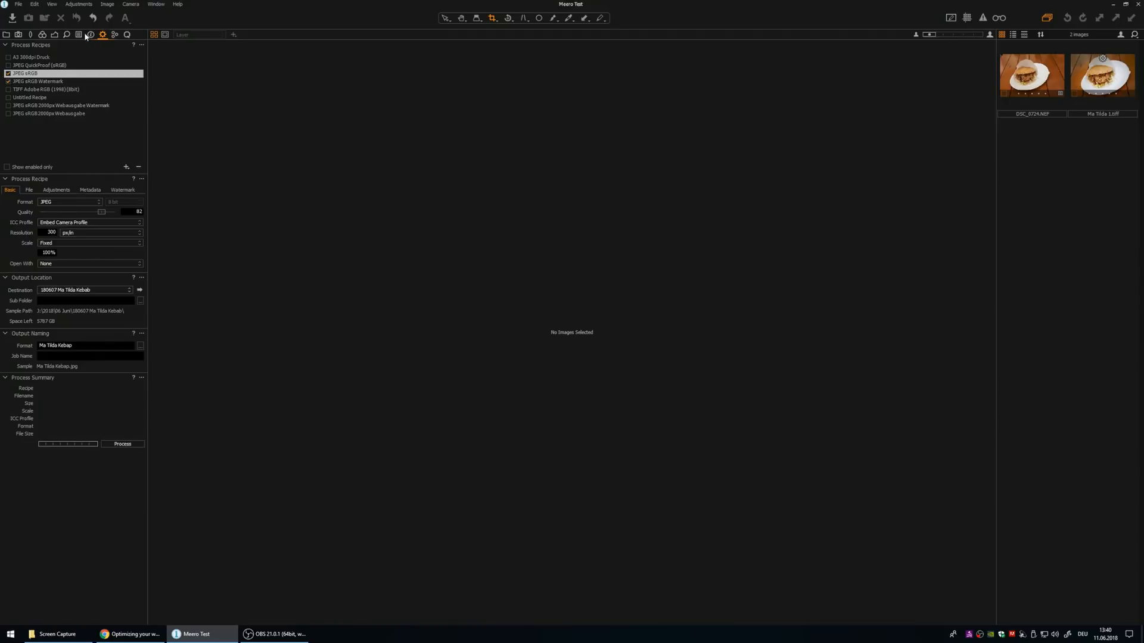
left_click(90, 34)
left_click(78, 34)
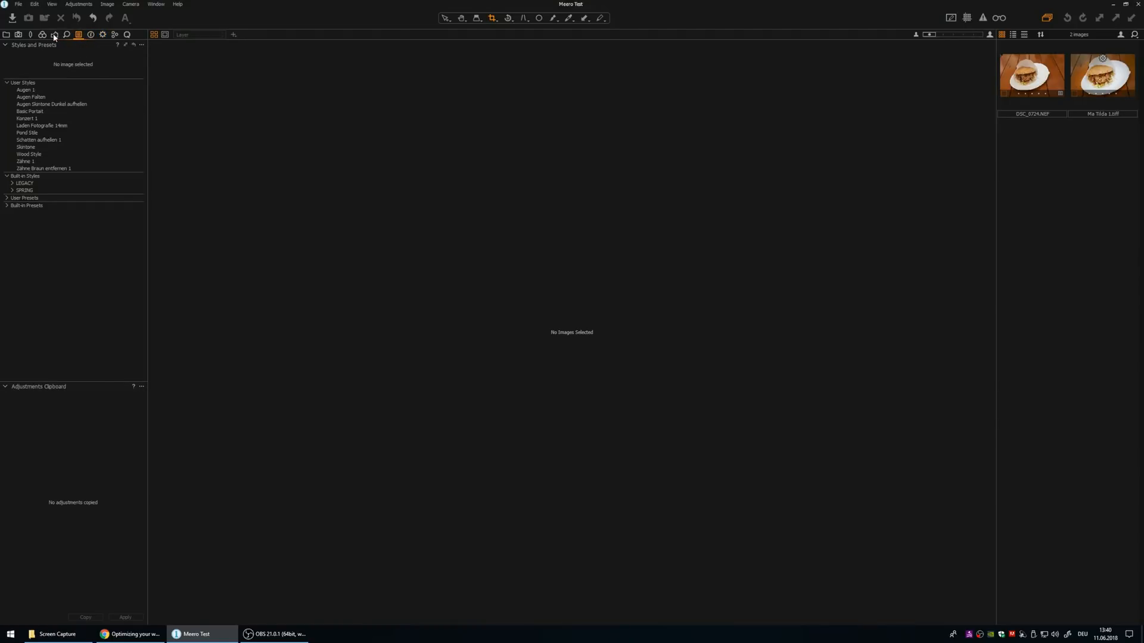
left_click(53, 35)
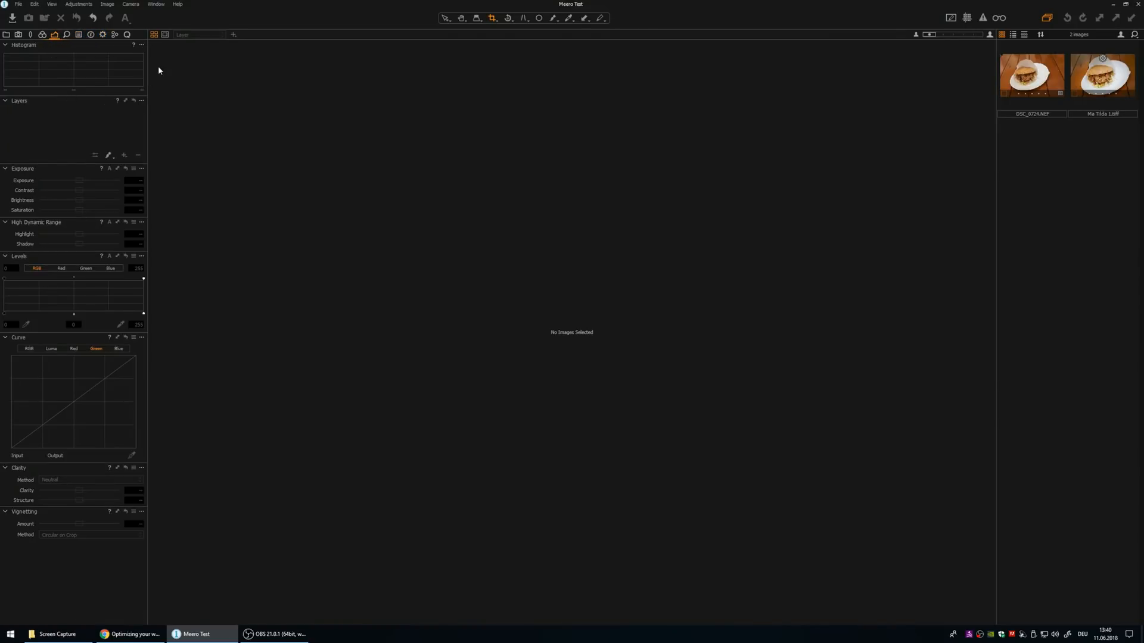
- Load the saved workspace Capture One 11.0.0.266 to restore the customized tool layout
left_click(155, 5)
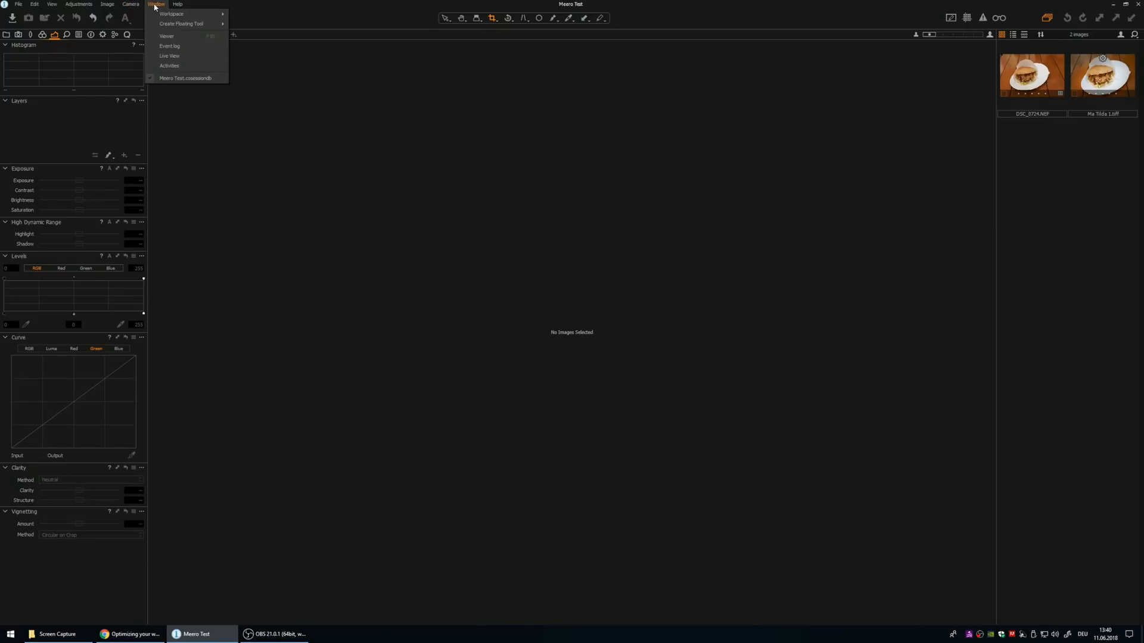
mouse_move(159, 15)
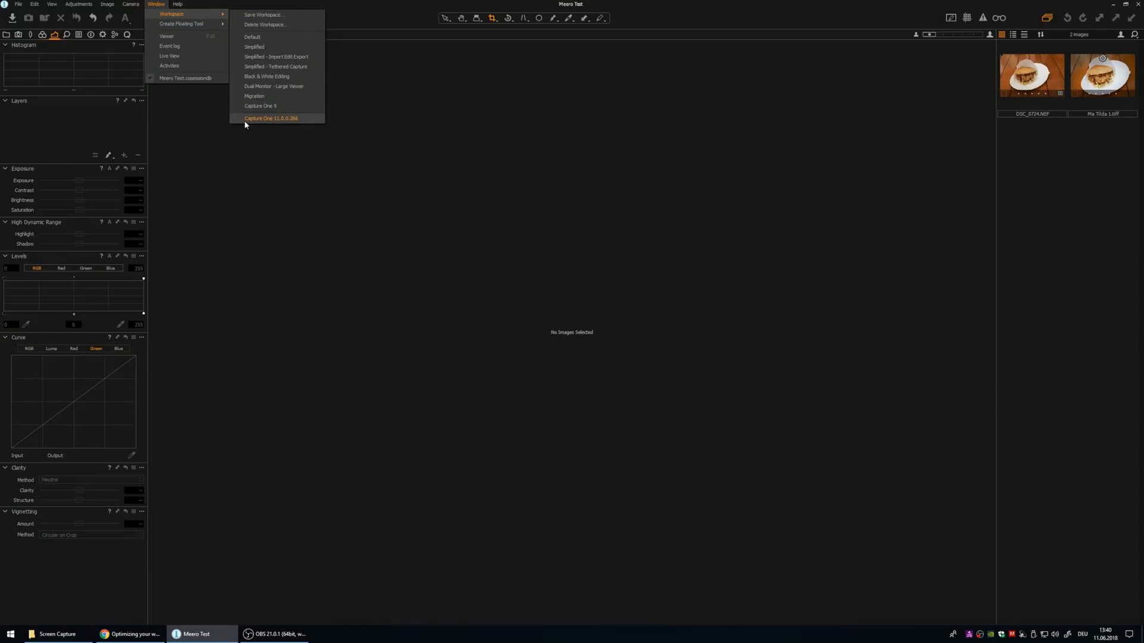
left_click(283, 121)
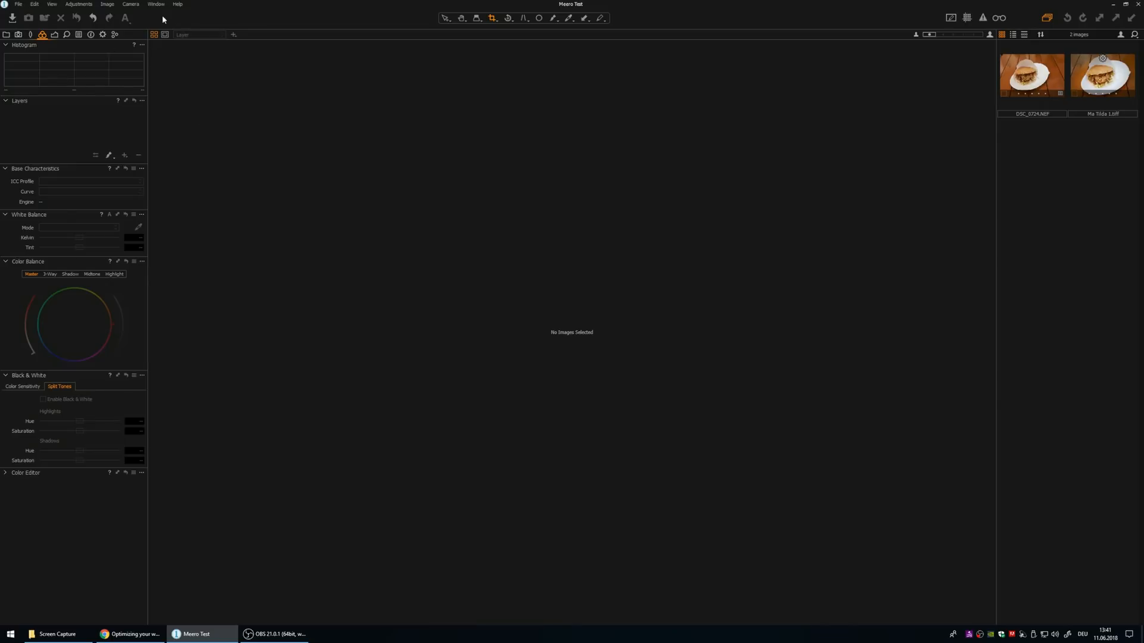
right_click(132, 36)
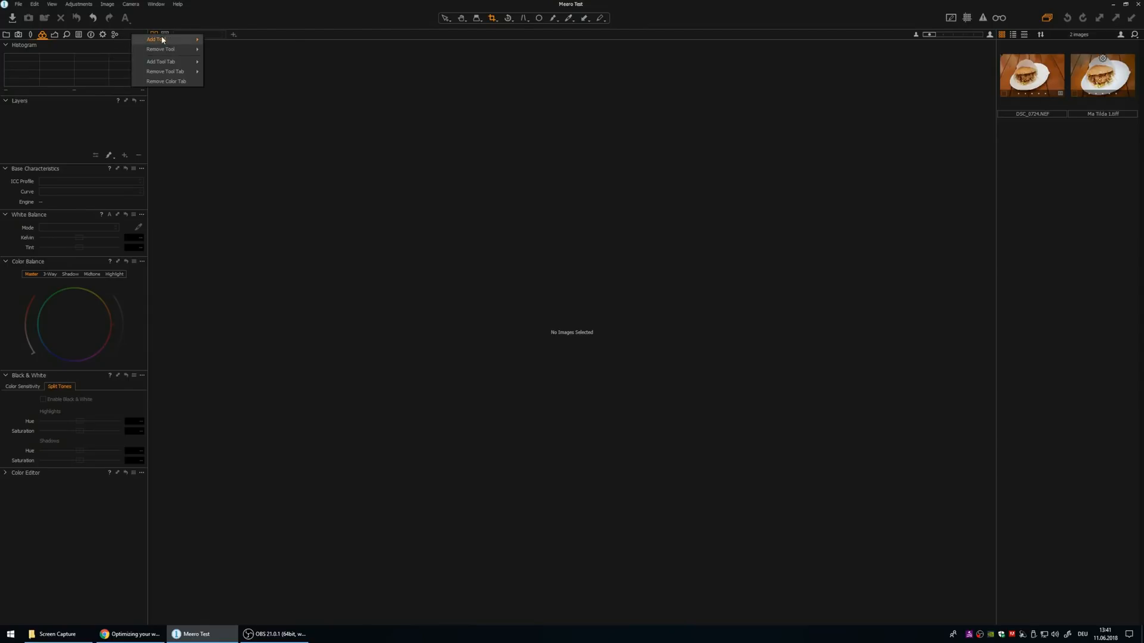
mouse_move(169, 51)
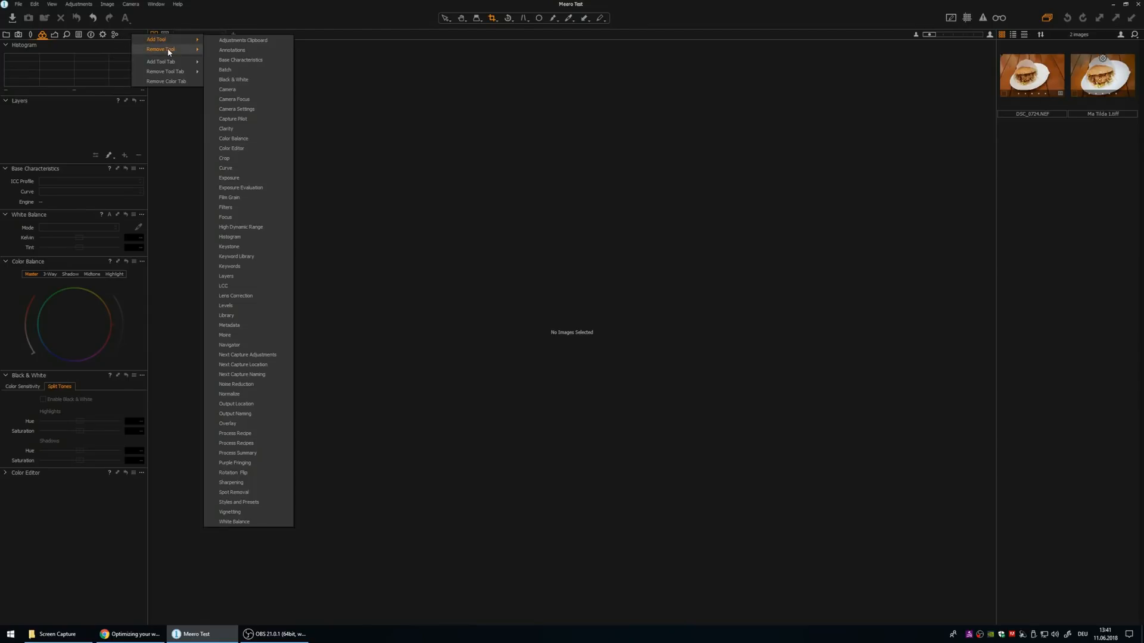
left_click(156, 4)
left_click(156, 4)
left_click(156, 5)
mouse_move(171, 16)
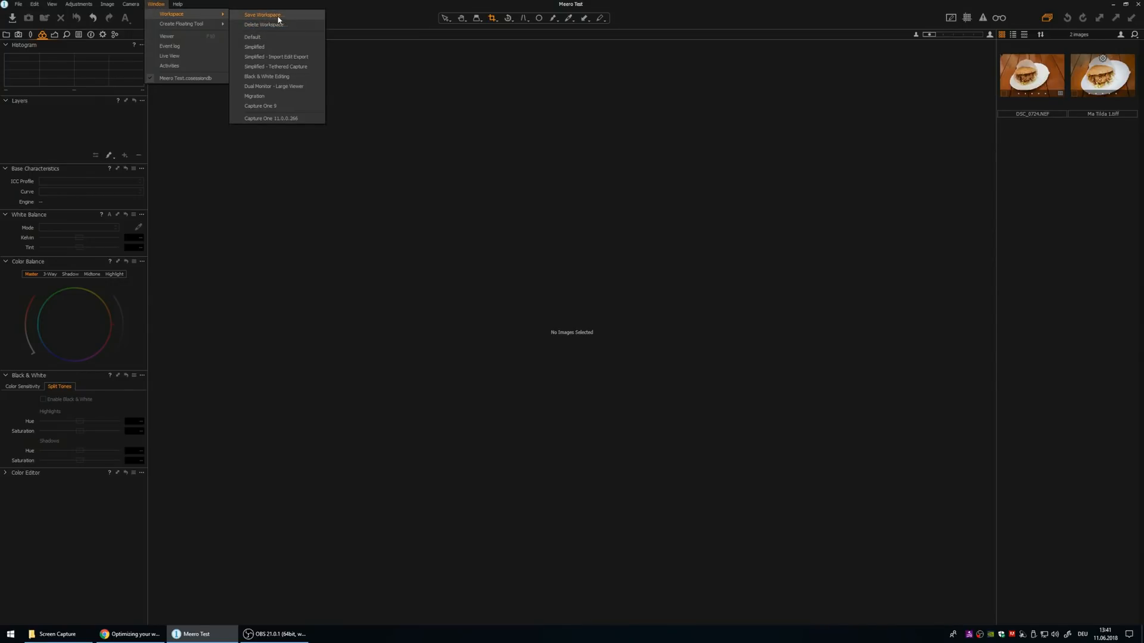
left_click(379, 181)
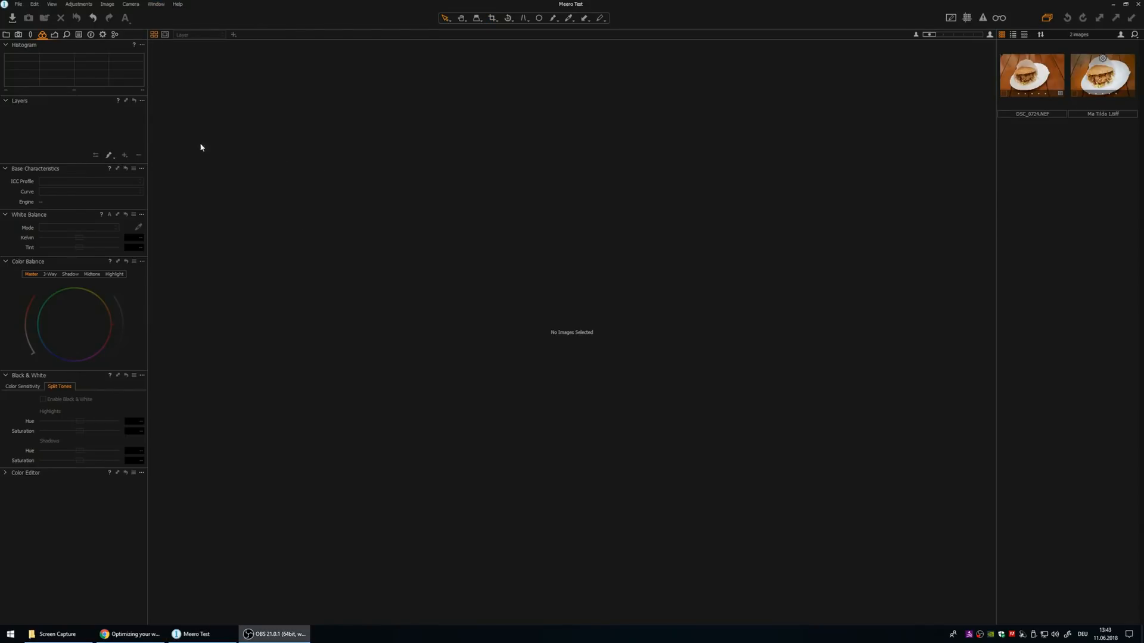
- Show the Library tools and start a new session named Hiking Staubern
left_click(6, 35)
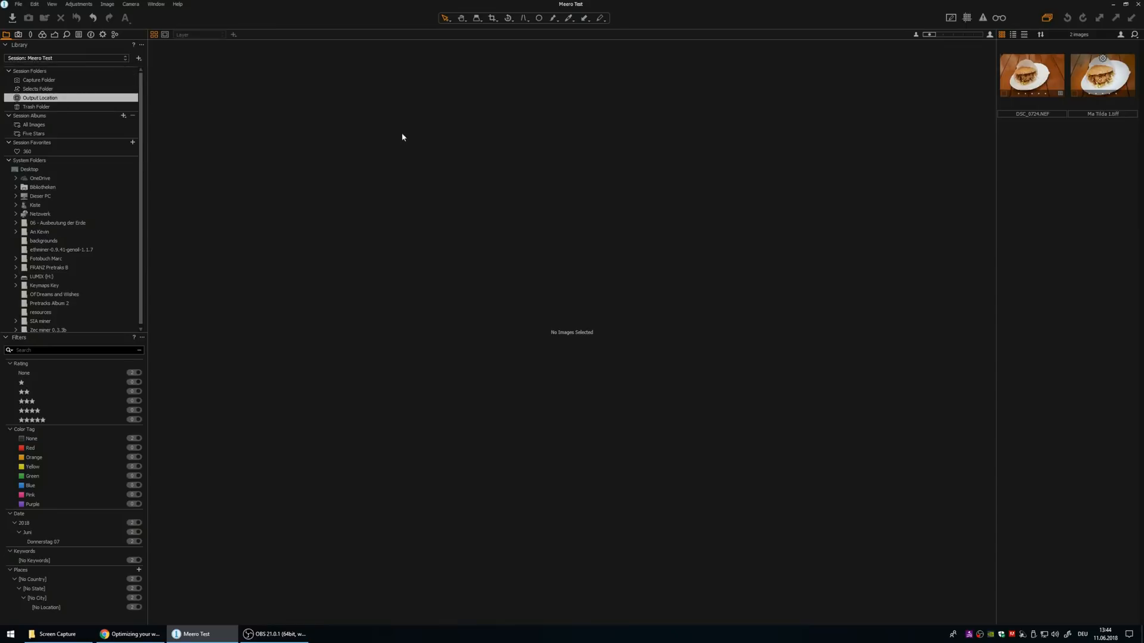
left_click(139, 59)
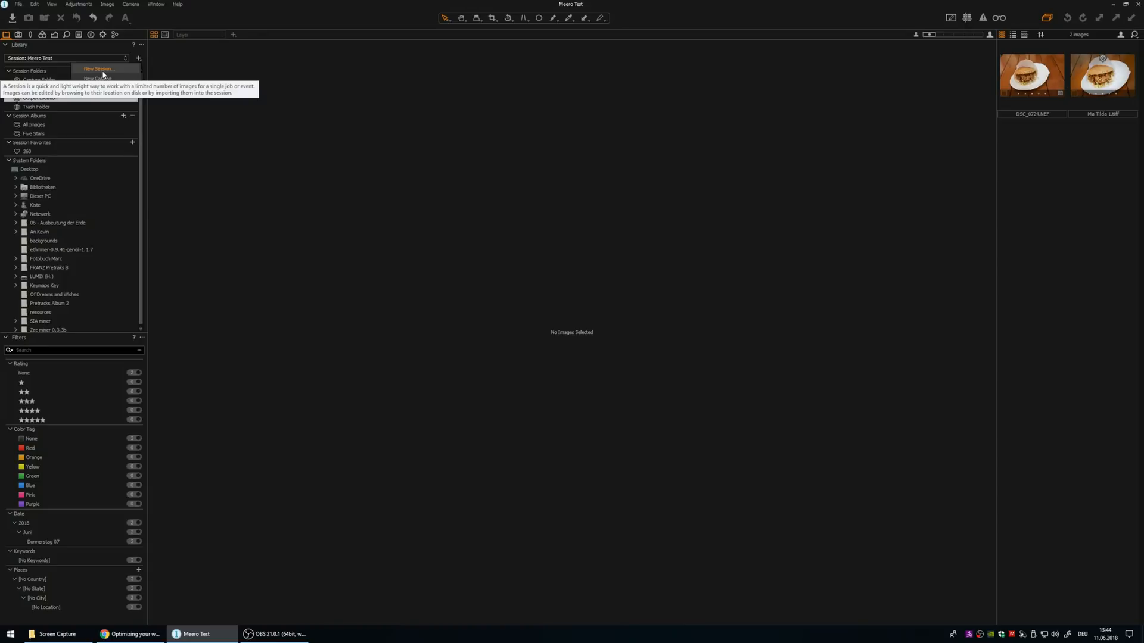
left_click(103, 72)
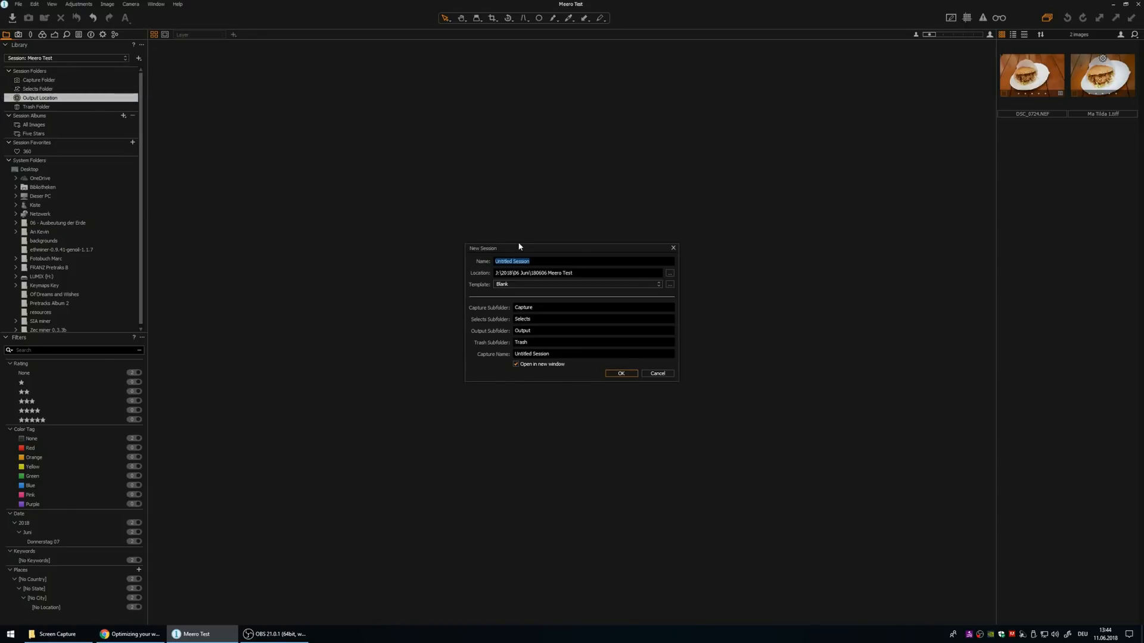
type("Hiking")
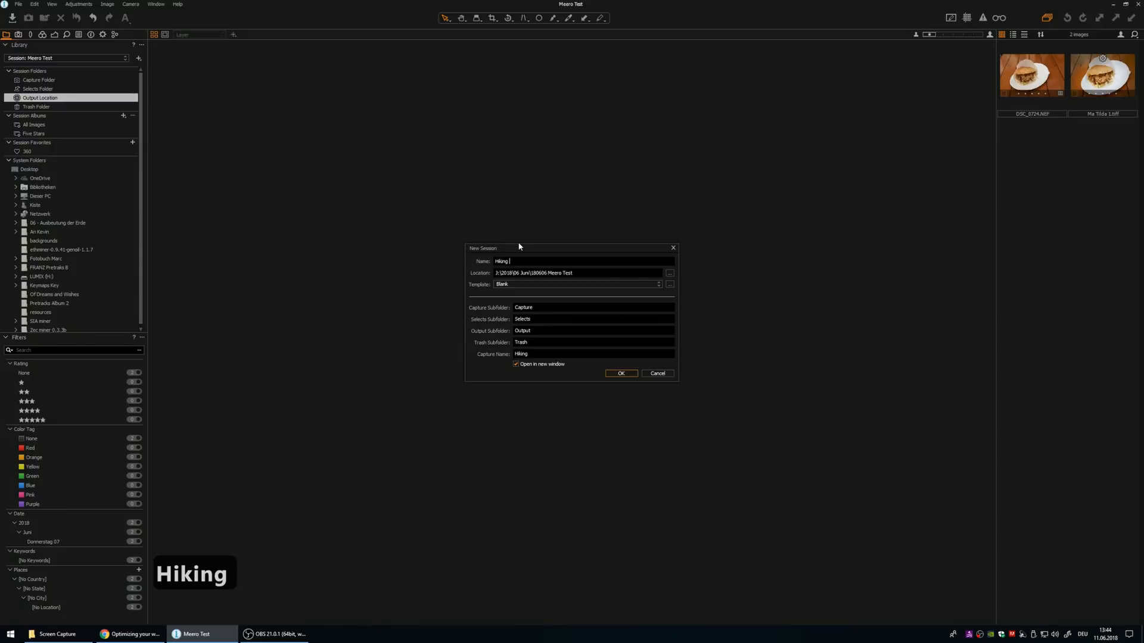
type(" Staubern")
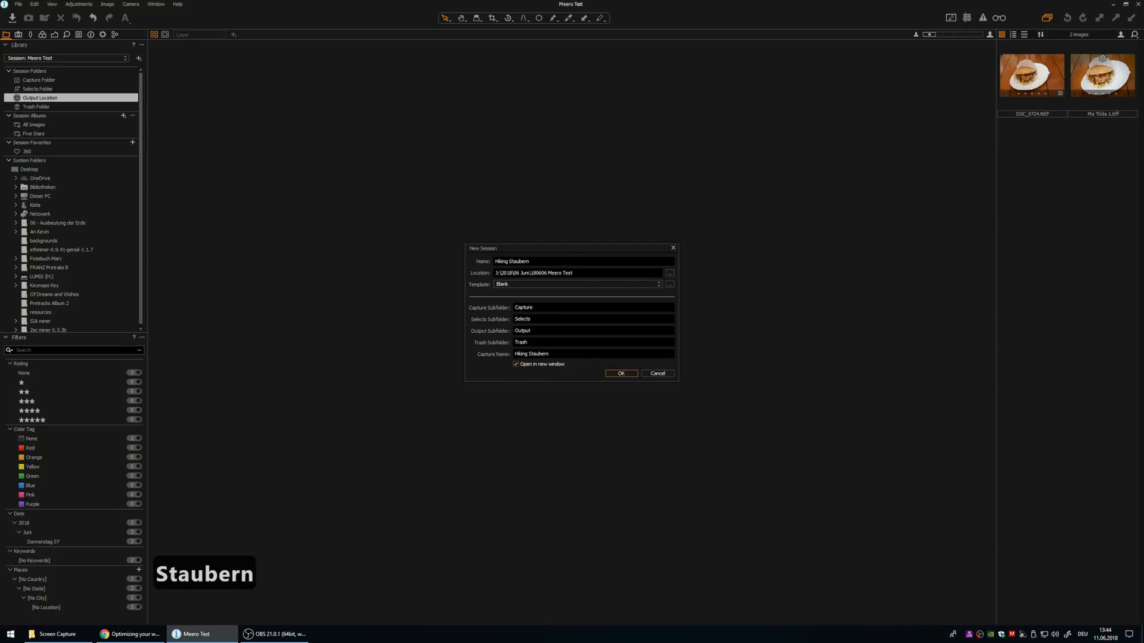
- Set the session location to the folder 2018\06 Juni\180611 Hiking Staubern and create the session in a new window
left_click(670, 275)
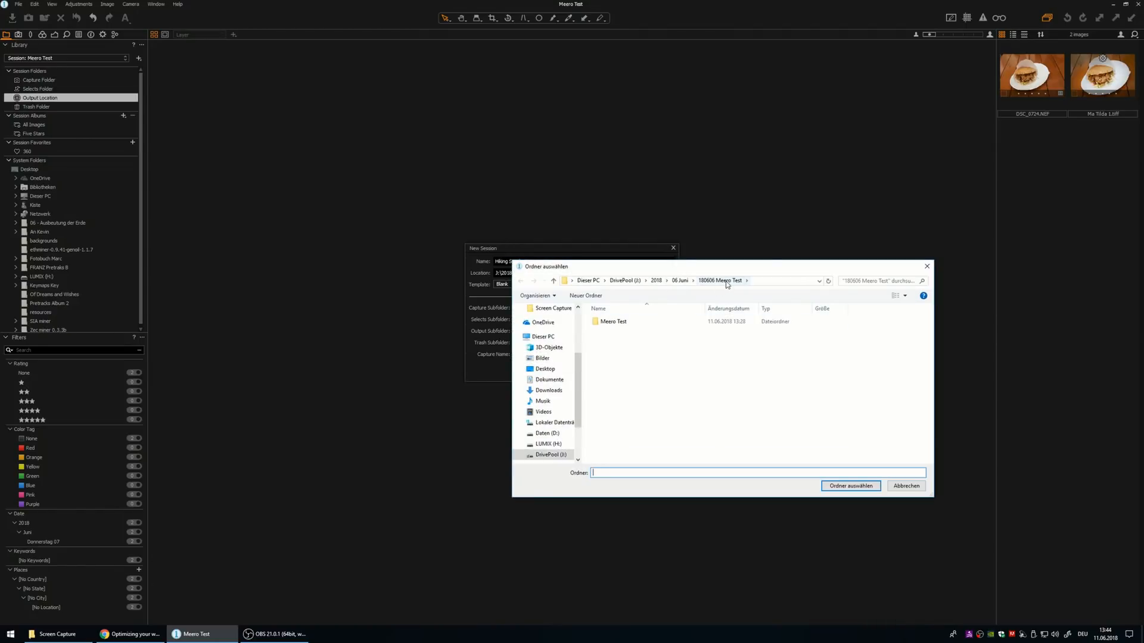
left_click(680, 281)
double_click(641, 388)
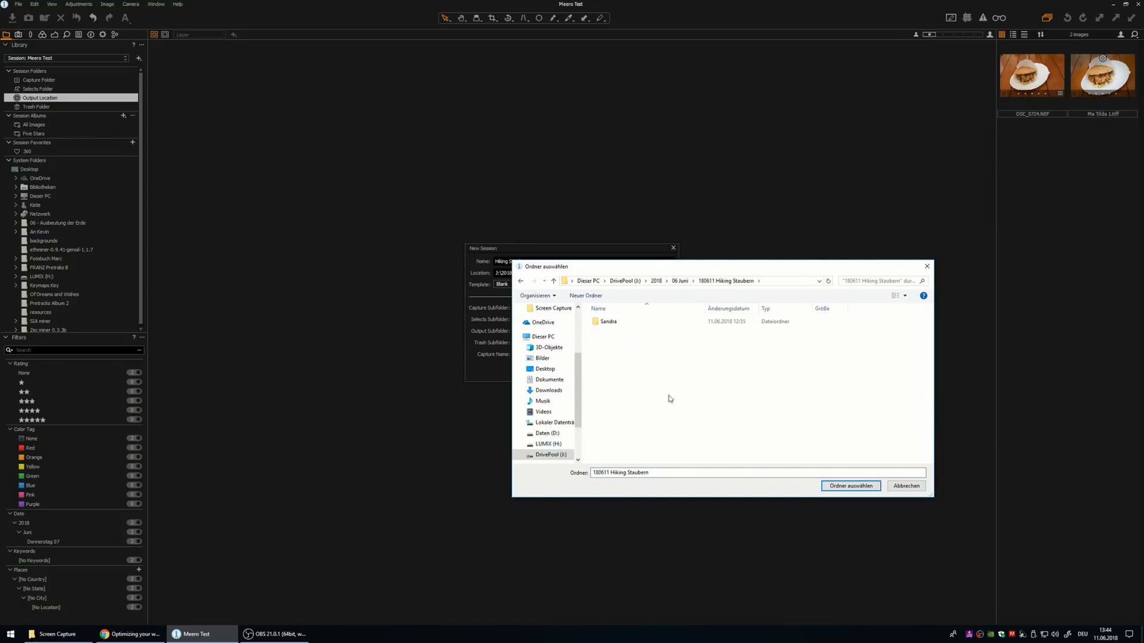
left_click(852, 486)
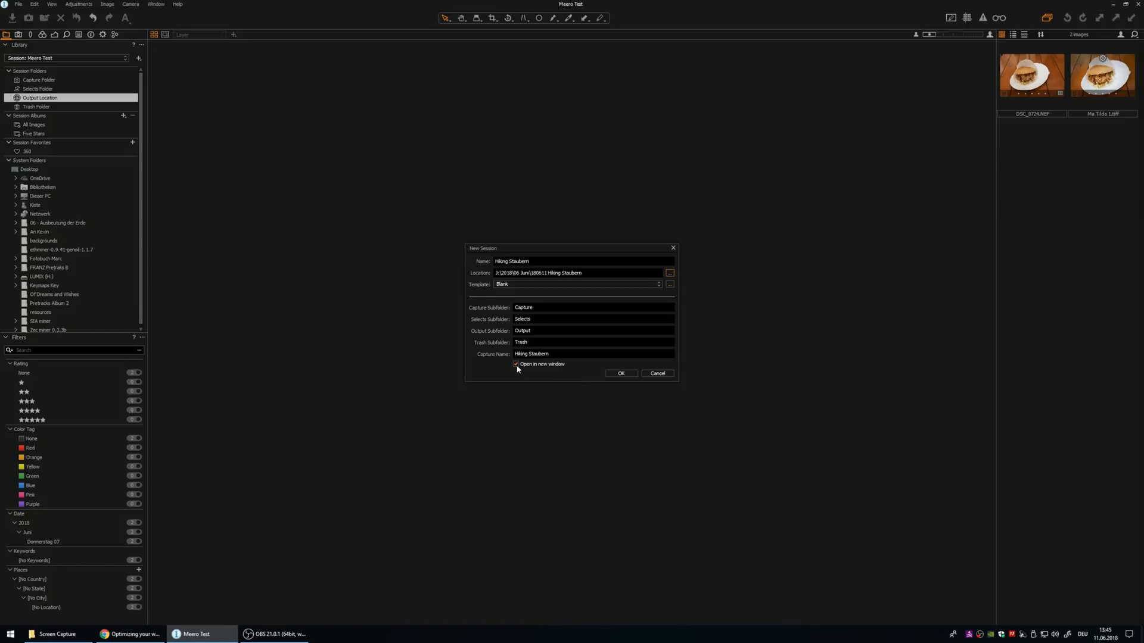
left_click(620, 374)
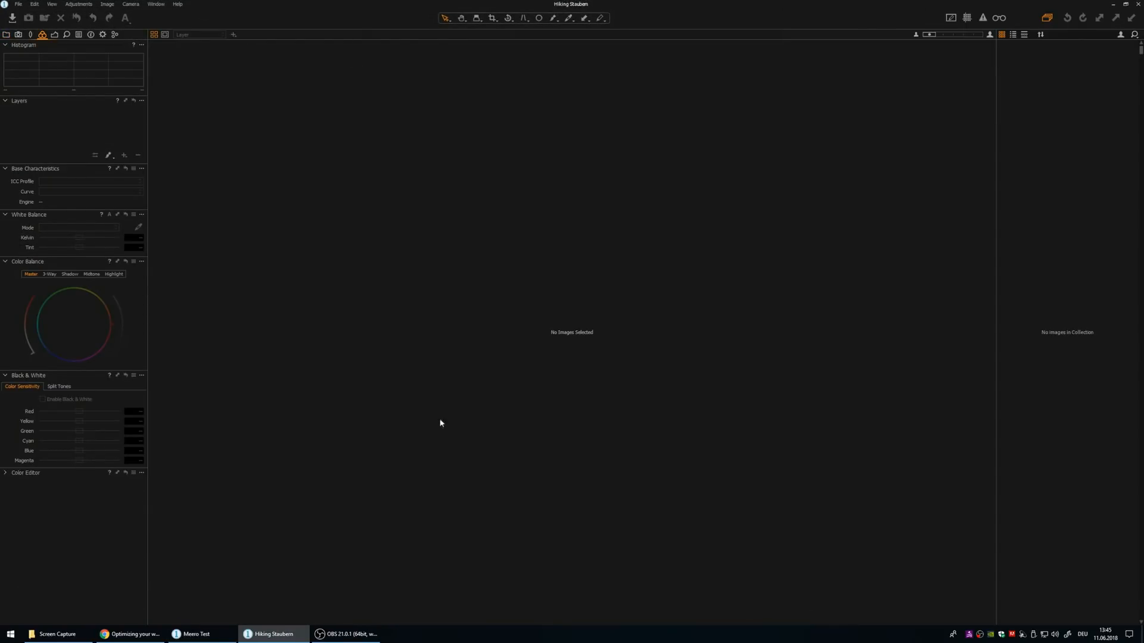
- Show the new session's Library, compare it with the Meero Test session, and close Meero Test
left_click(6, 35)
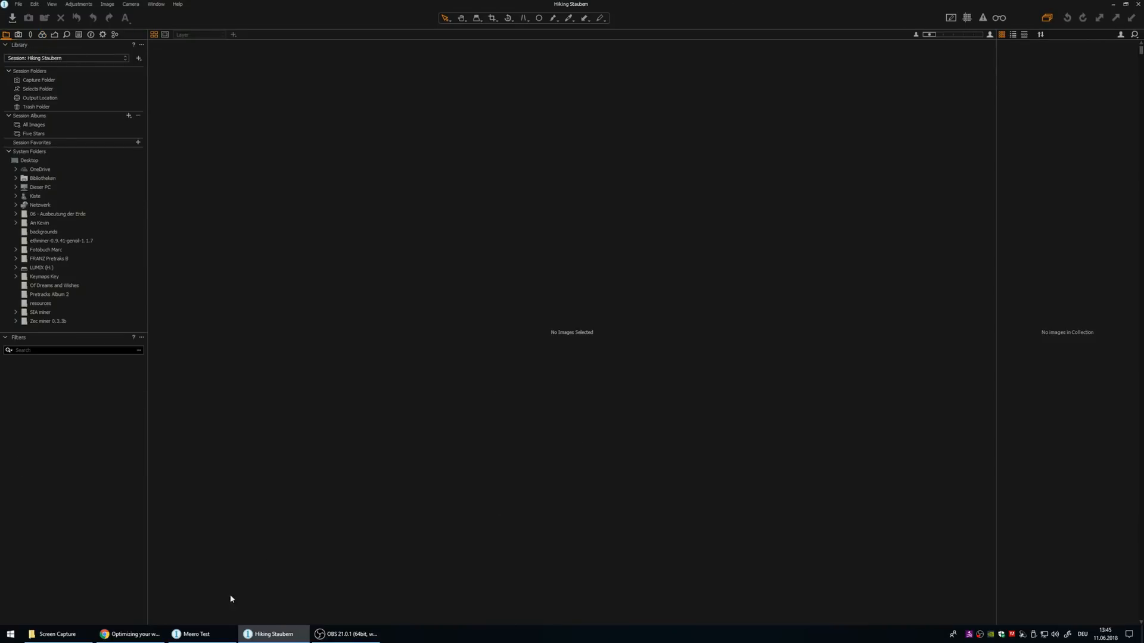
left_click(206, 634)
left_click(267, 635)
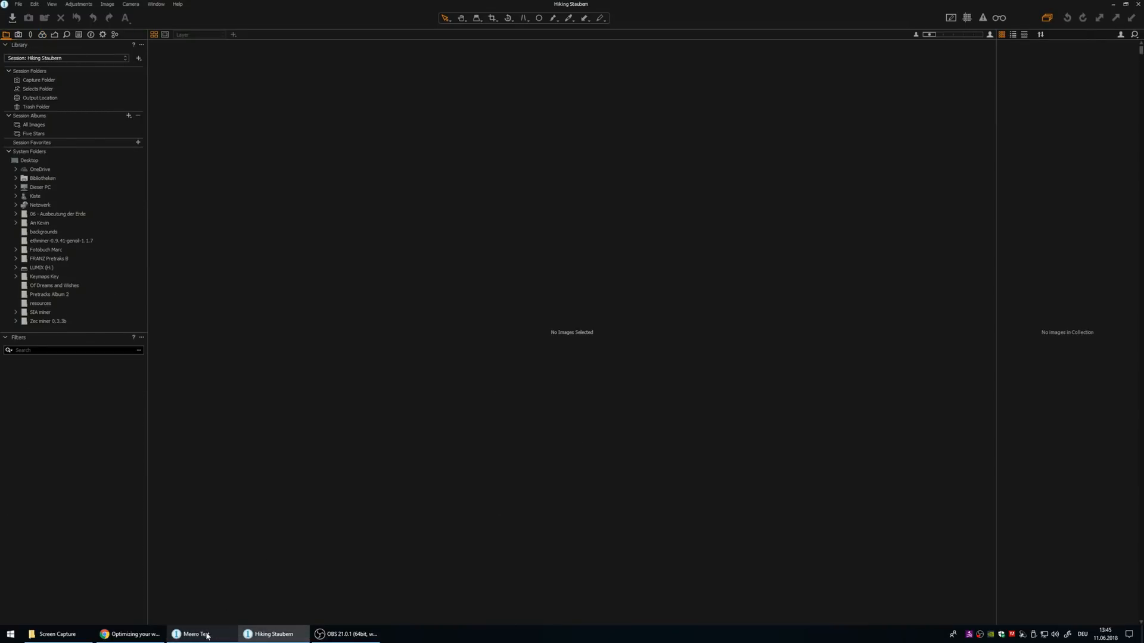
left_click(204, 634)
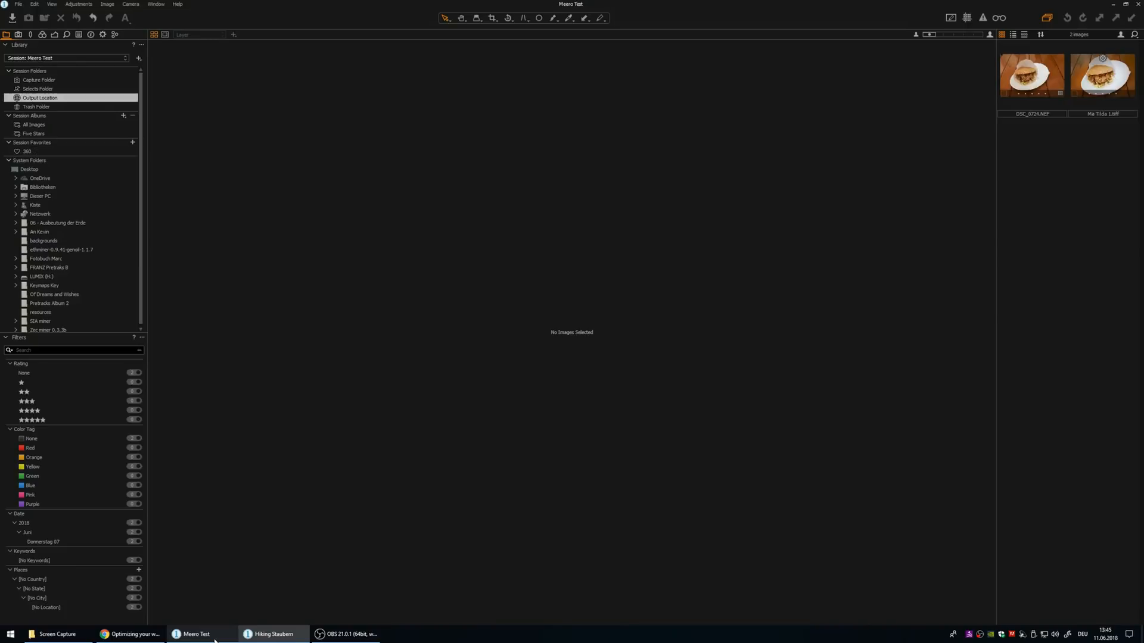
left_click(1137, 6)
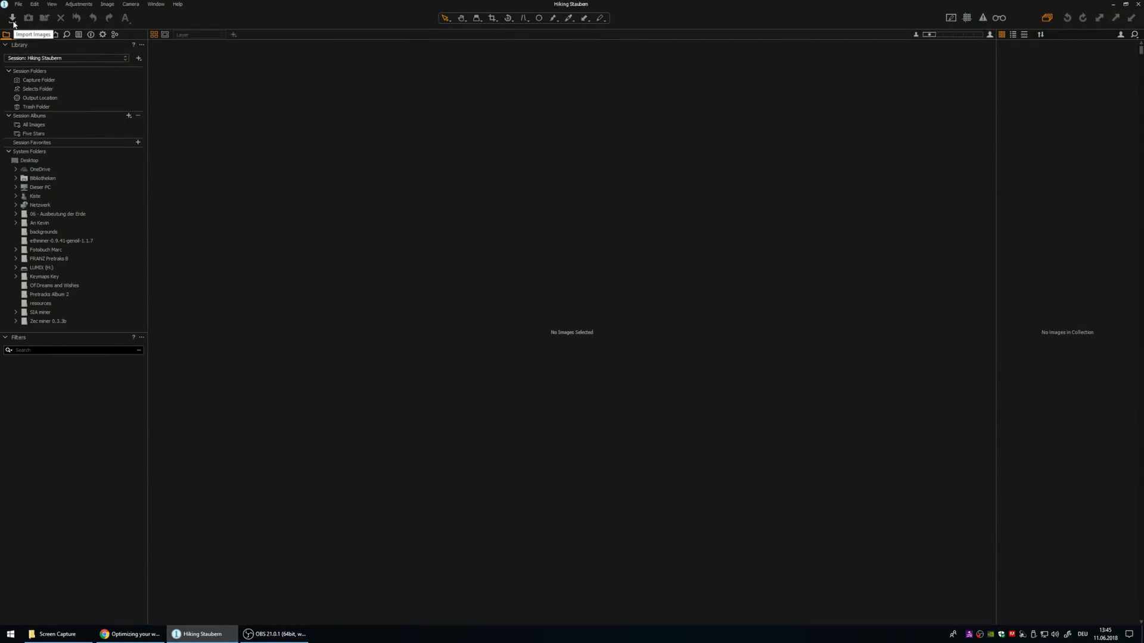
- Start an image import from LUMIX (H:) into the Capture Folder and clear the sub folder name
left_click(12, 19)
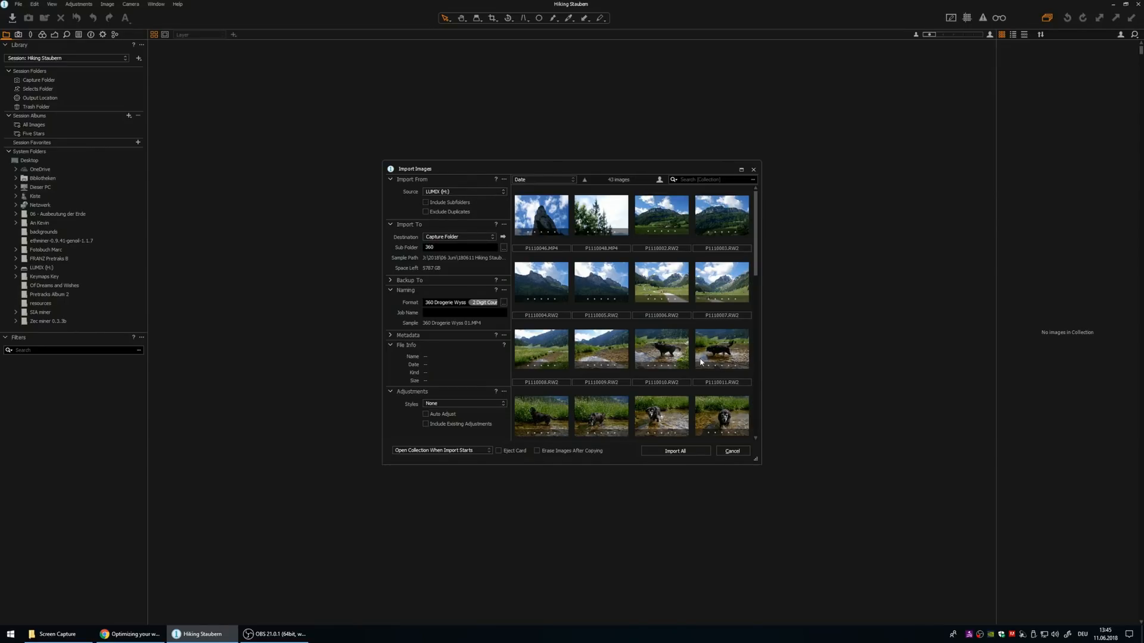
left_click(475, 191)
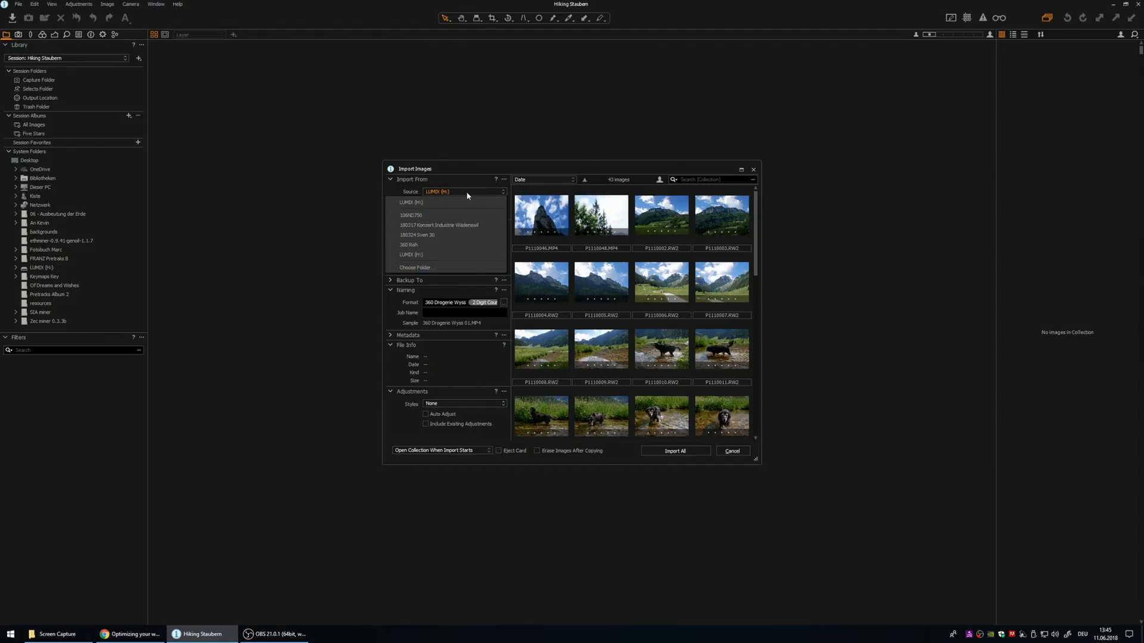
left_click(469, 193)
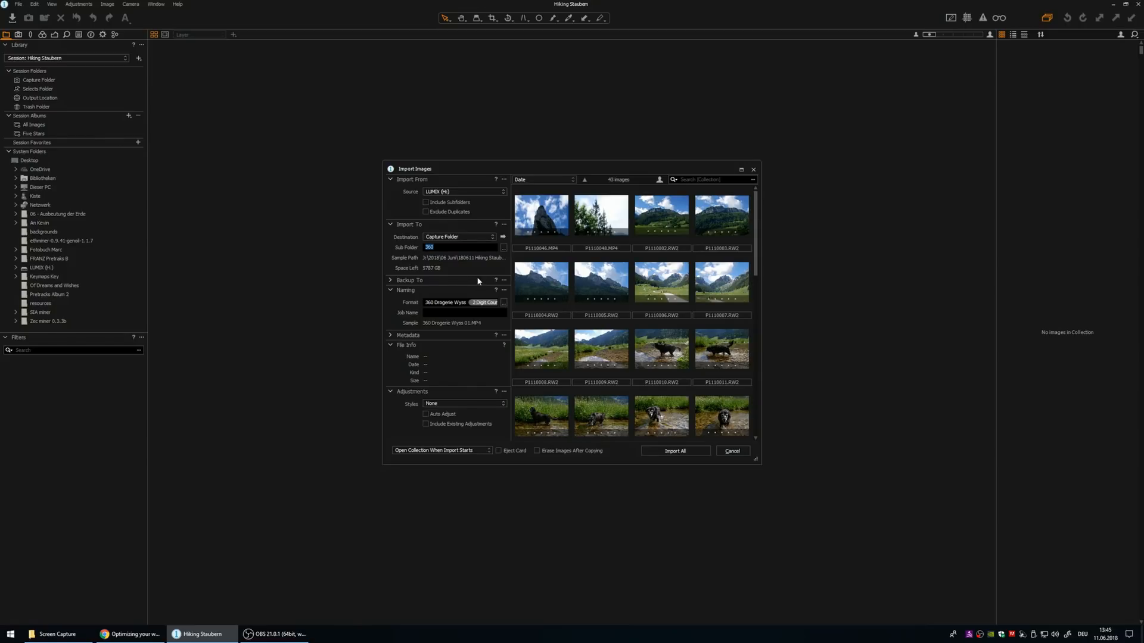
key("BackSpace")
- Set the import naming format to Hiking Staubern followed by a 2 Digit Counter
left_click_drag(468, 302, 419, 303)
type("Hiking Staubern")
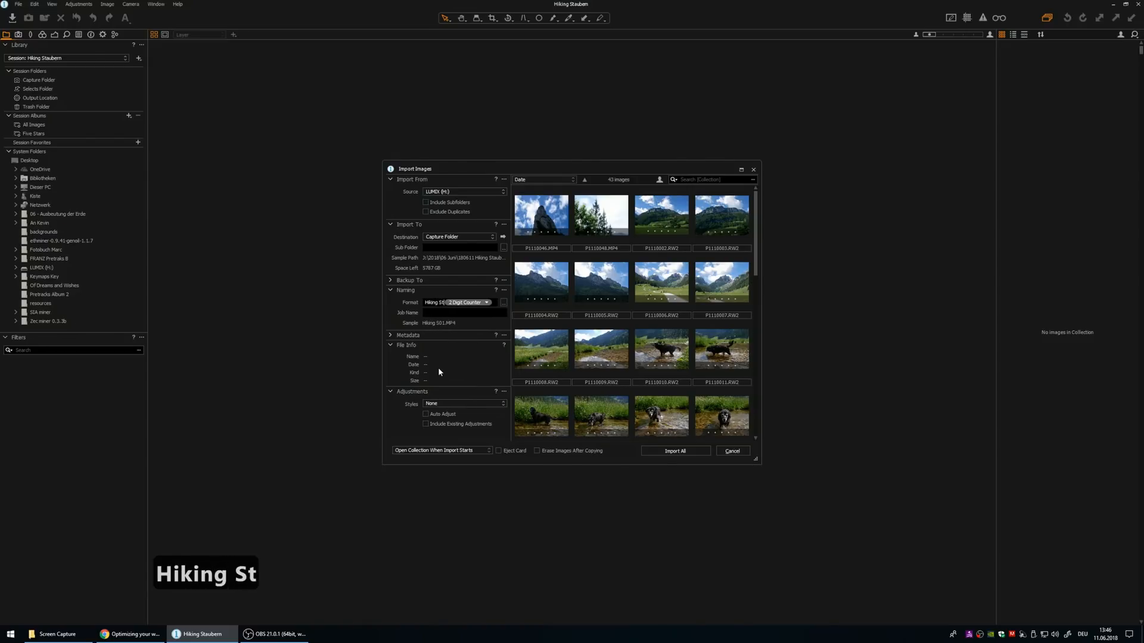
key("ctrl+a")
right_click(484, 305)
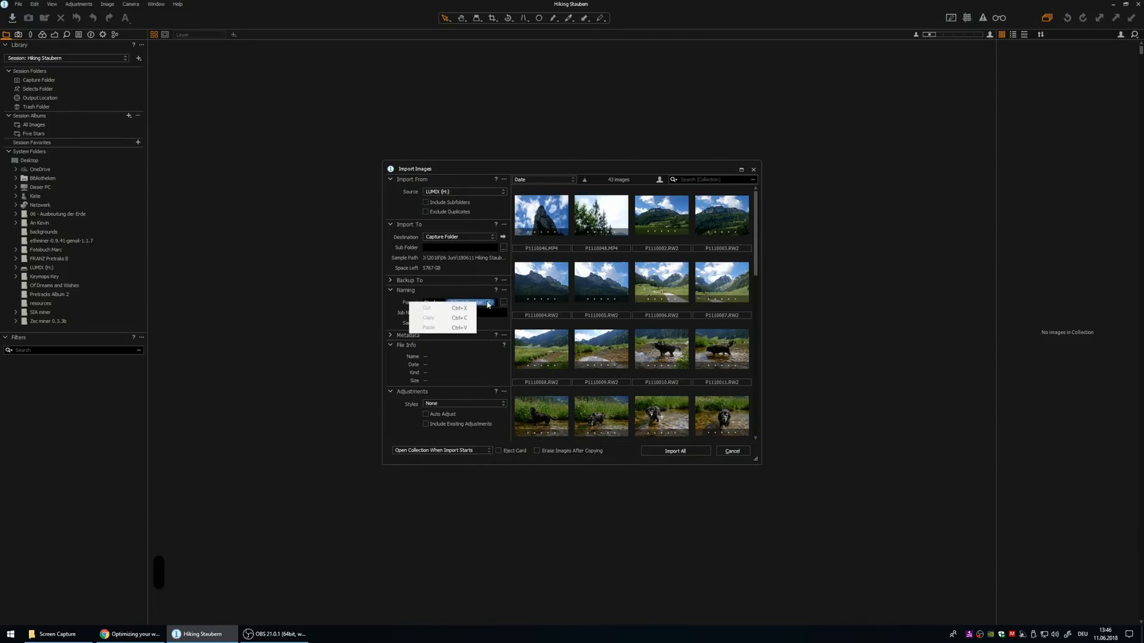
left_click(486, 302)
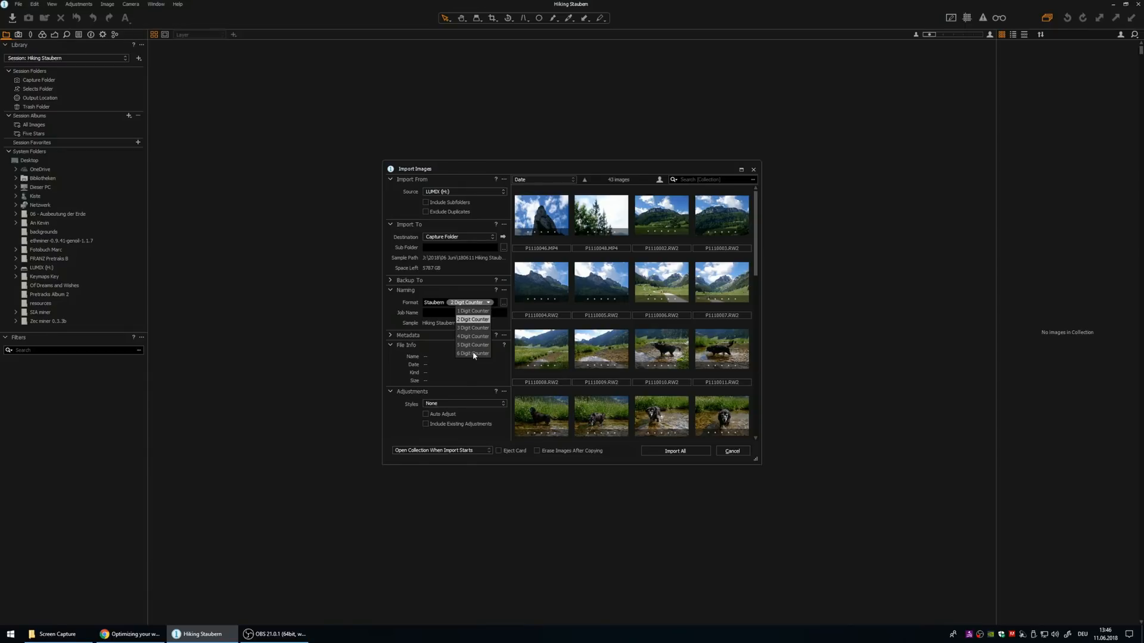
left_click(475, 322)
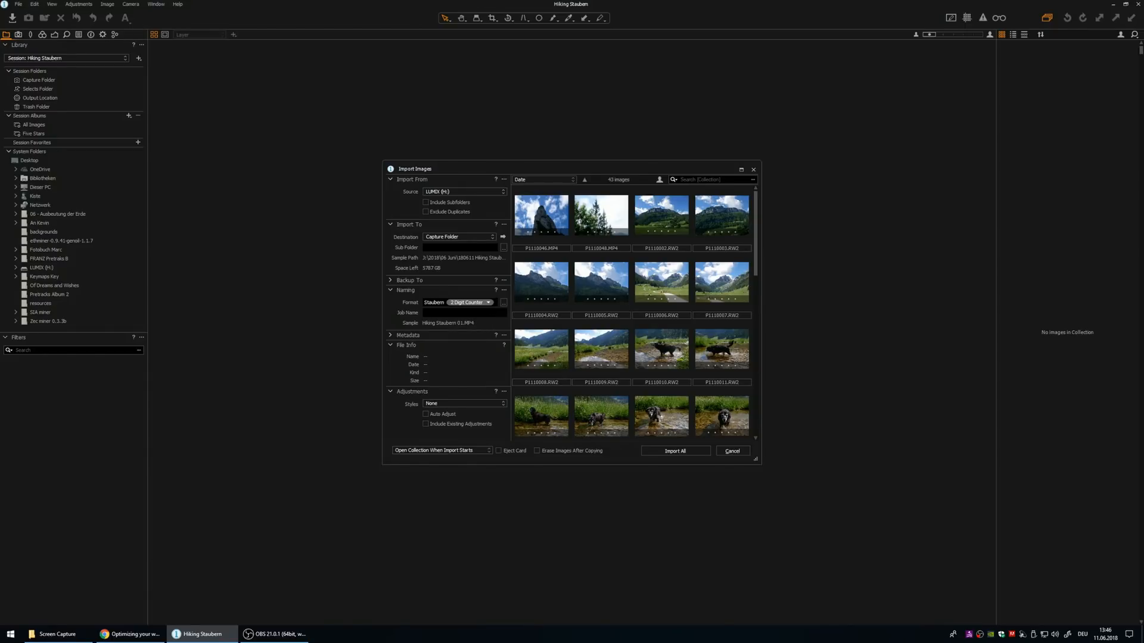
- Look through the available naming tokens and keep the current naming format
left_click(504, 302)
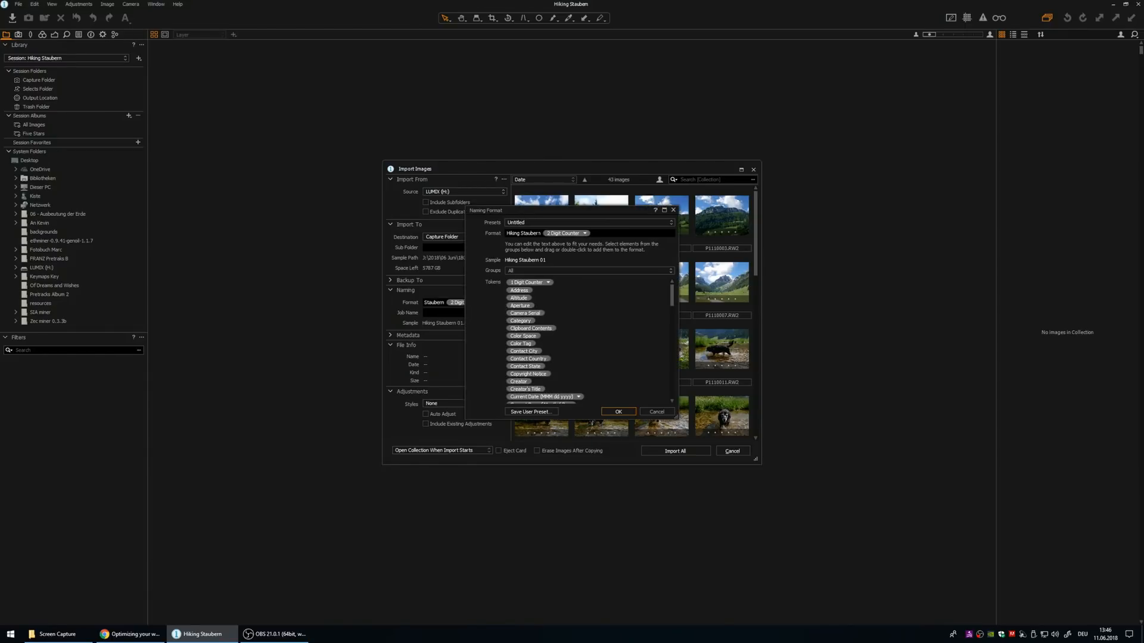
left_click(672, 210)
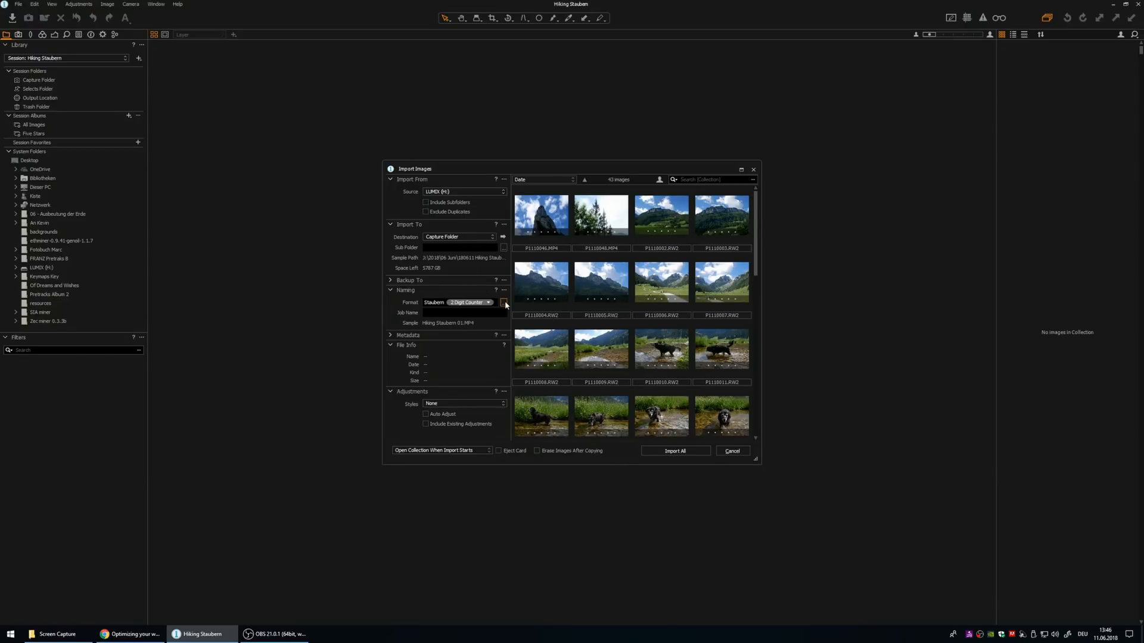
left_click(503, 303)
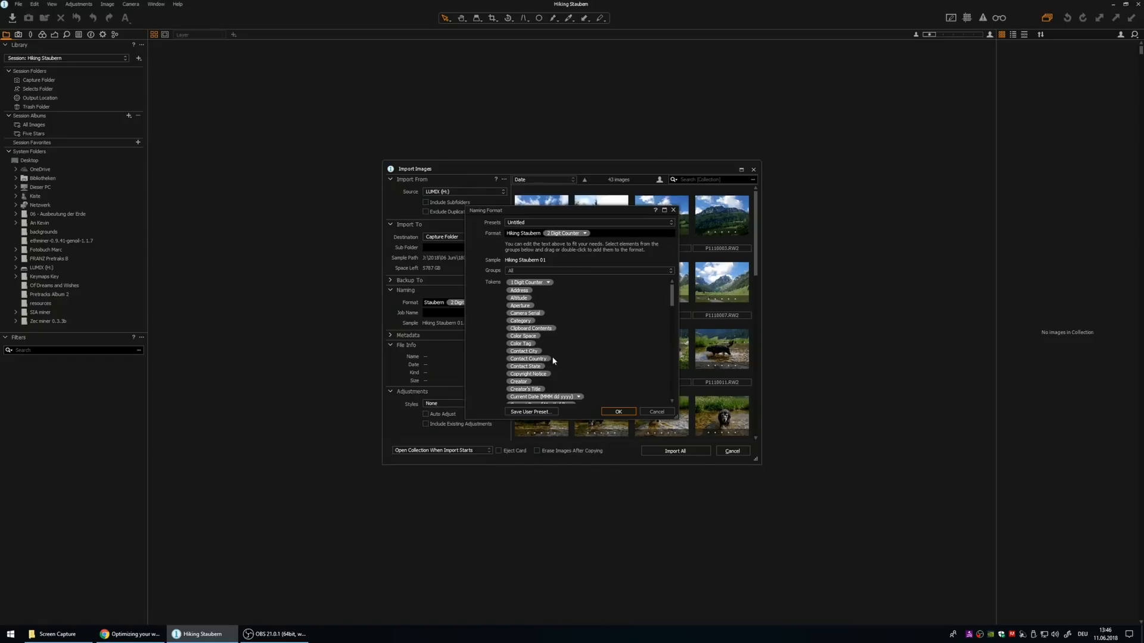
scroll(526, 383, "down", 1)
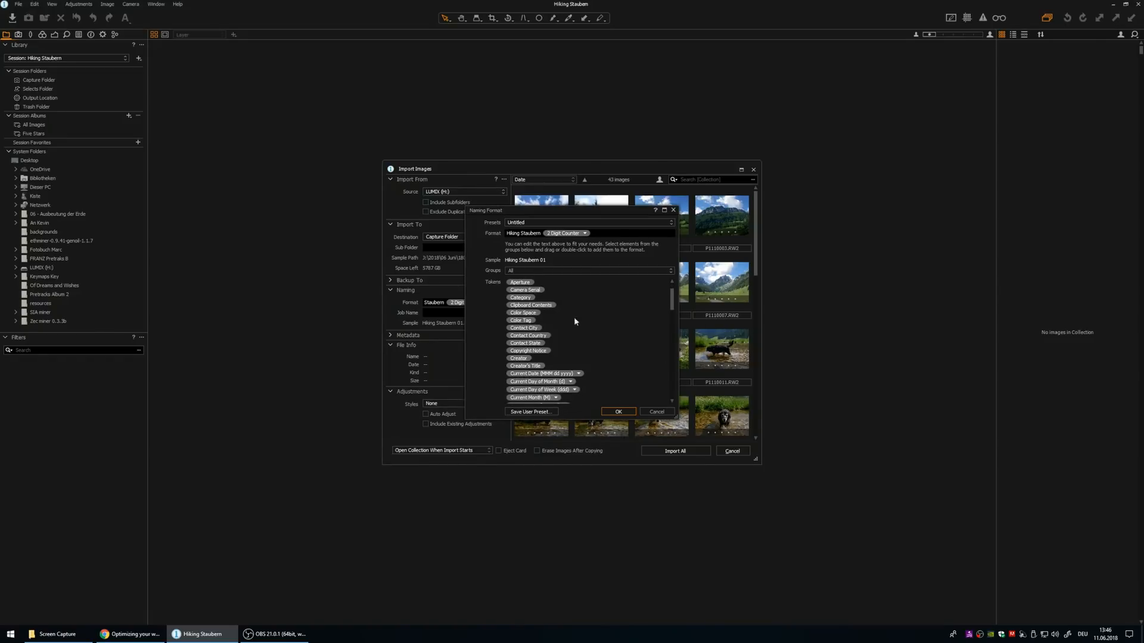
scroll(618, 348, "down", 1)
scroll(617, 348, "down", 4)
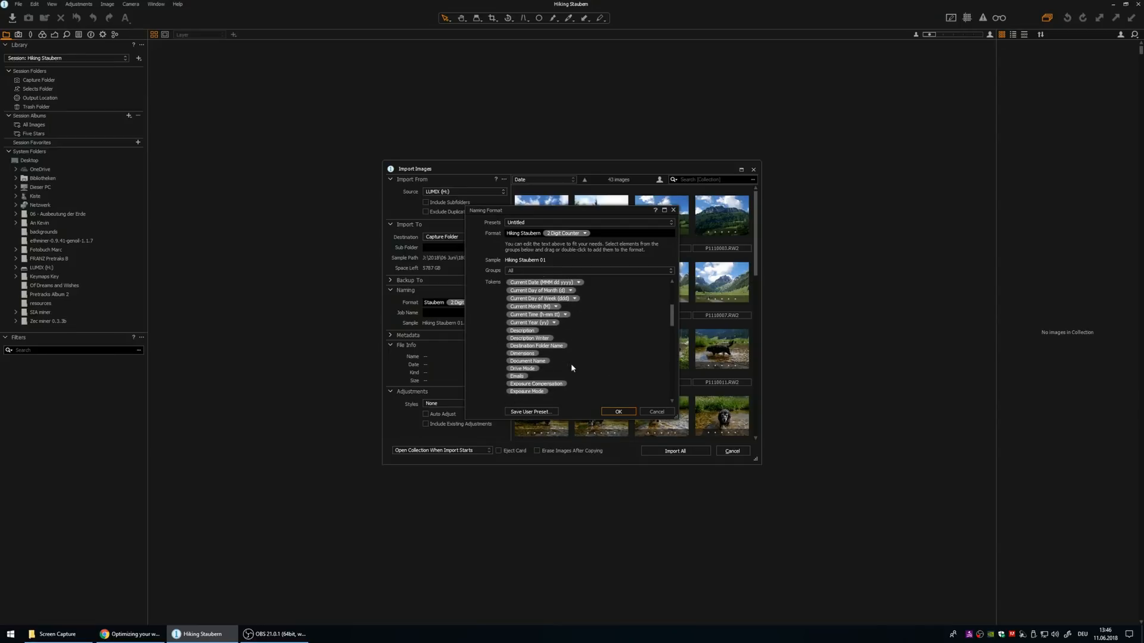
left_click(619, 411)
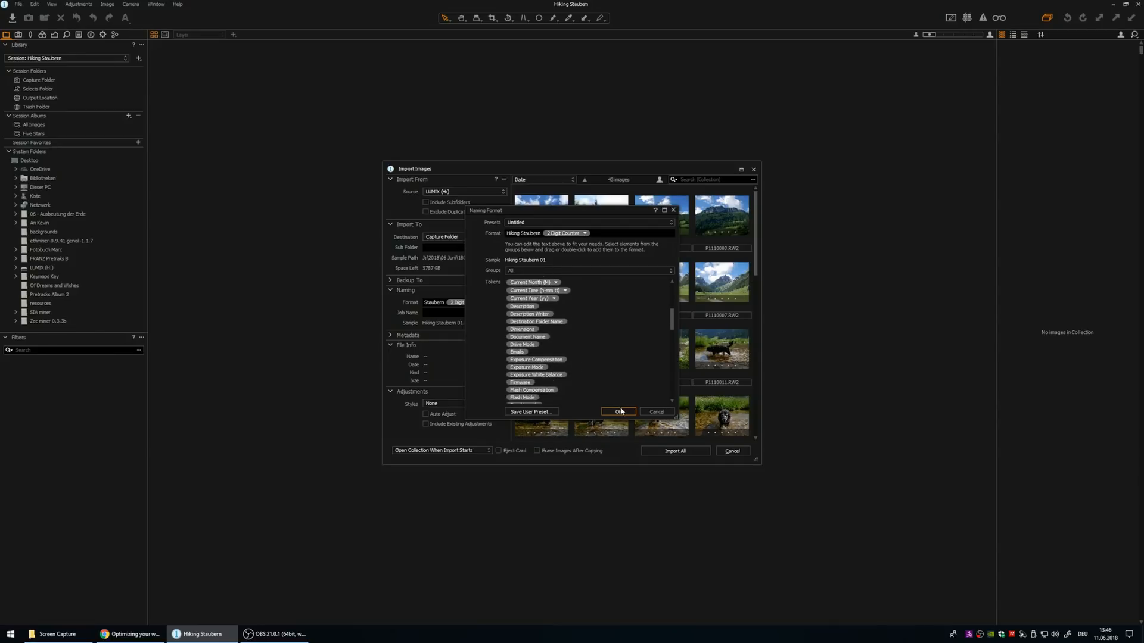
- Check the import's metadata fields and adjustment styles, leaving Styles at None
left_click(391, 337)
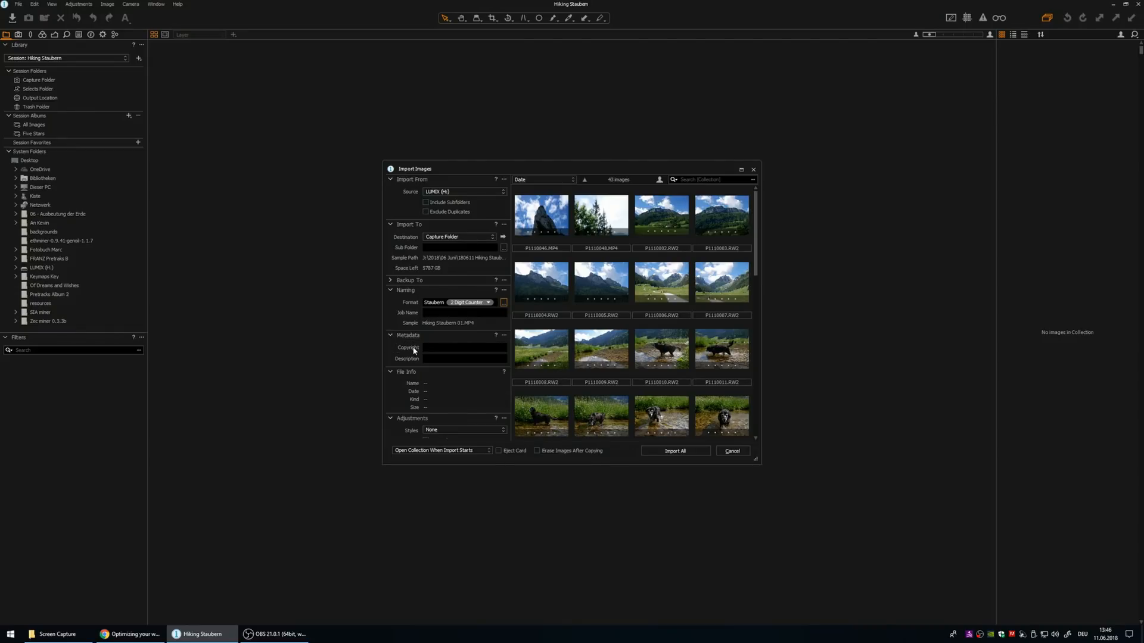
left_click(390, 336)
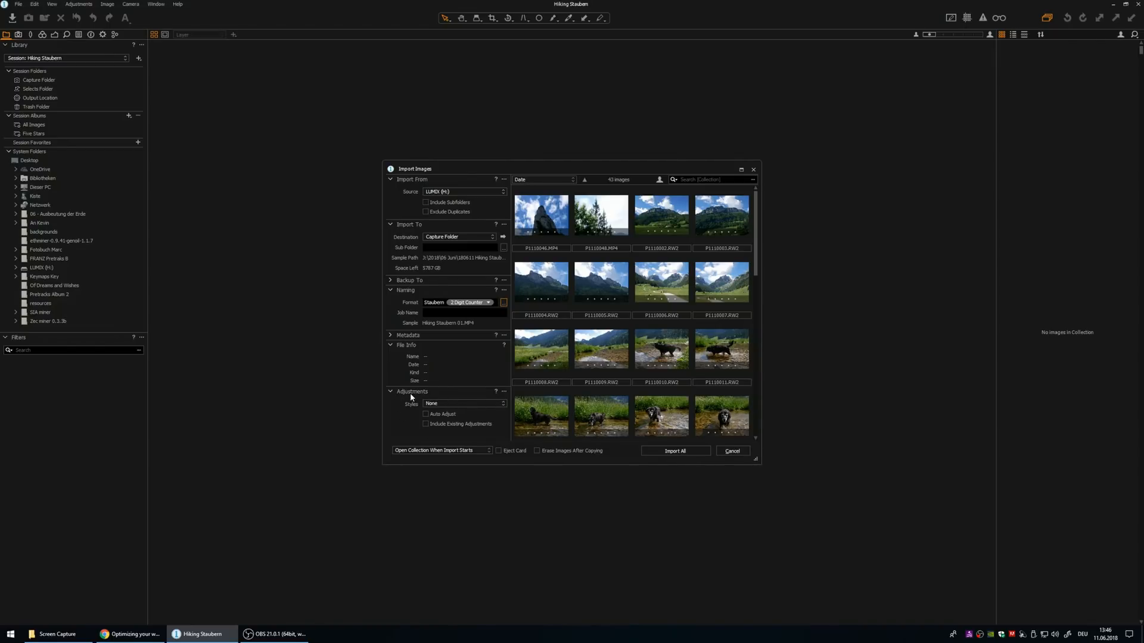
left_click(451, 404)
left_click(453, 405)
left_click(474, 405)
left_click(470, 408)
- Import all images from the card and display the photo Hiking Staubern 03.RW2 in the viewer
left_click(678, 455)
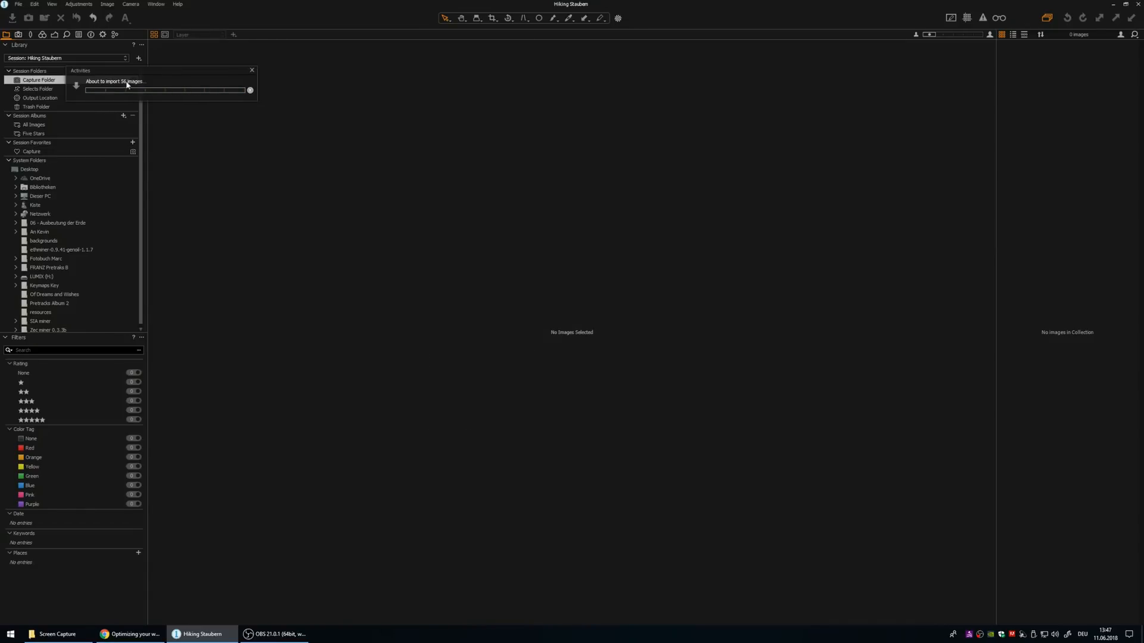
left_click_drag(132, 77, 234, 72)
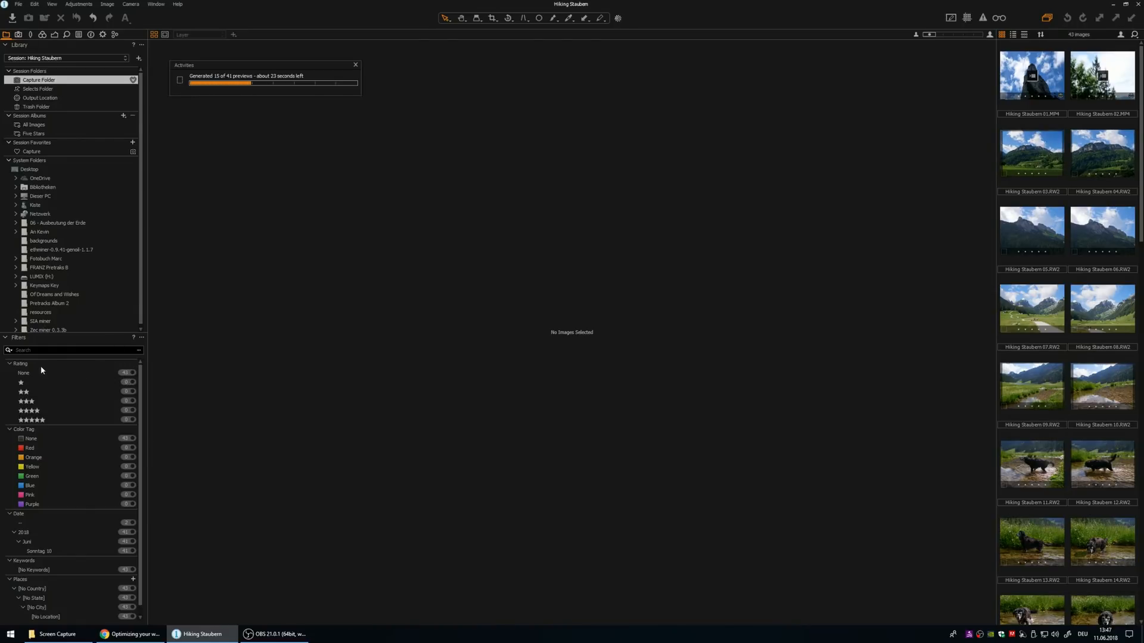
left_click(1042, 144)
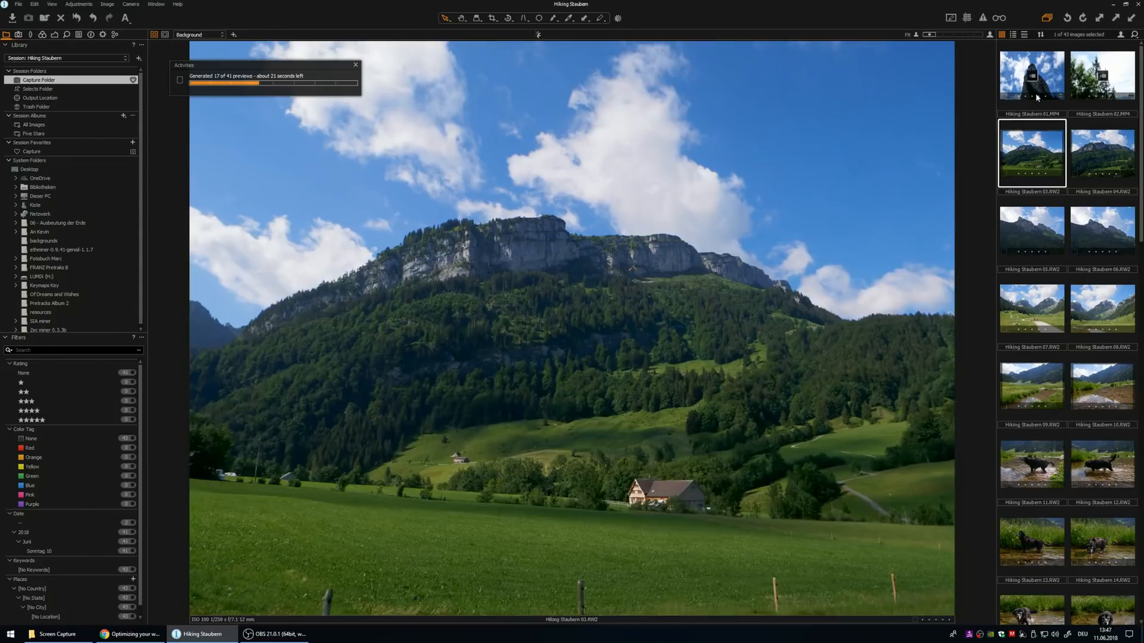
- View the imported video clip Hiking Staubern 01.MP4 and return to the photo Hiking Staubern 03.RW2
left_click(1036, 94)
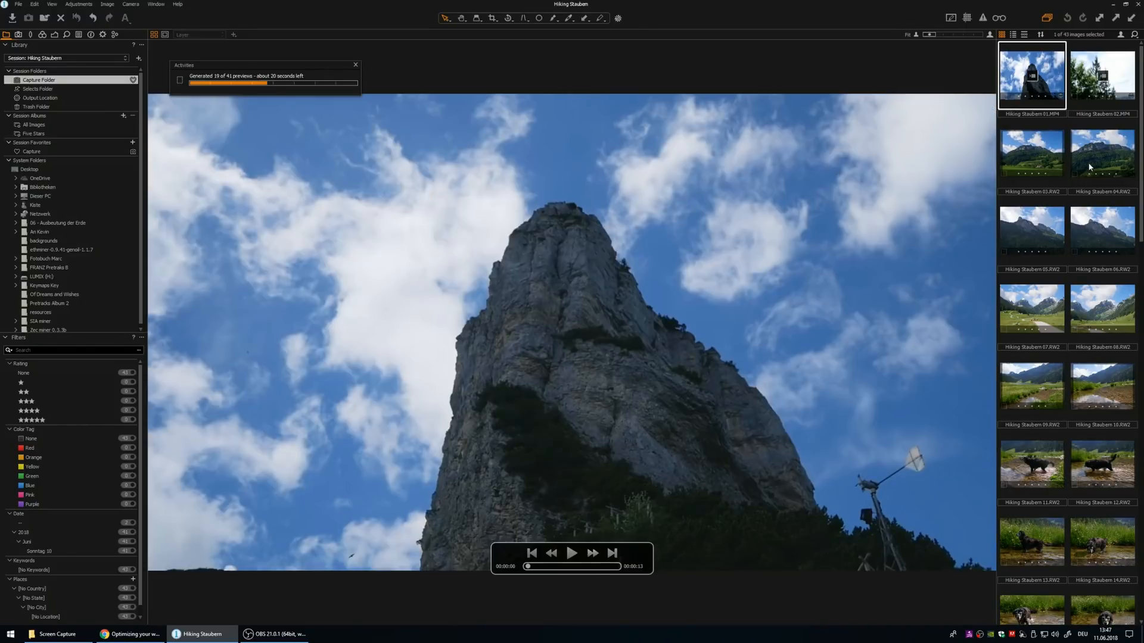
left_click(1042, 143)
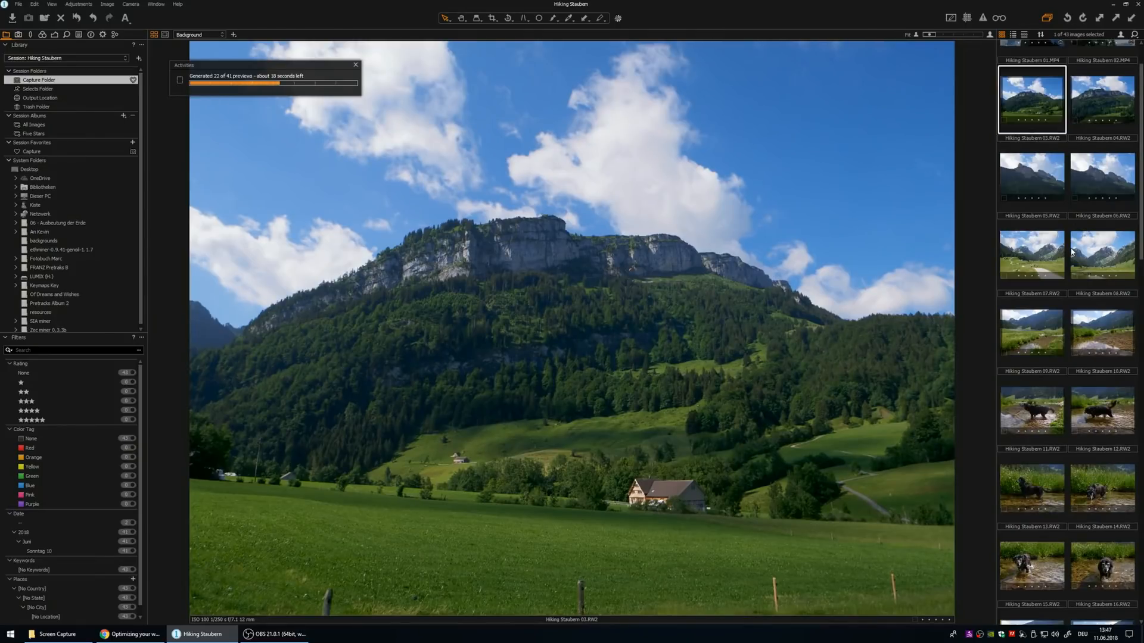
scroll(1079, 286, "down", 6)
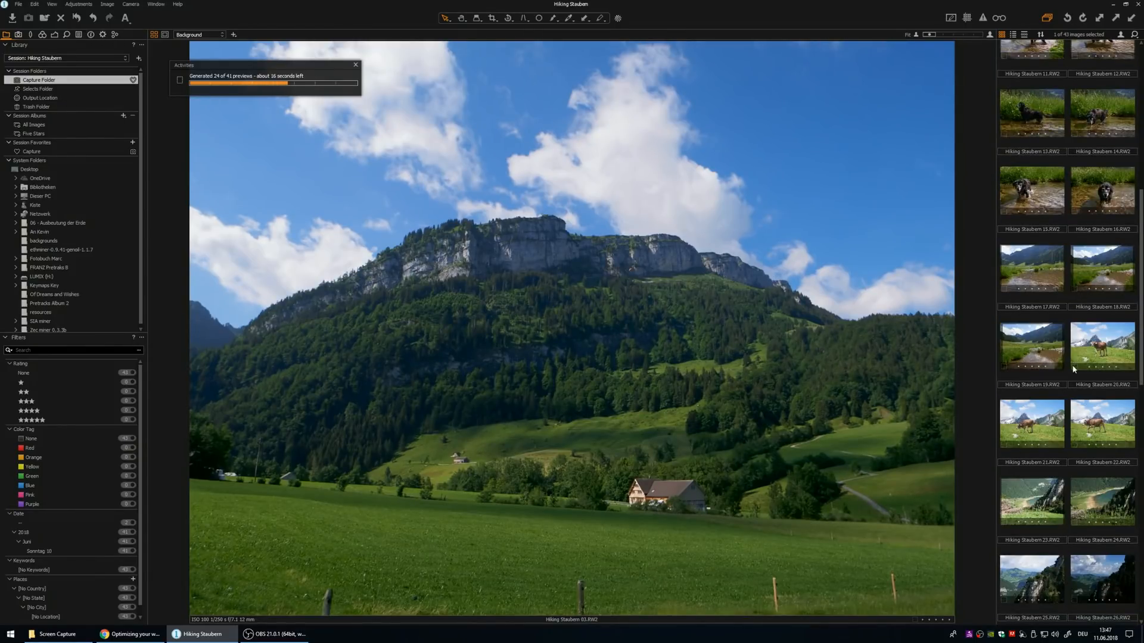
- Try several star ratings on the cow photo Hiking Staubern 20.RW2 and leave it rated one star
left_click(1103, 336)
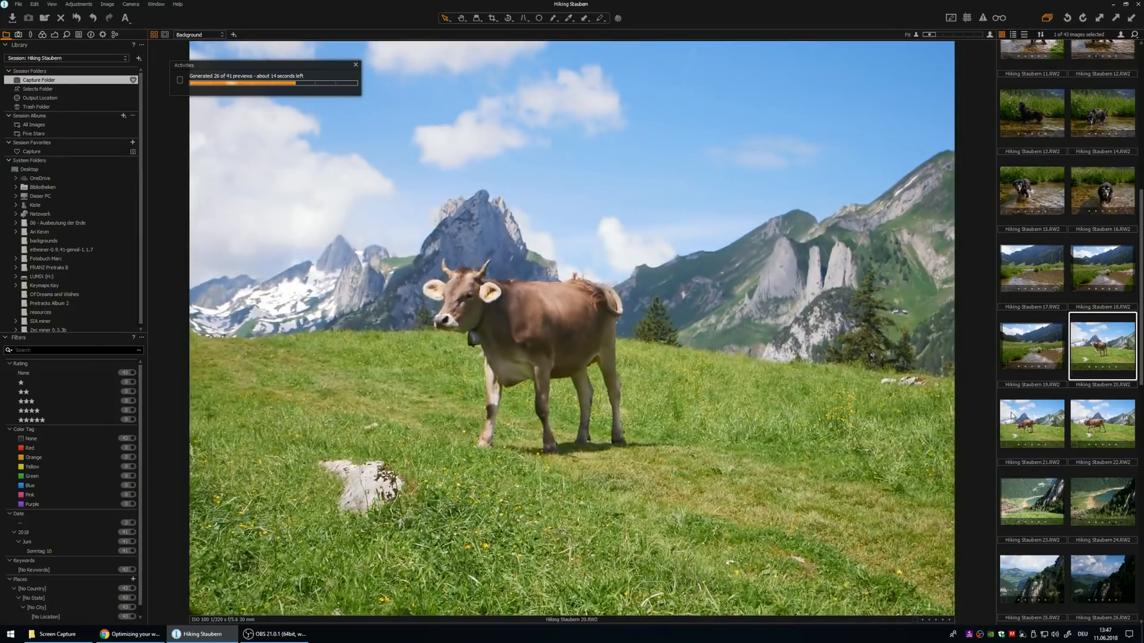
key("Right")
key("Left")
key("1")
key("2")
key("3")
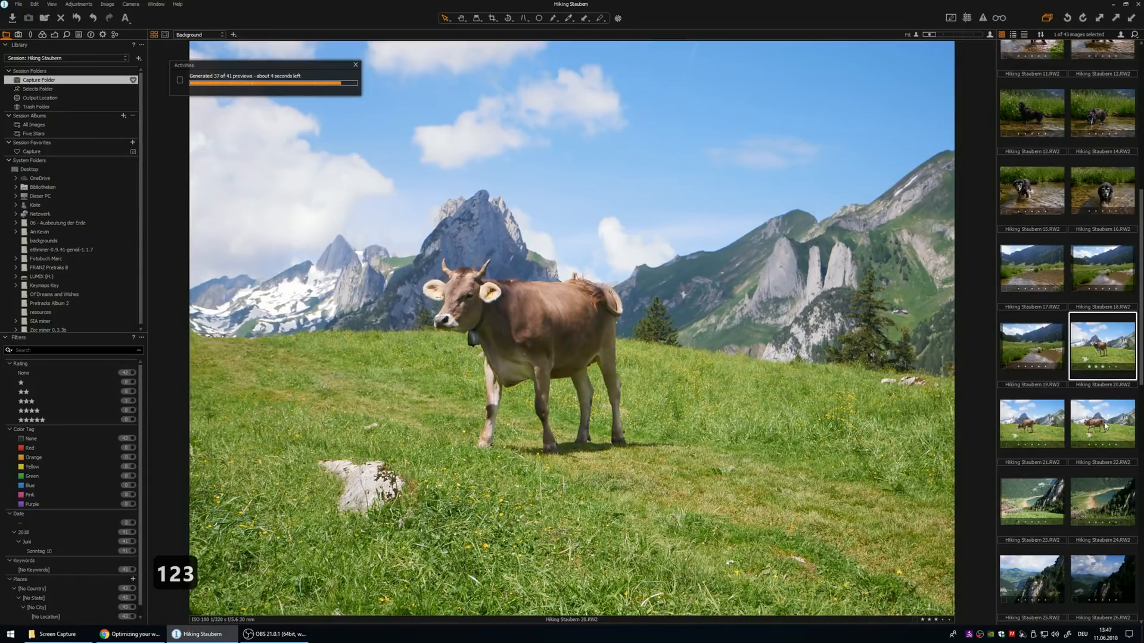
key("4")
key("1")
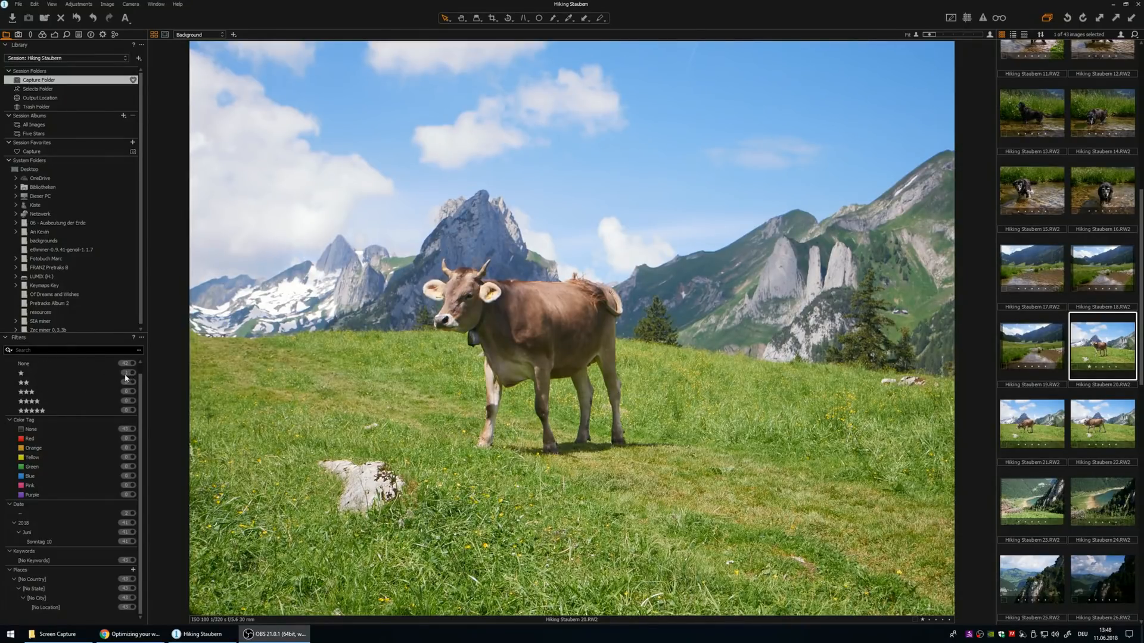
- Compare photos Hiking Staubern 19 to 22 and rate Hiking Staubern 22.RW2 one star
left_click(1035, 351)
left_click(1100, 356)
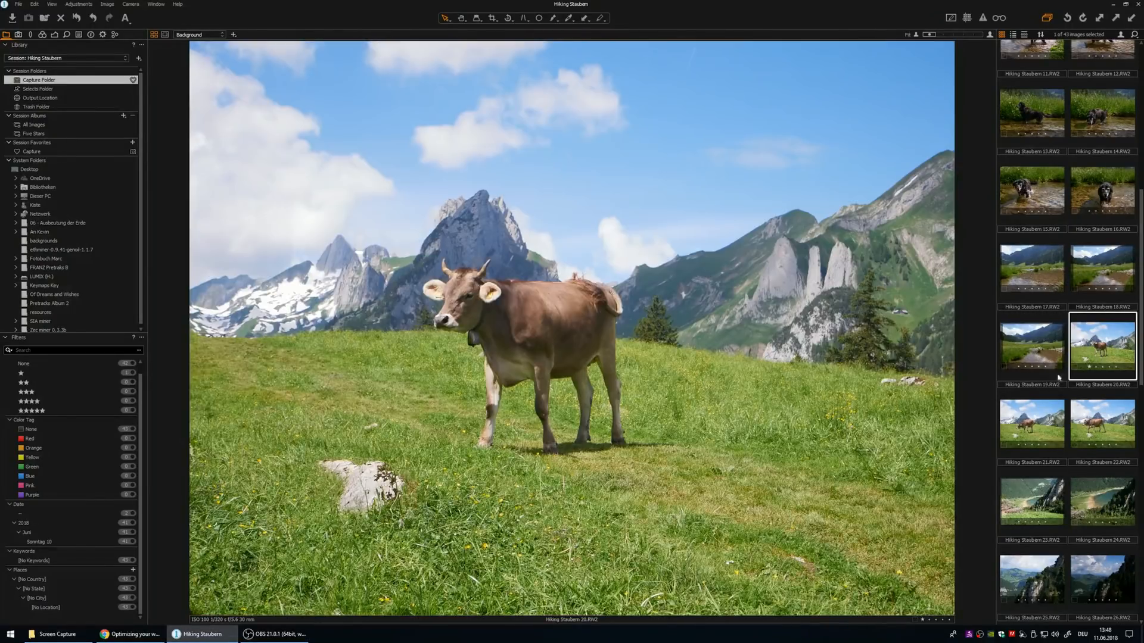
left_click(1034, 420)
left_click(1099, 425)
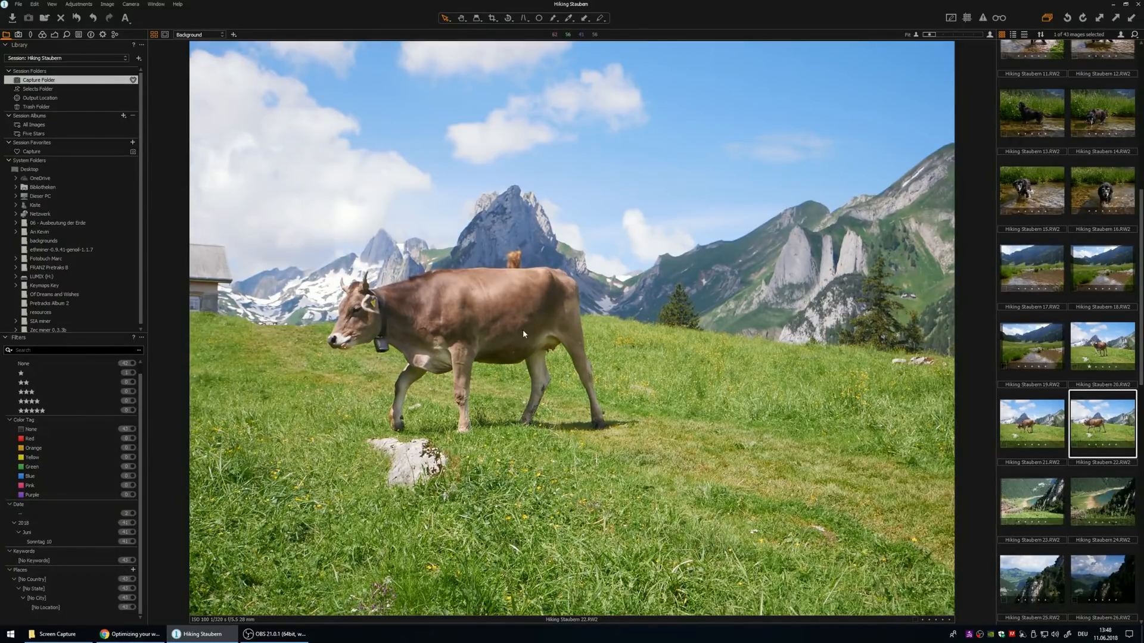
key("1")
- Compare the lake photos Hiking Staubern 23.RW2 and 24.RW2 and delete Hiking Staubern 23.RW2
scroll(1041, 475, "down", 1)
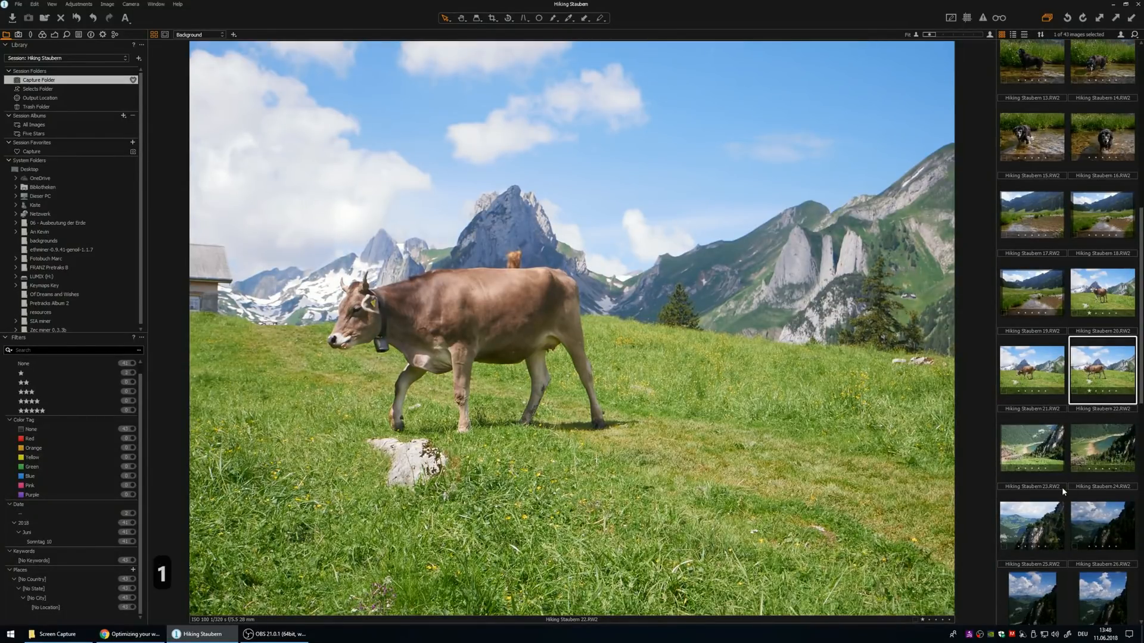
left_click(1024, 449)
left_click(1106, 447)
left_click(1031, 469)
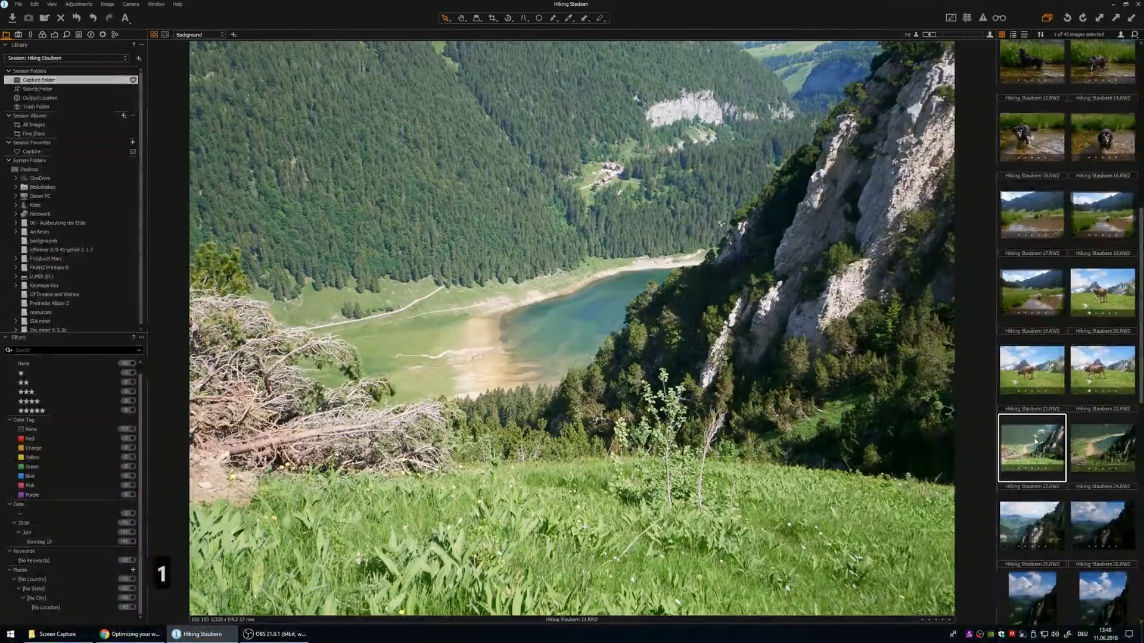
left_click(1105, 447)
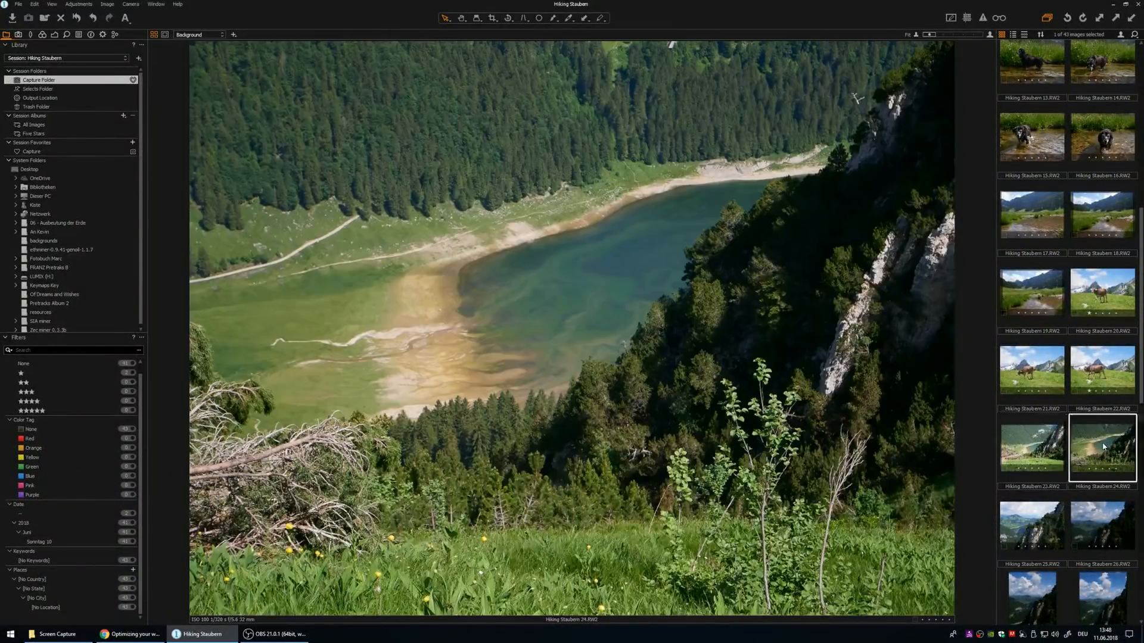
left_click(1024, 447)
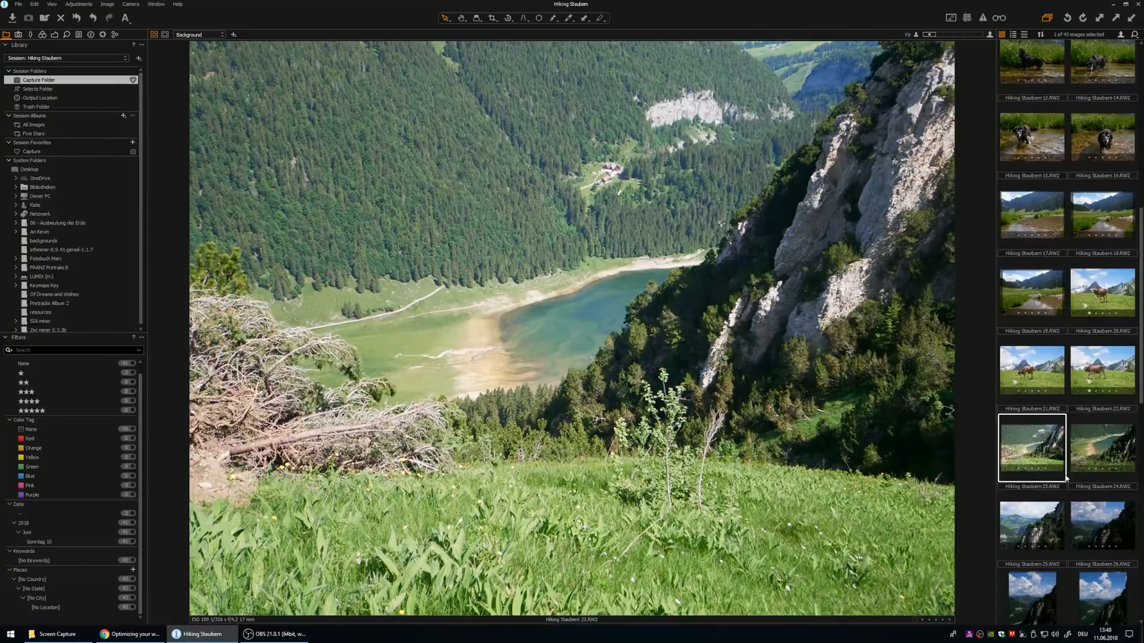
key("Delete")
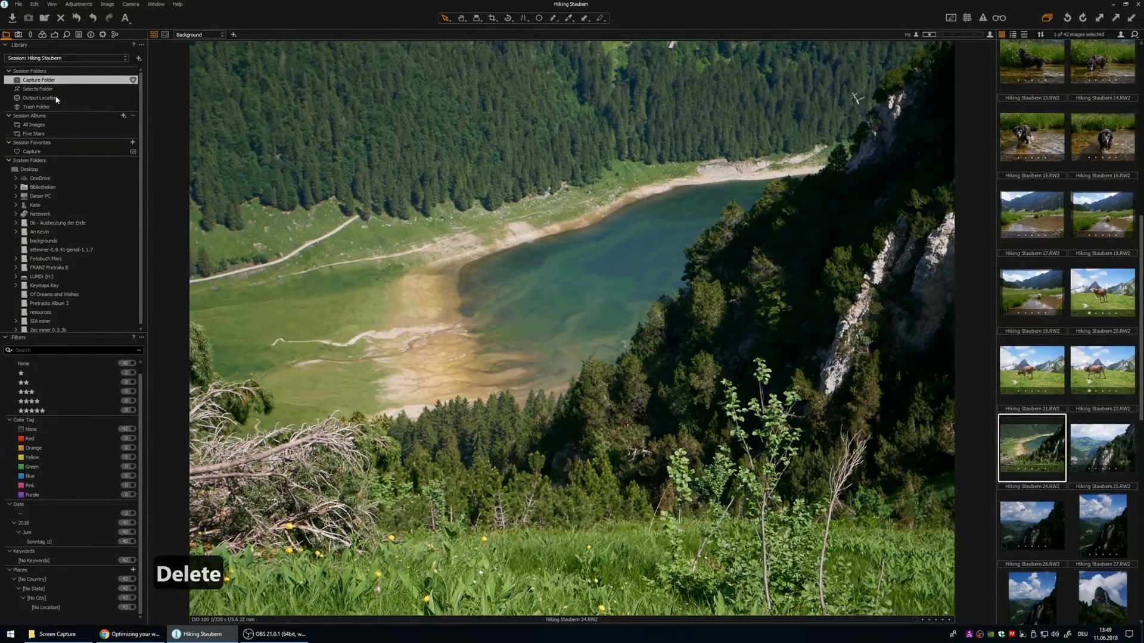
- Check the session's Trash Folder and its available commands without emptying it, and return to the Capture Folder
left_click(47, 107)
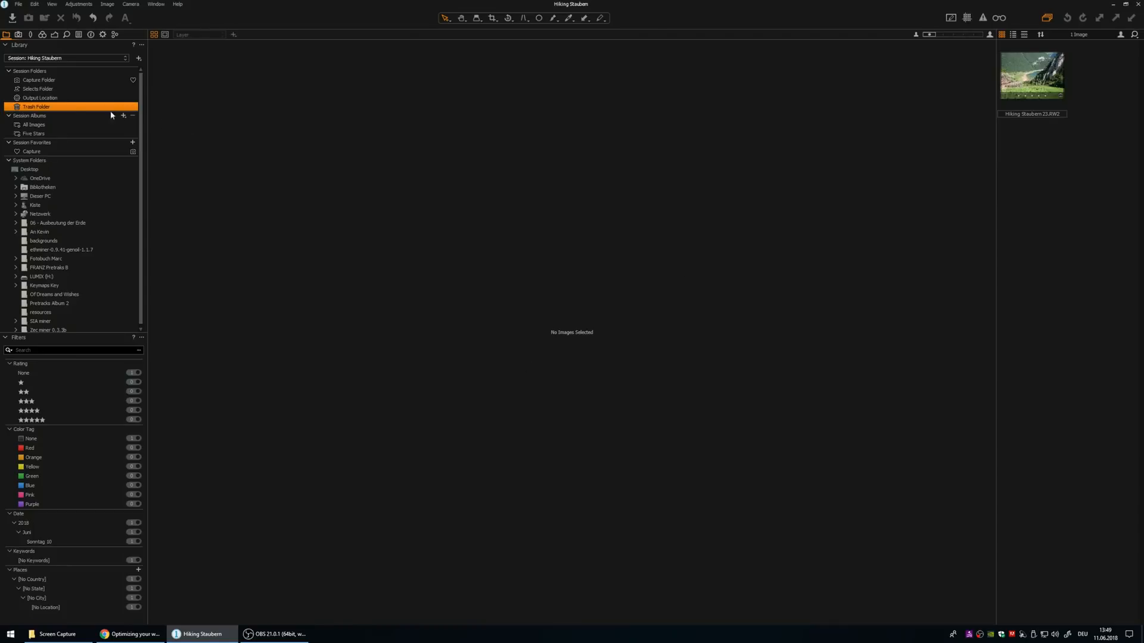
right_click(72, 109)
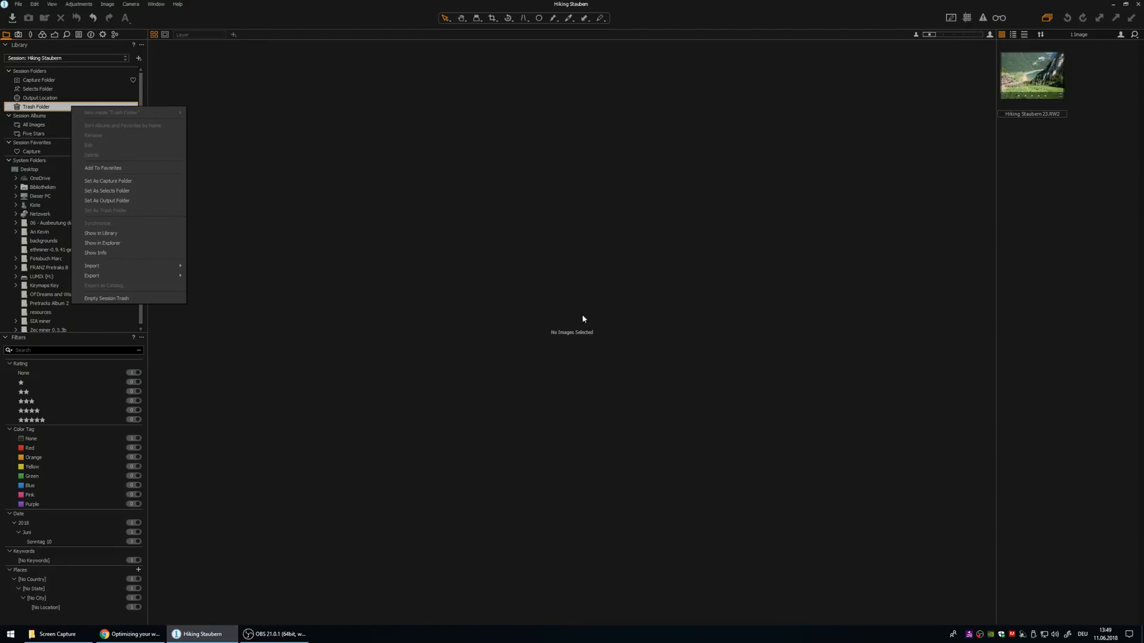
left_click(760, 320)
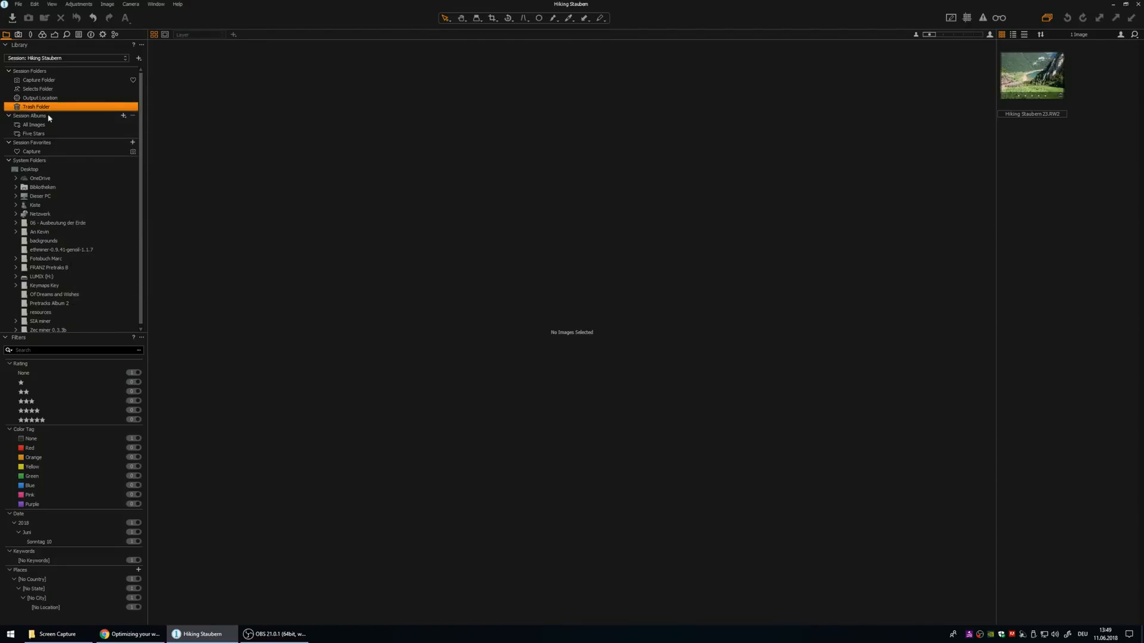
left_click(41, 79)
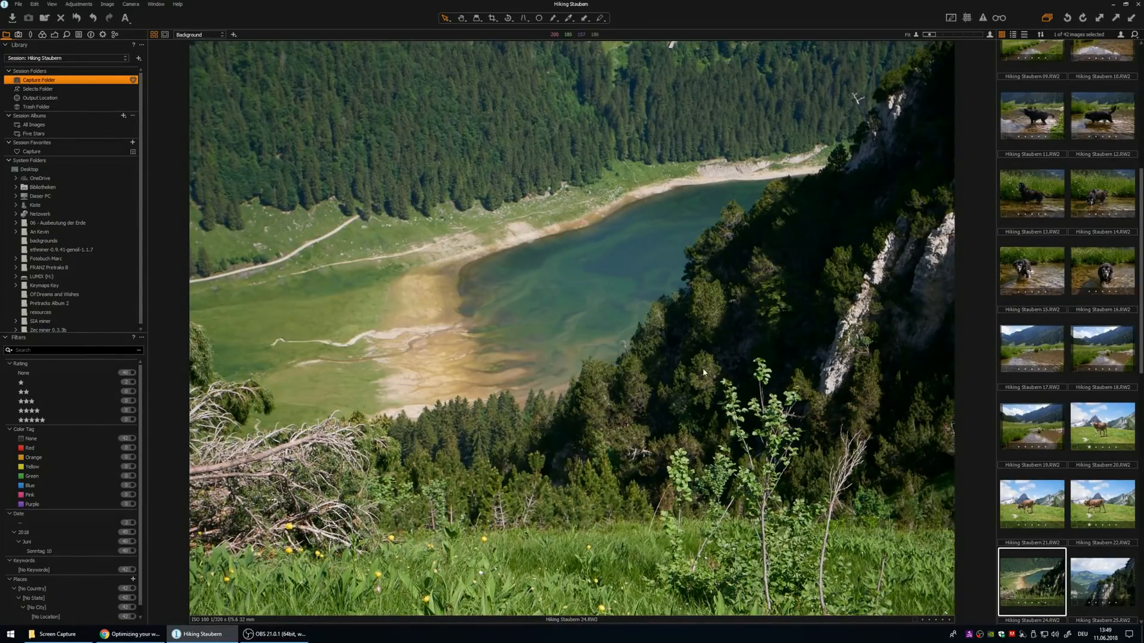
- Compare the dog photos in the stream and rate Hiking Staubern 16.RW2 one star
scroll(1095, 356, "up", 3)
scroll(1095, 356, "down", 1)
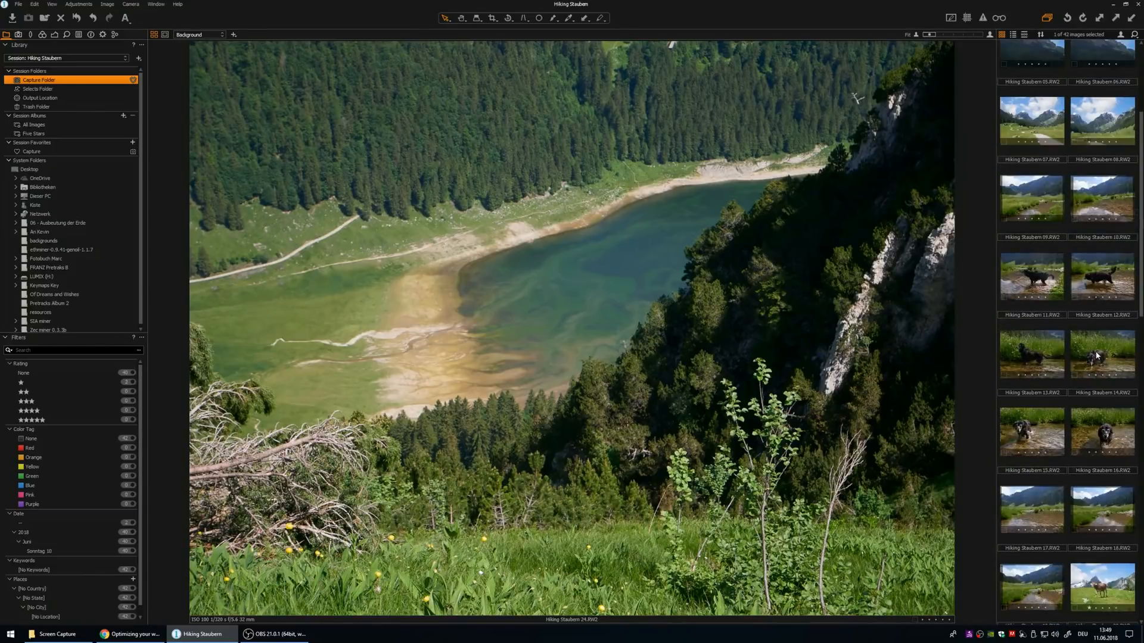
left_click(1096, 356)
scroll(1071, 382, "down", 1)
left_click(1037, 372)
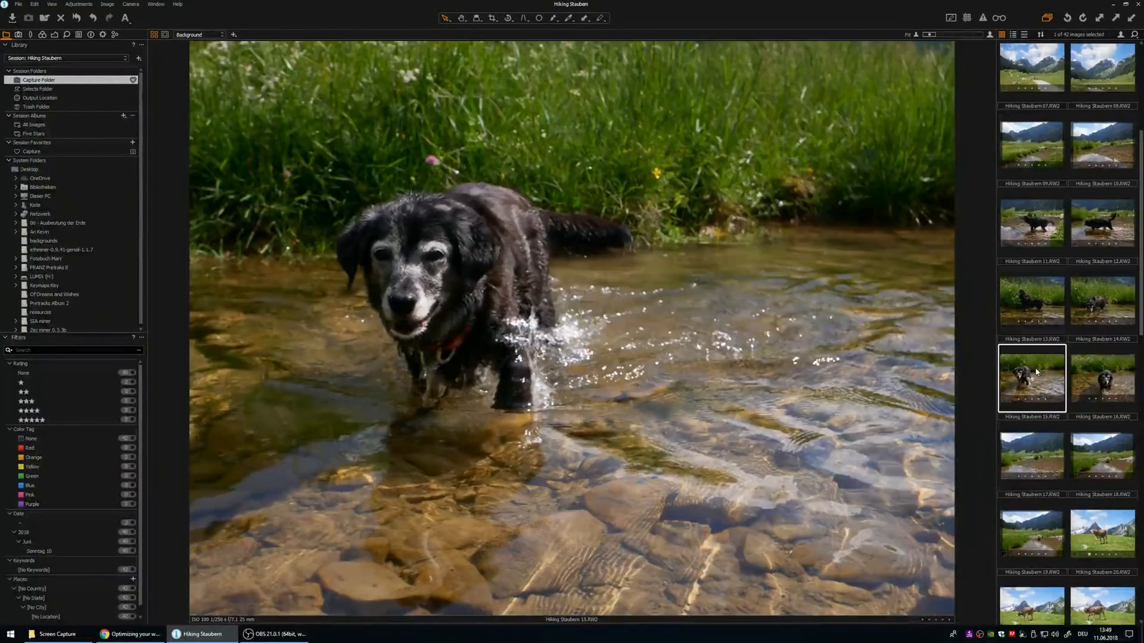
left_click(1128, 376)
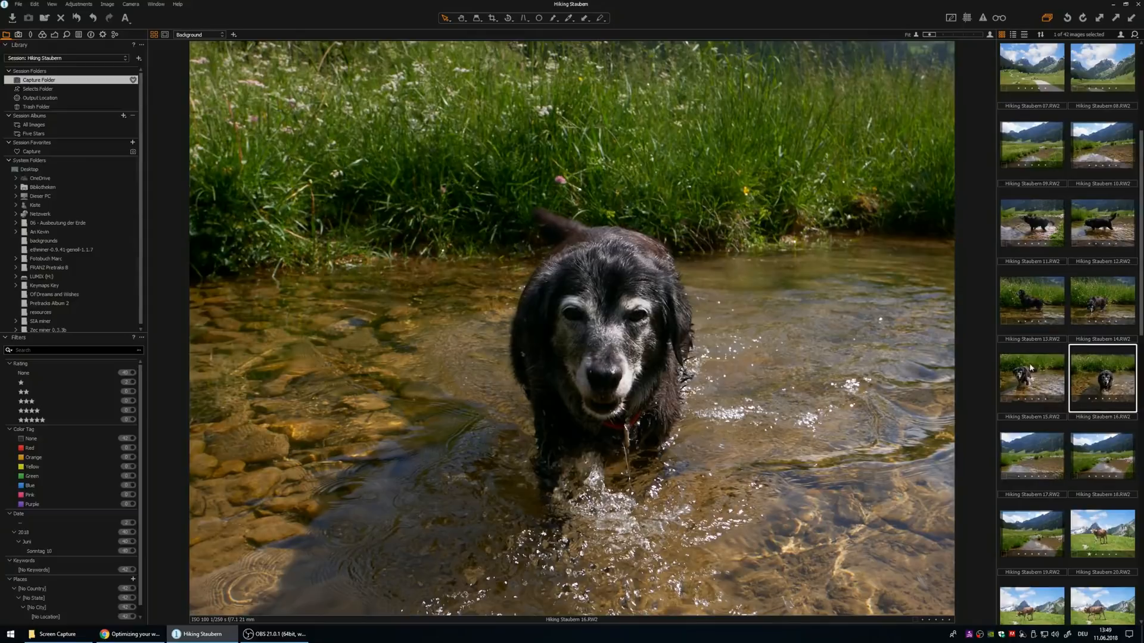
key("1")
- Filter the Capture Folder to show only the photos rated one star
left_click(131, 383)
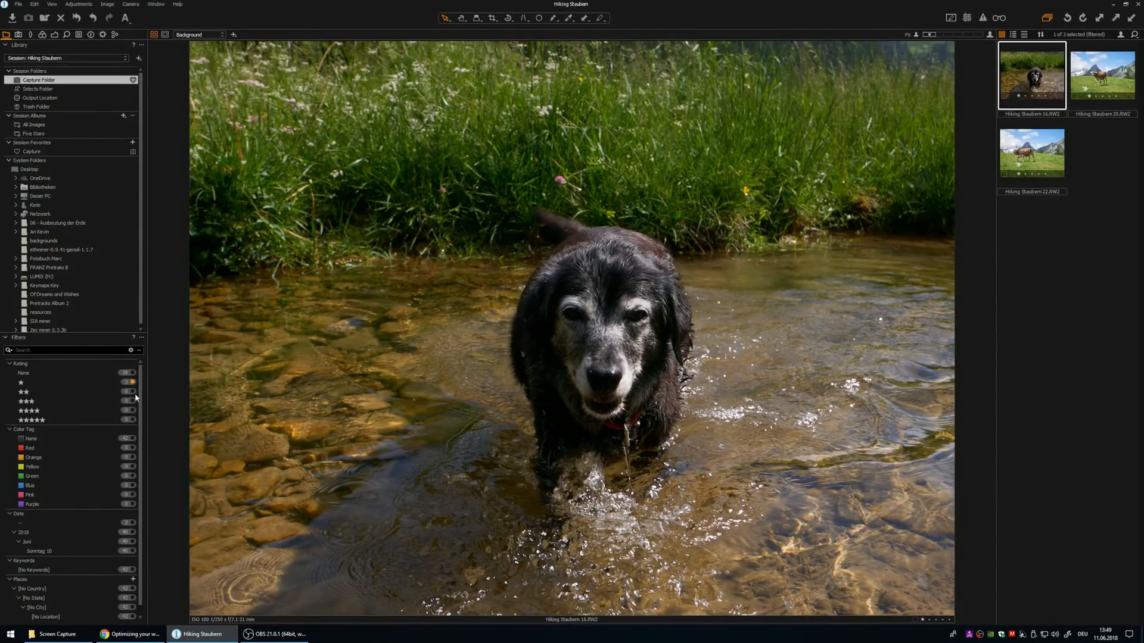
left_click(133, 401)
left_click(133, 401)
left_click(132, 377)
left_click(132, 381)
left_click(132, 382)
left_click(132, 382)
- Display Hiking Staubern 20.RW2 and zoom in on the cow with the Pan tool active
left_click(1113, 81)
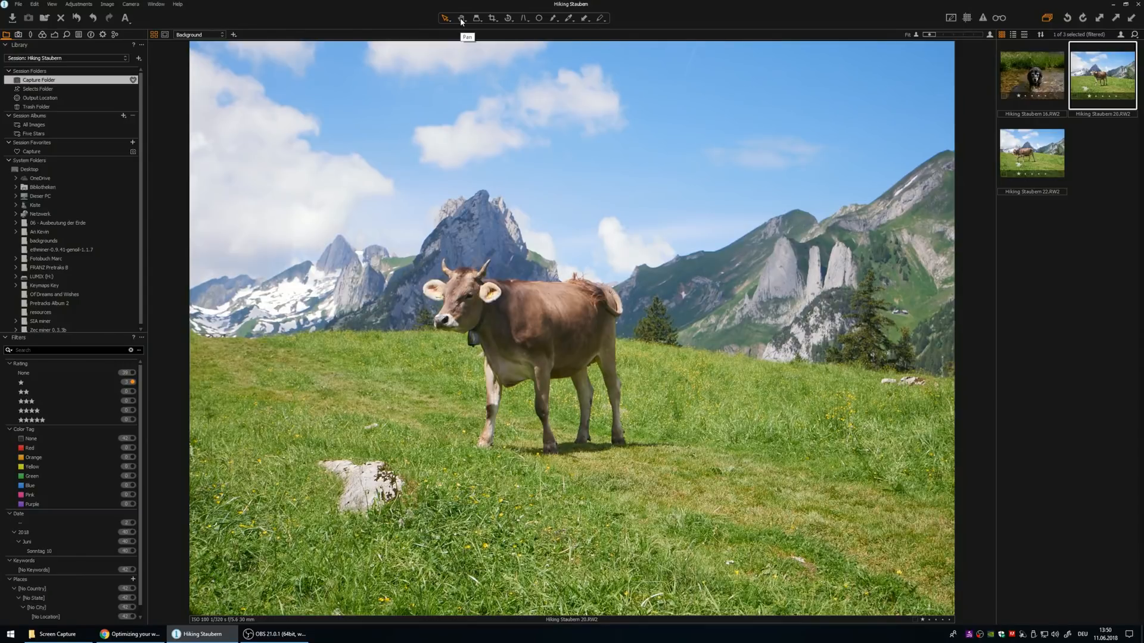
key("h")
scroll(481, 329, "up", 5)
scroll(481, 327, "down", 3)
scroll(482, 318, "up", 2)
scroll(452, 266, "down", 2)
scroll(453, 266, "up", 1)
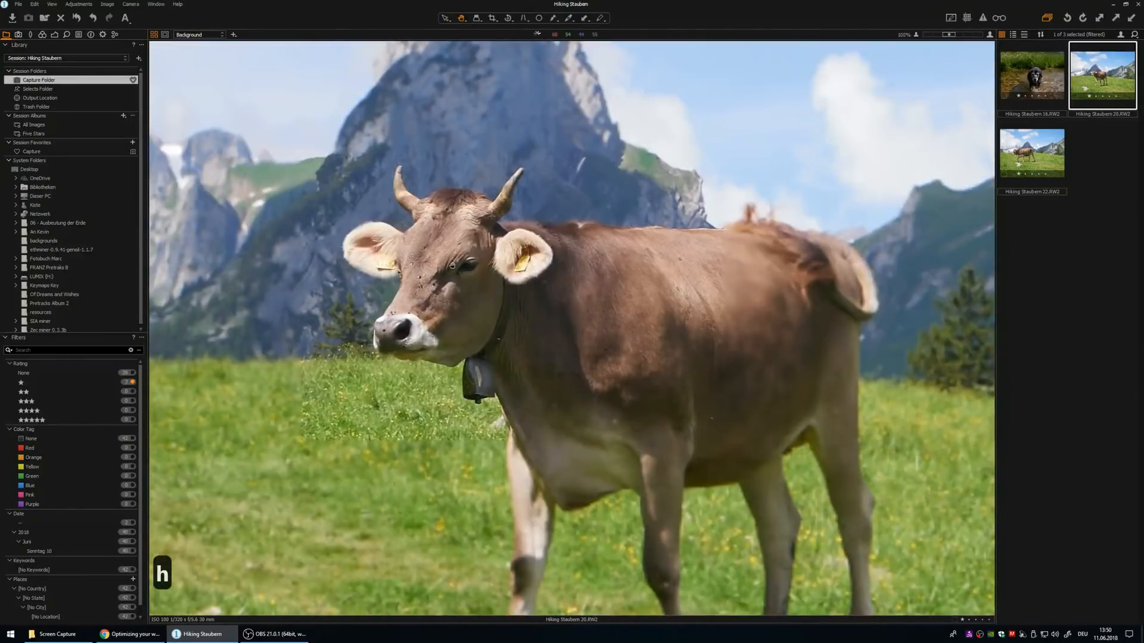
scroll(452, 266, "up", 1)
scroll(434, 261, "down", 1)
- Pan around the zoomed cow photo, using the navigator overlay too, and bring the cow back into view
left_click_drag(423, 260, 225, 142)
left_click_drag(545, 265, 378, 252)
scroll(378, 252, "down", 1)
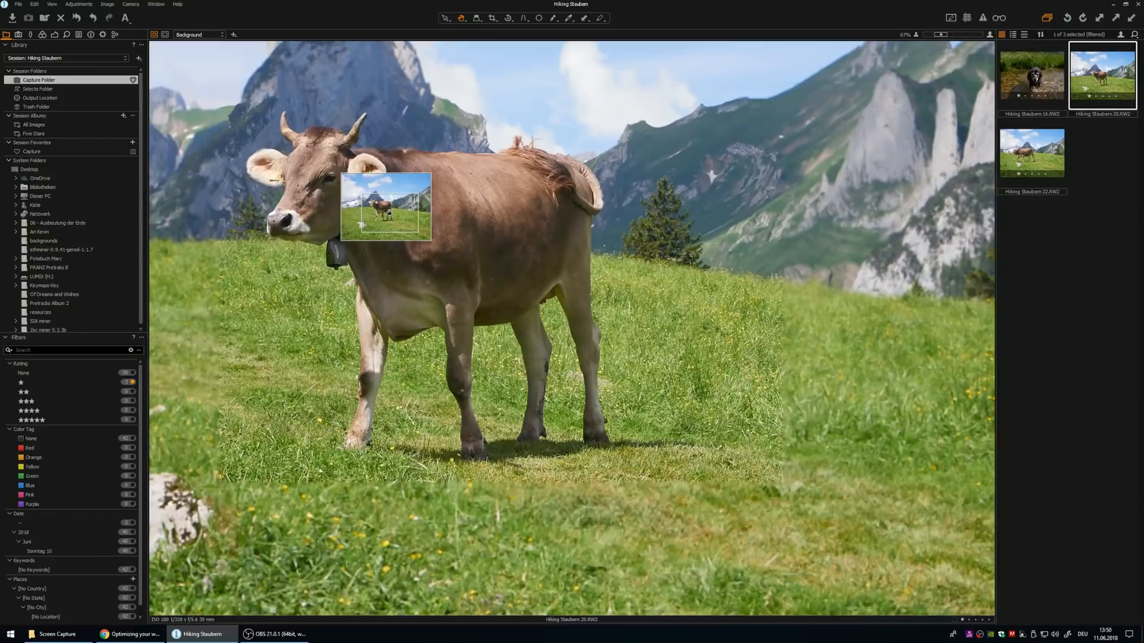
mouse_move(390, 213)
left_mouse_down()
mouse_move(378, 216)
mouse_move(405, 197)
left_mouse_up()
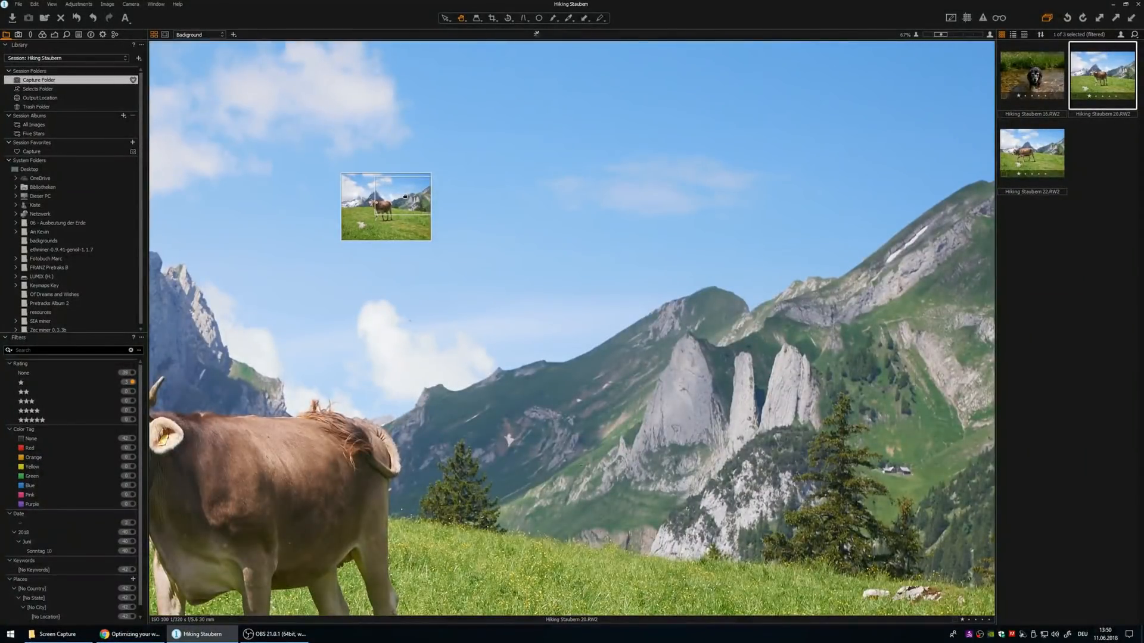
left_click_drag(405, 197, 385, 208)
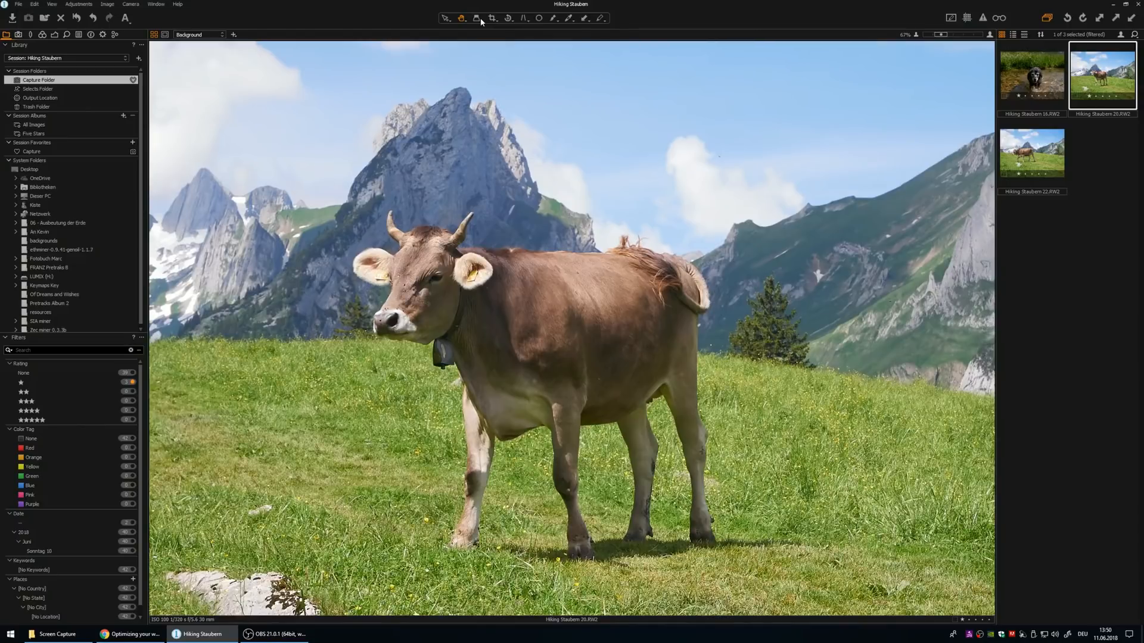
left_click(480, 19)
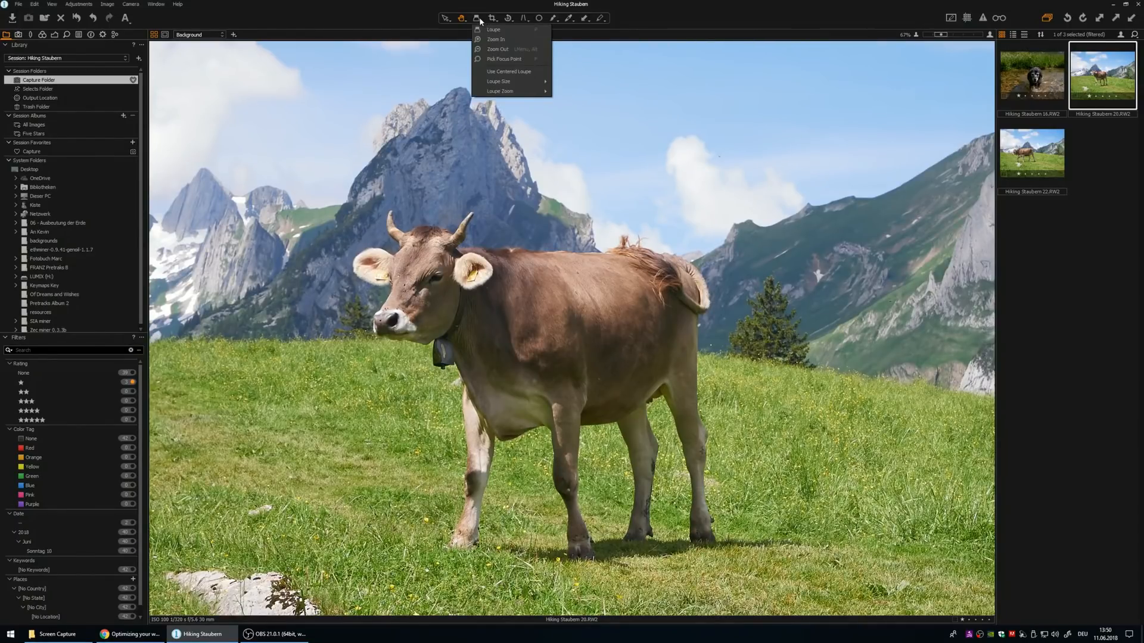
left_click(479, 29)
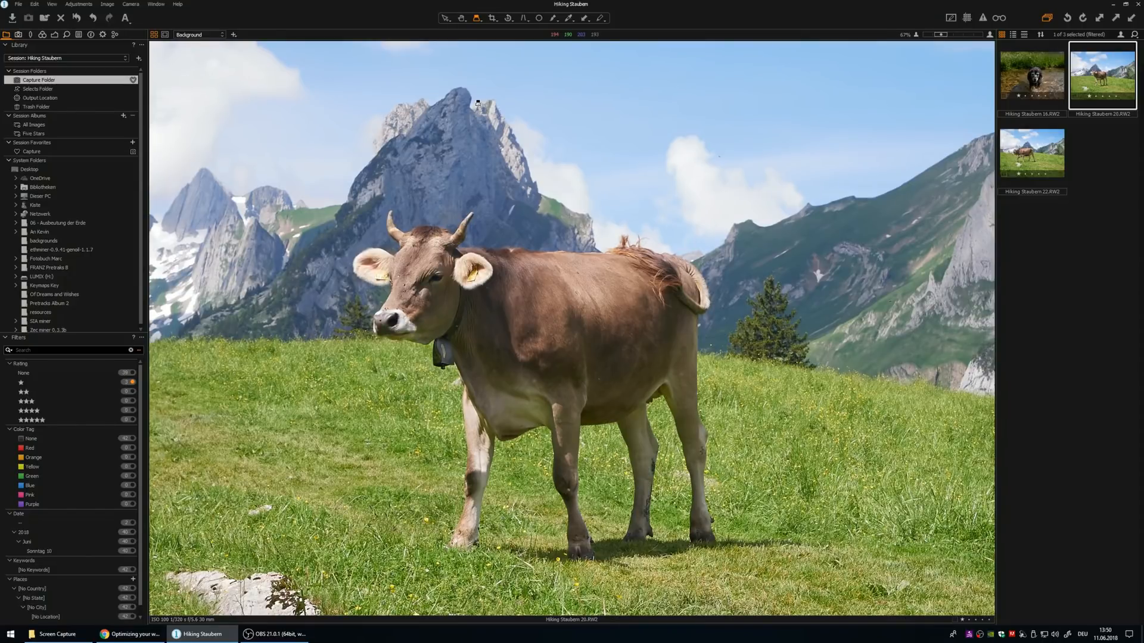
key("o")
key("ctrl+z")
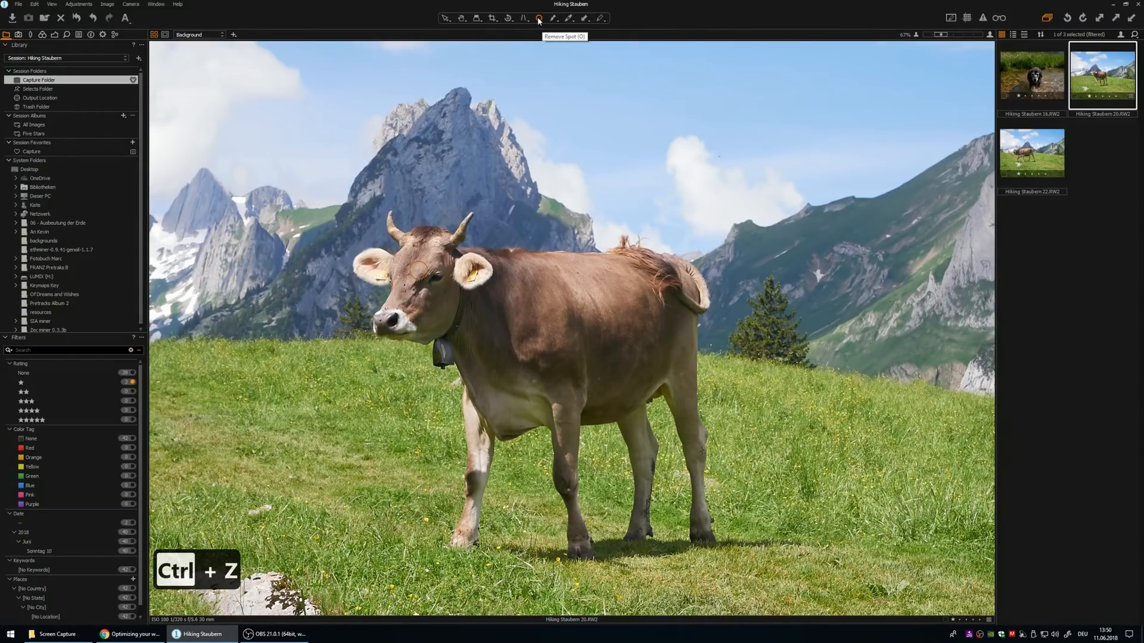
key("ctrl+z")
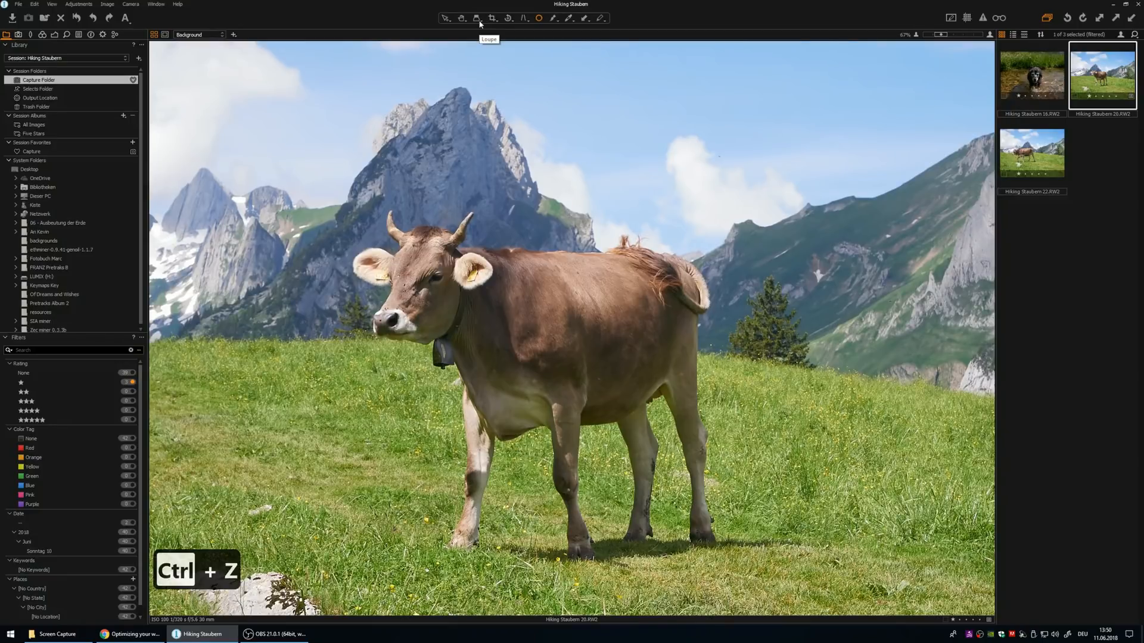
- Inspect the cow's face at higher magnification with the Loupe tool
key("p")
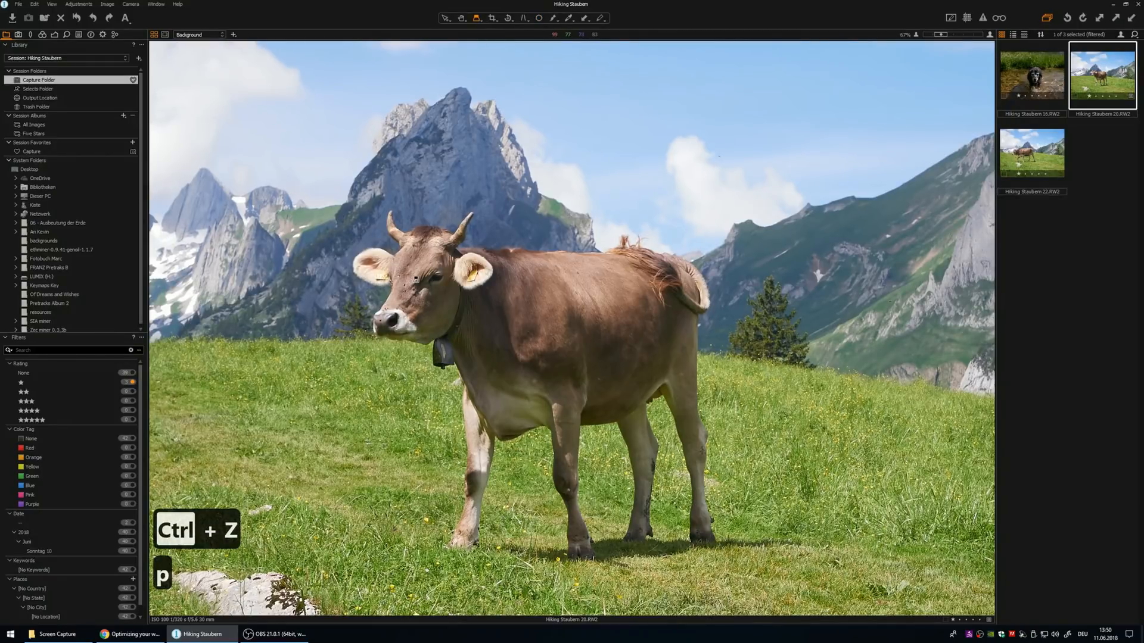
left_click_drag(416, 278, 394, 313)
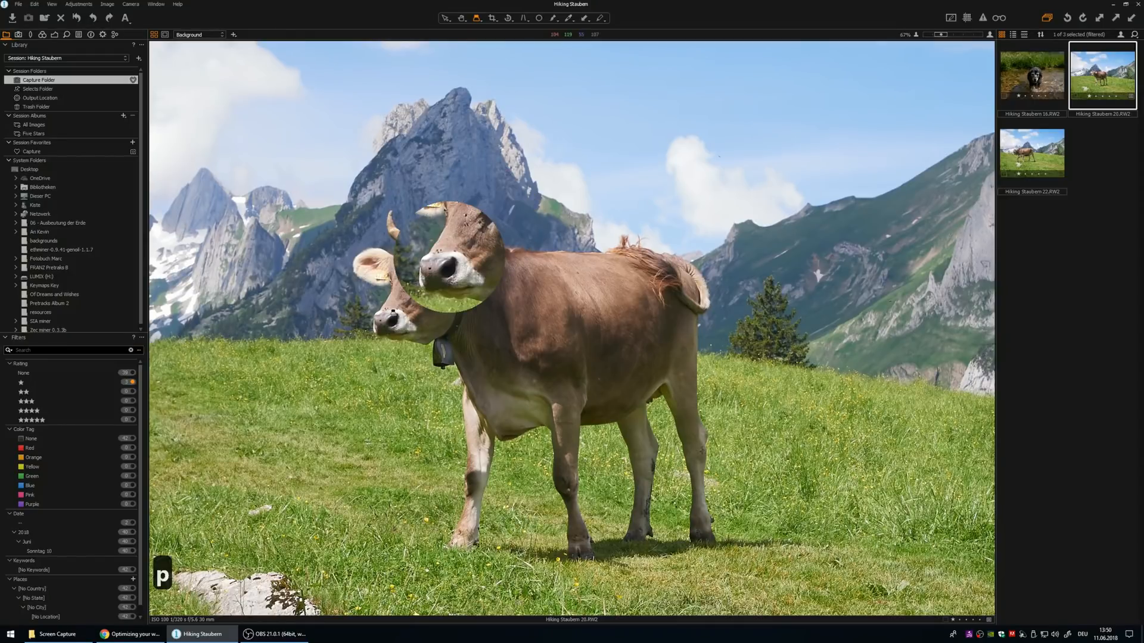
left_click_drag(450, 257, 450, 256)
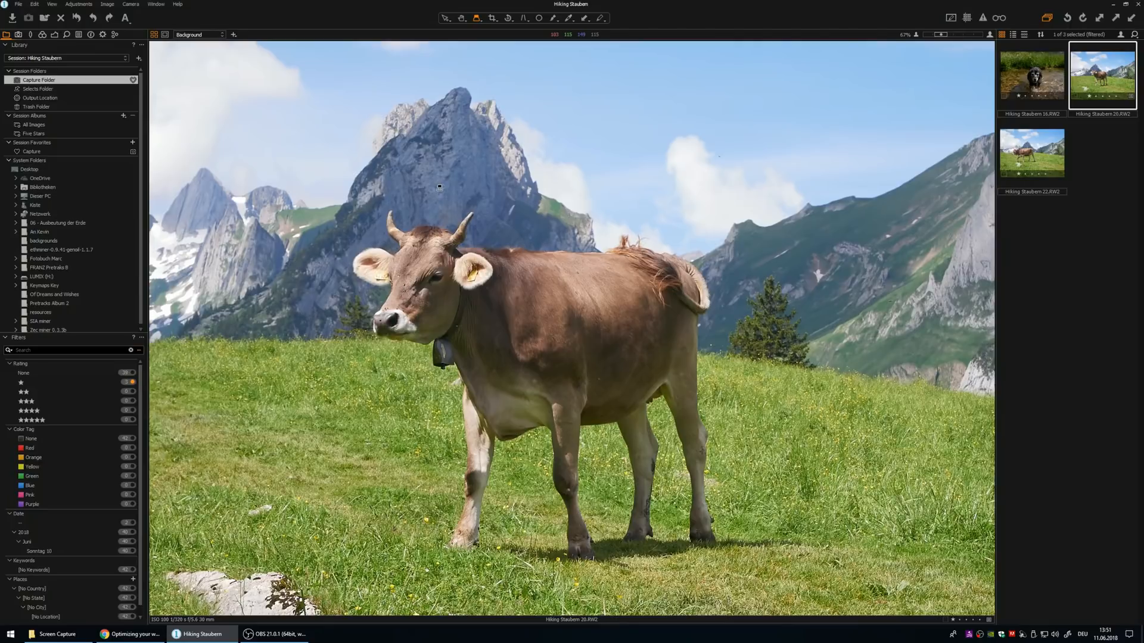
- Activate the Crop tool and set its aspect ratio to Unconstrained
key("c")
left_click(492, 19)
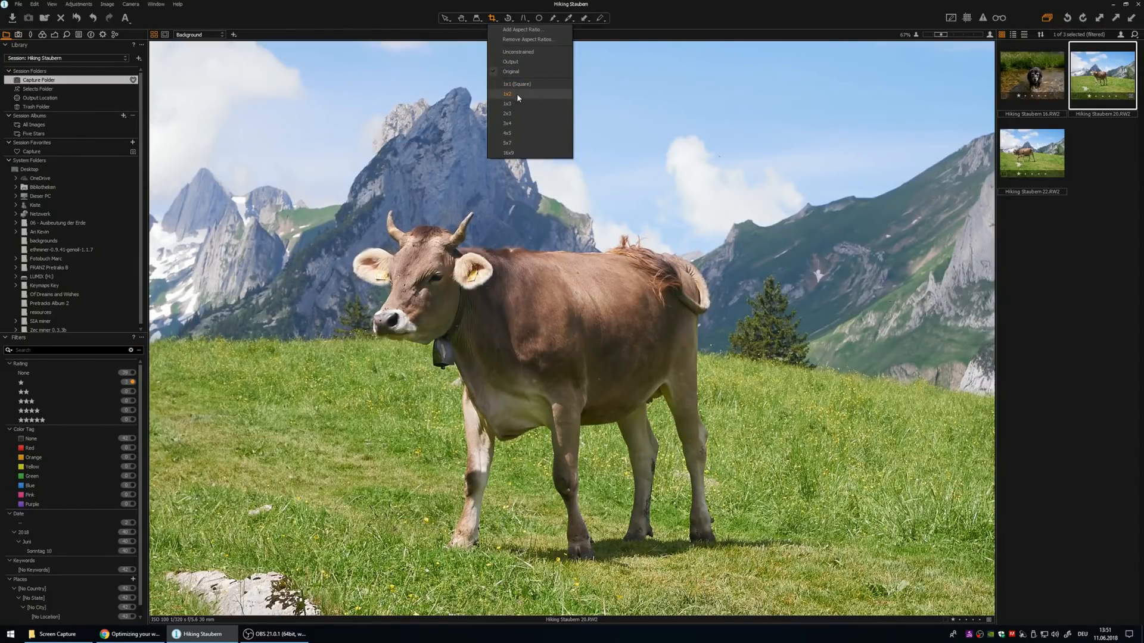
left_click(524, 53)
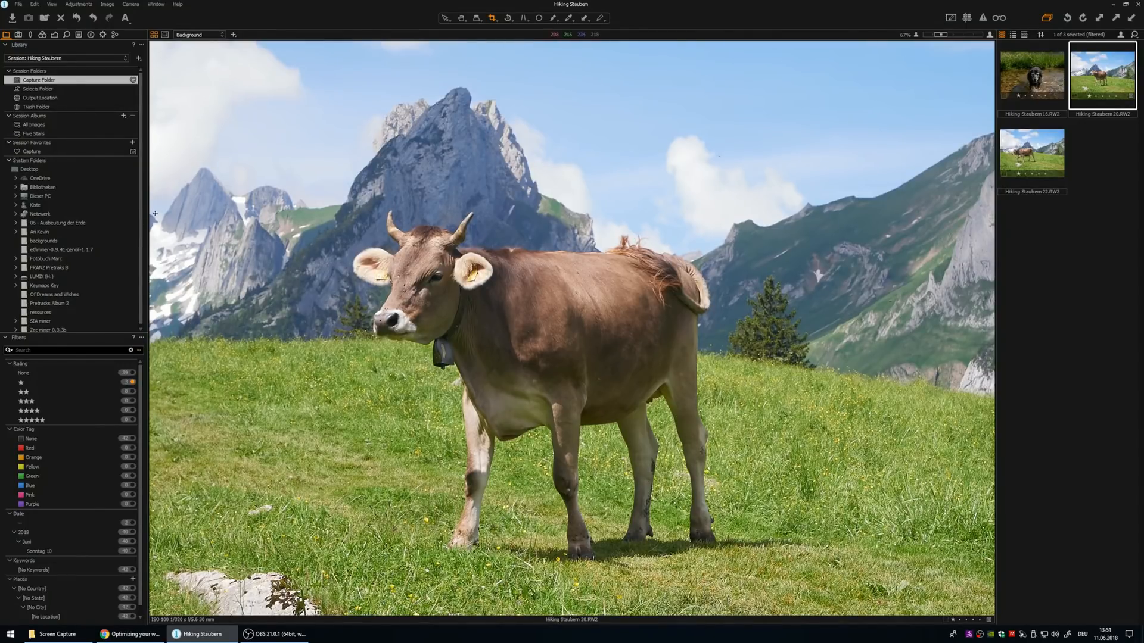
- Try cropping the whole cow photo by pulling in its upper and left edges down to the grass, and clear the crop
scroll(151, 216, "down", 2)
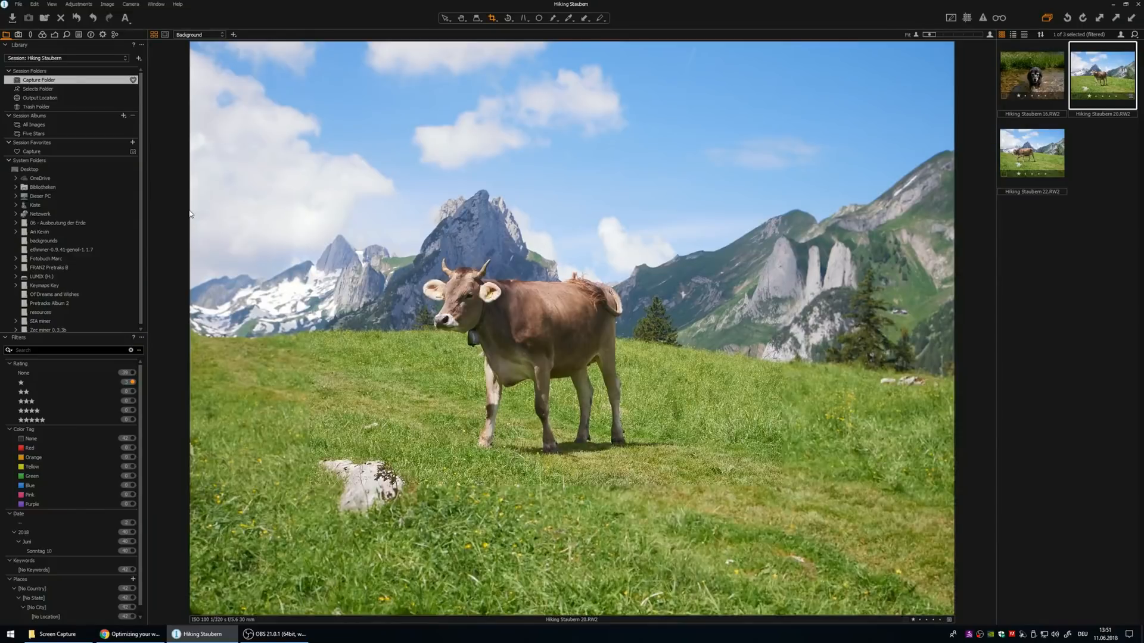
mouse_move(191, 195)
left_mouse_down()
mouse_move(438, 200)
mouse_move(188, 205)
left_mouse_up()
left_click_drag(411, 42, 409, 72)
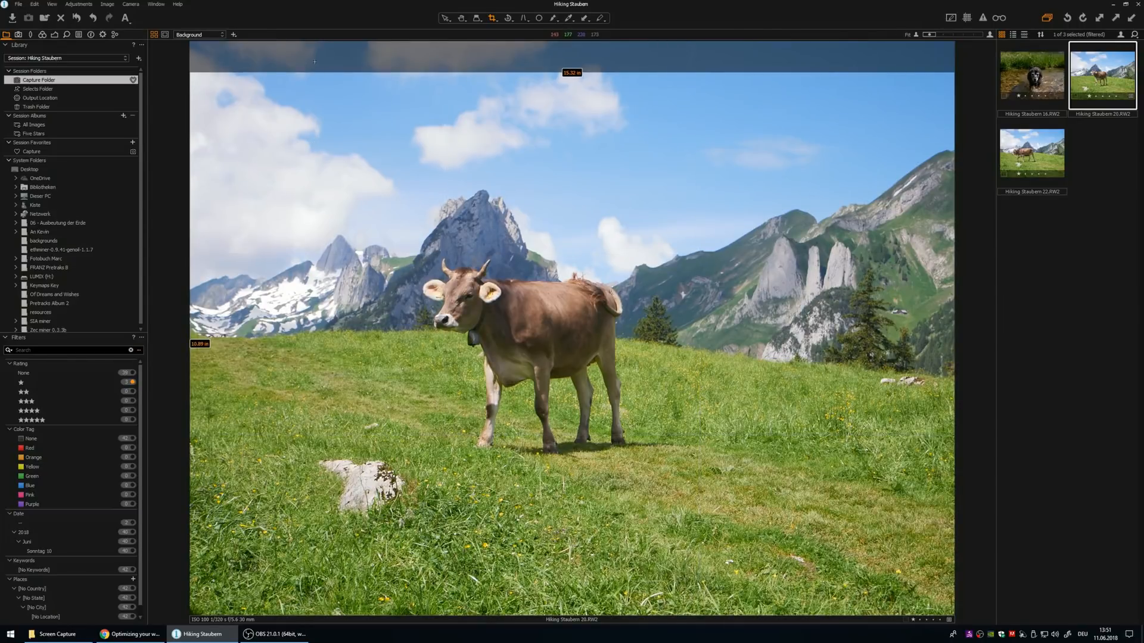
left_click_drag(191, 76, 438, 112)
left_click_drag(542, 71, 542, 391)
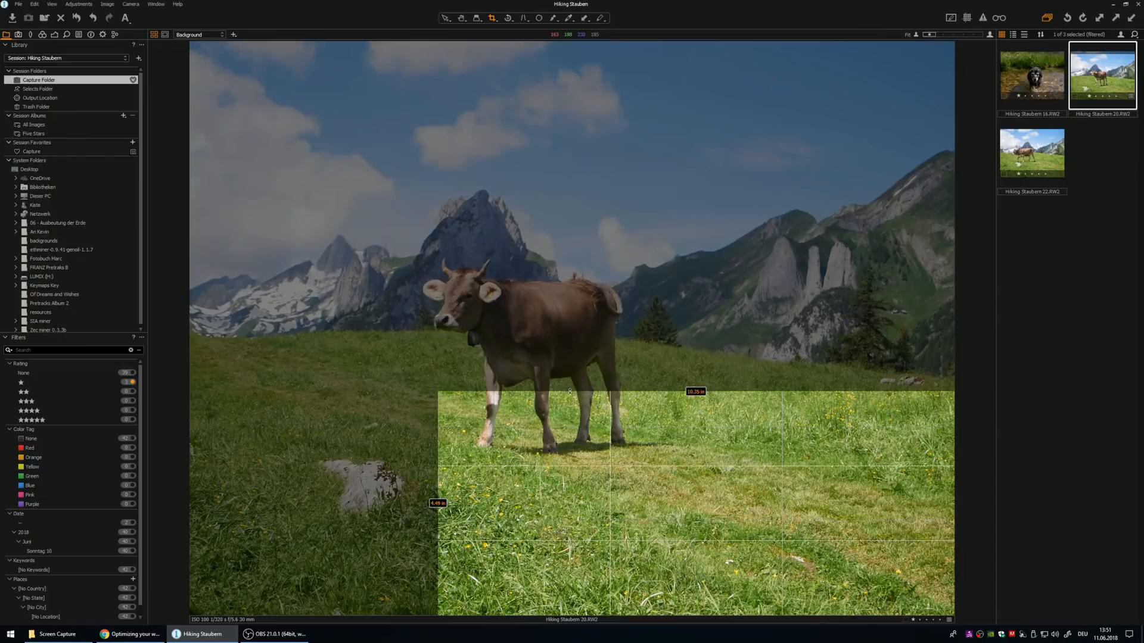
left_click(365, 161)
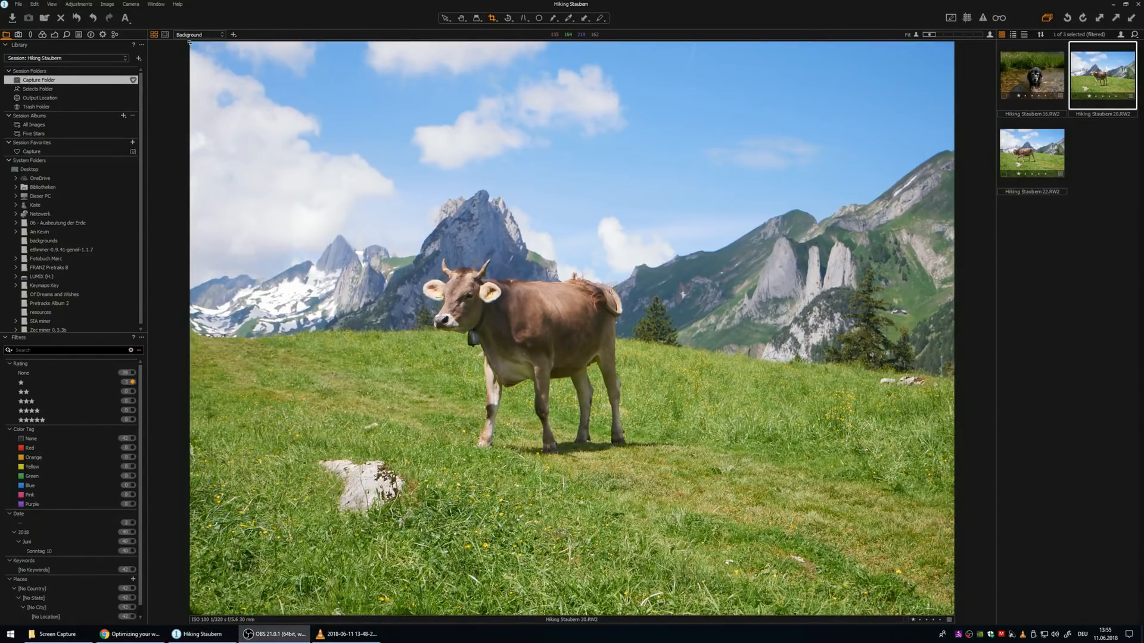
- Crop the photo to a frame of about 11.07 by 8.31 in around the cow and preview the cropped result
left_click_drag(197, 50, 403, 198)
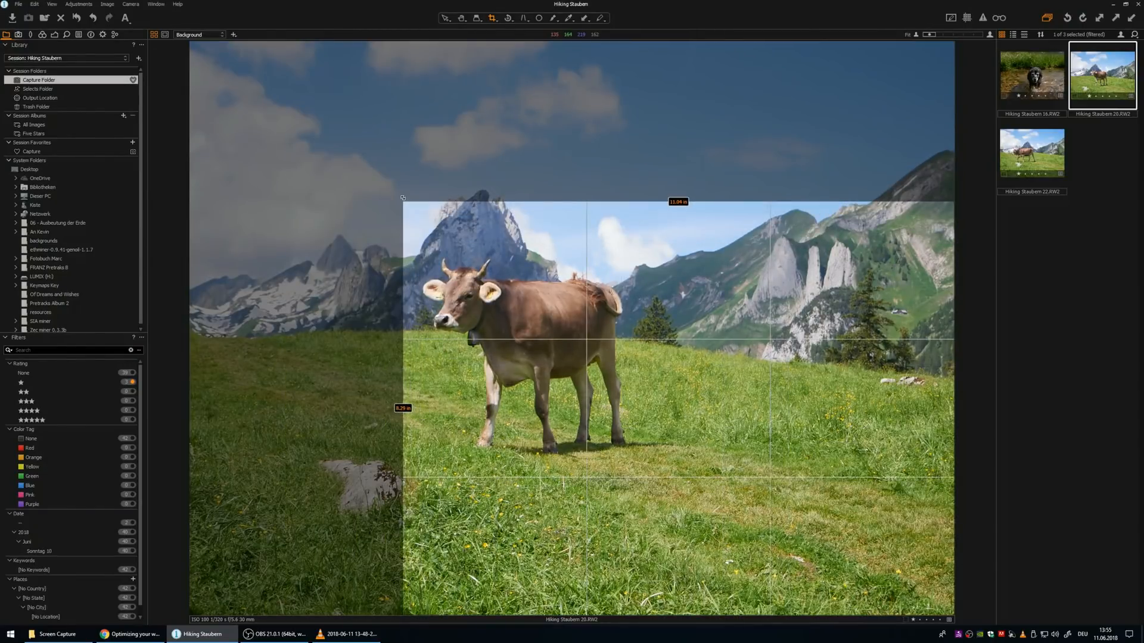
left_click_drag(773, 383, 687, 346)
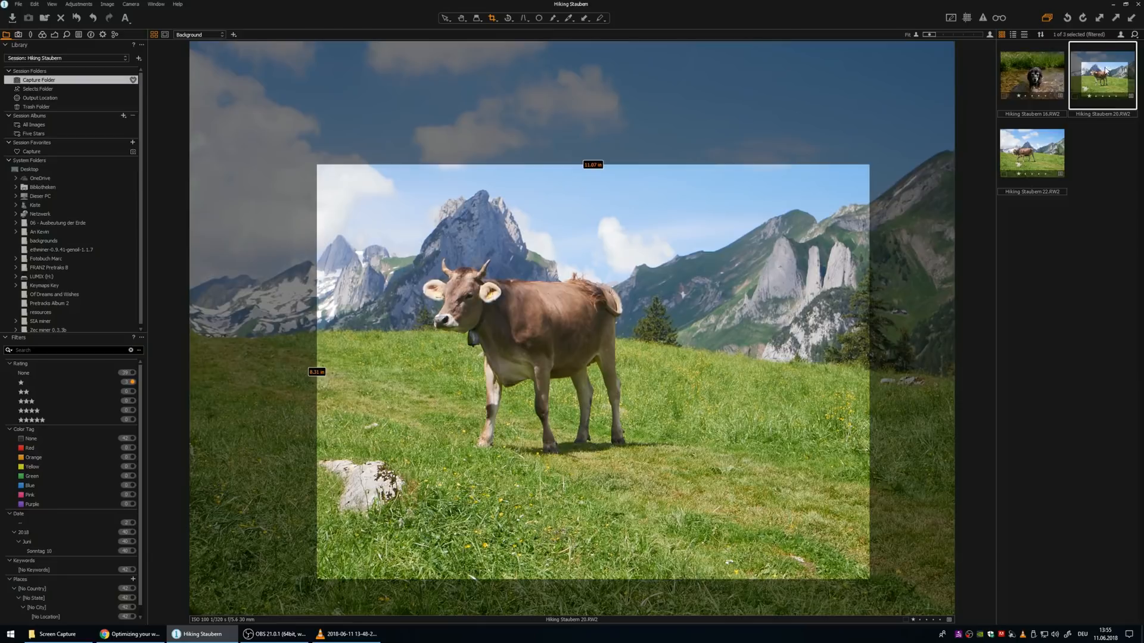
left_click(1023, 72)
left_click(1102, 77)
left_click_drag(577, 340, 559, 323)
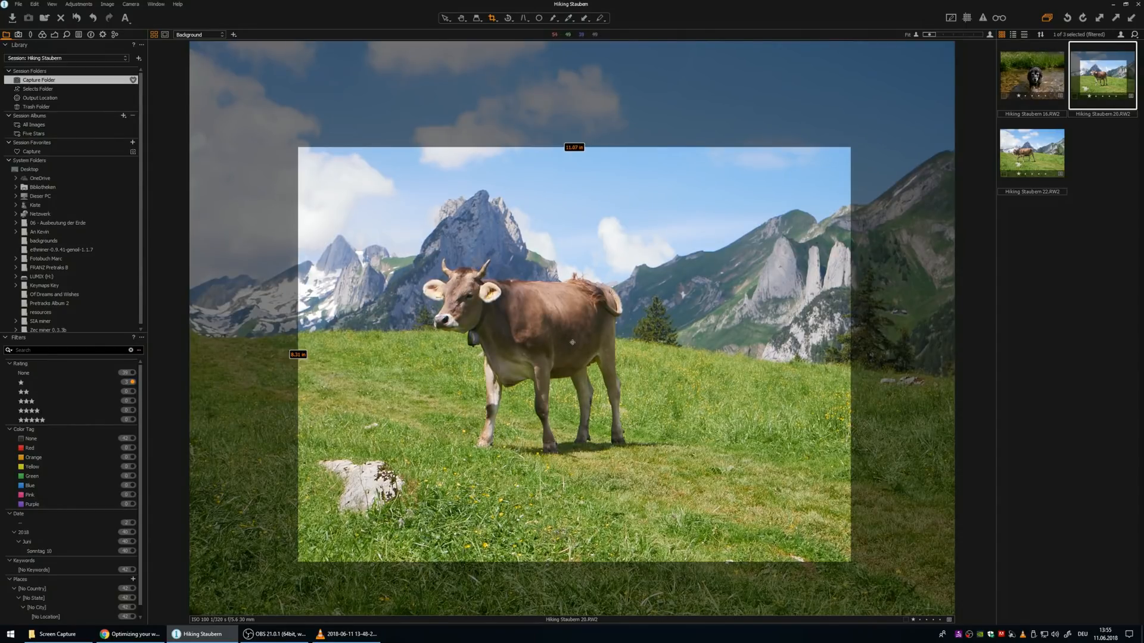
left_click(462, 19)
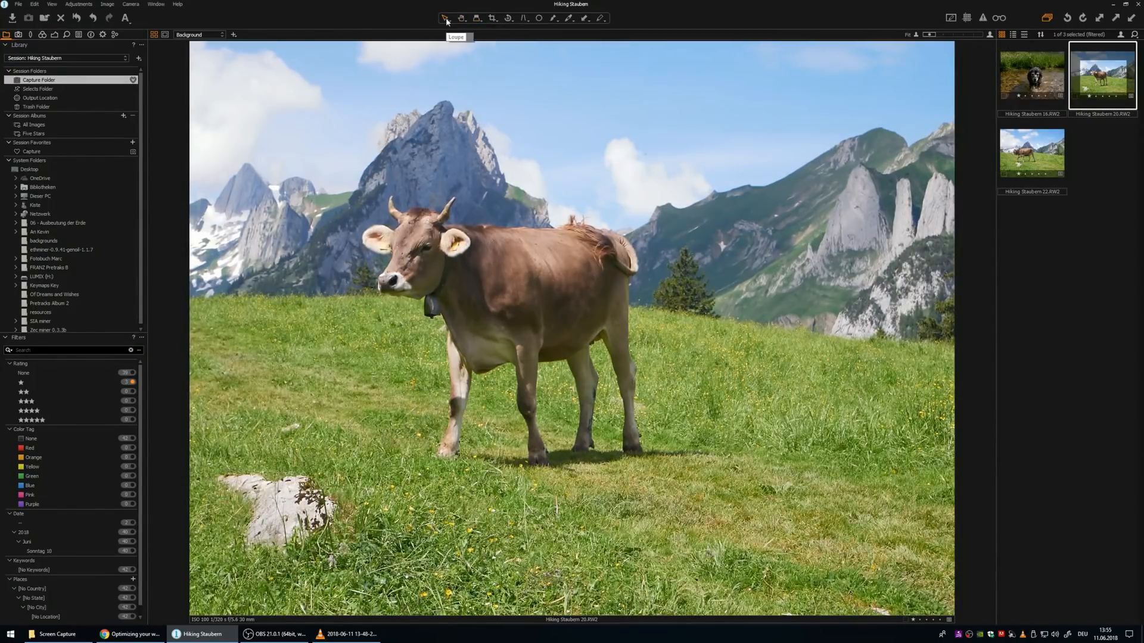
key("c")
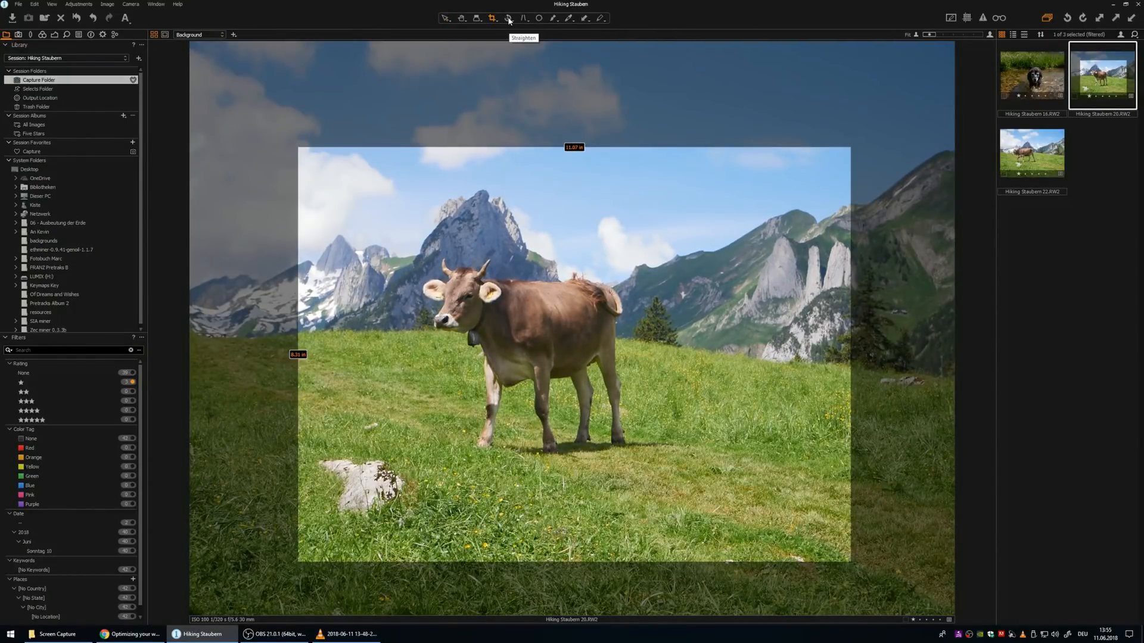
- Straighten the photo along a line sloping slightly down across the mountains, and preview the rotated crop
left_click(508, 18)
left_click_drag(223, 233, 958, 284)
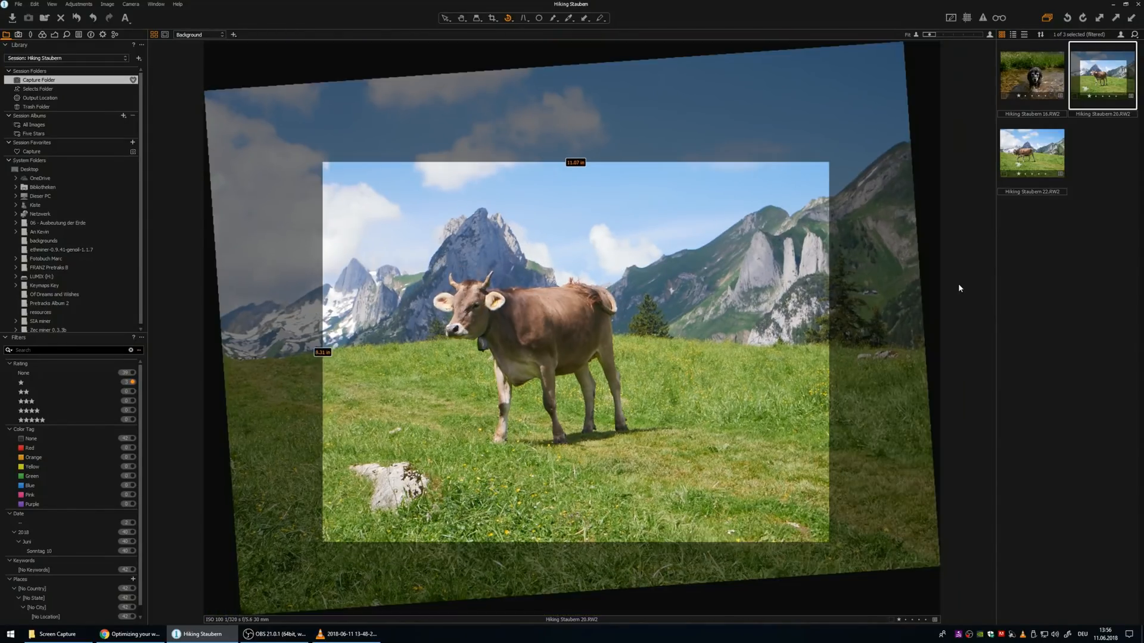
left_click(462, 17)
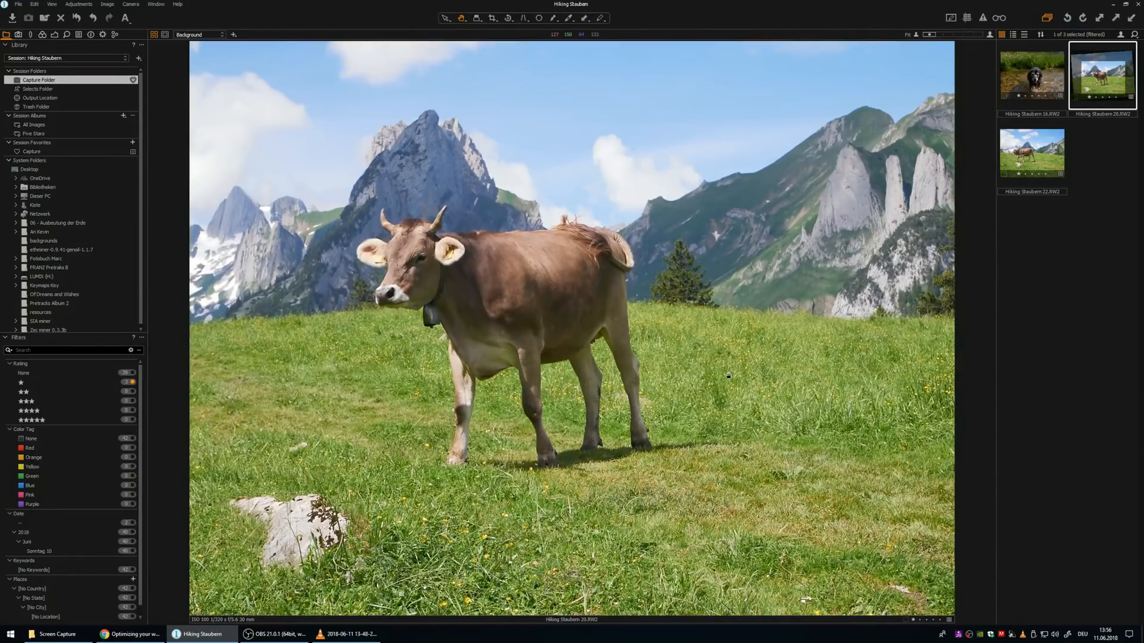
left_click(508, 18)
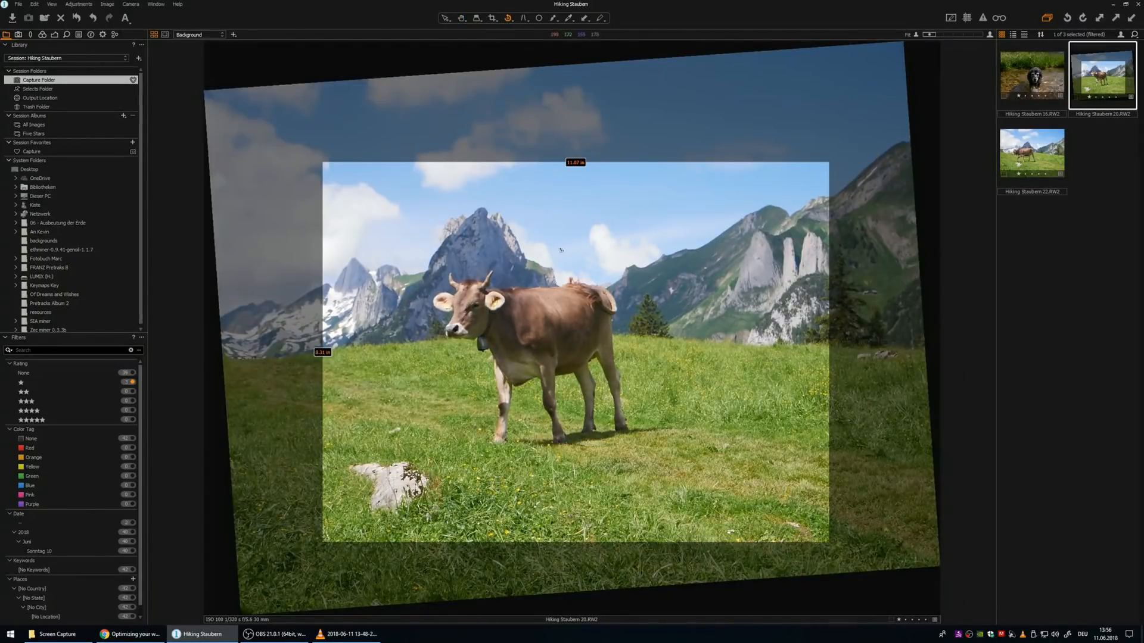
- Bring up the Rotation & Flip settings over the photo and reset its rotation angle
left_click(510, 19)
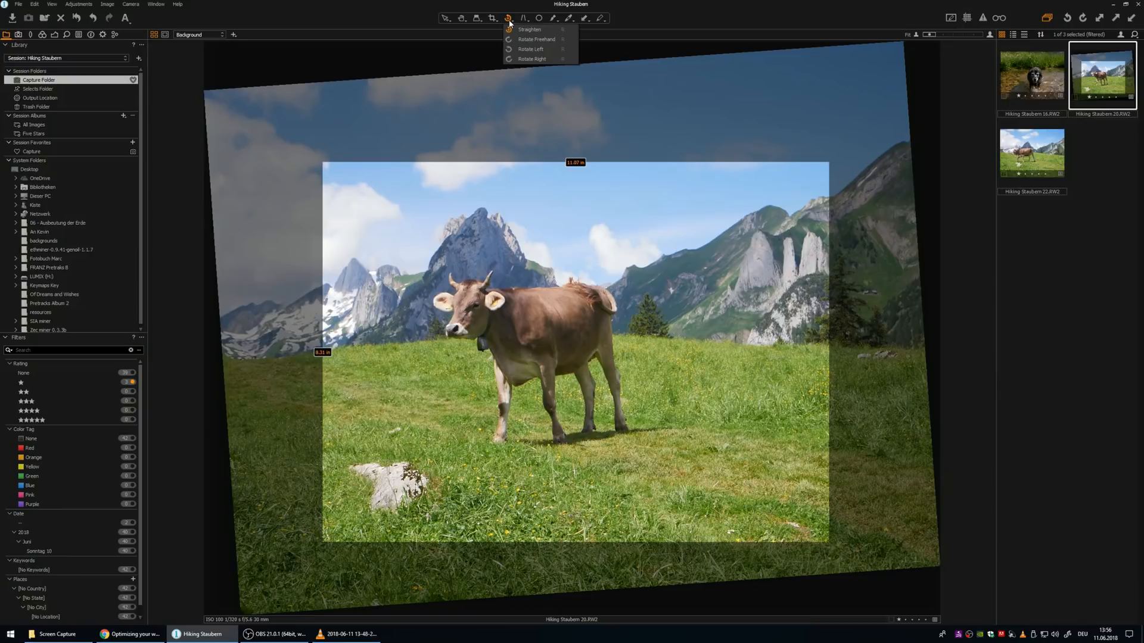
left_click(512, 99)
right_click(512, 99)
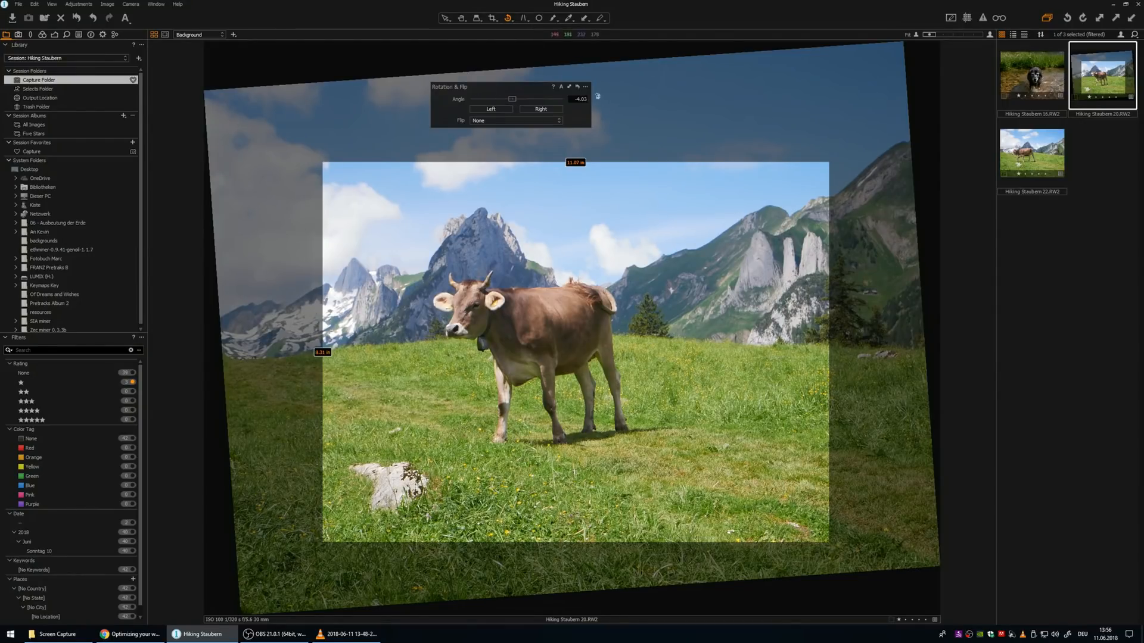
right_click(543, 118)
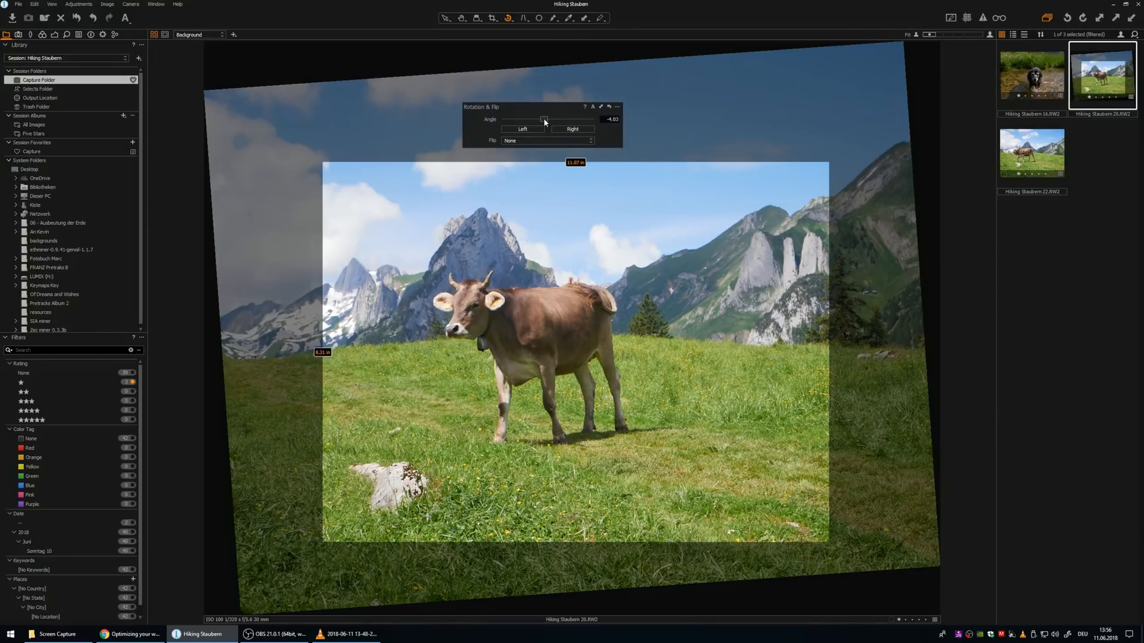
left_click(609, 109)
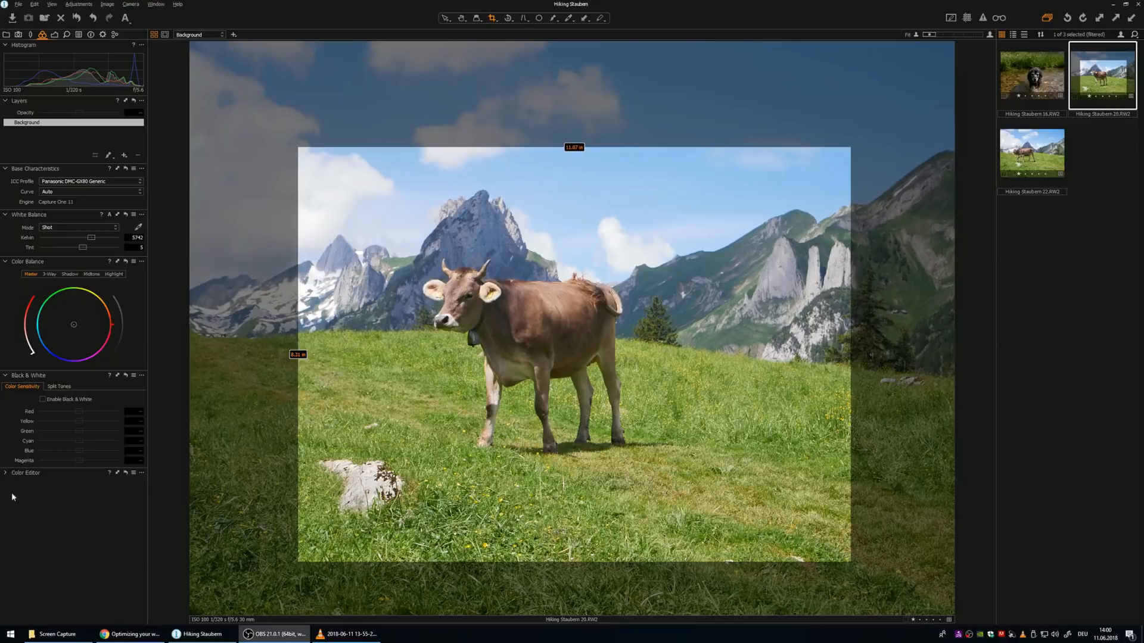
- Set the white balance to Kelvin 3361 and Tint 17.3, and shift the master color balance toward green-cyan
left_click(461, 19)
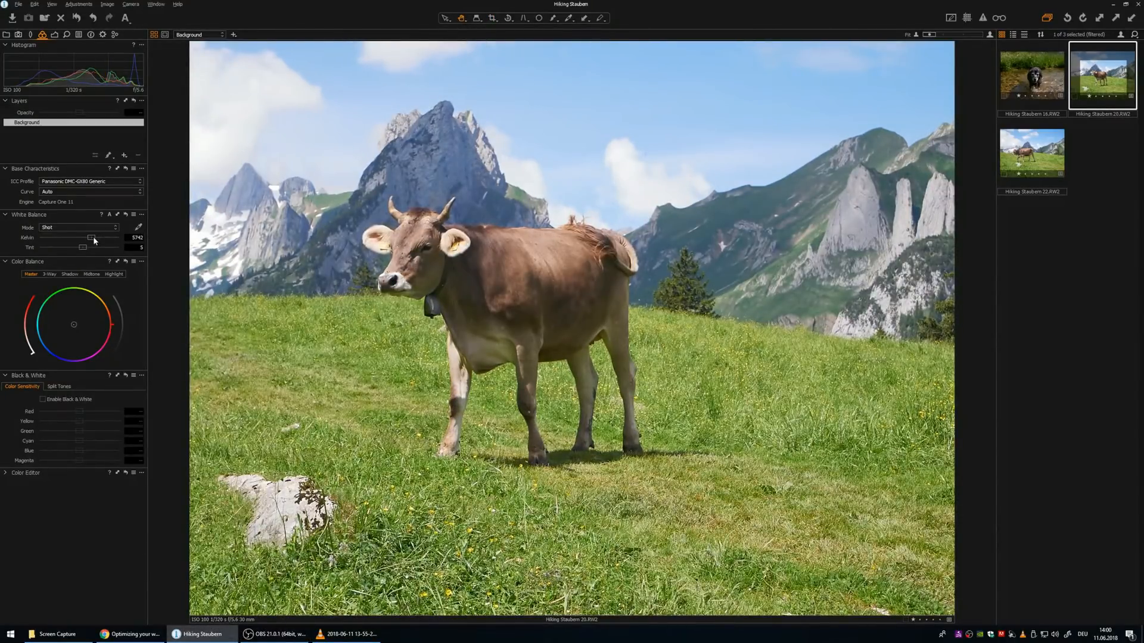
mouse_move(93, 237)
left_mouse_down()
mouse_move(70, 238)
mouse_move(96, 248)
left_mouse_up()
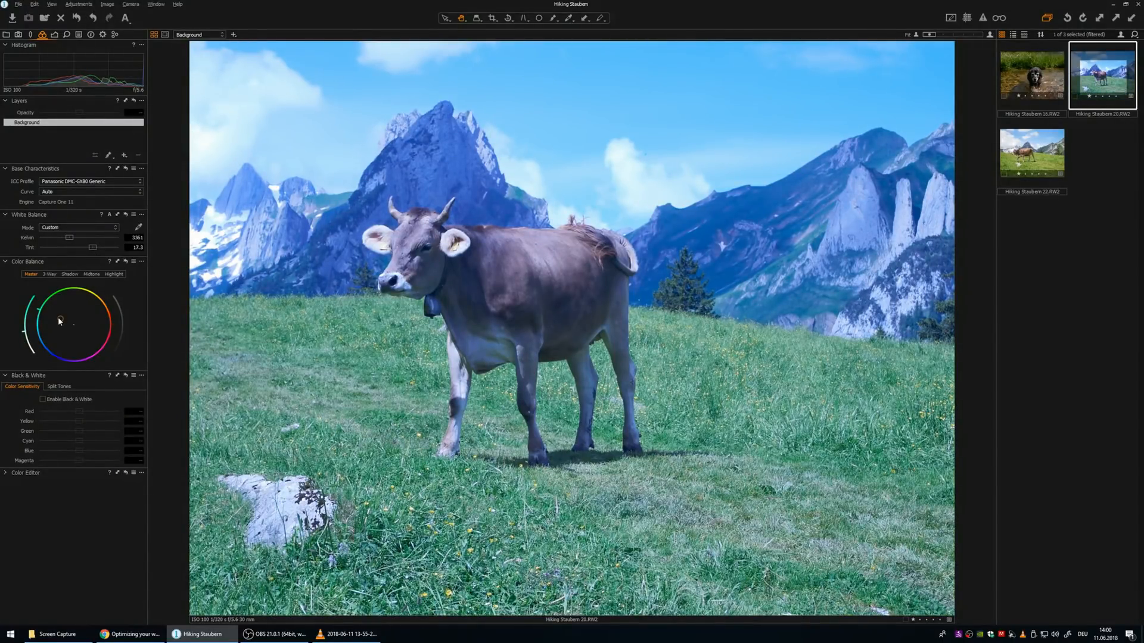
left_click_drag(59, 320, 56, 311)
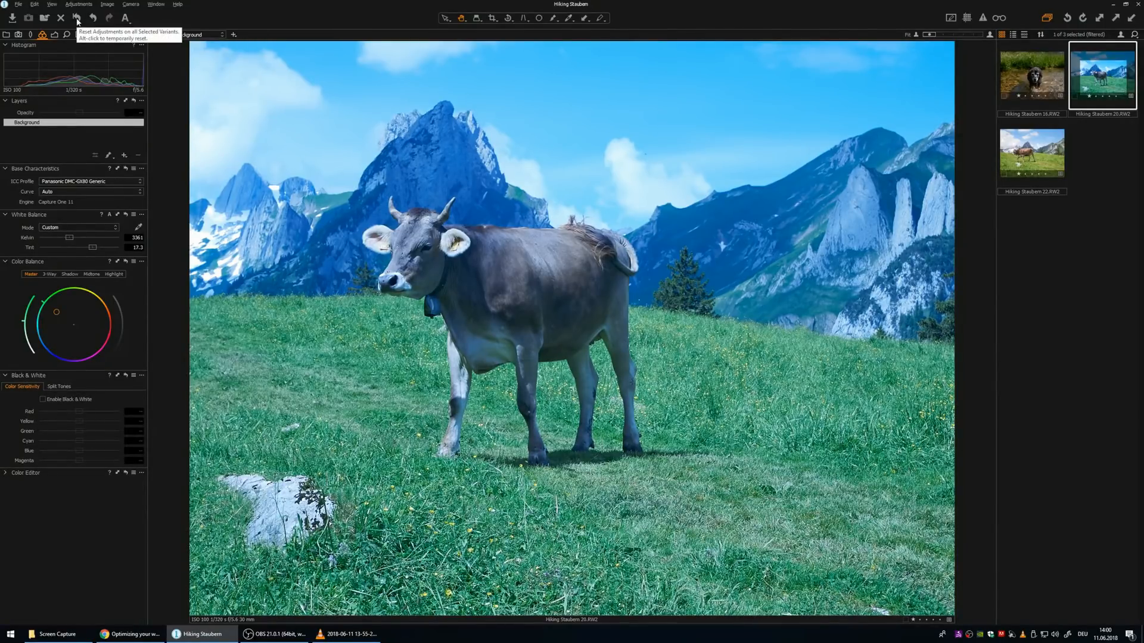
- Reset all adjustments on the cow photo and restore them several times to compare it with and without the edits
left_click(77, 19)
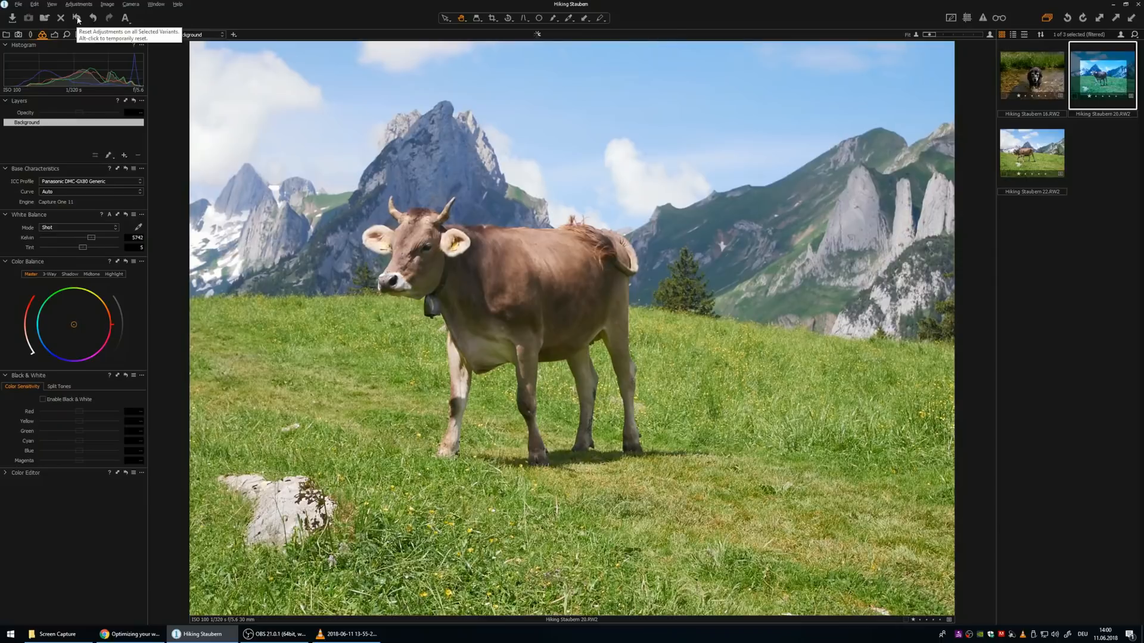
key("ctrl+z")
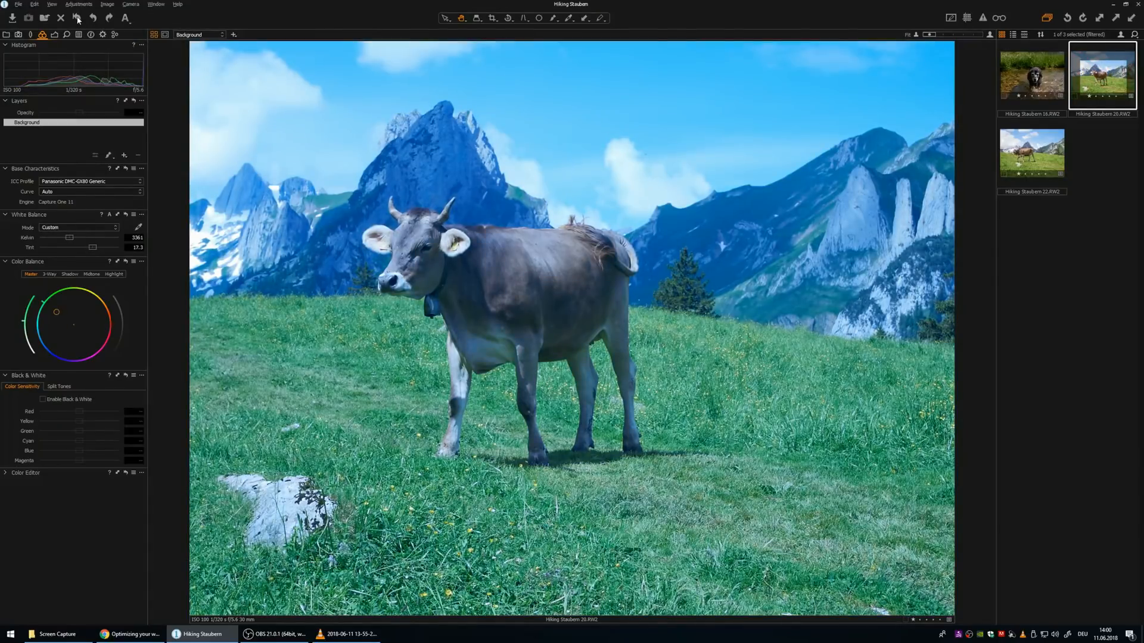
left_click(77, 19)
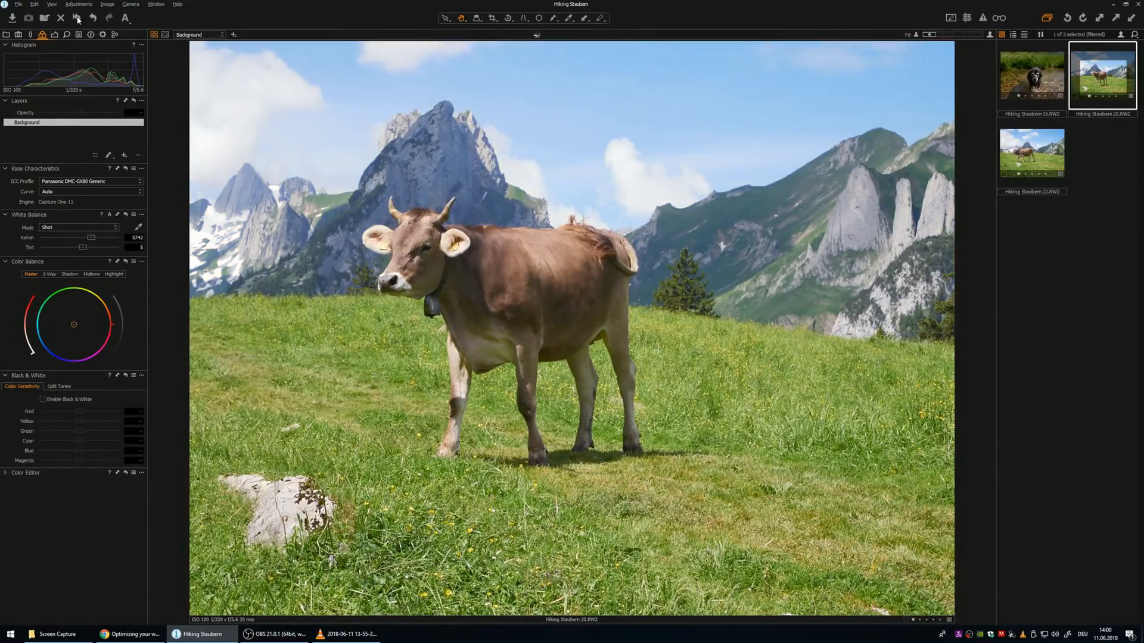
key("ctrl+z")
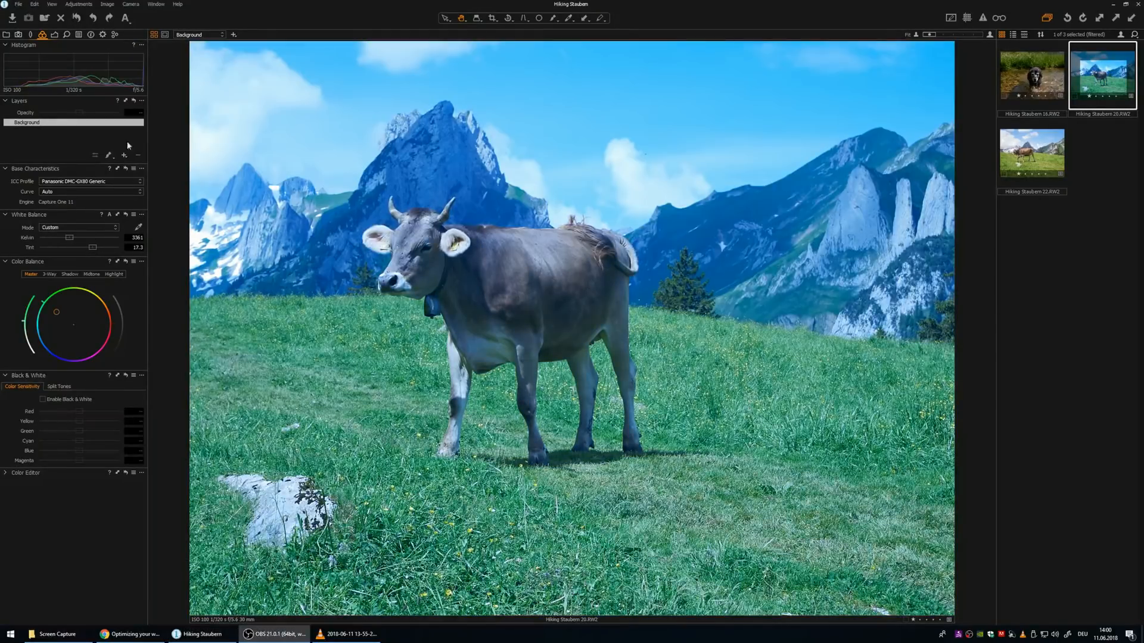
left_click(79, 19)
key("ctrl+z")
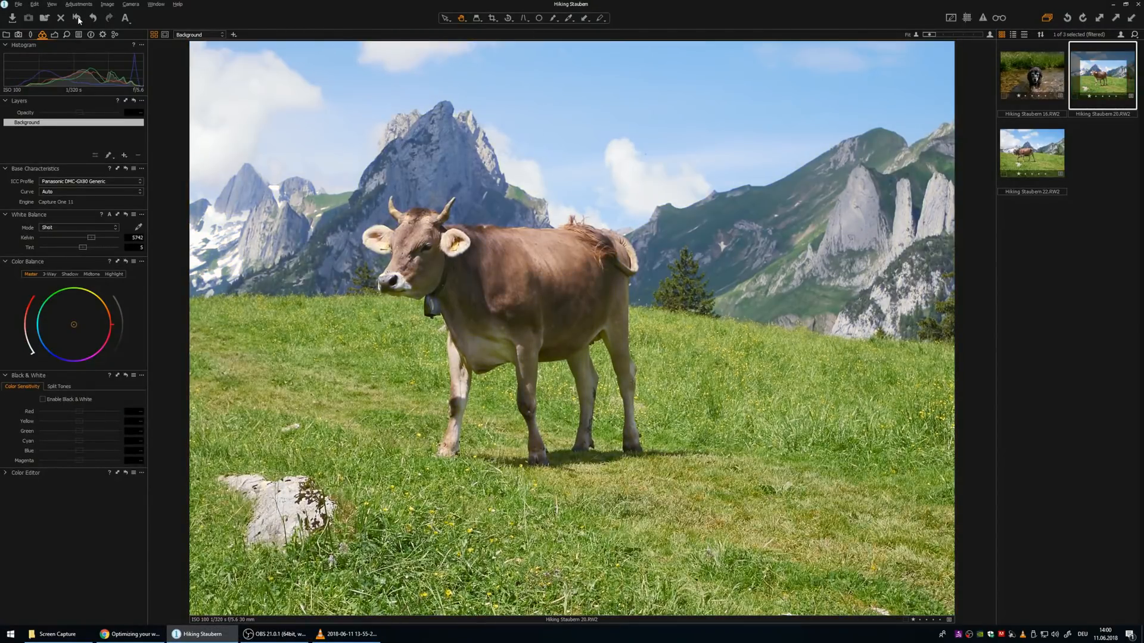
left_click(77, 18)
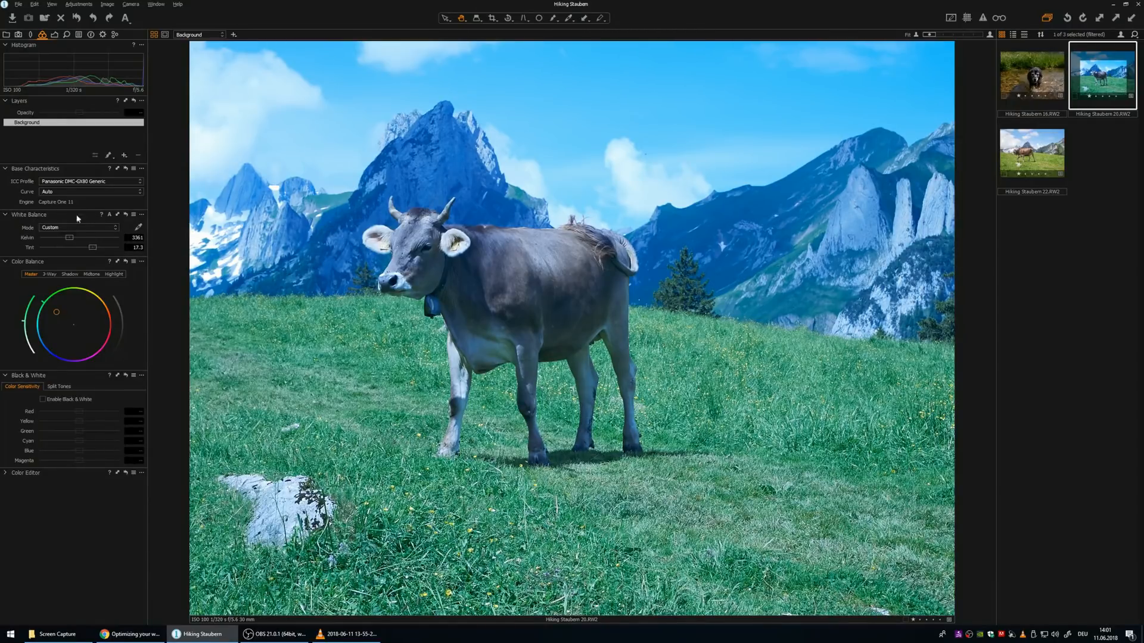
- Reset only the White Balance adjustments and undo the reset several times to compare the colors
left_click(126, 215)
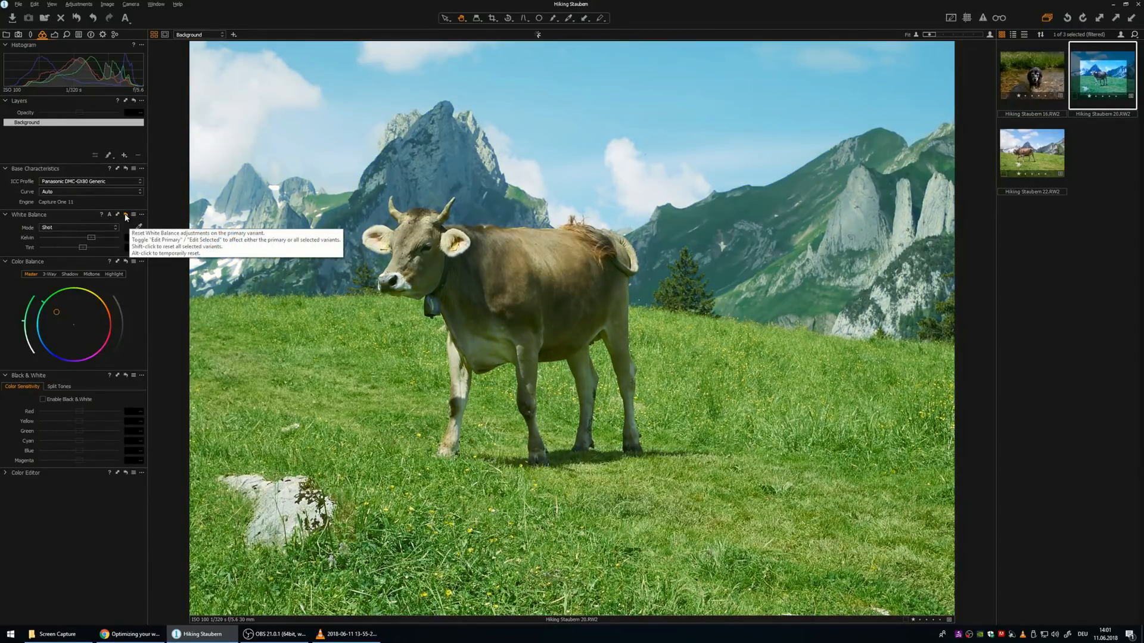
key("ctrl+z")
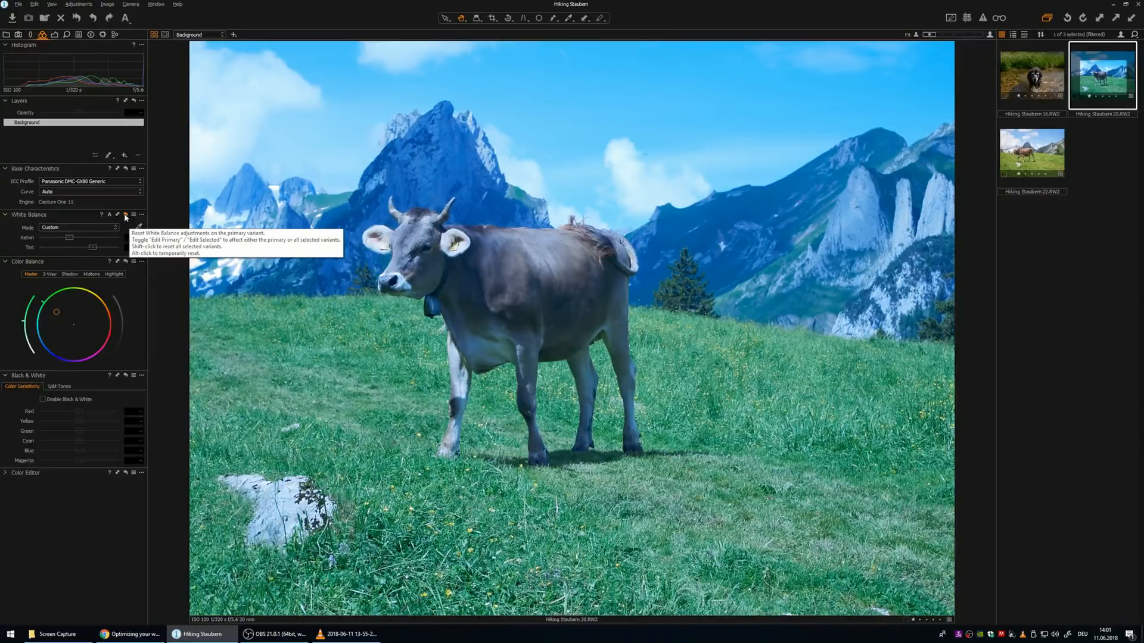
left_click(126, 216)
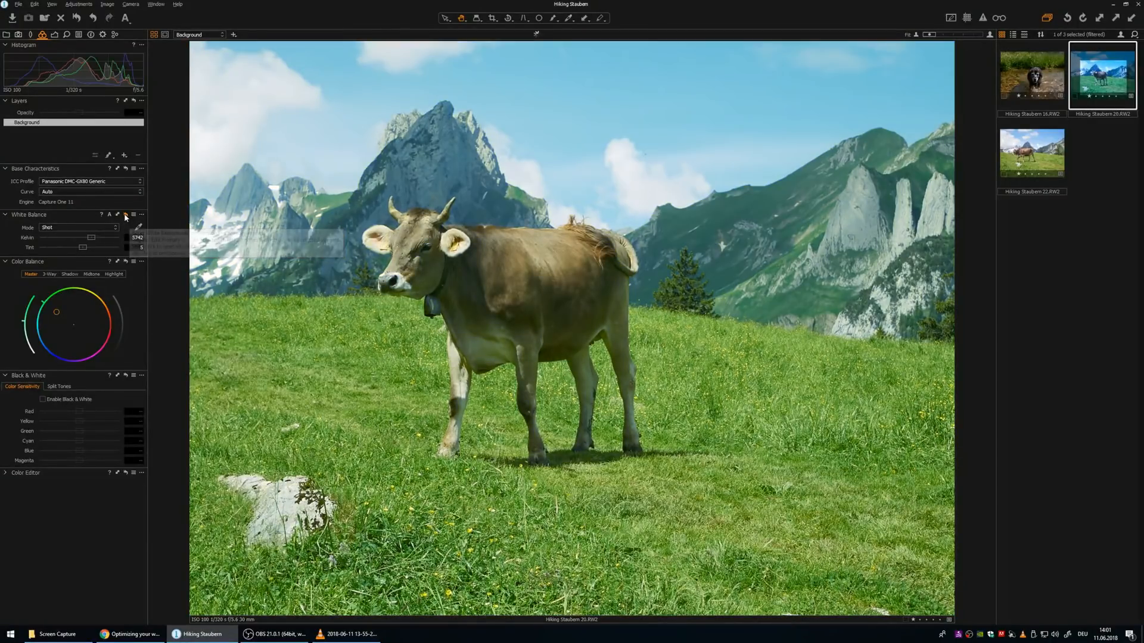
key("ctrl+z")
left_click(126, 216)
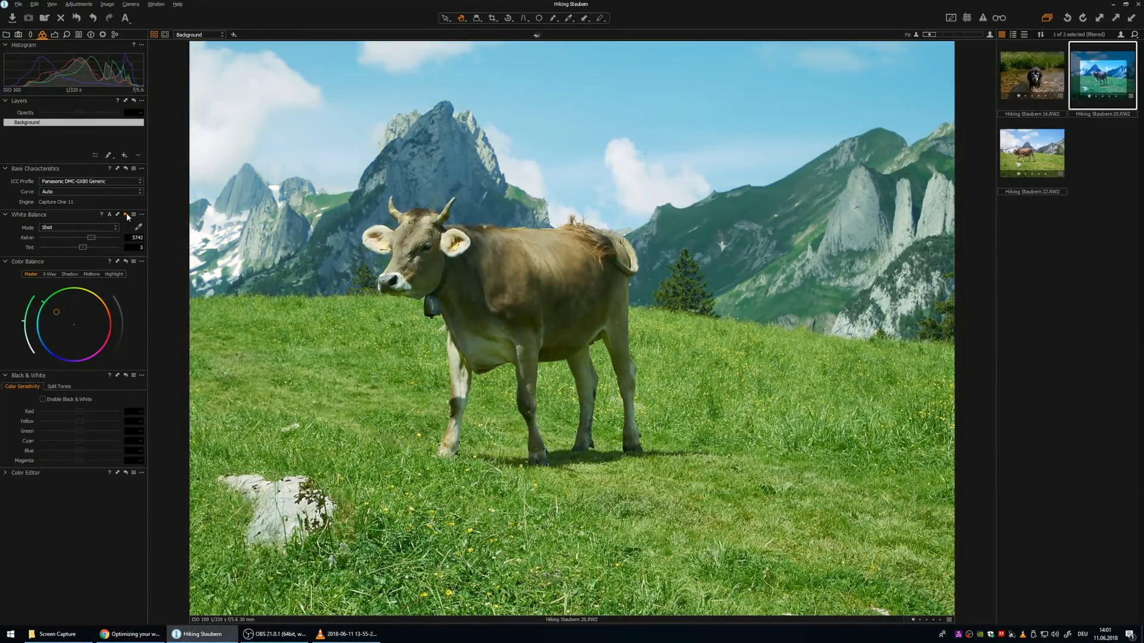
key("ctrl+z")
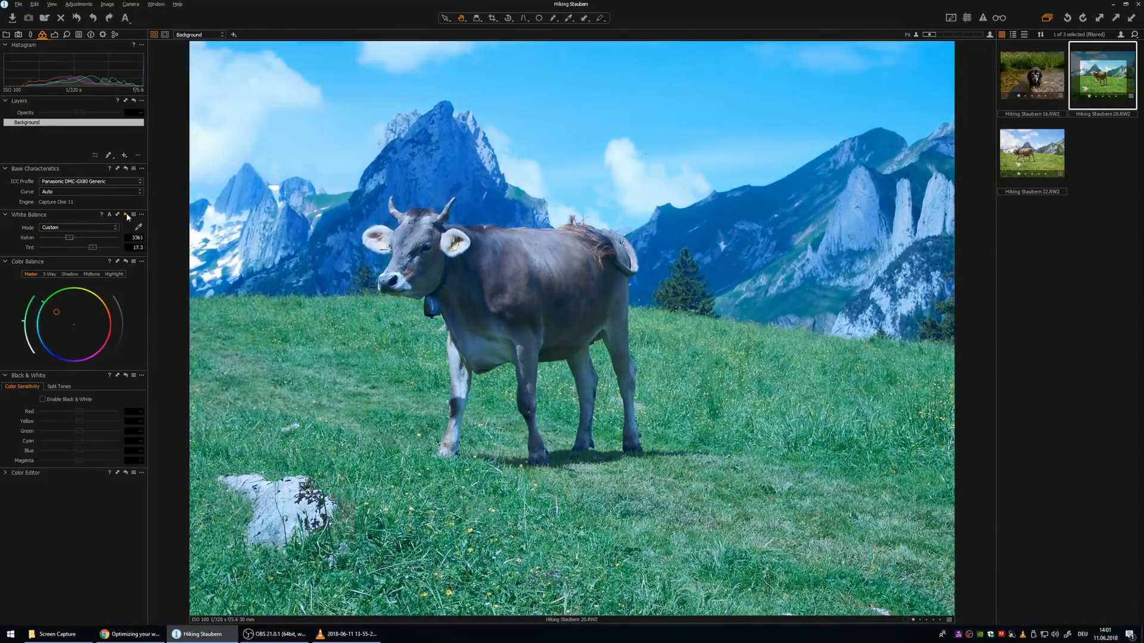
- Reset all adjustments on the cow photo, including its crop
left_click(77, 18)
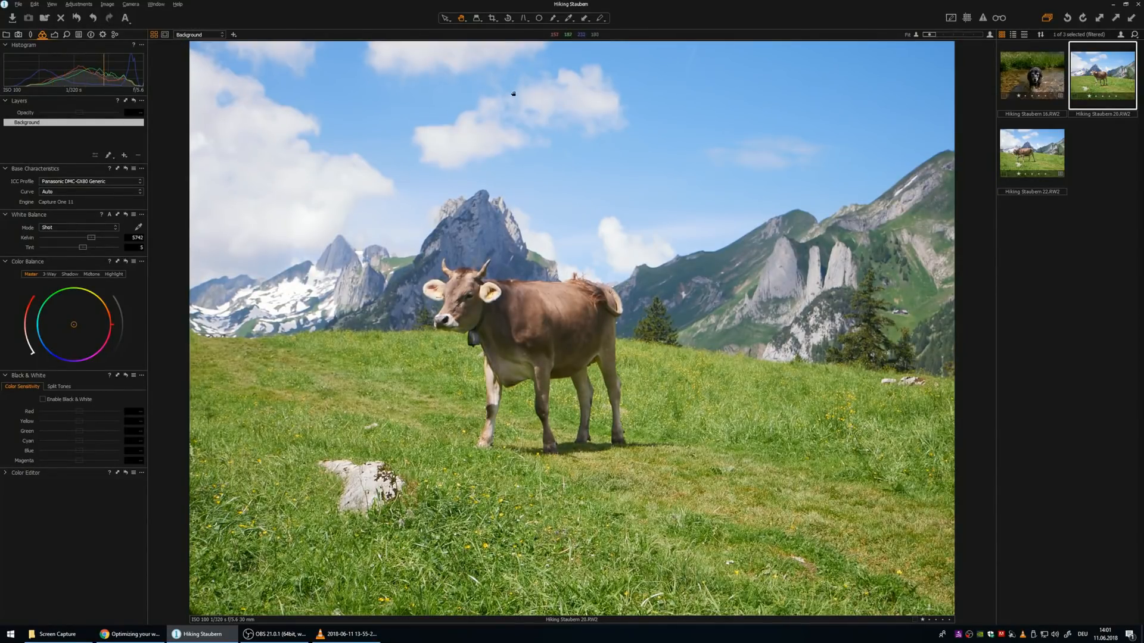
- Try a vertical keystone correction with the left guide's upper point moved outward, apply it, and undo it
left_click(525, 18)
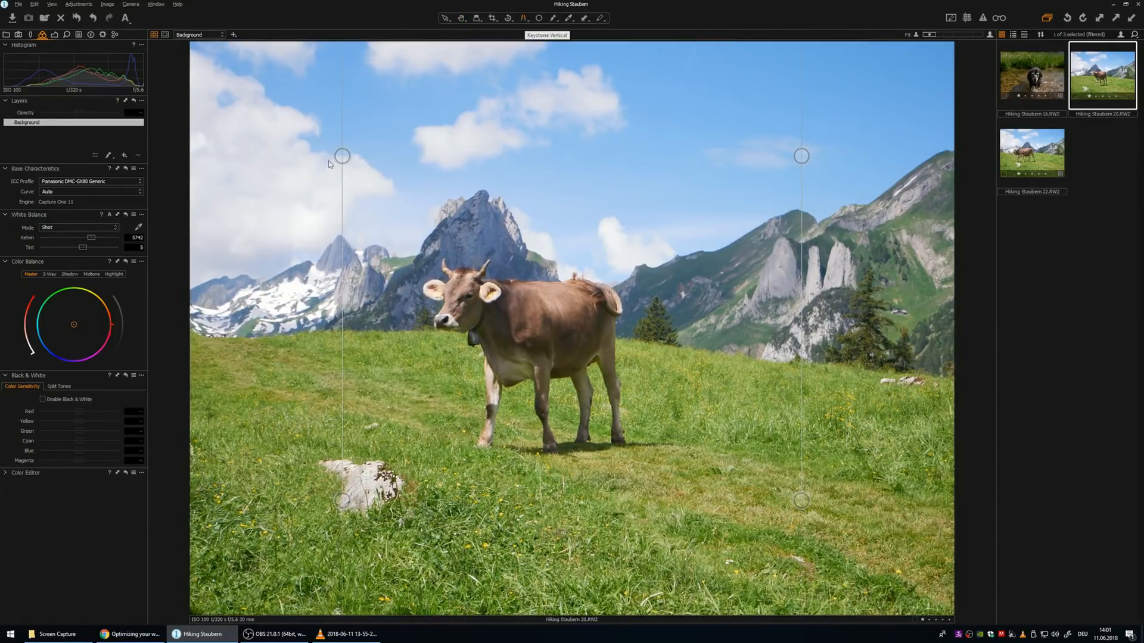
left_click_drag(343, 156, 294, 163)
left_click(576, 329)
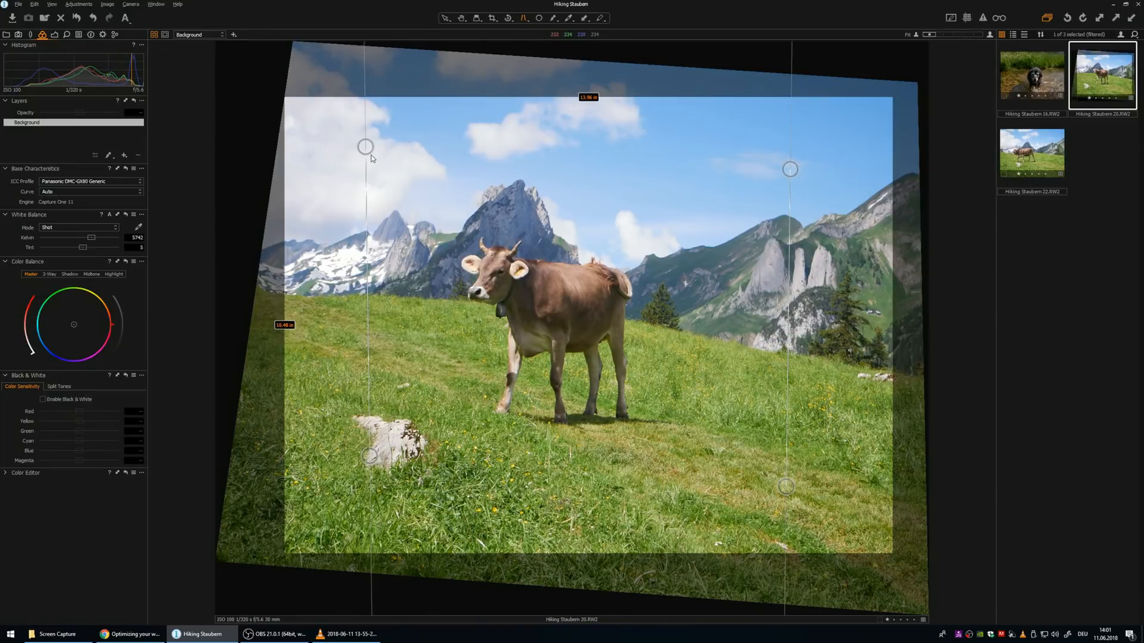
key("ctrl+z")
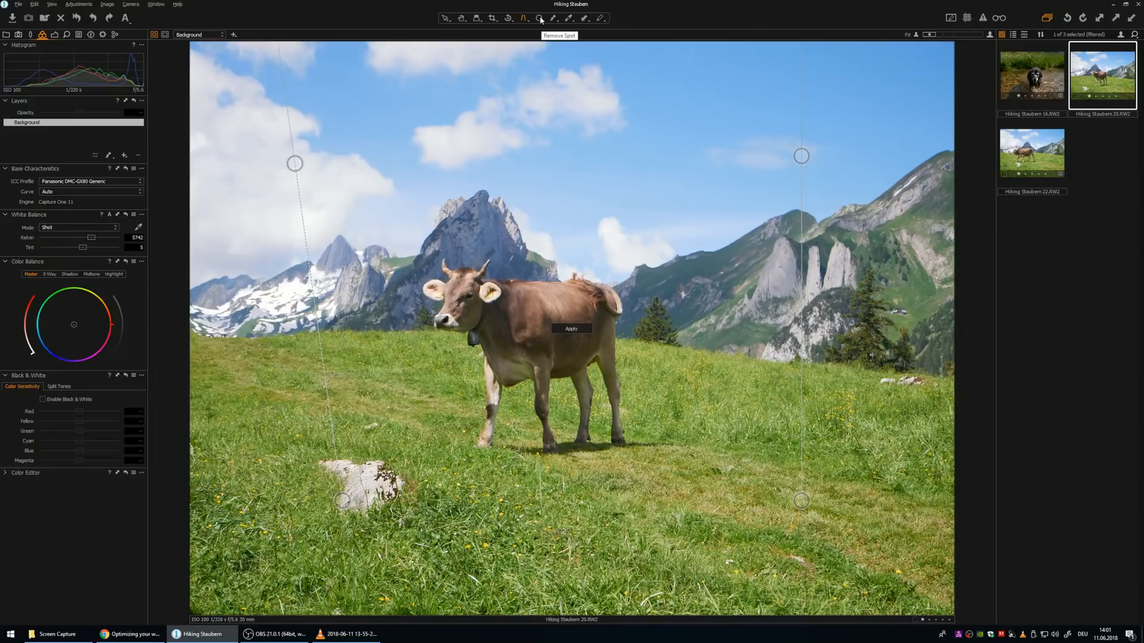
- Activate Remove Spot on a close view of the cow's face, using the Spot type with a radius of 5
scroll(441, 309, "up", 5)
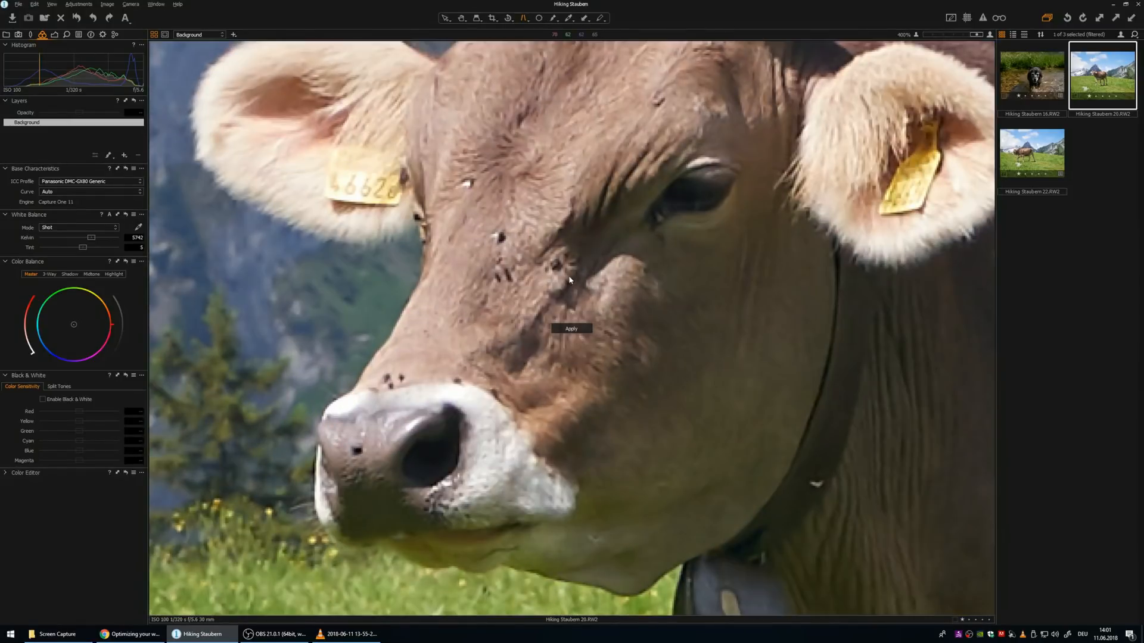
left_click(541, 20)
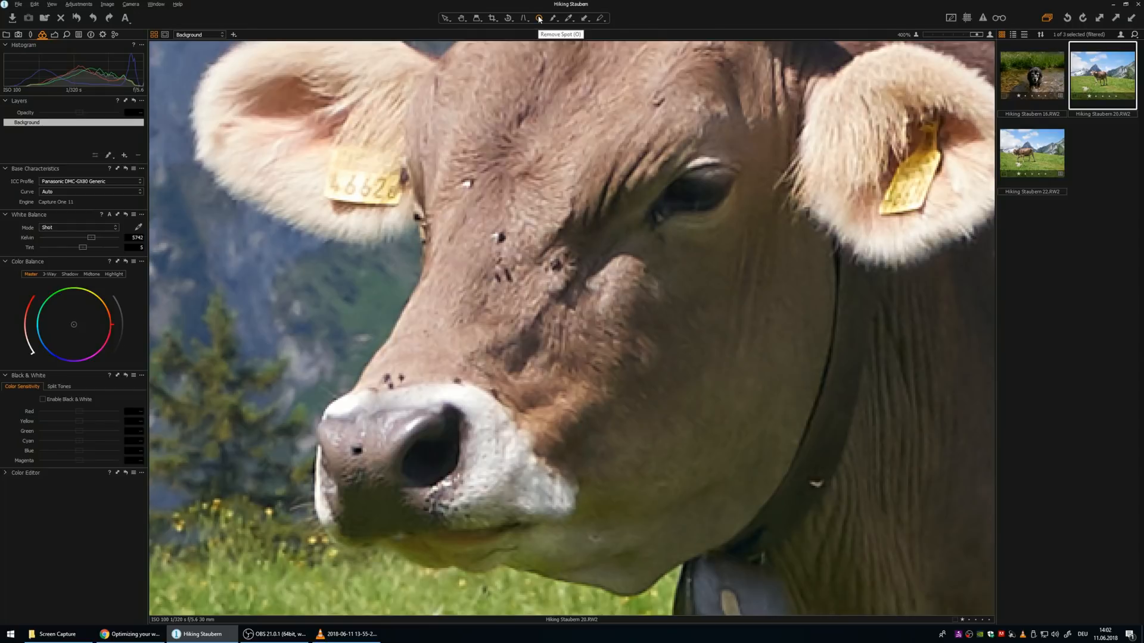
right_click(491, 140)
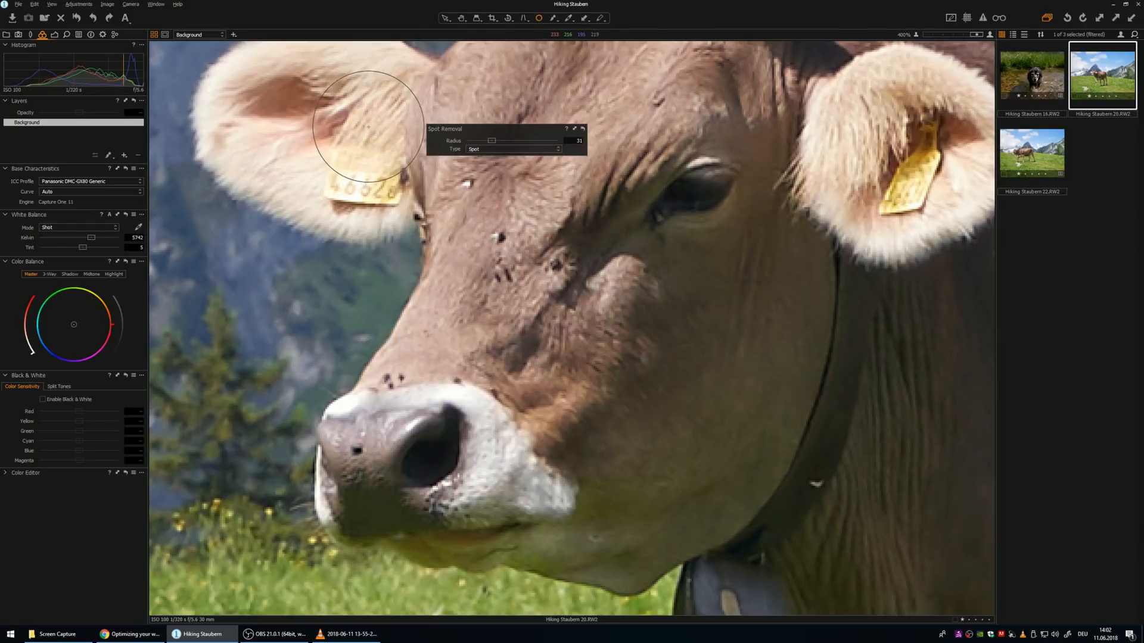
left_click_drag(507, 128, 347, 127)
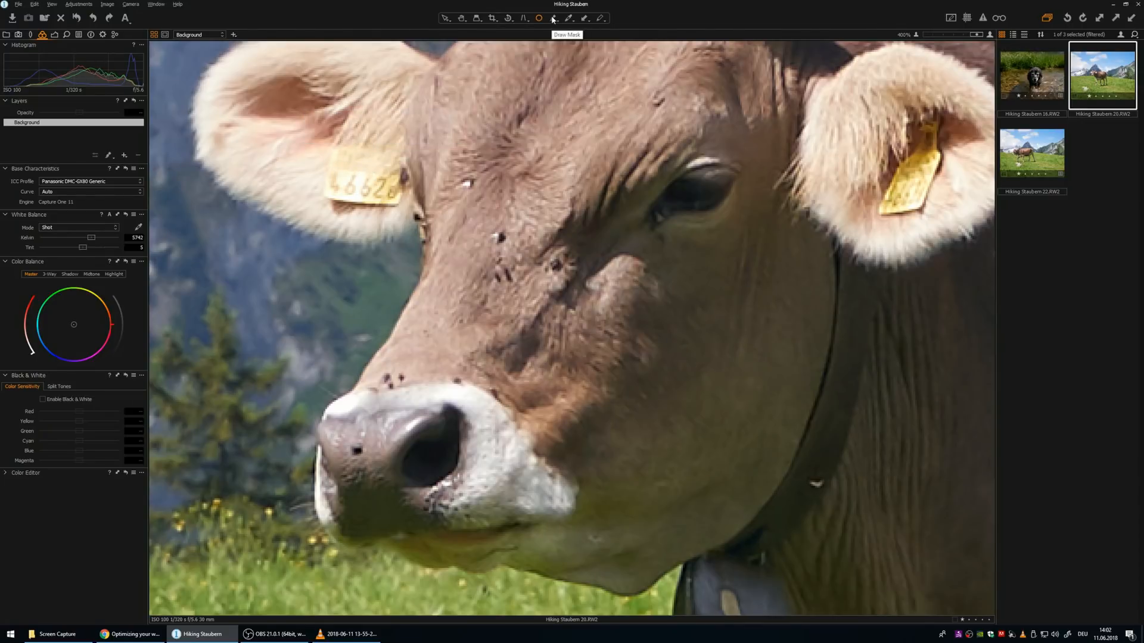
right_click(483, 167)
- Remove the flies and dark spots between the cow's eyes and along the upper bridge of its nose
left_click(500, 236)
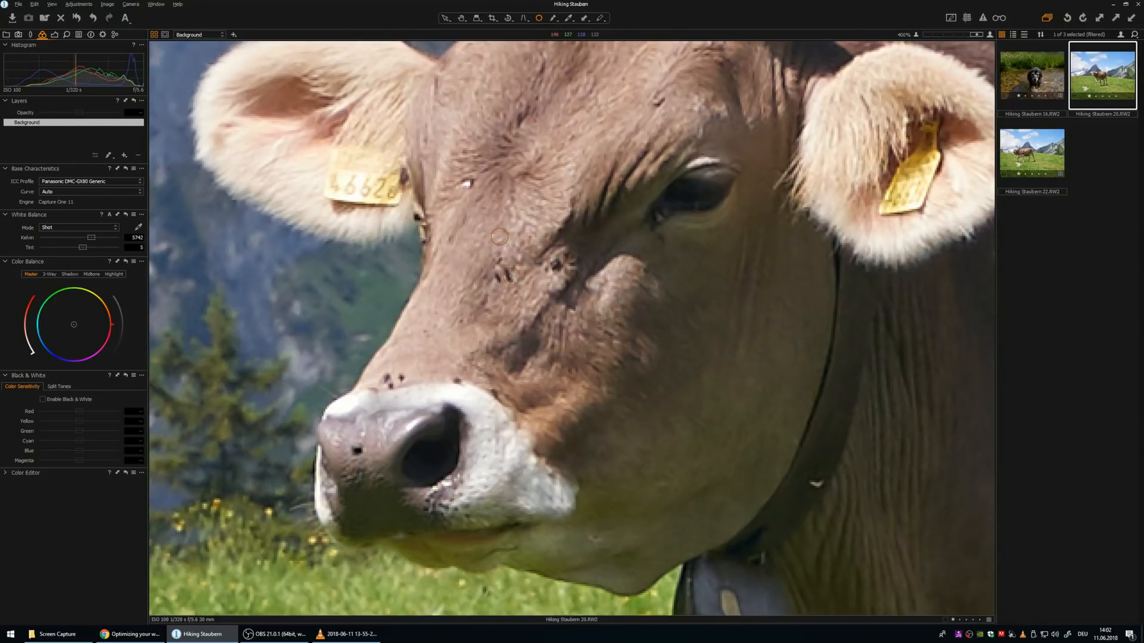
left_click(511, 276)
left_click(497, 279)
left_click(557, 266)
left_click(502, 260)
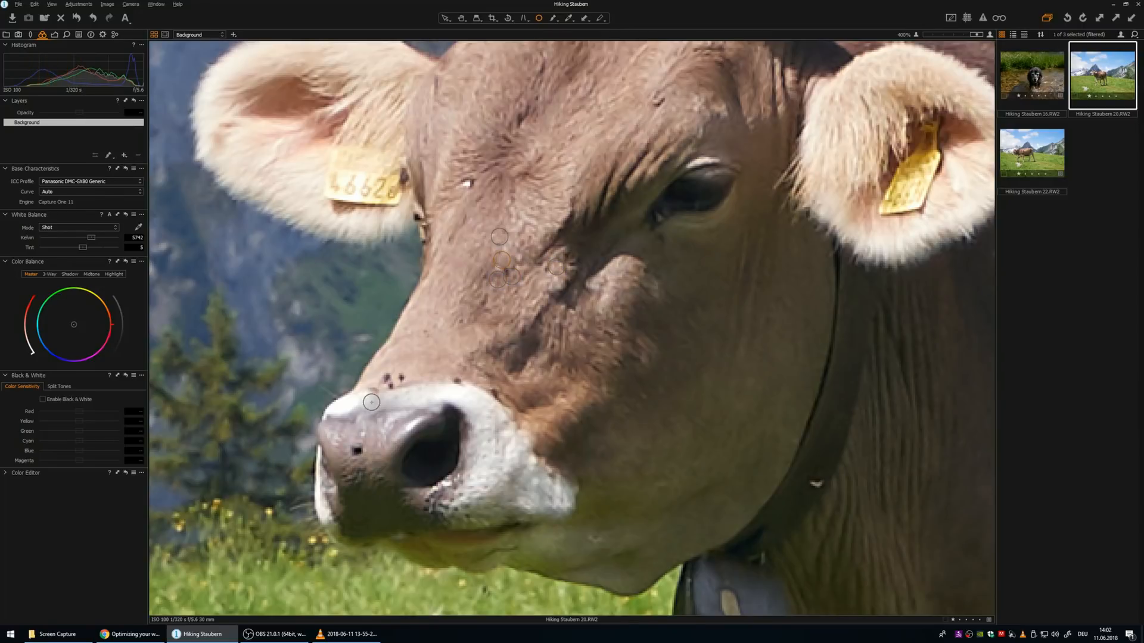
- Remove the remaining spots above the cow's muzzle, on its nose and on its forehead
left_click(404, 377)
left_click(387, 378)
left_click(392, 390)
left_click(456, 380)
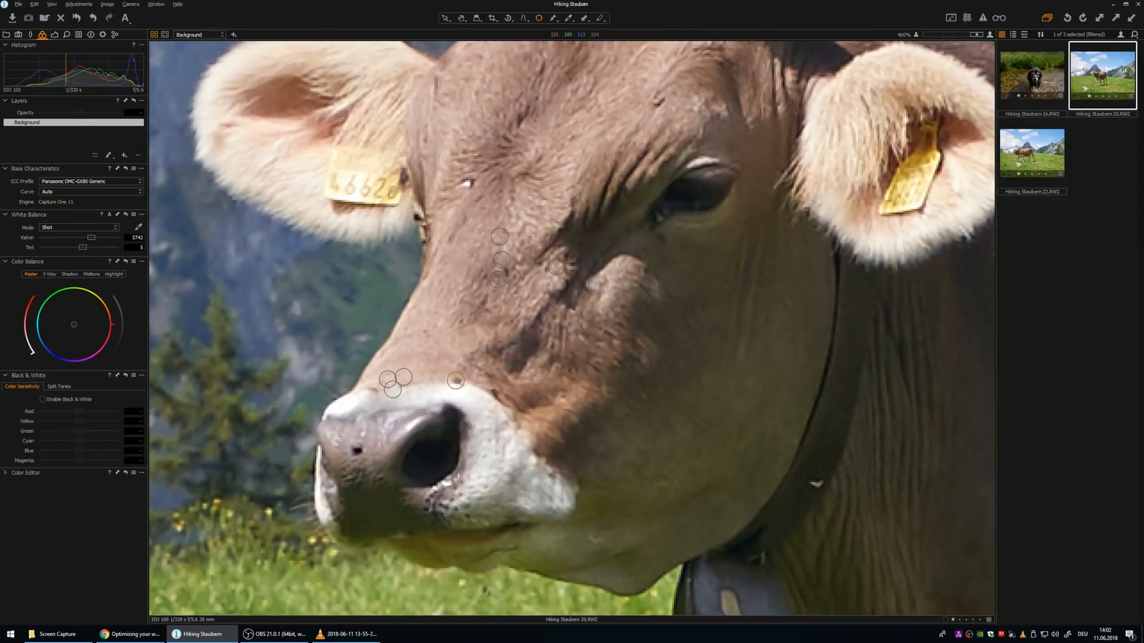
left_click(358, 450)
left_click(465, 181)
left_click(470, 183)
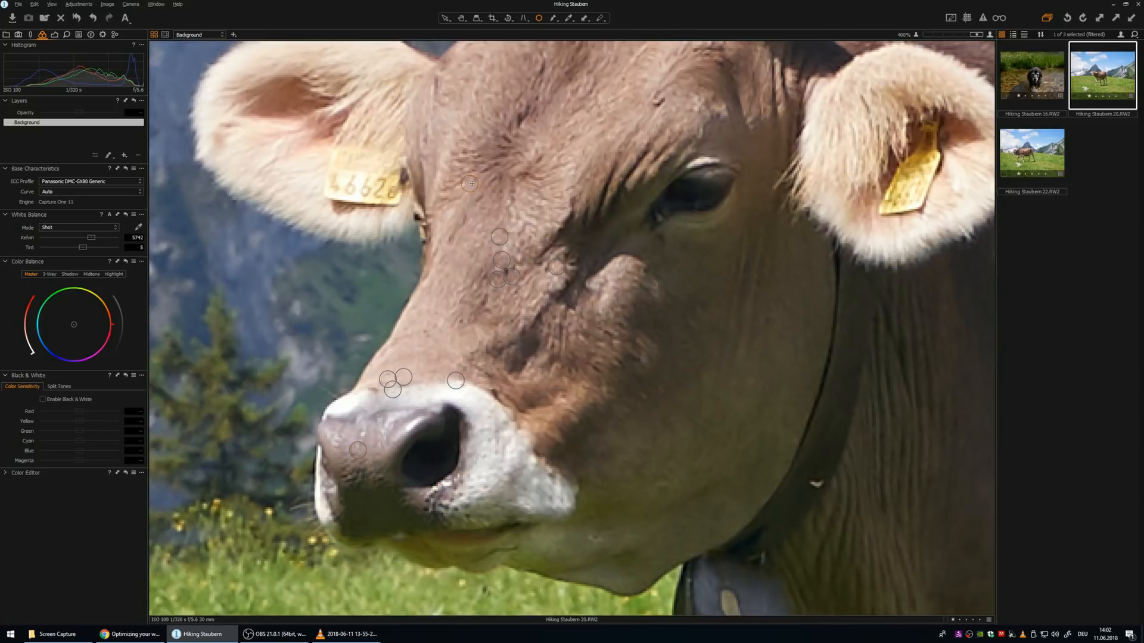
left_click(658, 103)
- Enlarge the spot removal radius and remove the three green grass bits from the cow's back and flank
scroll(657, 104, "down", 4)
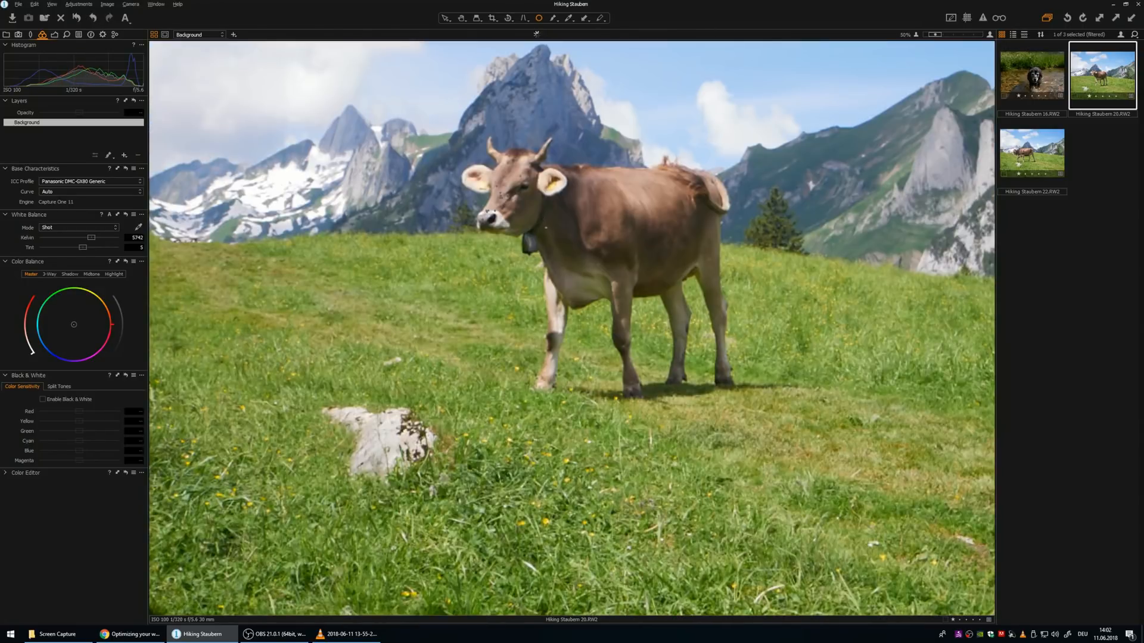
scroll(687, 197, "up", 4)
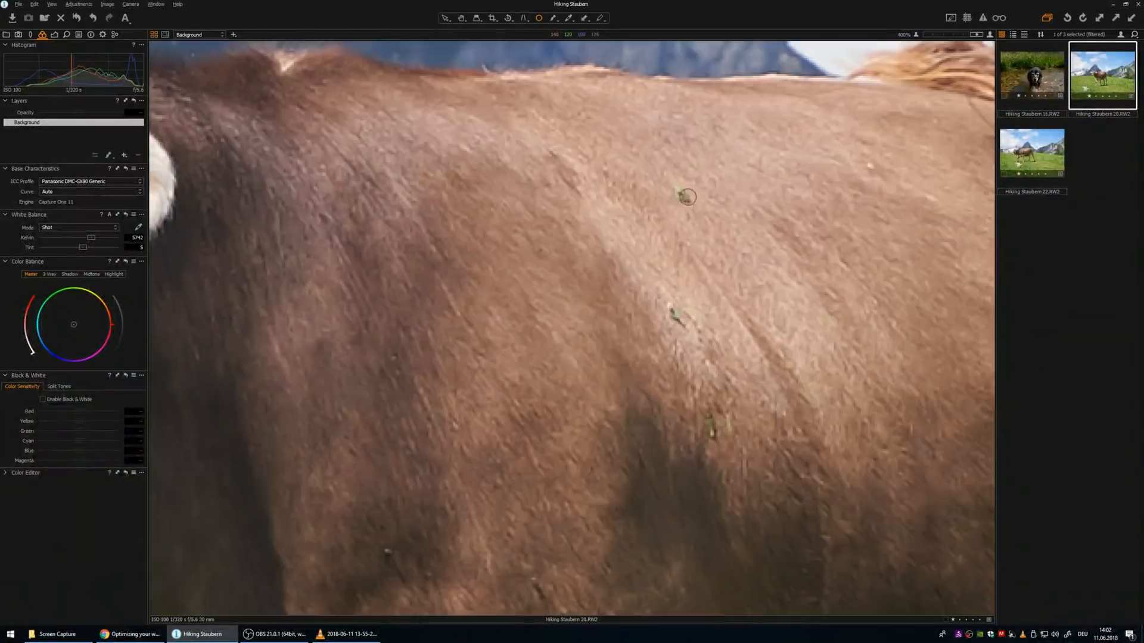
right_click(679, 213)
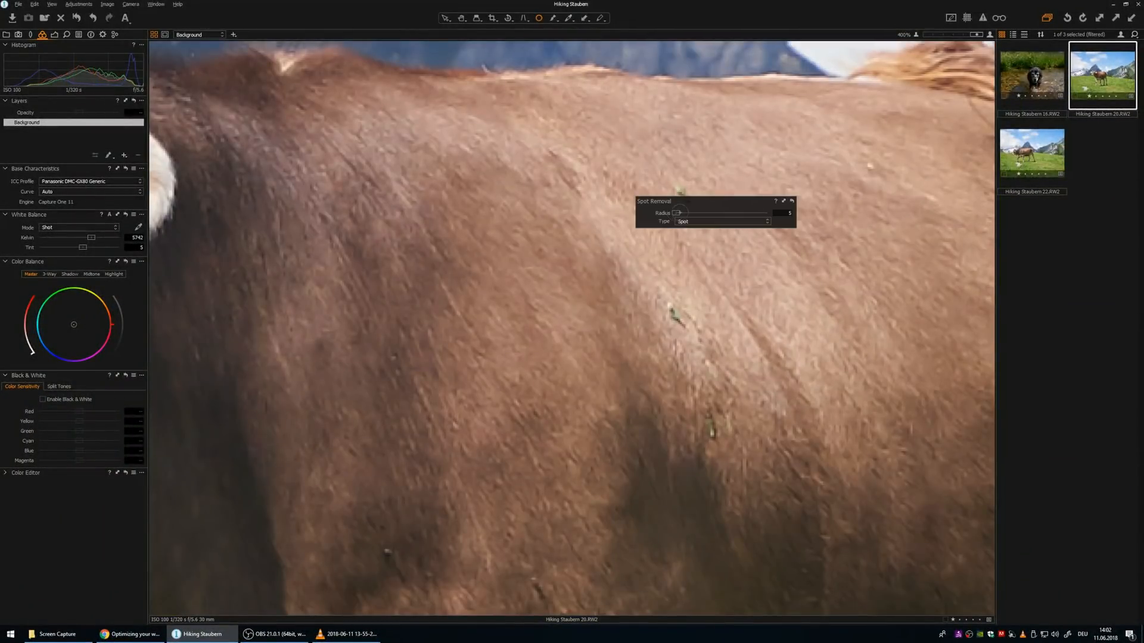
left_click(685, 194)
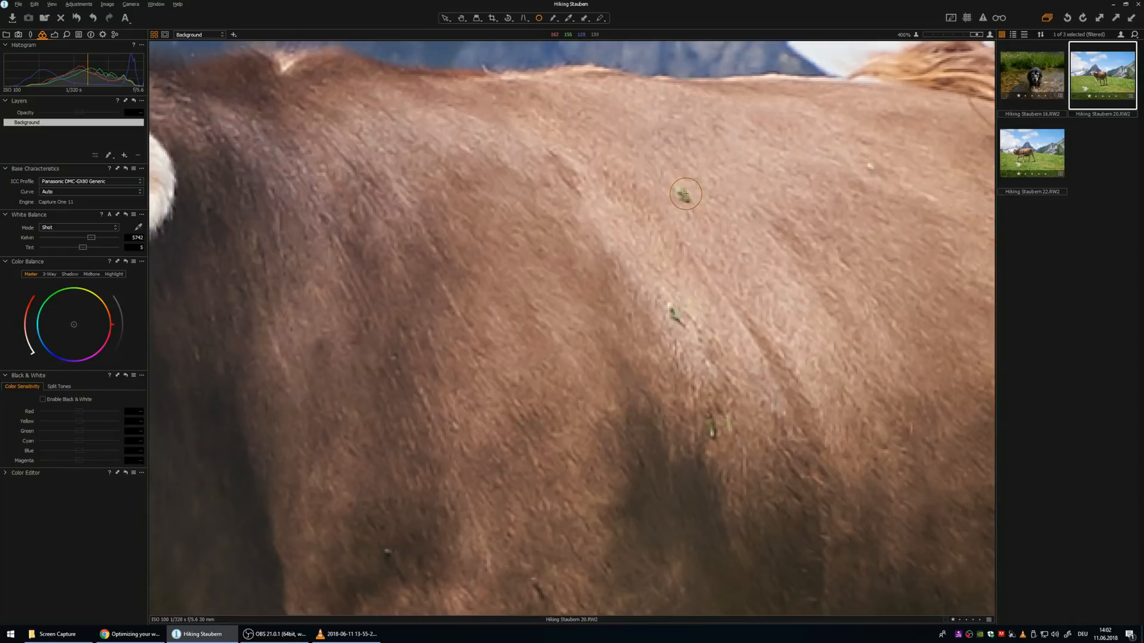
left_click(677, 317)
left_click(713, 428)
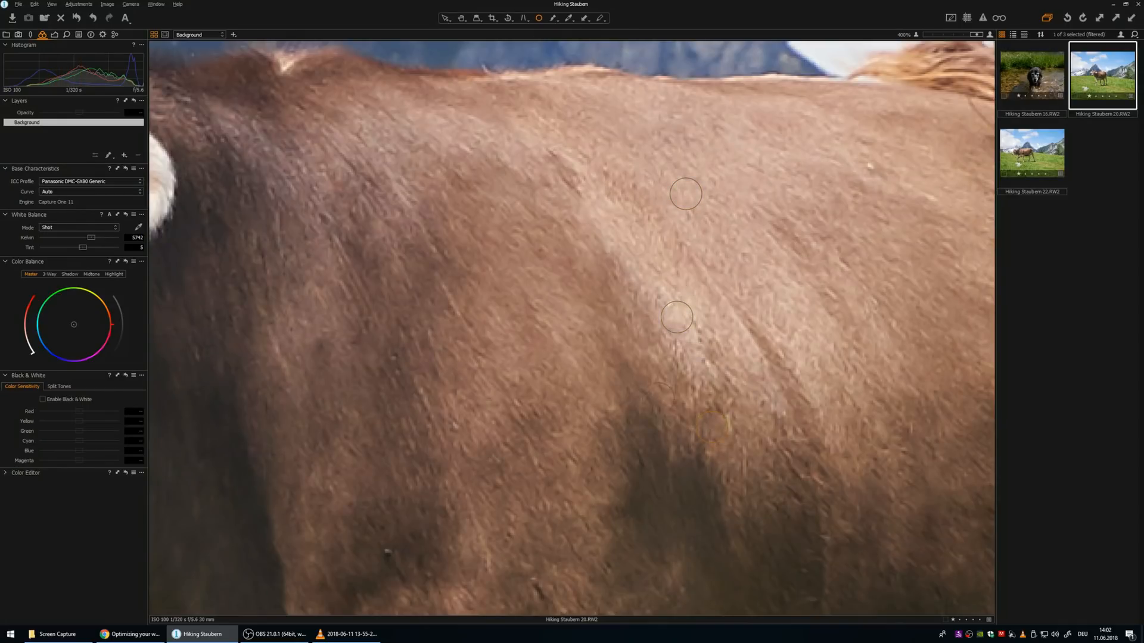
scroll(596, 286, "down", 5)
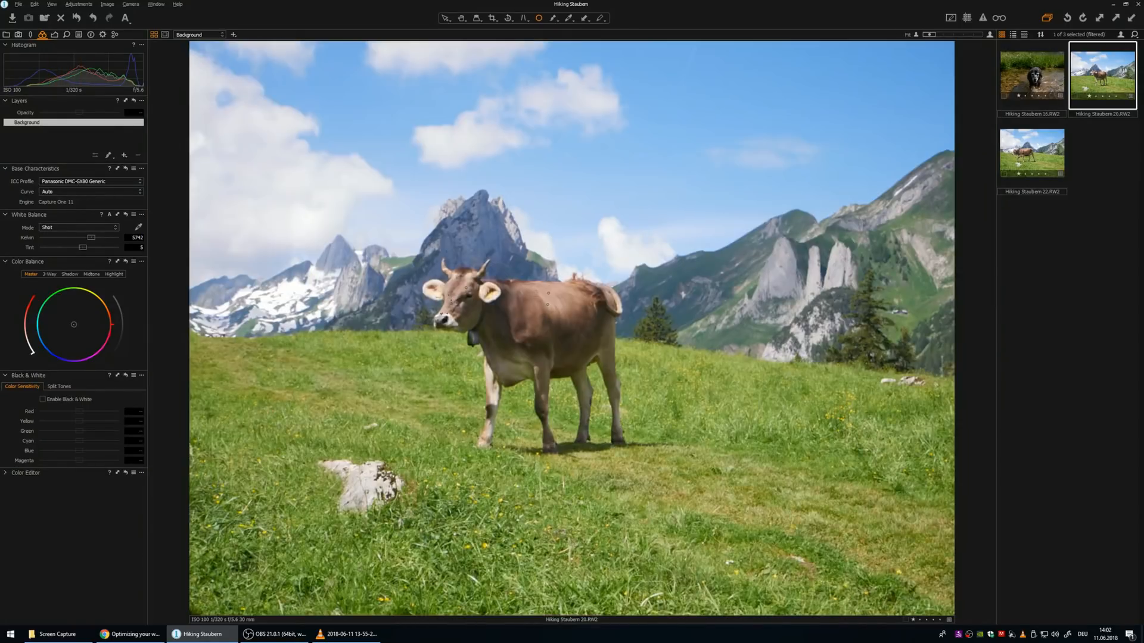
- Activate Draw Mask, add a new adjustment layer above the Background, and view the available new layer types
left_click(553, 19)
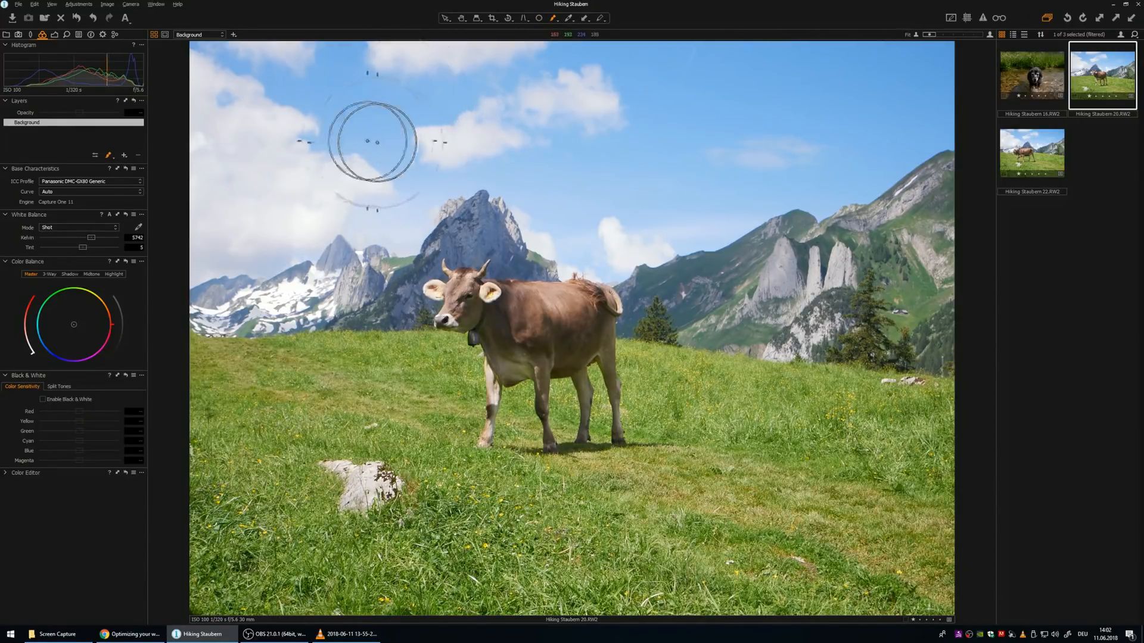
left_click(54, 35)
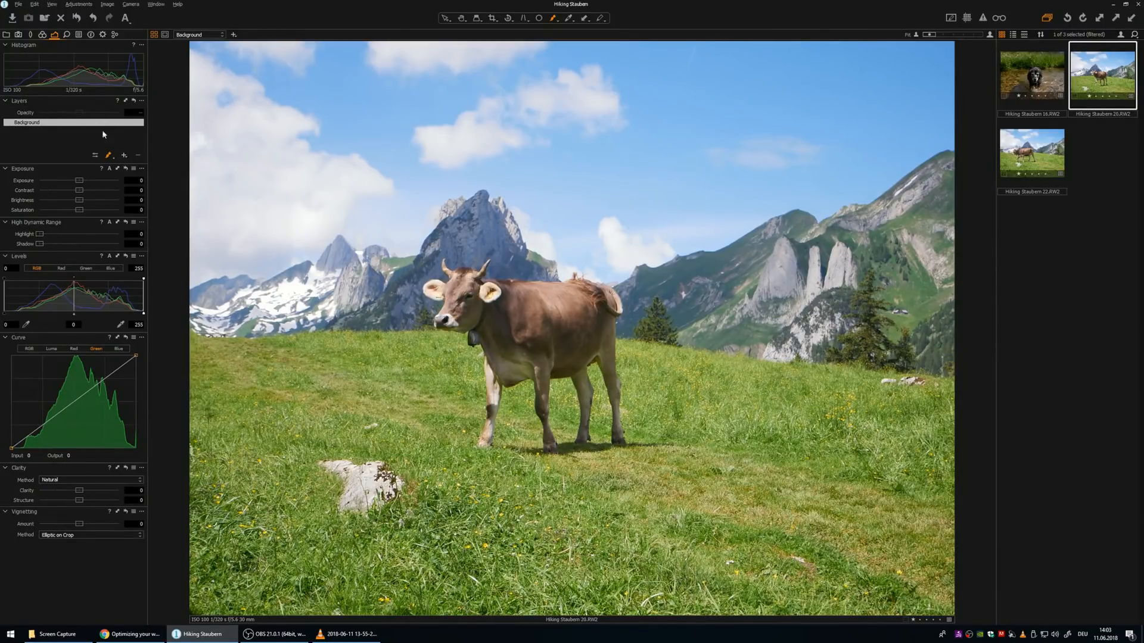
left_click(124, 155)
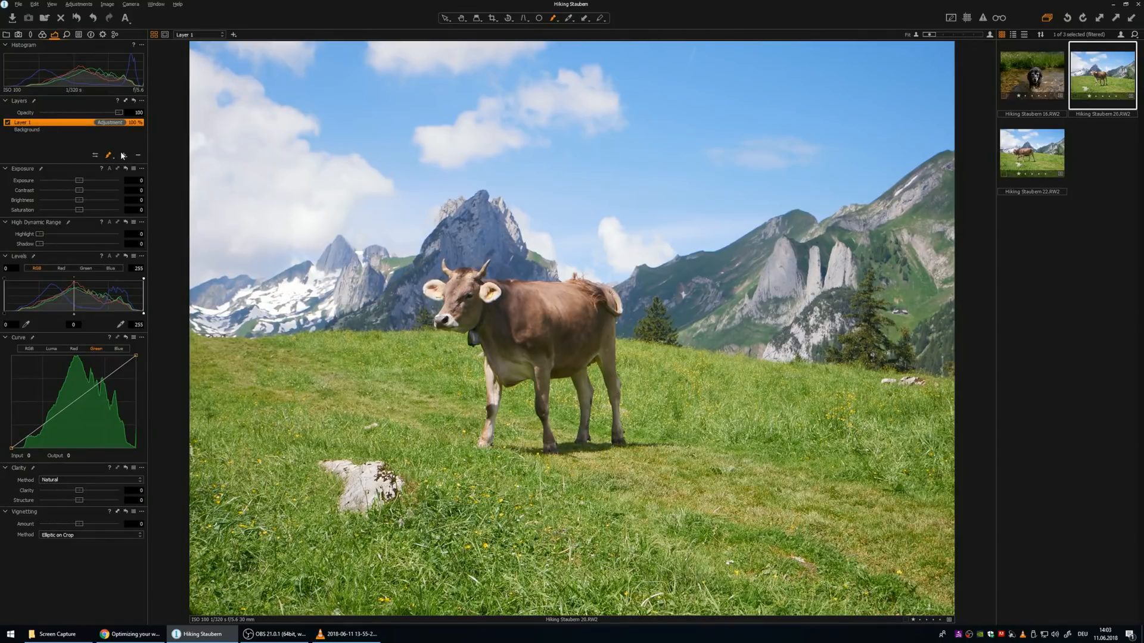
left_click(122, 155)
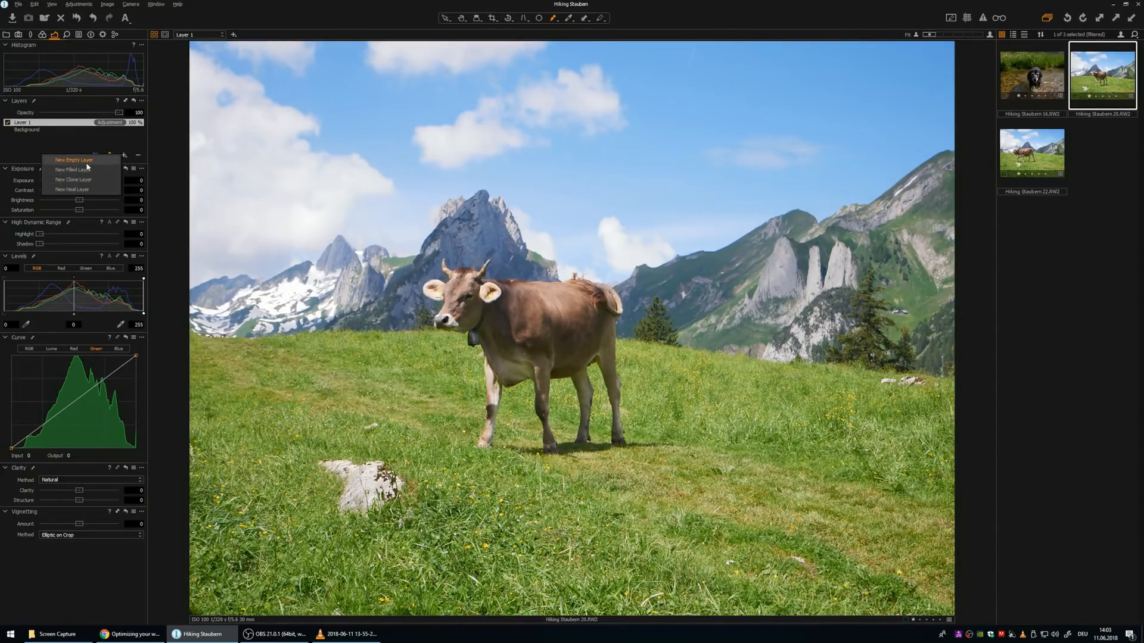
left_click(49, 124)
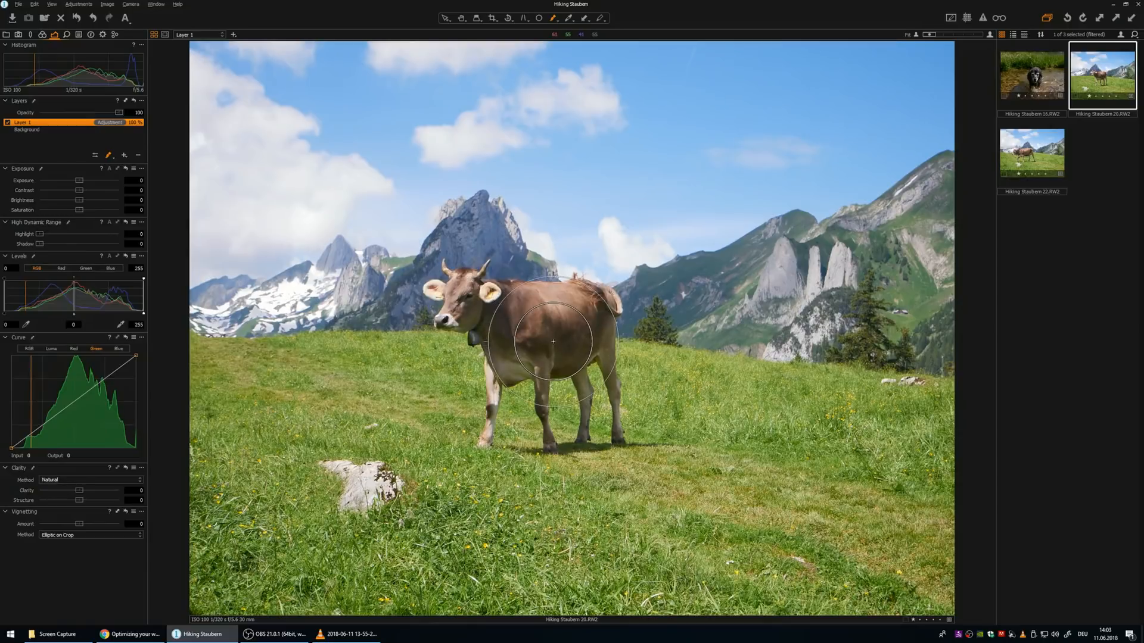
- Brush a soft-edged mask over the whole cow on Layer 1 and toggle the mask overlay to check its coverage
left_click(562, 308)
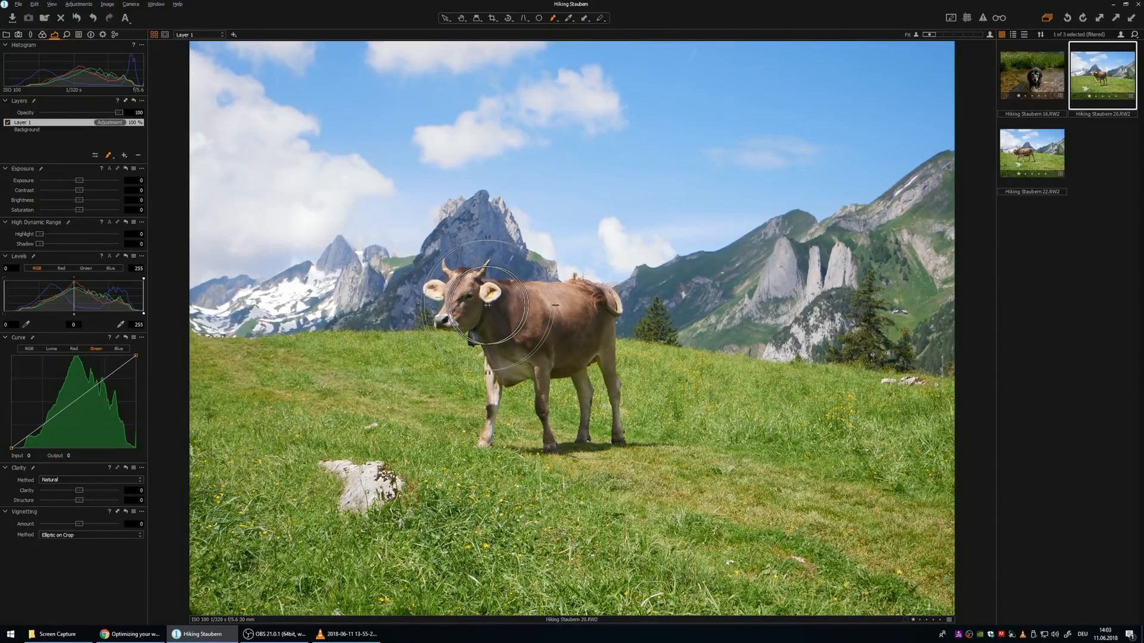
right_click(425, 163)
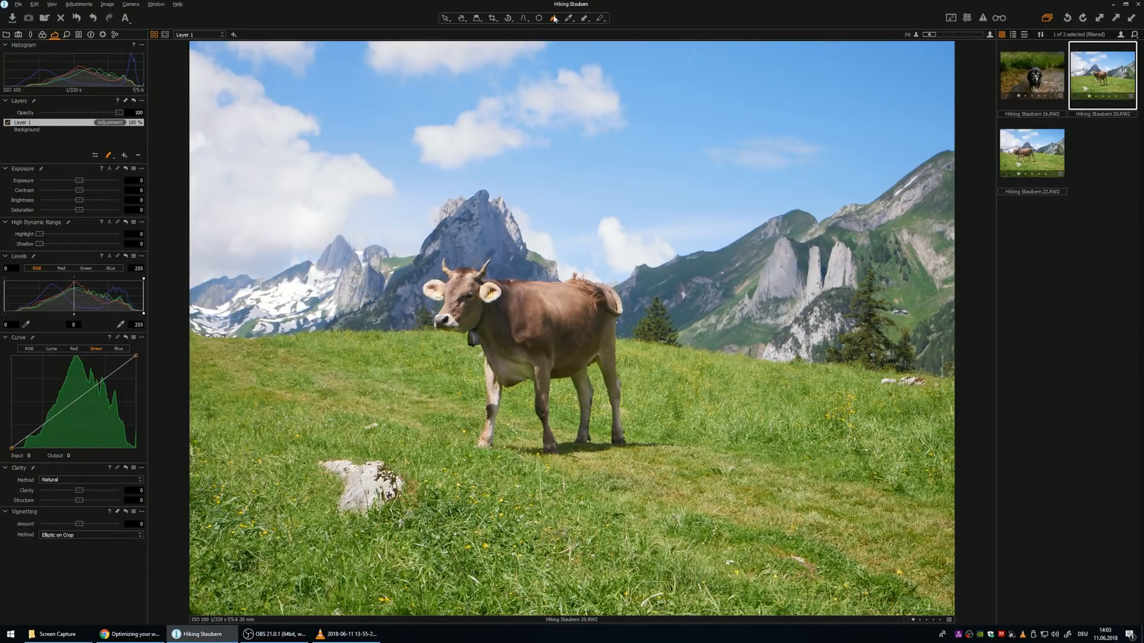
key("m")
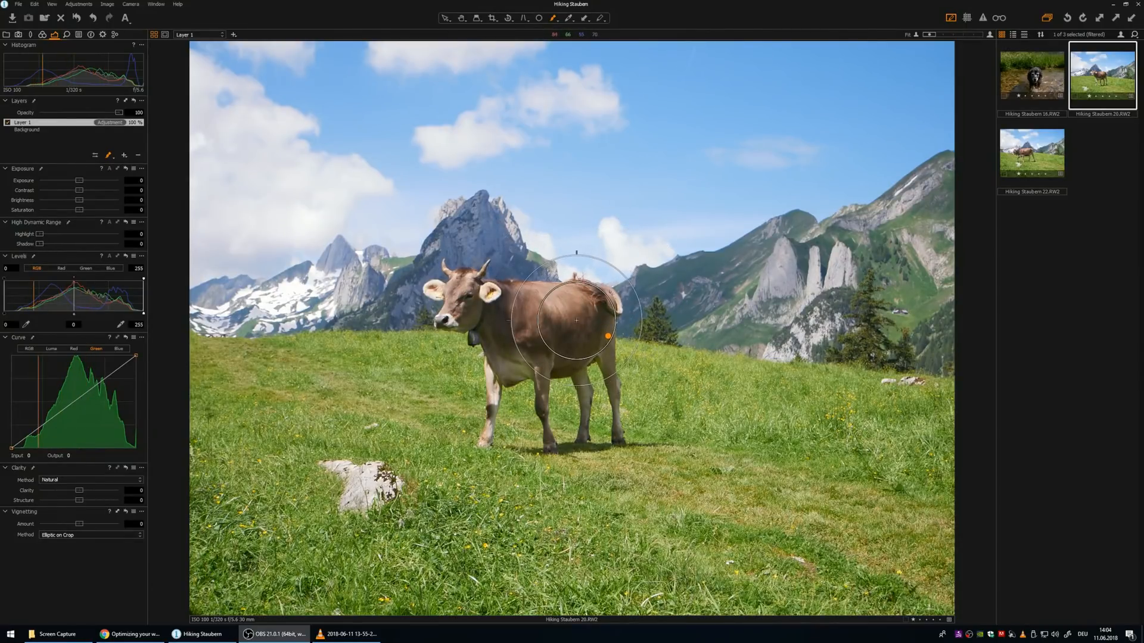
key("m")
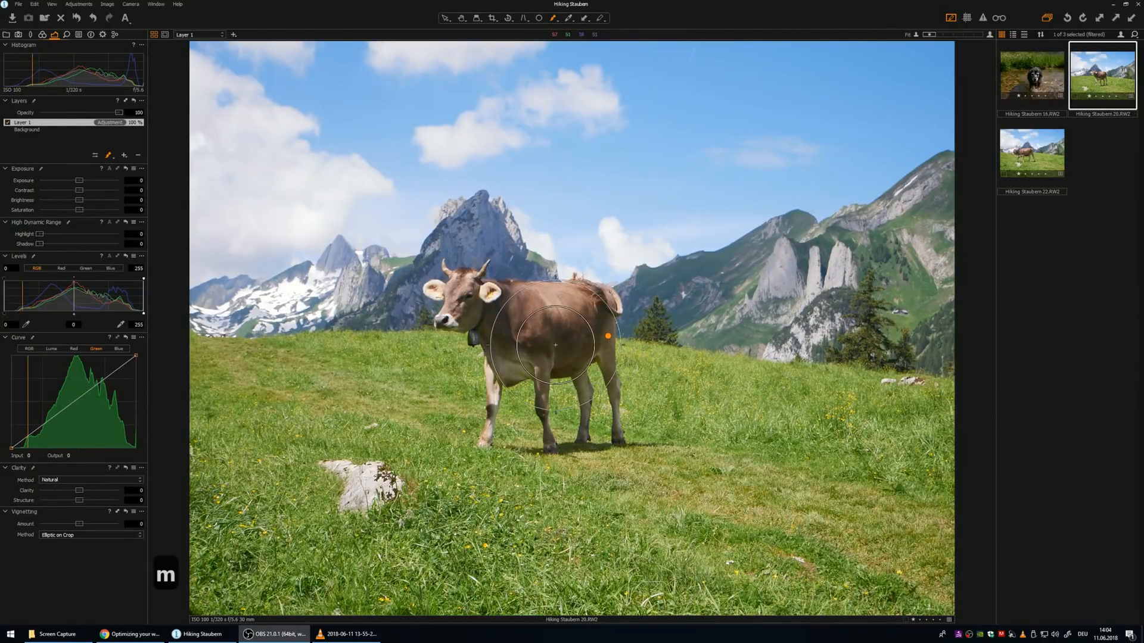
key("m")
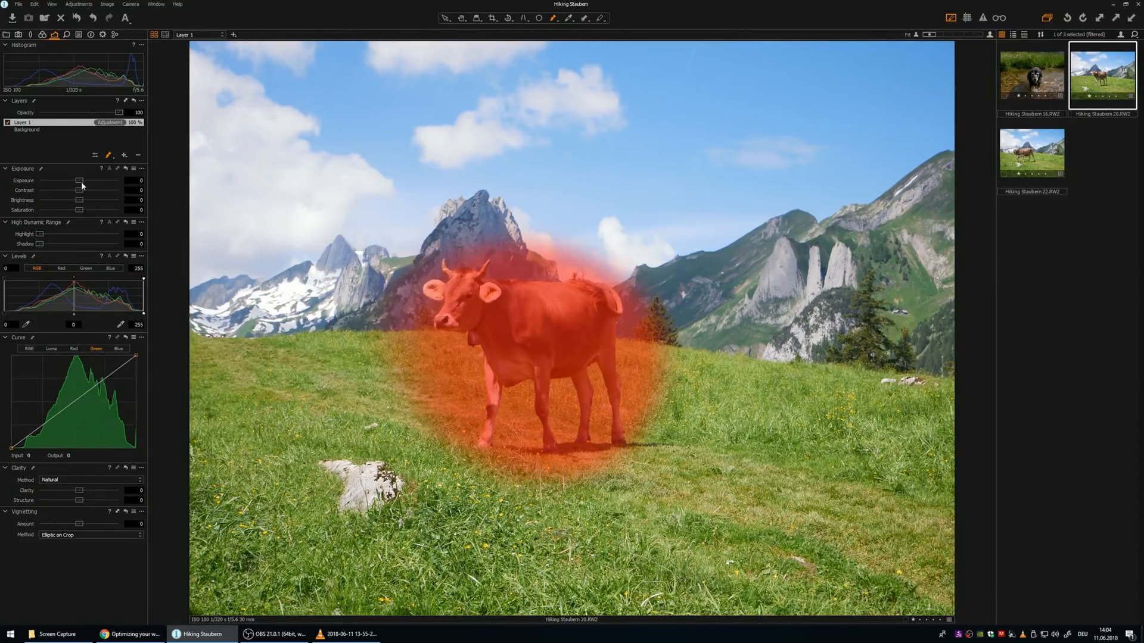
- Brighten the masked cow on Layer 1 with exposure 0.76, contrast 7 and brightness 4
mouse_move(80, 181)
left_mouse_down()
mouse_move(94, 182)
mouse_move(64, 181)
mouse_move(90, 184)
mouse_move(77, 181)
left_mouse_up()
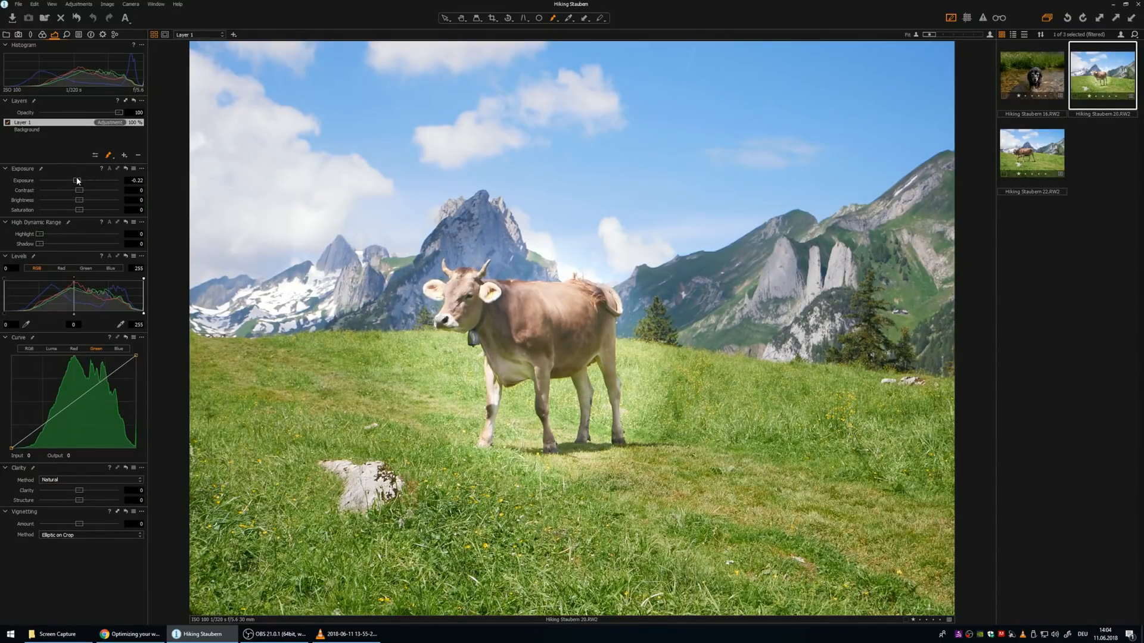
left_click_drag(77, 181, 88, 180)
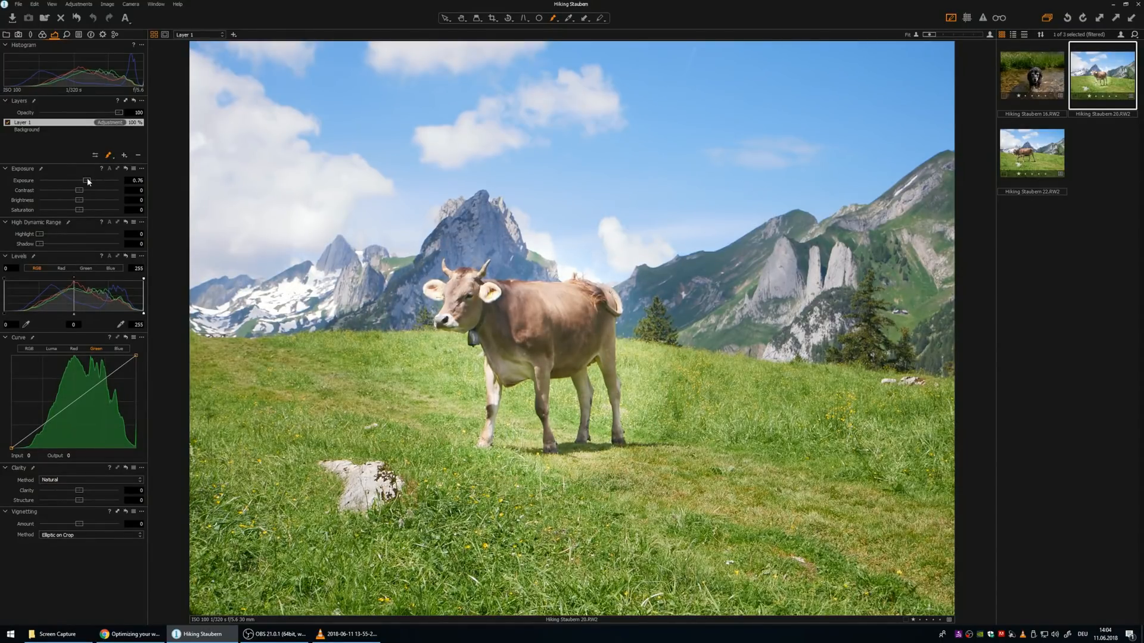
key("m")
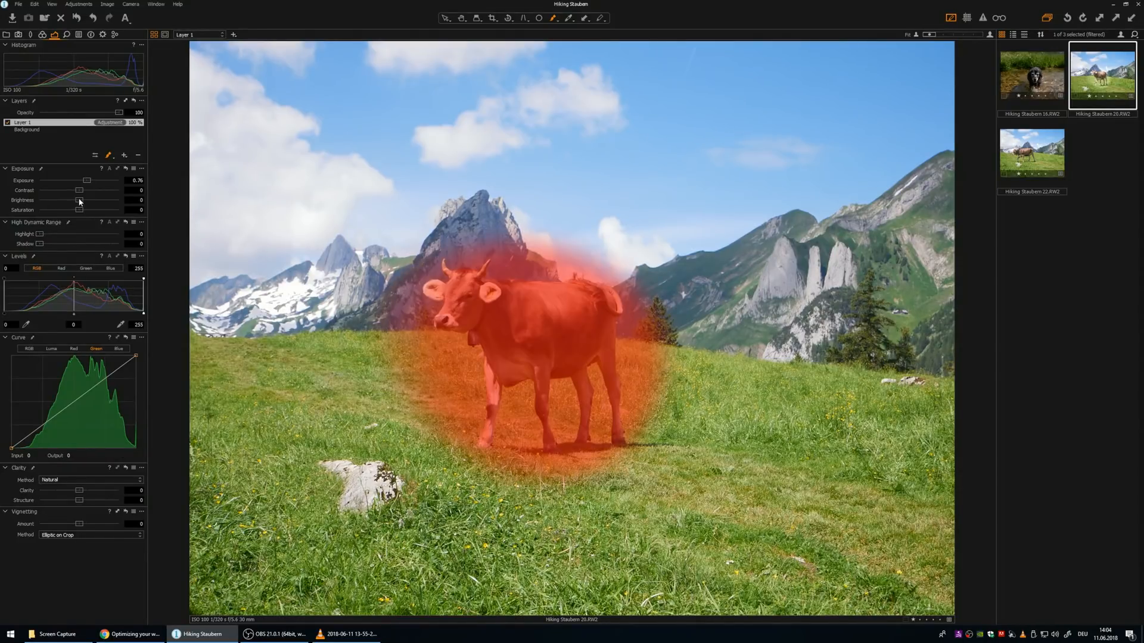
left_click_drag(80, 203, 87, 191)
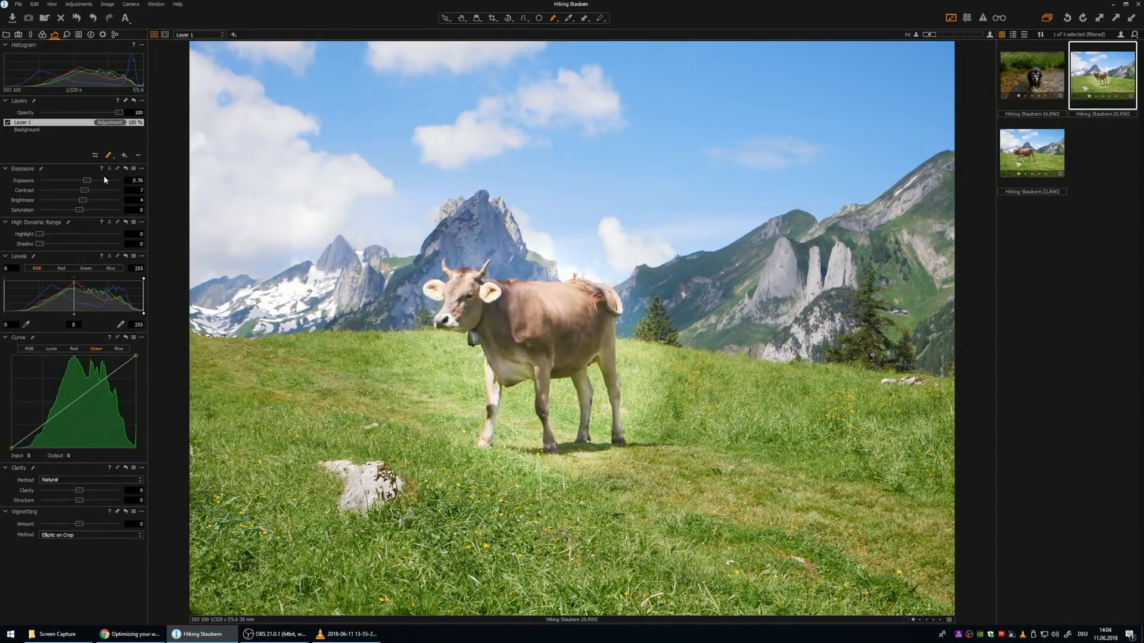
- Hide Layer 1's mask overlay and lower the Background layer's exposure to -0.9
left_click(25, 124)
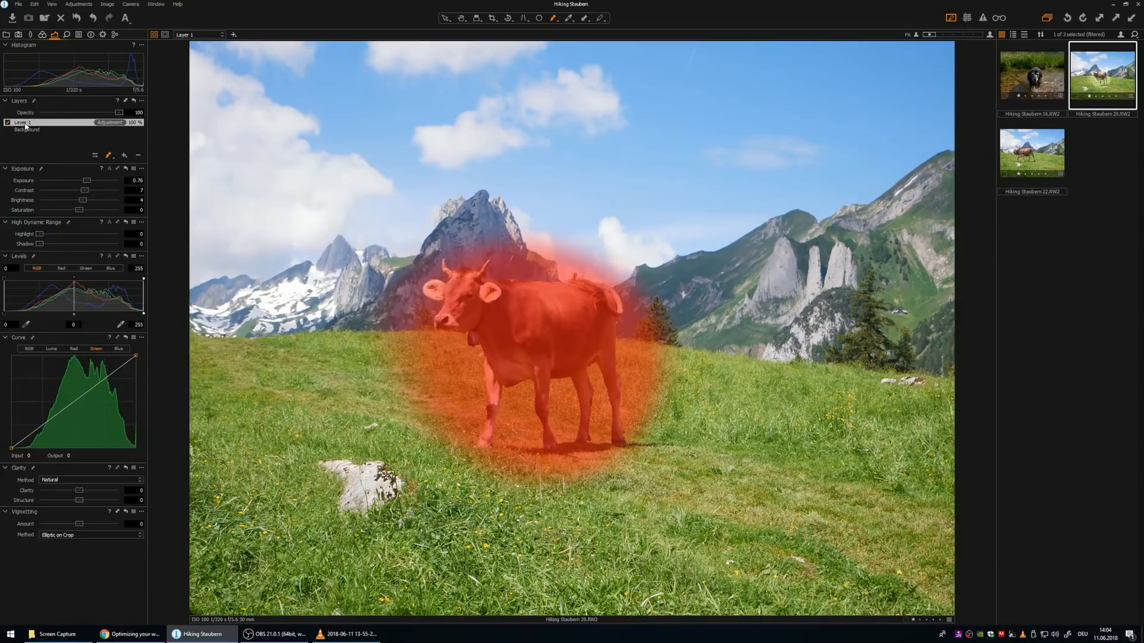
key("m")
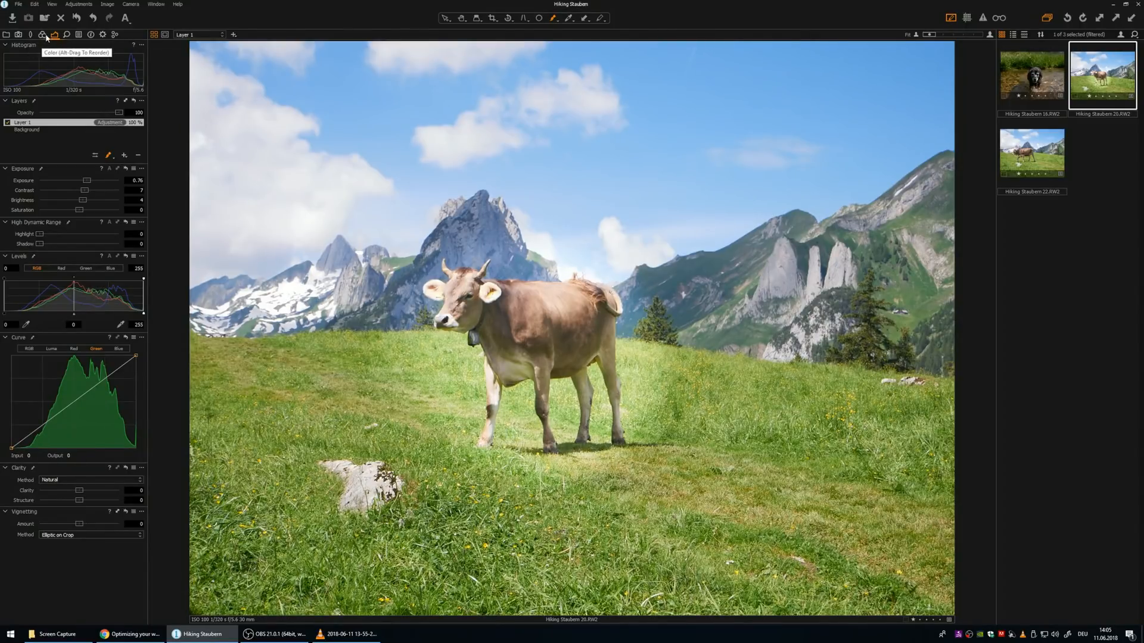
left_click(34, 130)
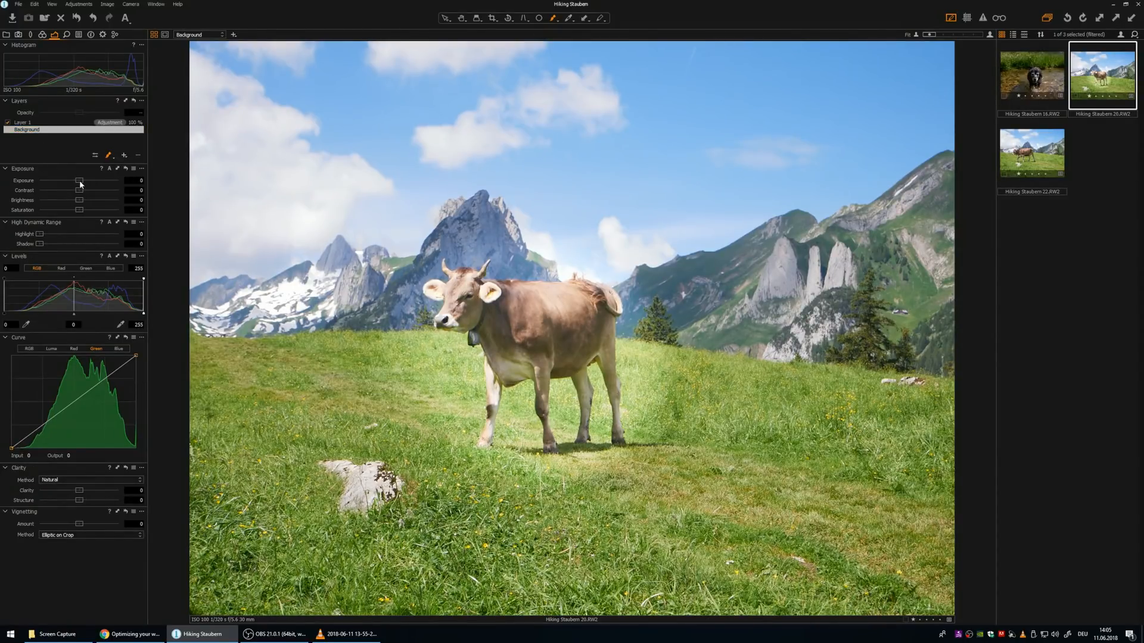
left_click_drag(79, 181, 71, 181)
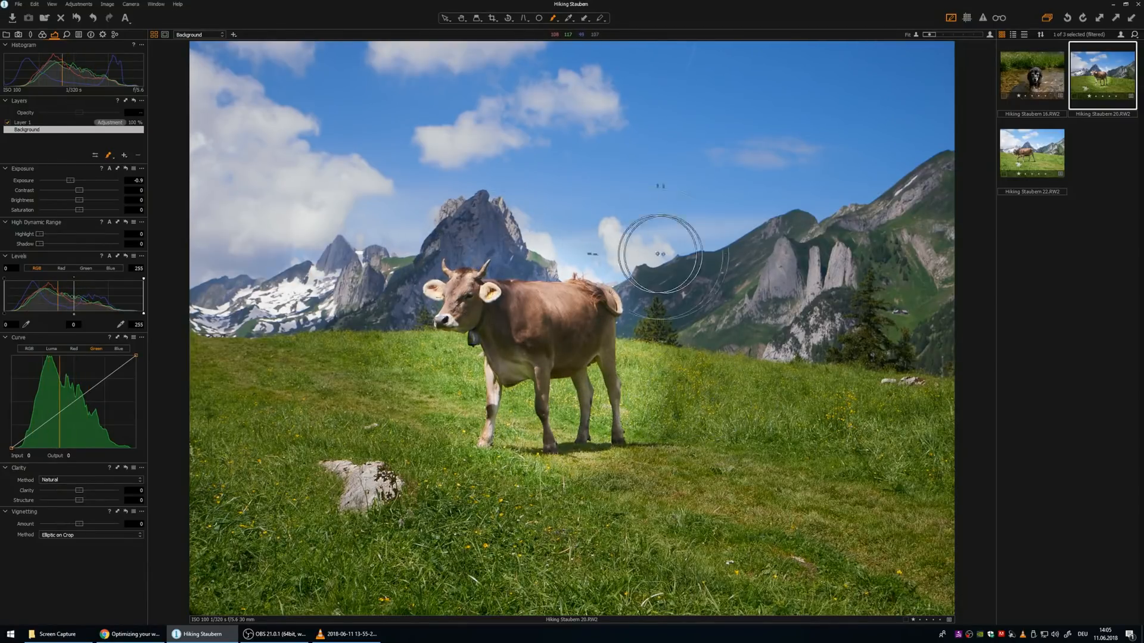
- Switch Layer 1 off and on to compare the cow with and without the local brightening
left_click(27, 124)
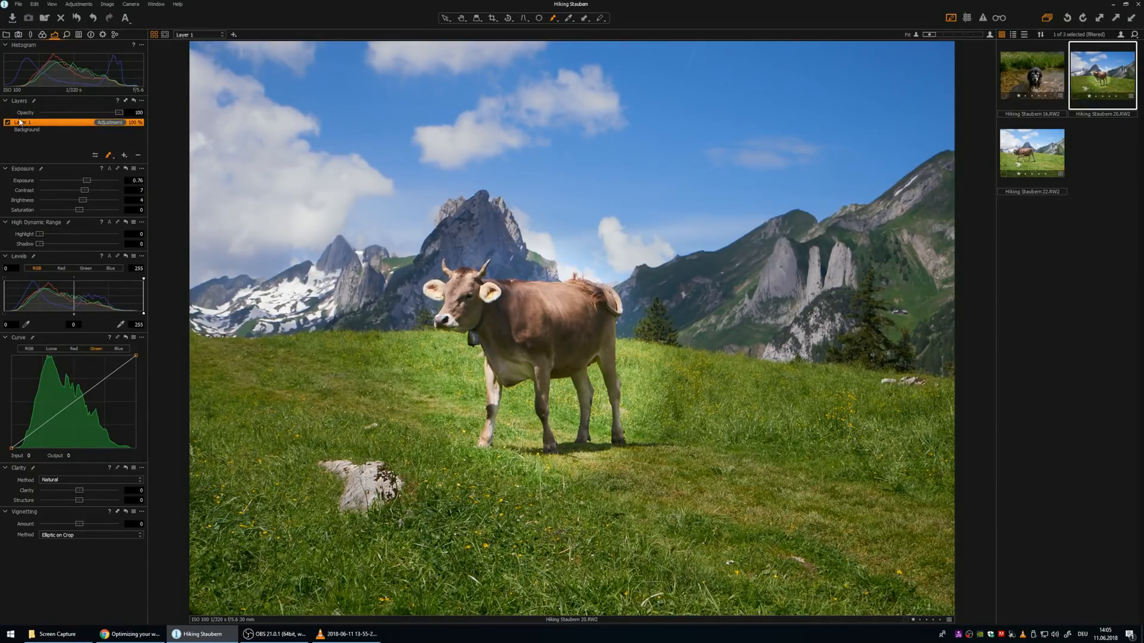
left_click(7, 124)
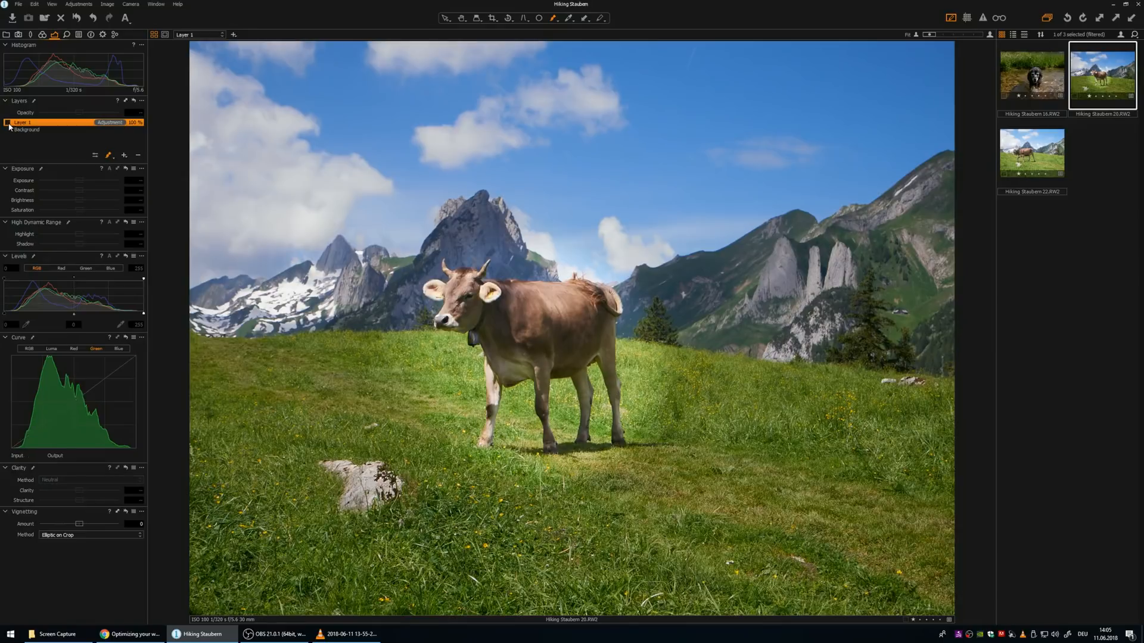
left_click(7, 125)
left_click(9, 125)
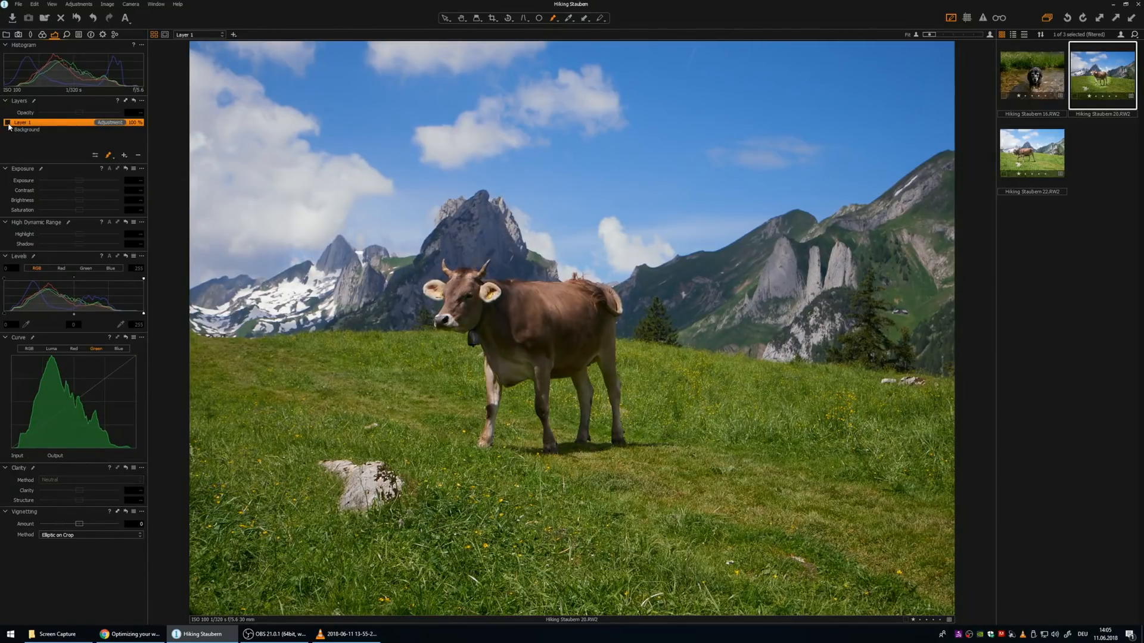
- Switch Layer 1 back on and lower its opacity to 44
left_click(8, 125)
left_click_drag(124, 113, 74, 117)
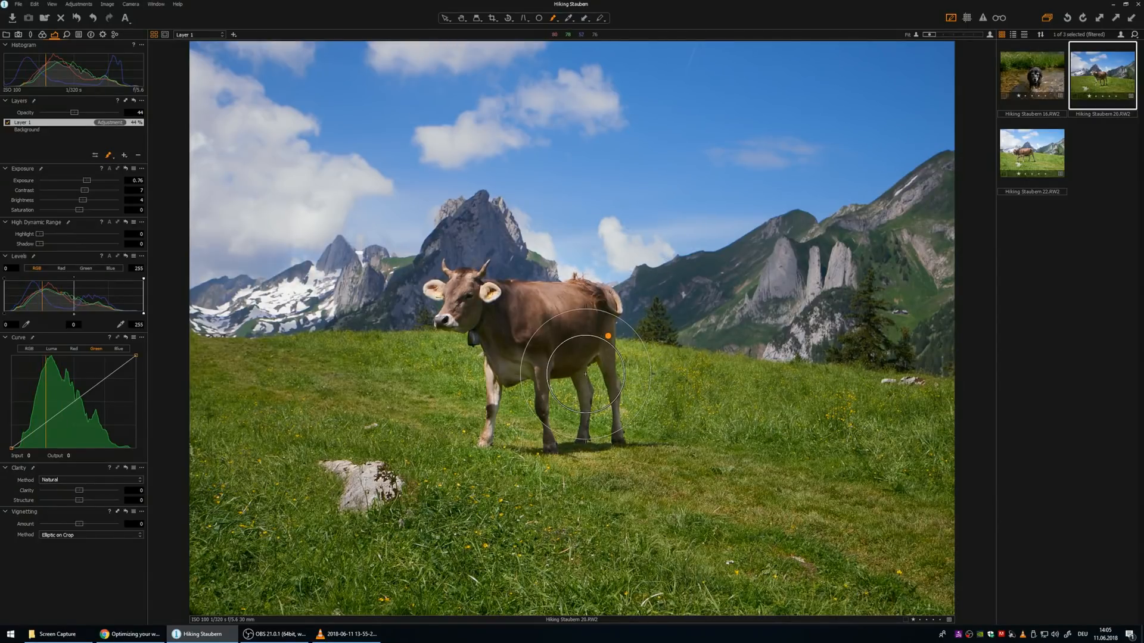
- Display Layer 1's mask over the cow and set the mask eraser to size 120 and hardness 43
key("m")
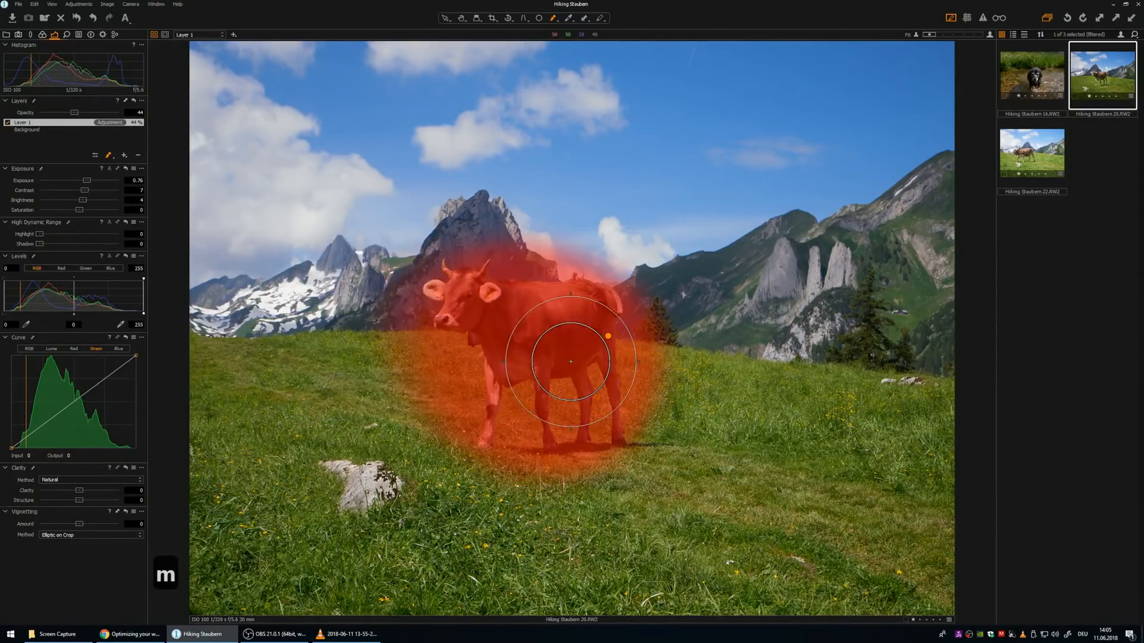
scroll(551, 272, "up", 1)
scroll(550, 272, "up", 1)
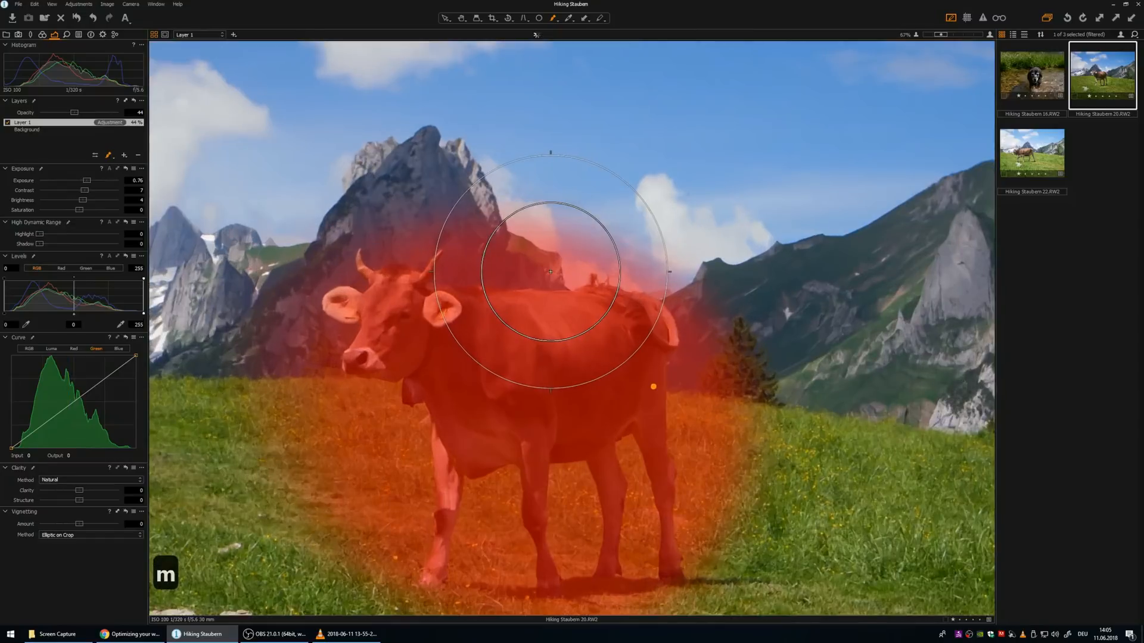
scroll(551, 272, "down", 2)
scroll(657, 424, "up", 2)
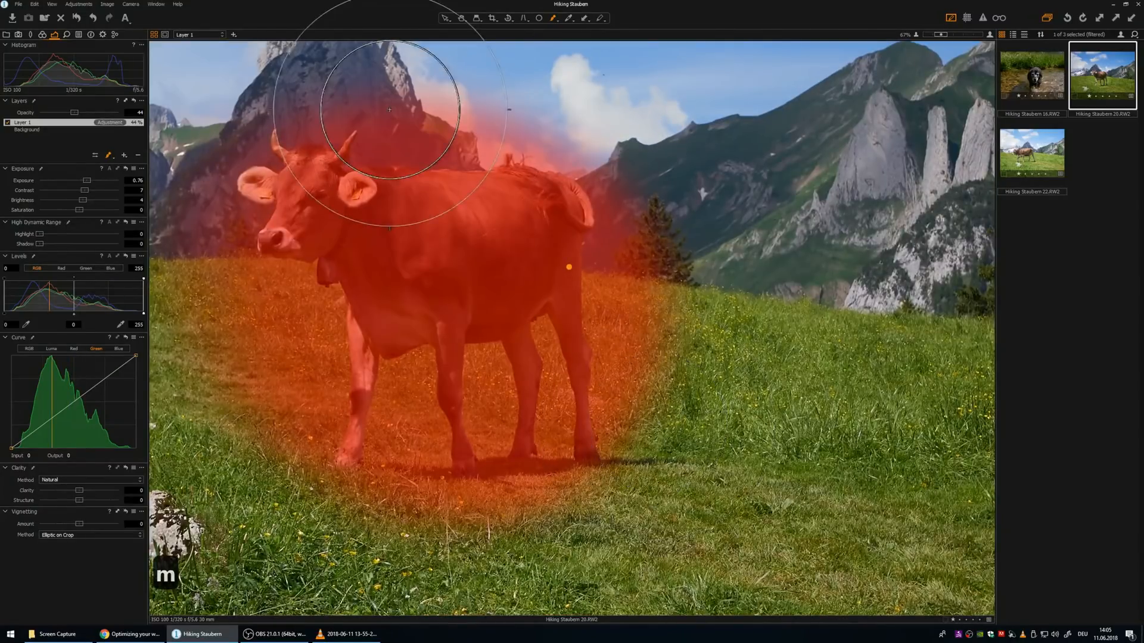
scroll(441, 116, "down", 1)
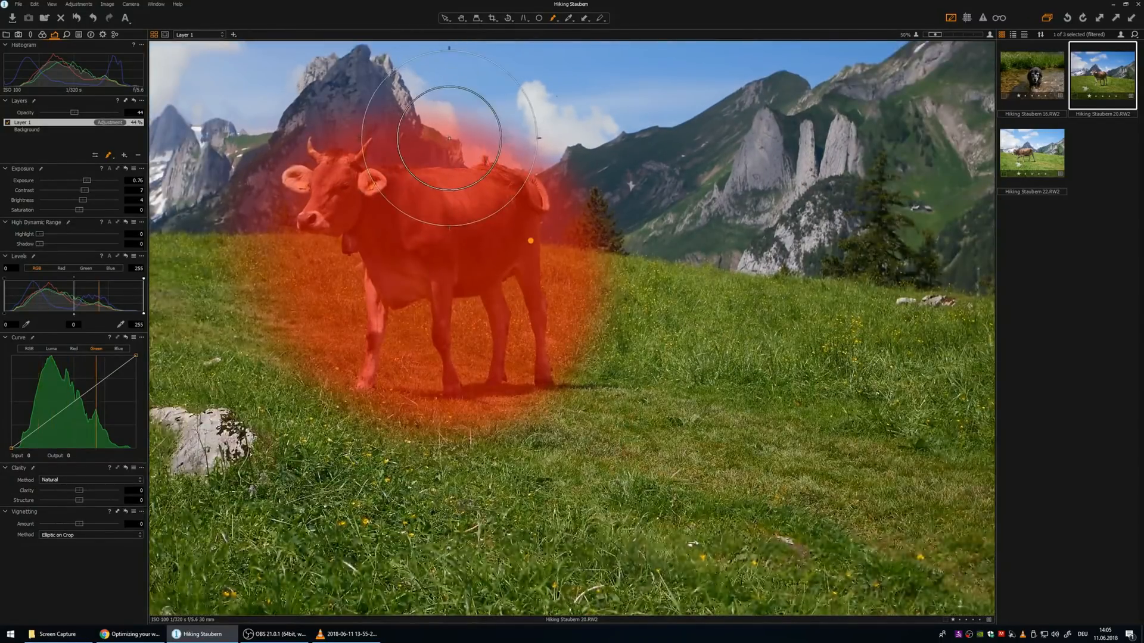
key("e")
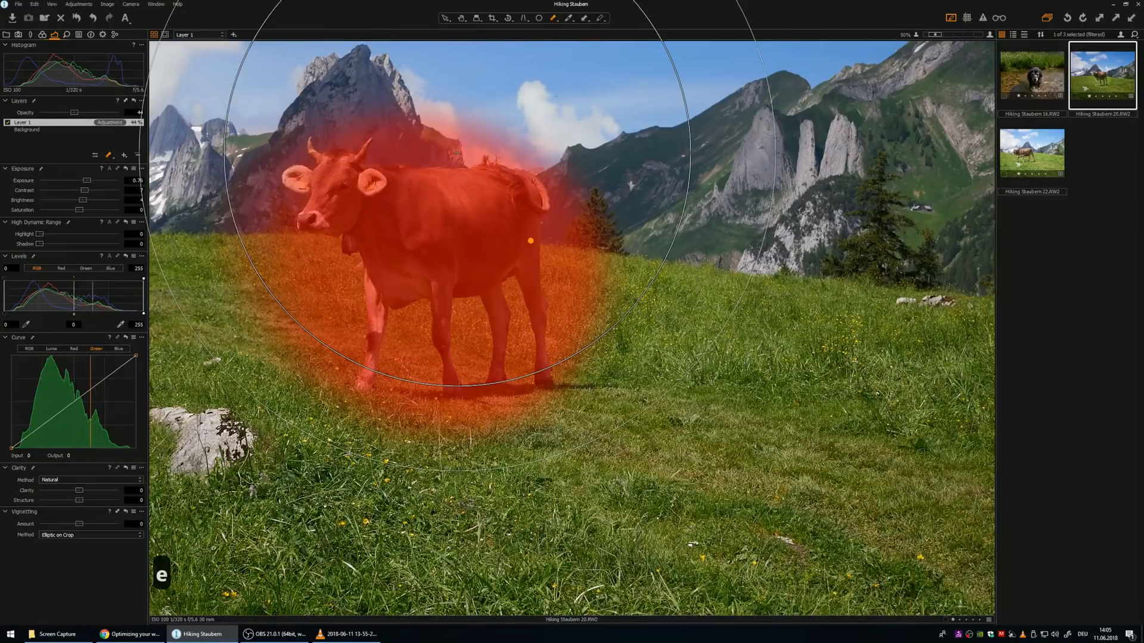
right_click(512, 294)
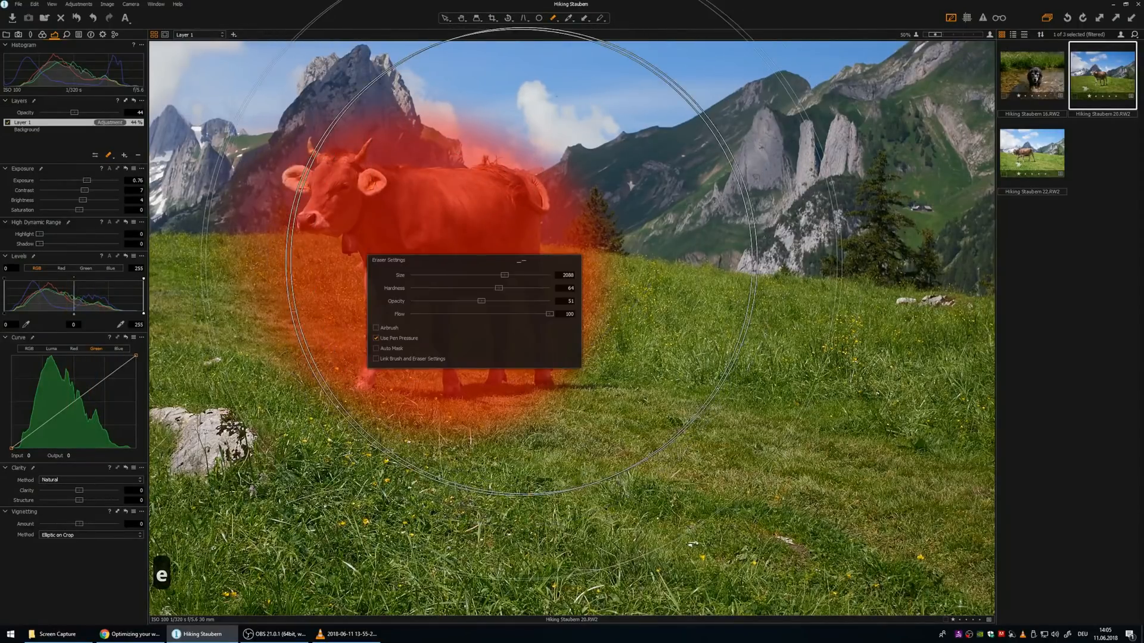
mouse_move(441, 271)
left_mouse_down()
mouse_move(477, 288)
mouse_move(467, 289)
left_mouse_up()
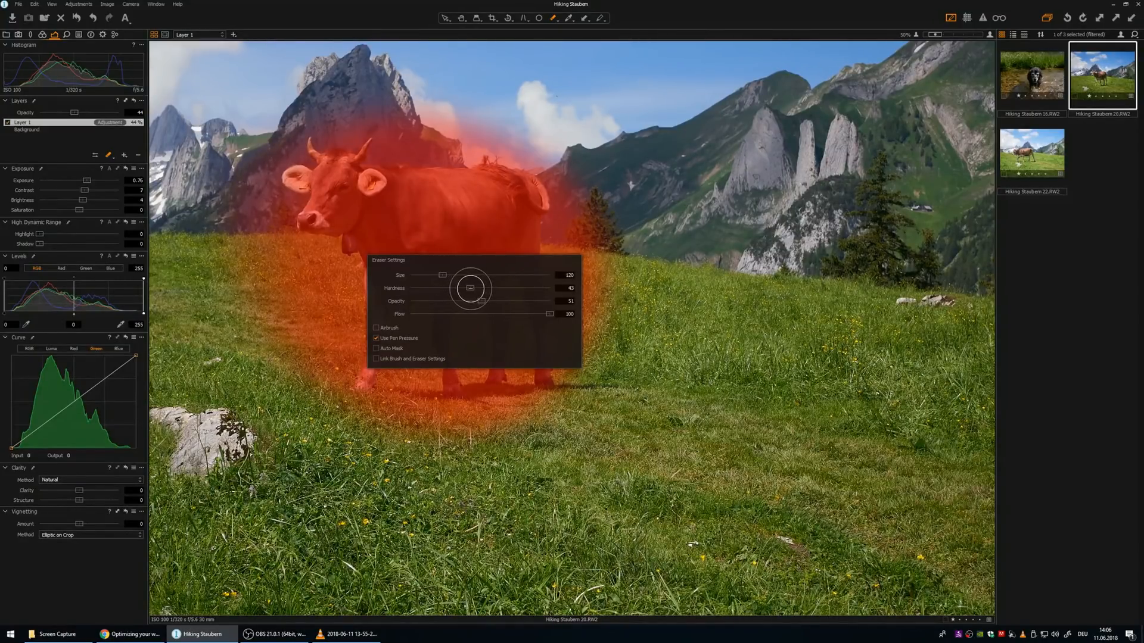
- Erase the mask spill above the cow's back, behind its rear and on the surrounding grass, and hide the mask overlay
mouse_move(458, 142)
left_mouse_down()
mouse_move(486, 140)
mouse_move(414, 143)
mouse_move(470, 136)
mouse_move(402, 118)
mouse_move(371, 133)
mouse_move(388, 144)
left_mouse_up()
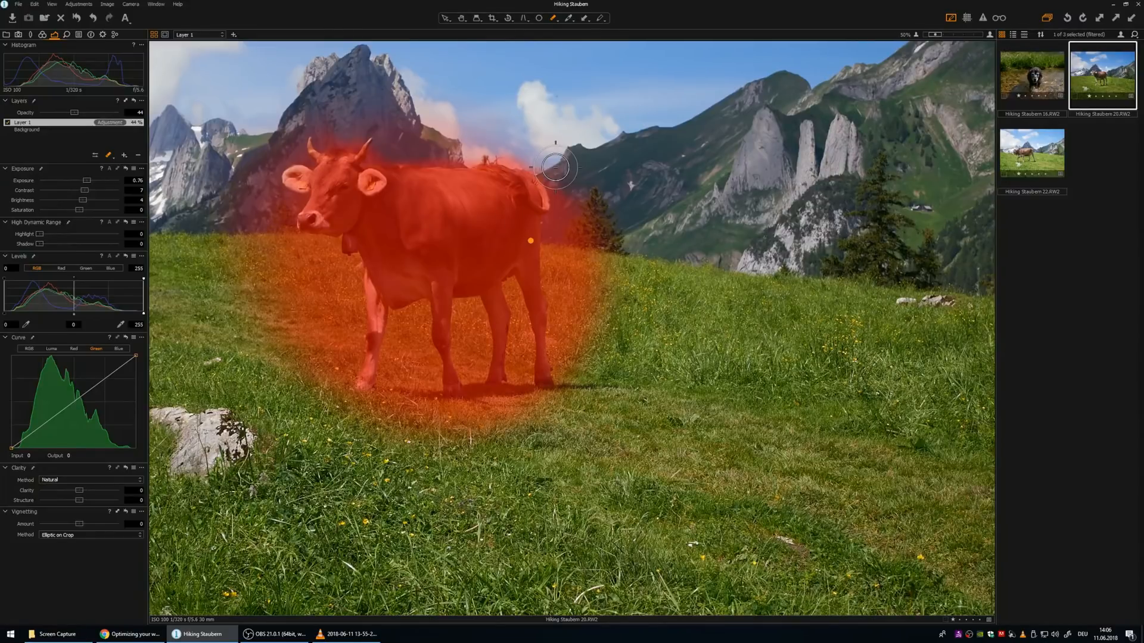
left_click_drag(555, 167, 575, 301)
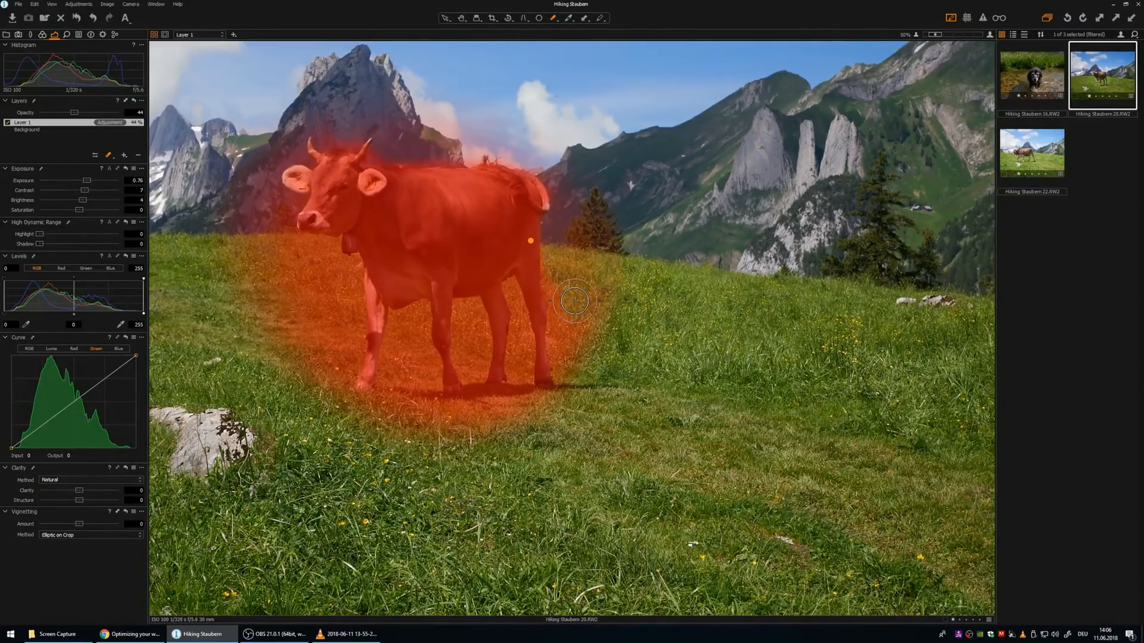
left_click_drag(575, 301, 263, 296)
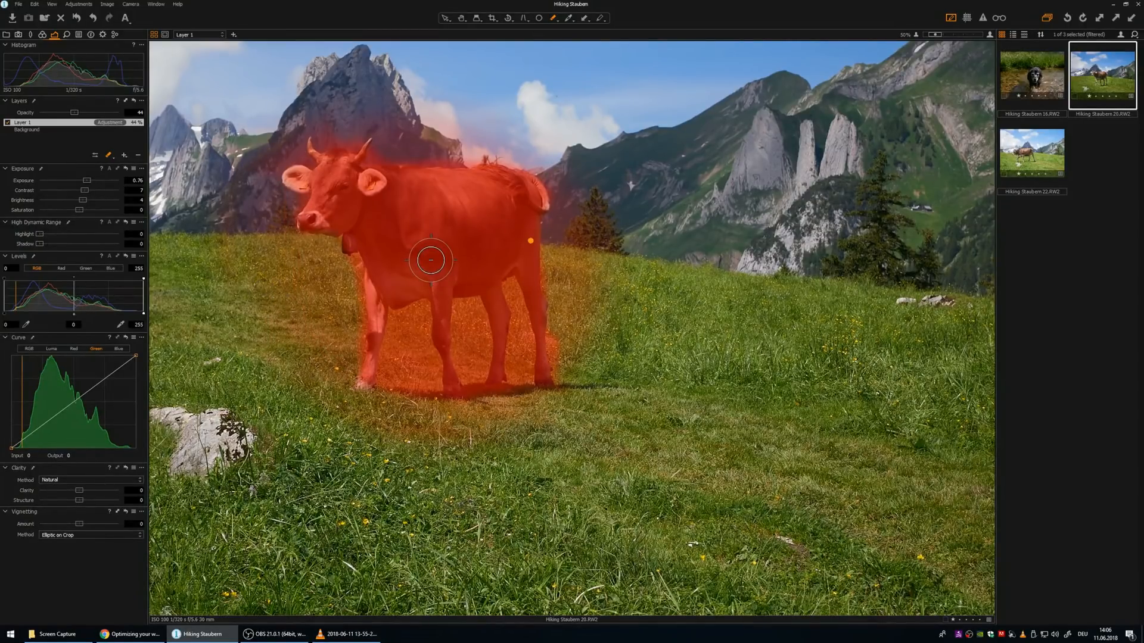
key("m")
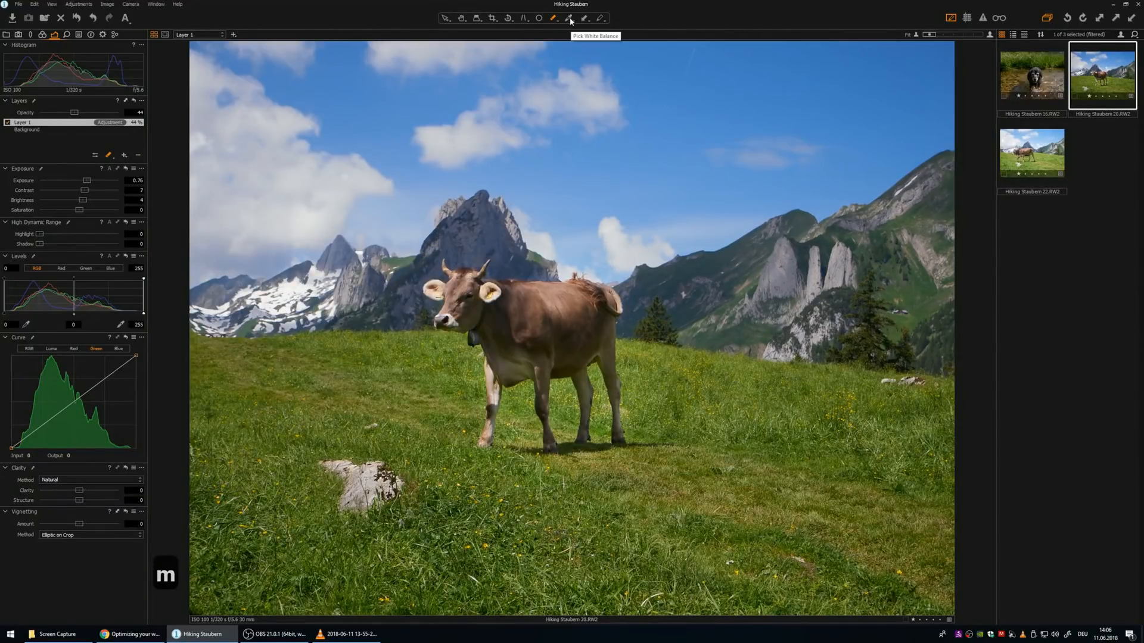
- Try to set Layer 1's white balance by sampling the photo with the white balance picker
left_click(570, 18)
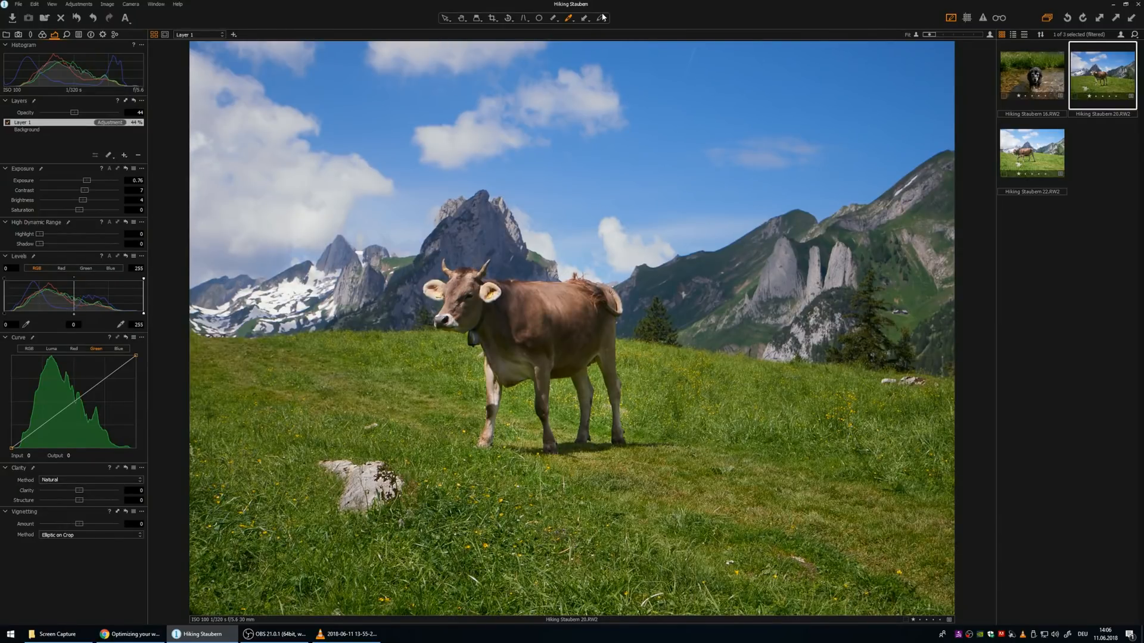
left_click(43, 35)
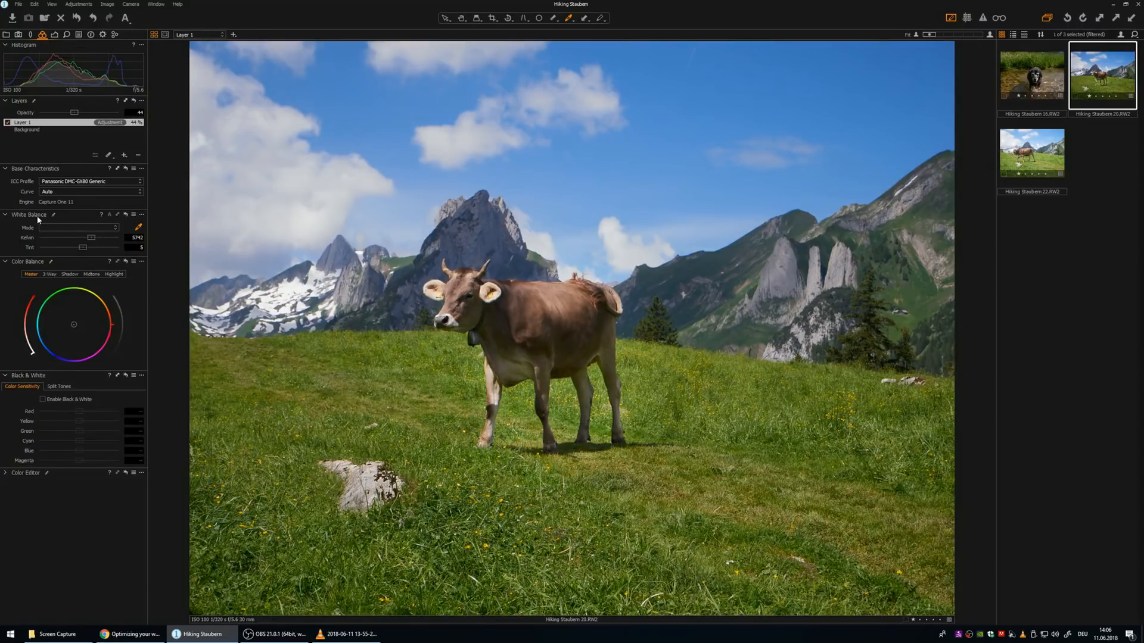
left_click(293, 287)
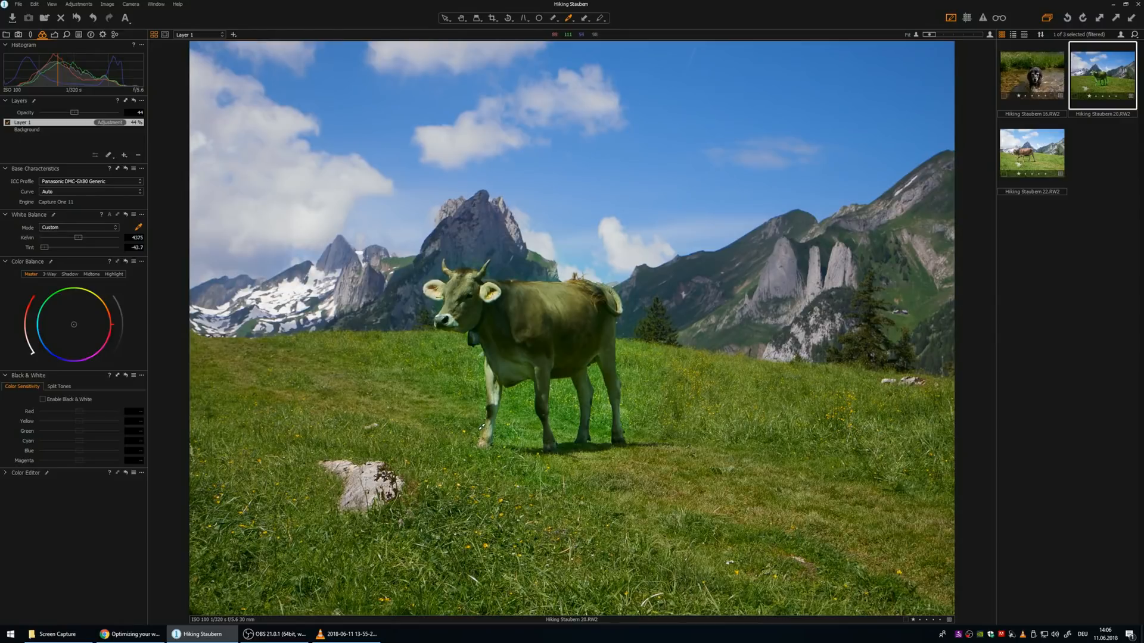
key("ctrl+z")
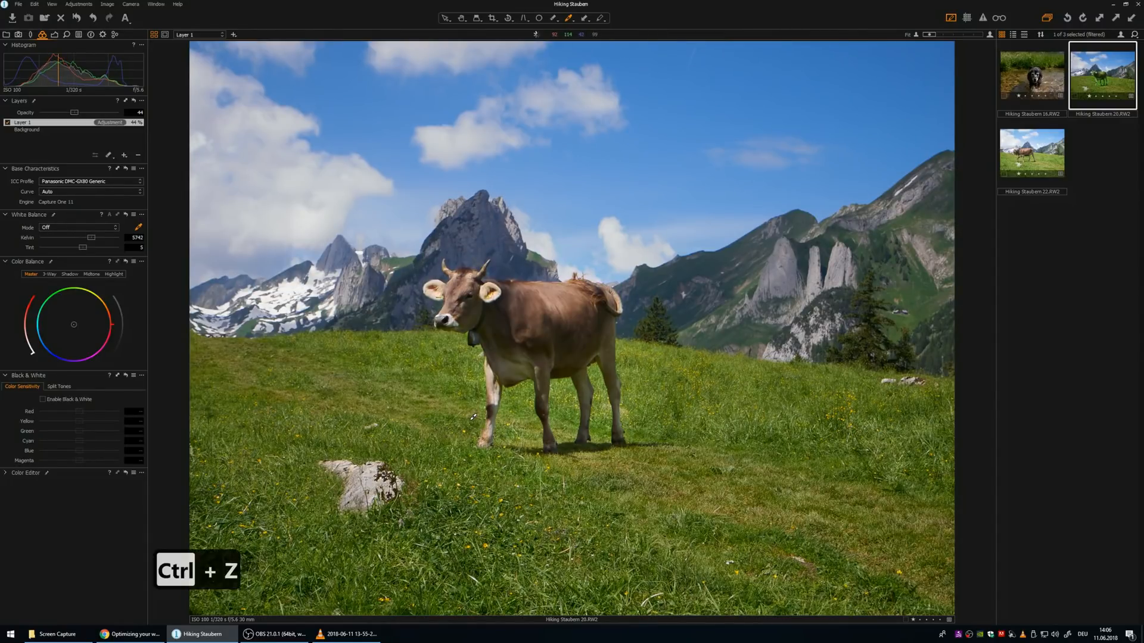
- Set the Background layer's white balance by sampling the pale cloud just above the snowy mountains
left_click(37, 130)
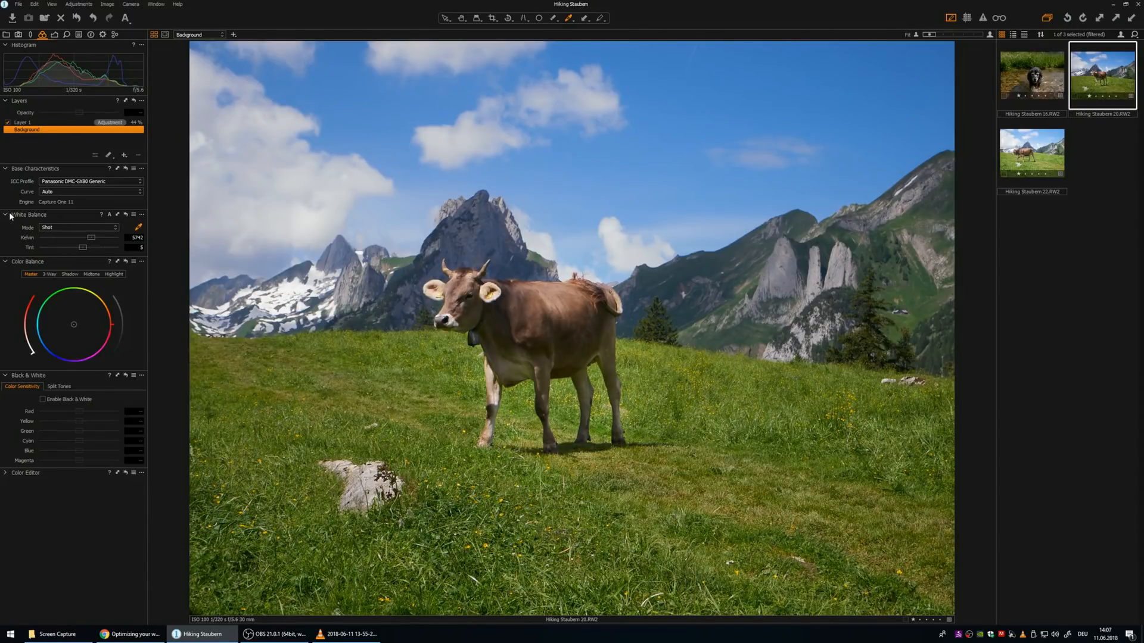
left_click(138, 227)
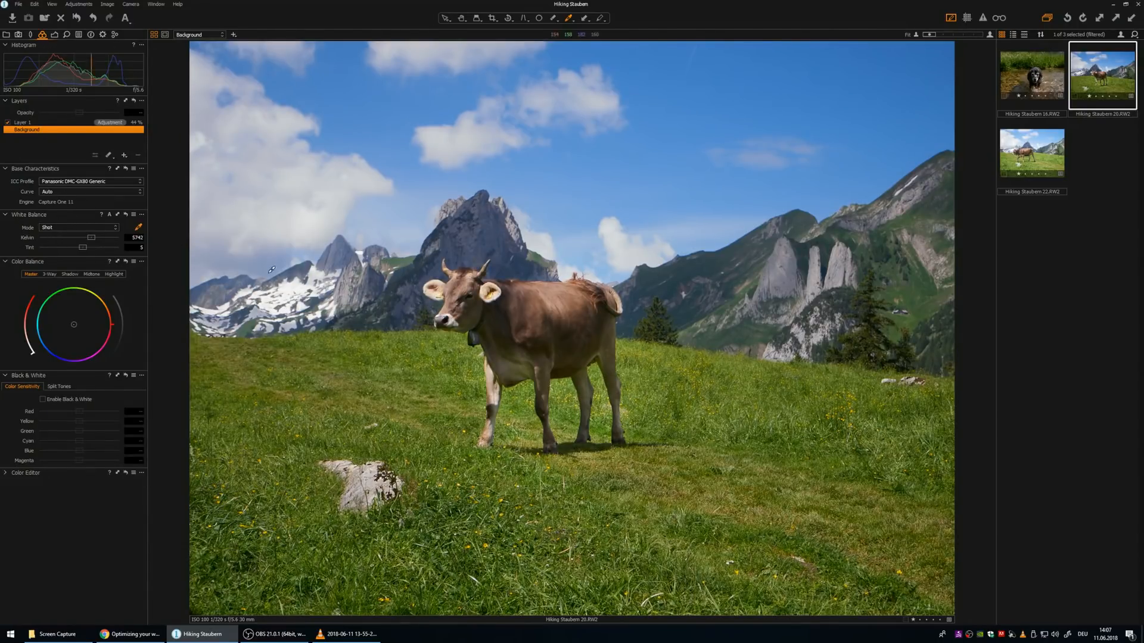
left_click(316, 273)
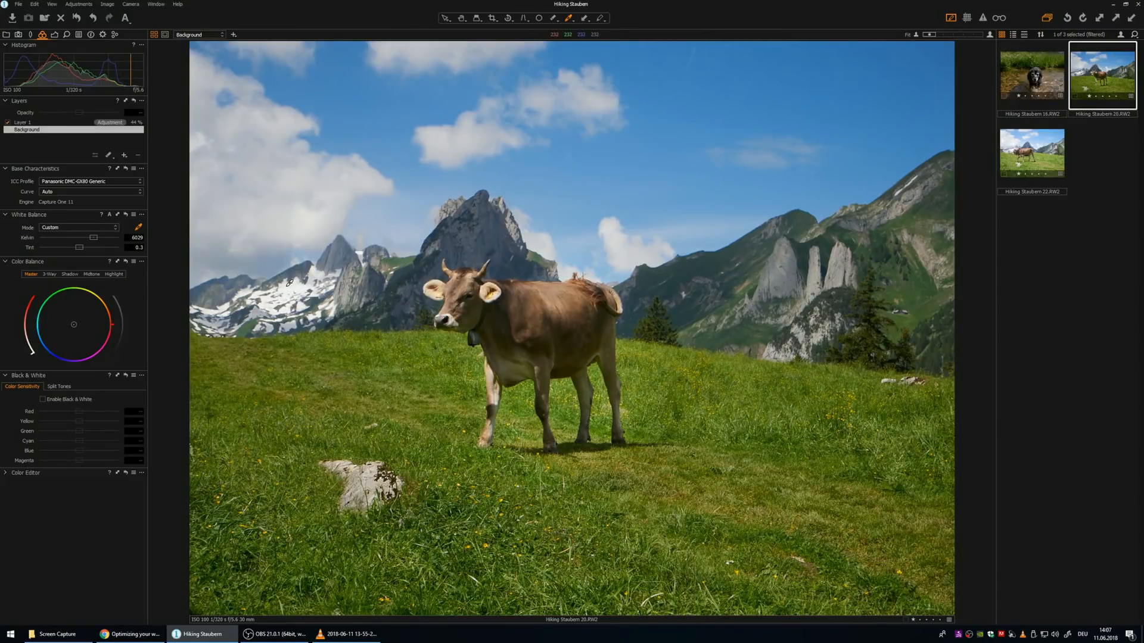
left_click(291, 285)
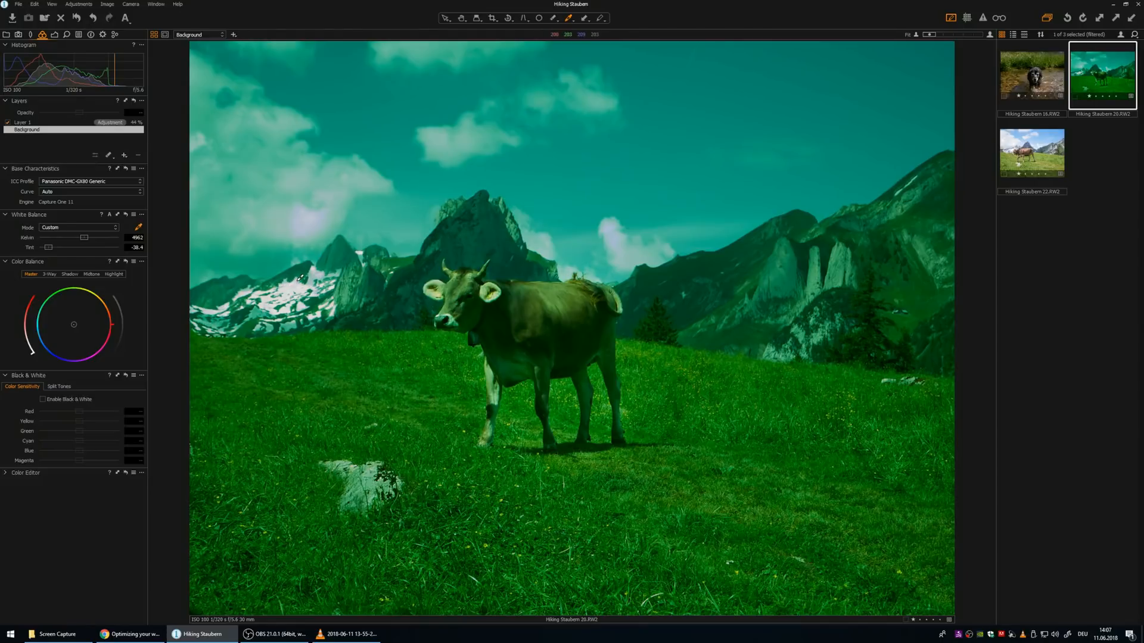
left_click(319, 270)
left_click(319, 270)
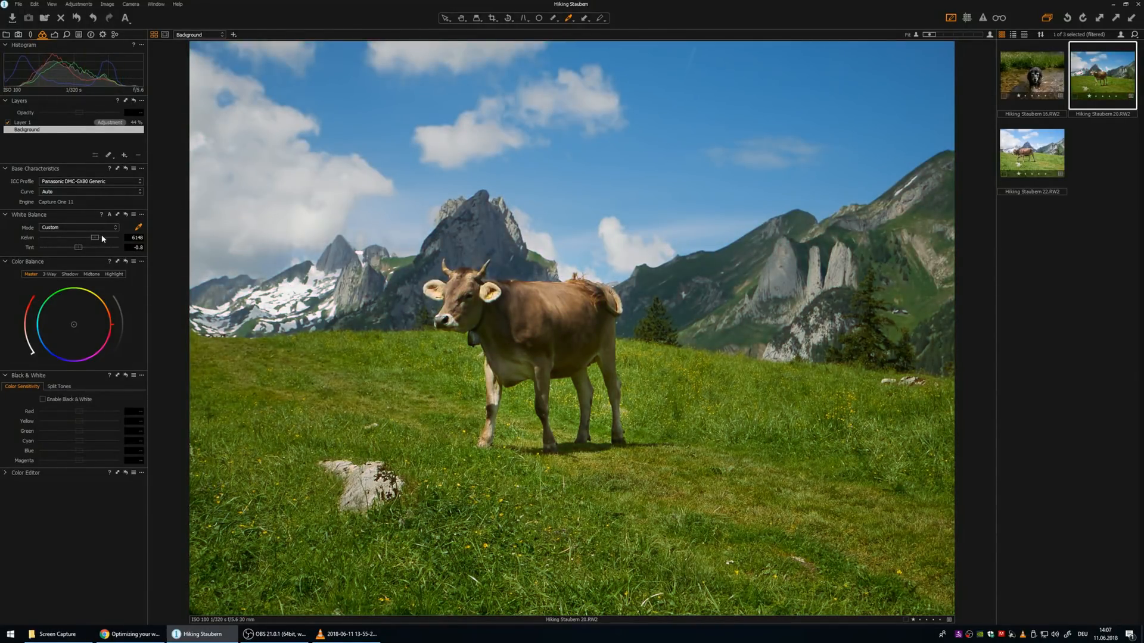
- Warm the Background layer with a white balance of 6385 Kelvin and a master colour balance shifted slightly toward orange
left_click_drag(95, 240, 98, 241)
mouse_move(77, 323)
left_mouse_down()
mouse_move(100, 335)
mouse_move(101, 319)
mouse_move(87, 317)
left_mouse_up()
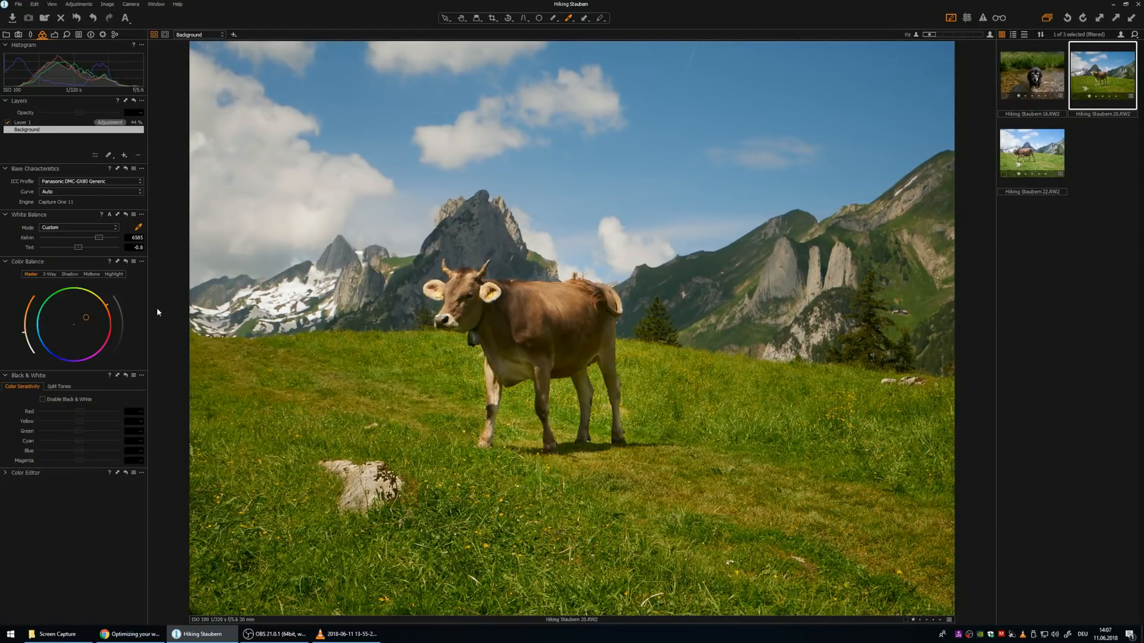
left_click(586, 20)
left_click(587, 19)
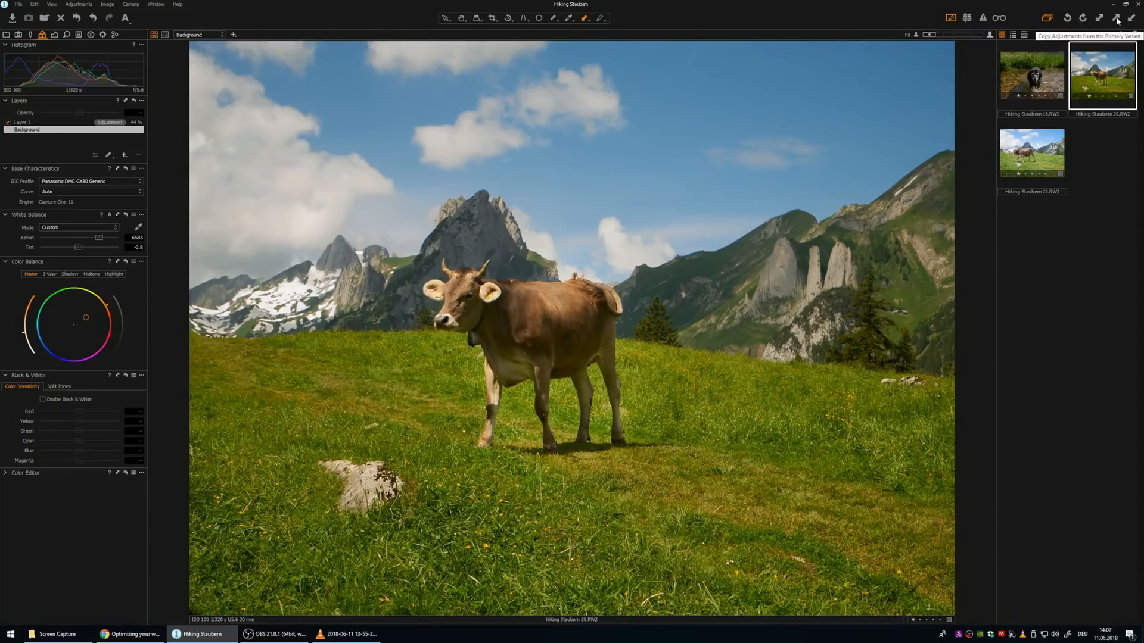
- Draw several freehand white annotation strokes and a small closed shape across the clouds and sky
left_click(600, 18)
mouse_move(352, 117)
left_mouse_down()
mouse_move(351, 176)
mouse_move(376, 102)
mouse_move(322, 163)
mouse_move(374, 171)
left_mouse_up()
left_click_drag(471, 80, 447, 216)
left_click_drag(370, 169, 562, 186)
left_click_drag(552, 115, 606, 221)
left_click_drag(711, 129, 641, 207)
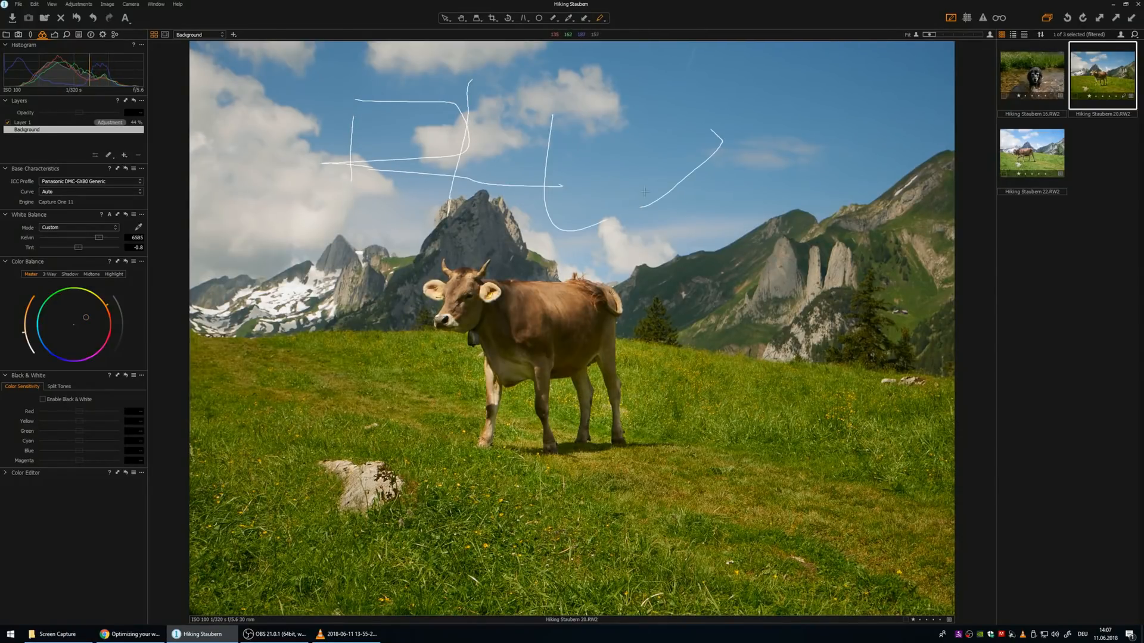
mouse_move(615, 141)
left_mouse_down()
mouse_move(614, 174)
mouse_move(614, 140)
left_mouse_up()
- Circle the cow's eye and the ear beside it with freehand annotations
mouse_move(477, 295)
left_mouse_down()
mouse_move(462, 294)
mouse_move(477, 294)
left_mouse_up()
scroll(469, 301, "up", 5)
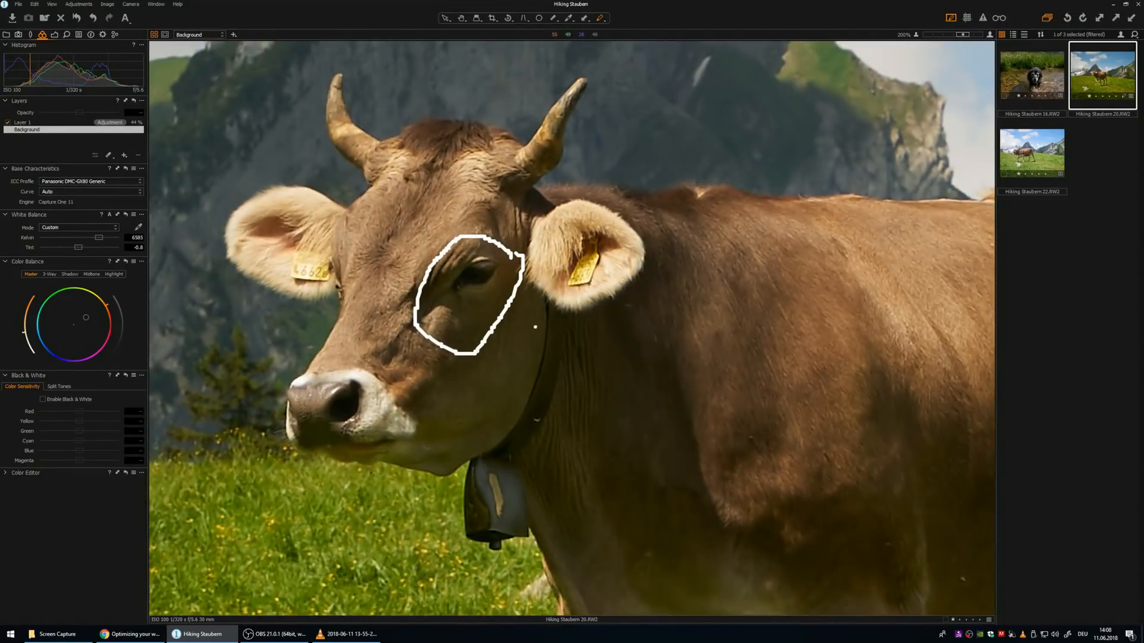
scroll(528, 321, "down", 5)
scroll(513, 313, "up", 6)
scroll(517, 312, "down", 1)
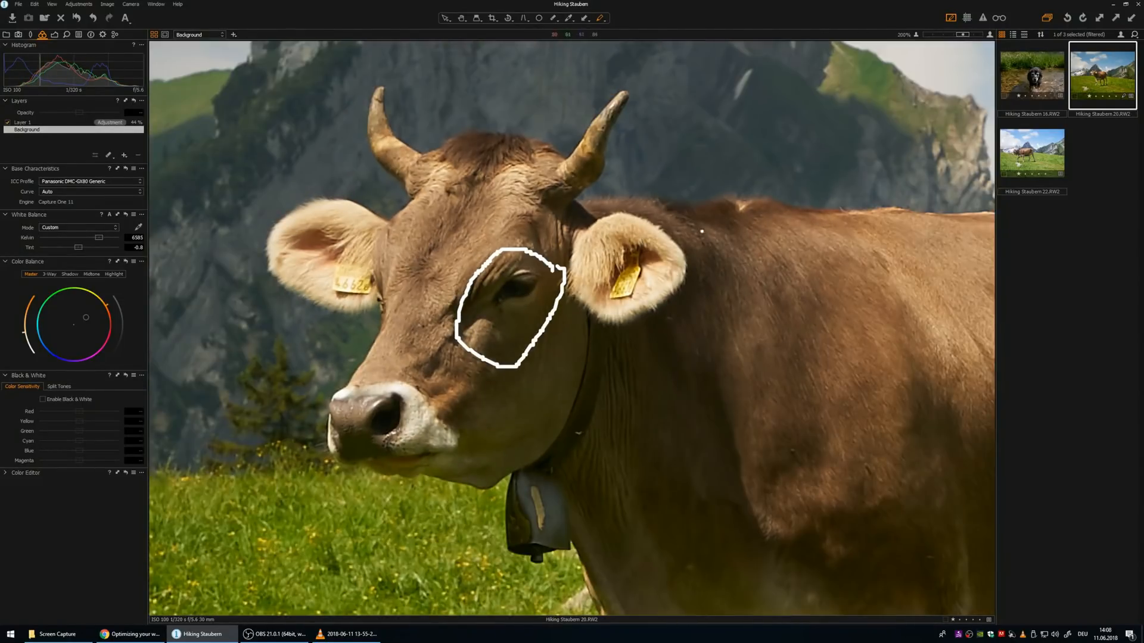
mouse_move(666, 217)
left_mouse_down()
mouse_move(655, 354)
mouse_move(625, 214)
left_mouse_up()
scroll(454, 291, "down", 5)
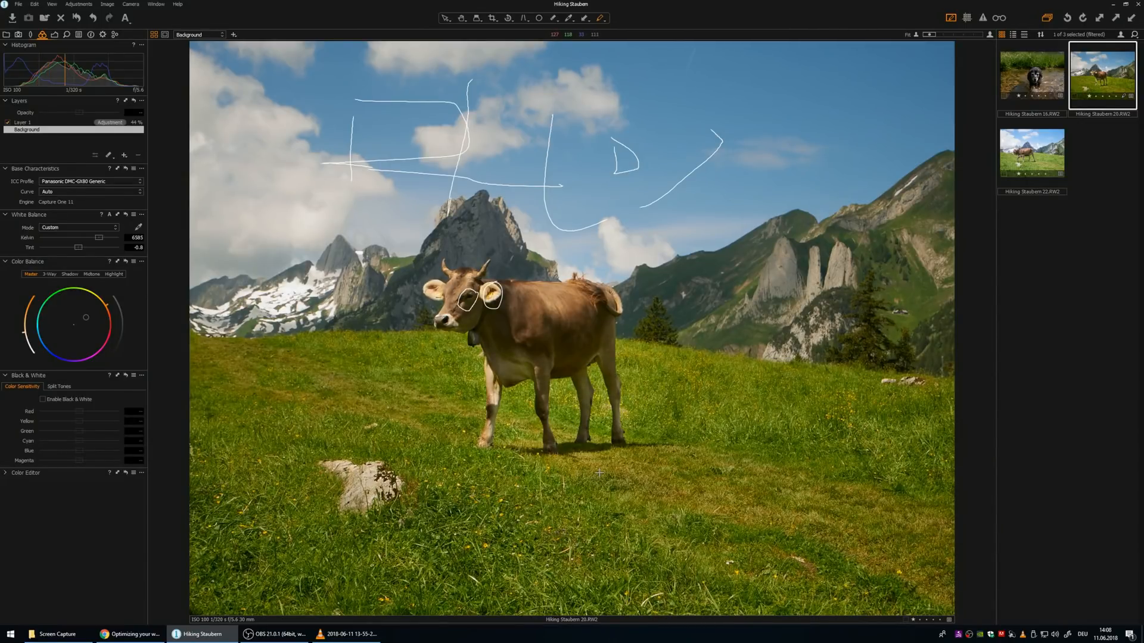
- Switch to erasing annotations and reset the annotation settings to clear every drawn mark from the photo
left_click(602, 19)
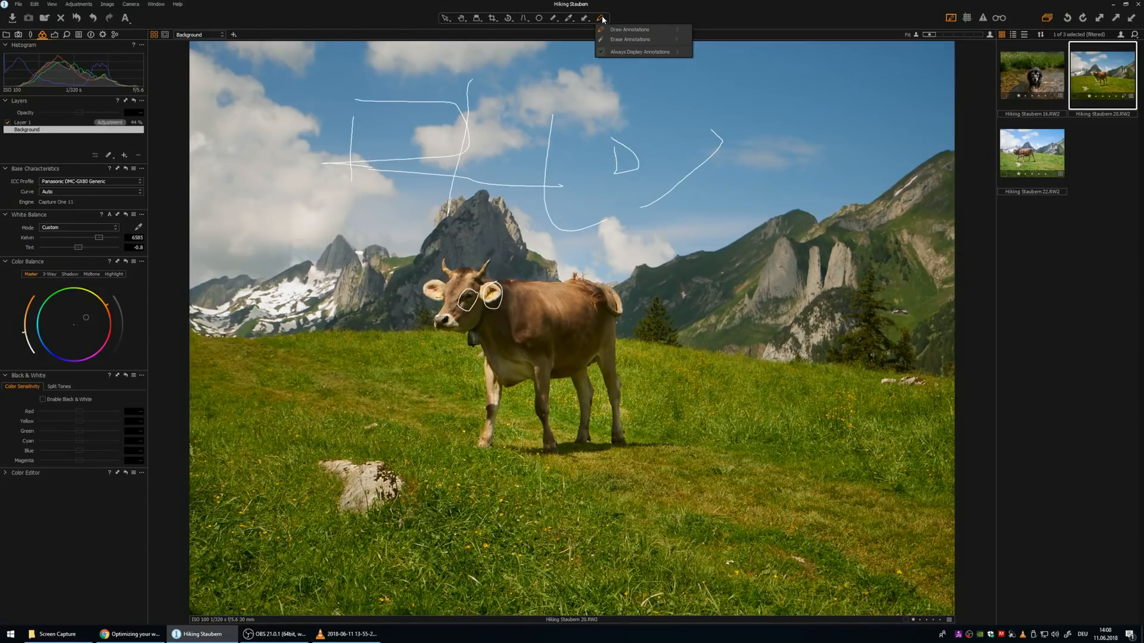
left_click(630, 41)
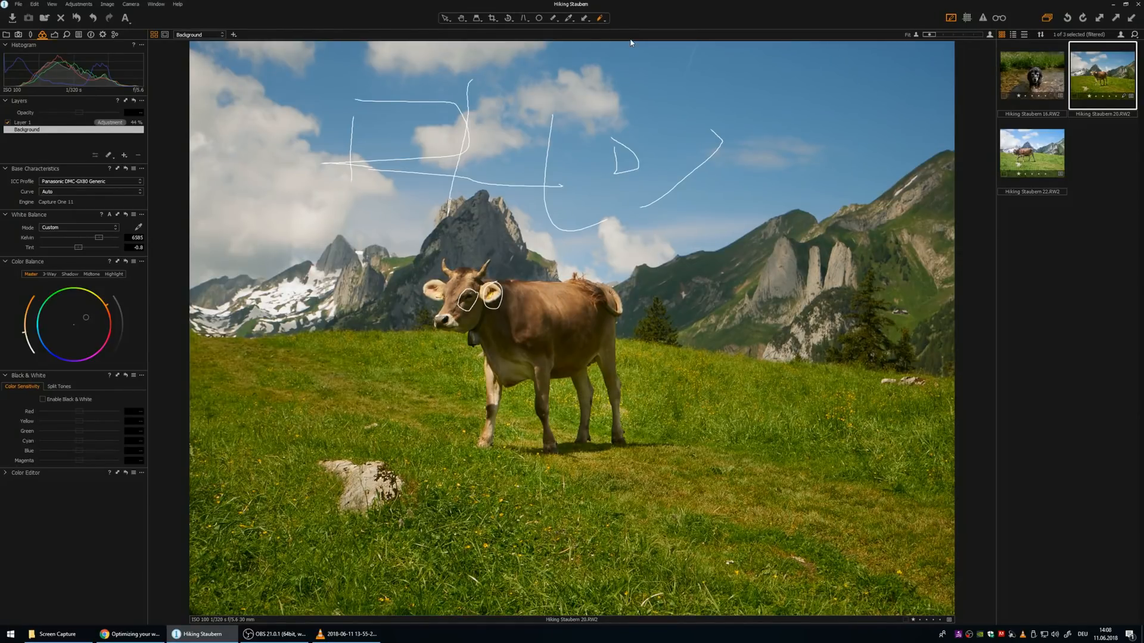
right_click(644, 133)
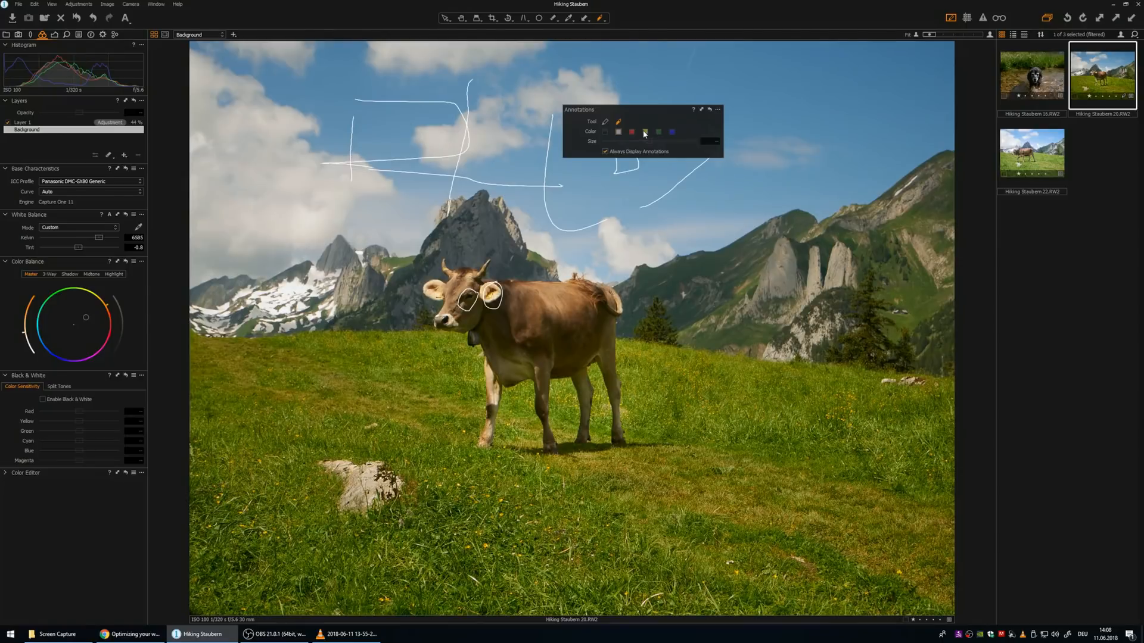
left_click(710, 111)
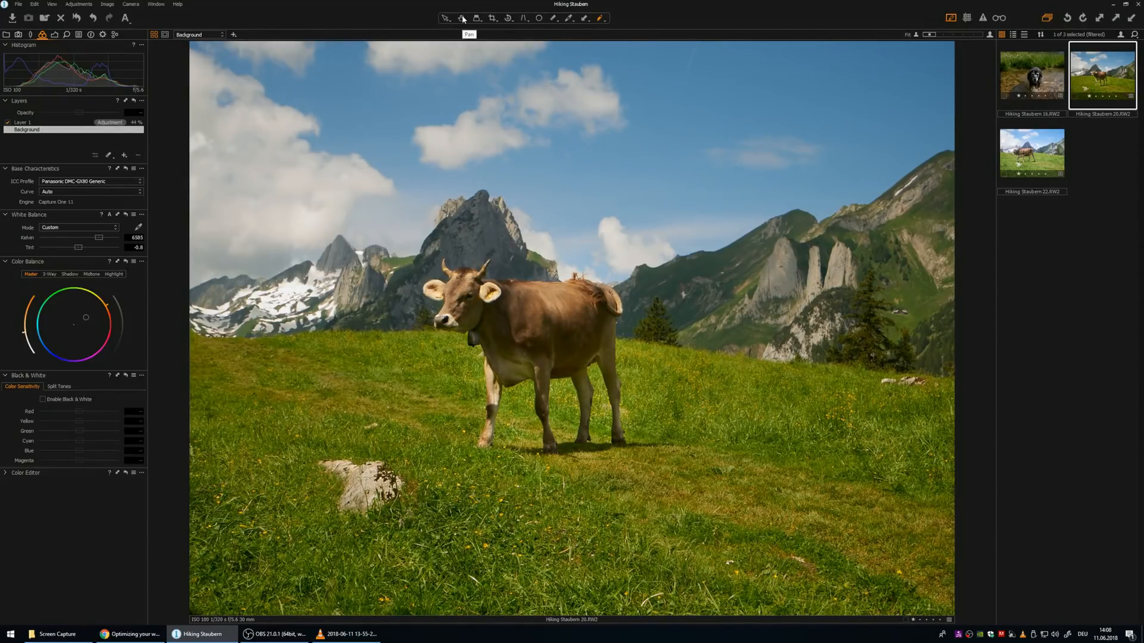
- Crop the photo to about 12.1 by 9.1 inches and reposition the crop frame around the cow
key("h")
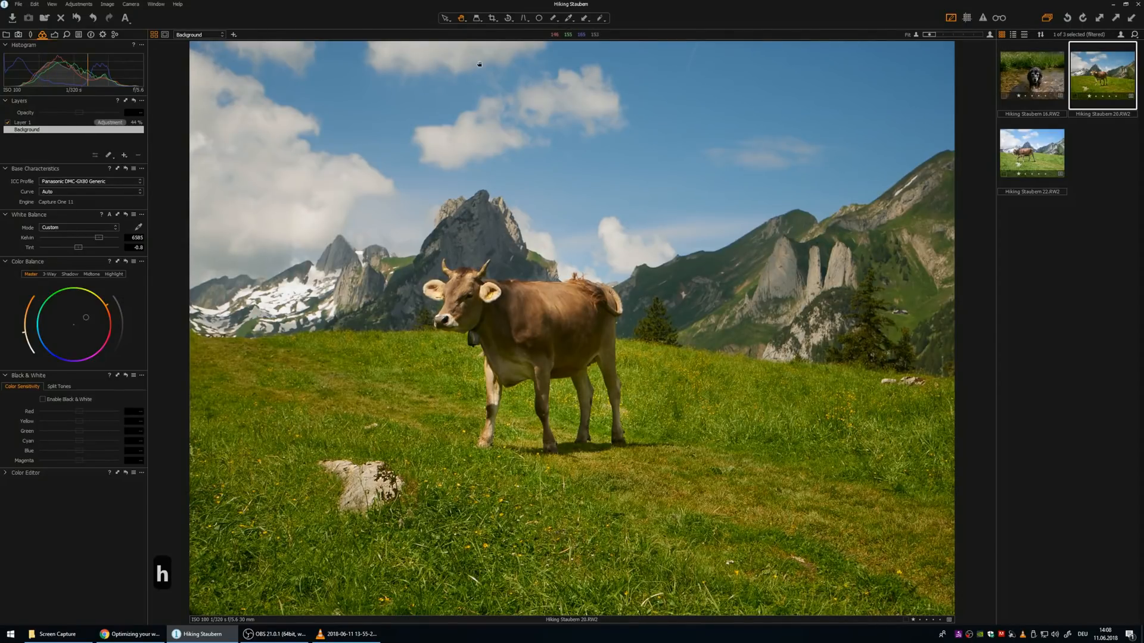
key("c")
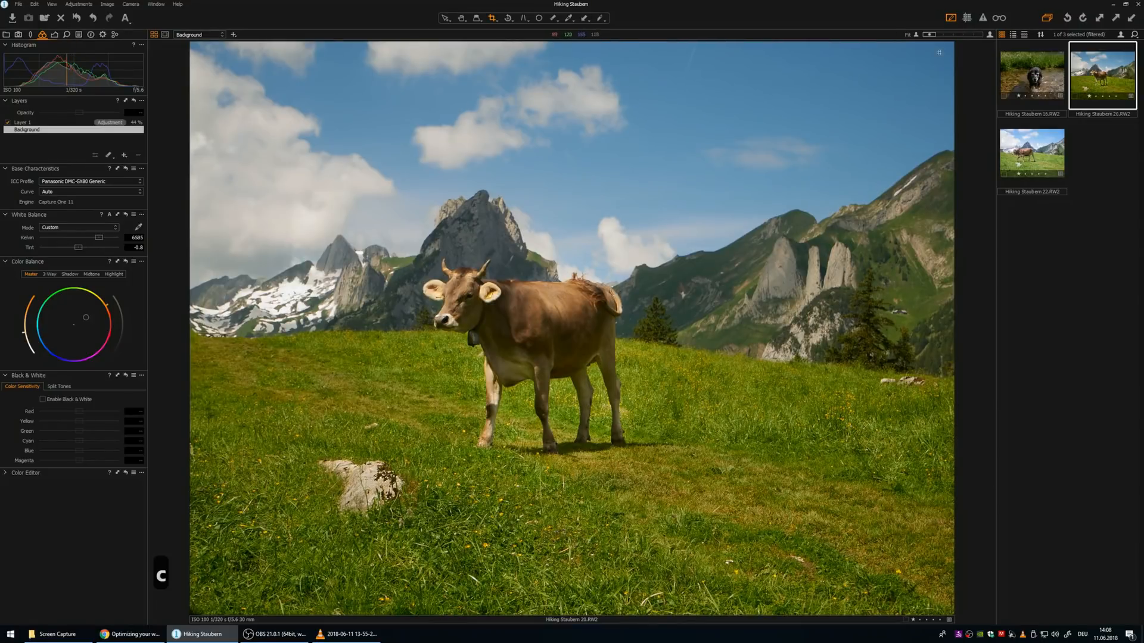
left_click_drag(190, 614, 794, 161)
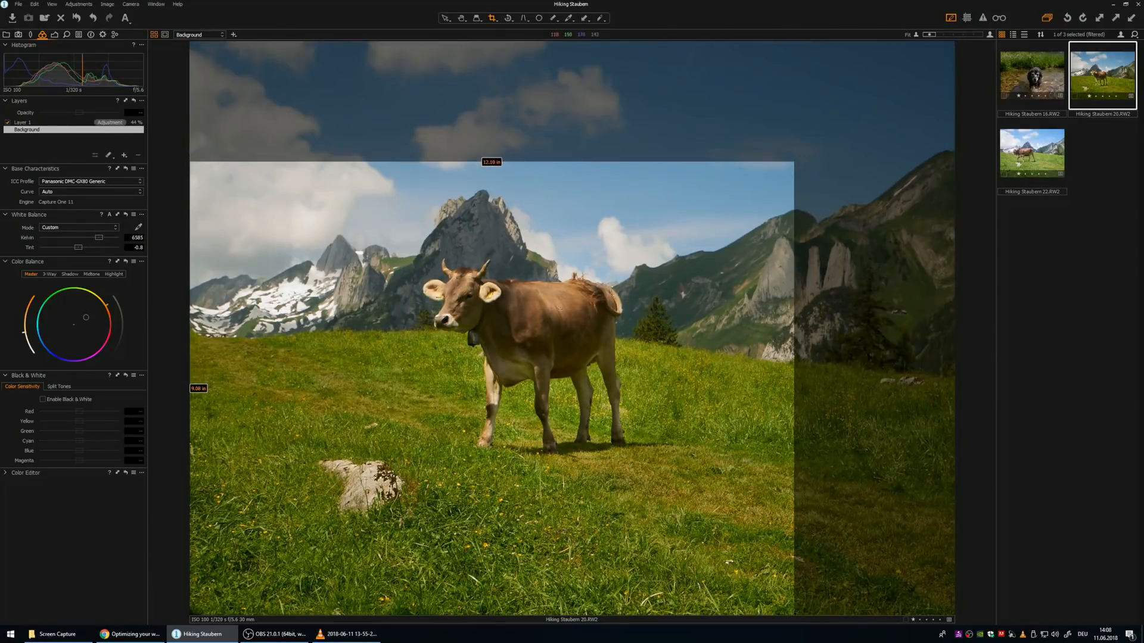
left_click_drag(478, 376, 500, 334)
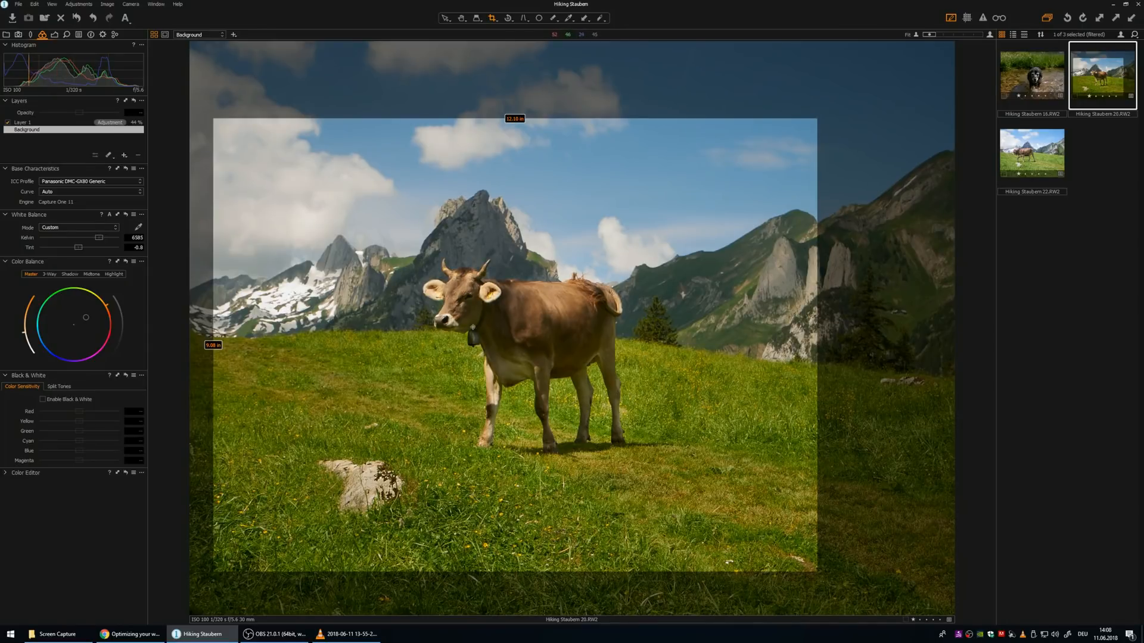
- Shift the crop frame to the photo's left edge and leave cropping for the Pan tool
left_click_drag(566, 327, 540, 328)
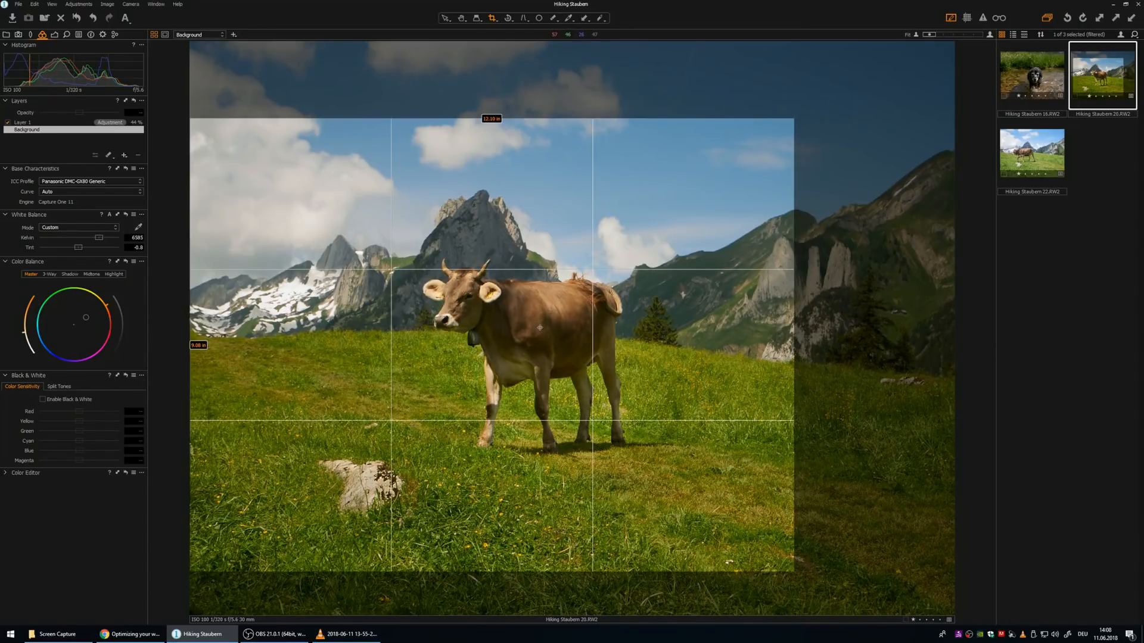
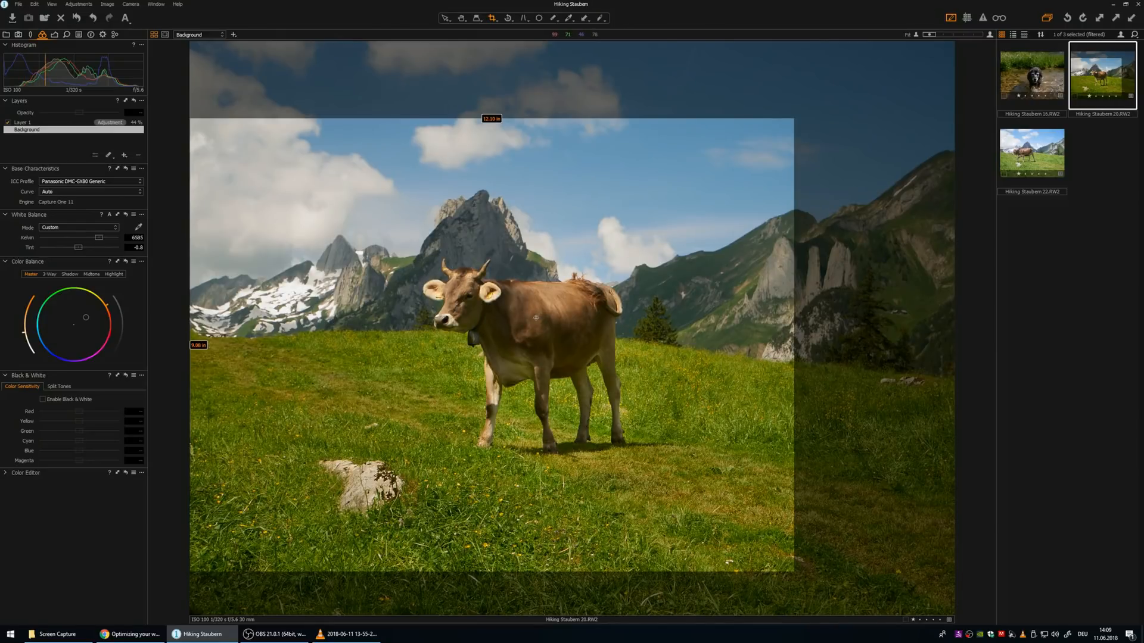
key("h")
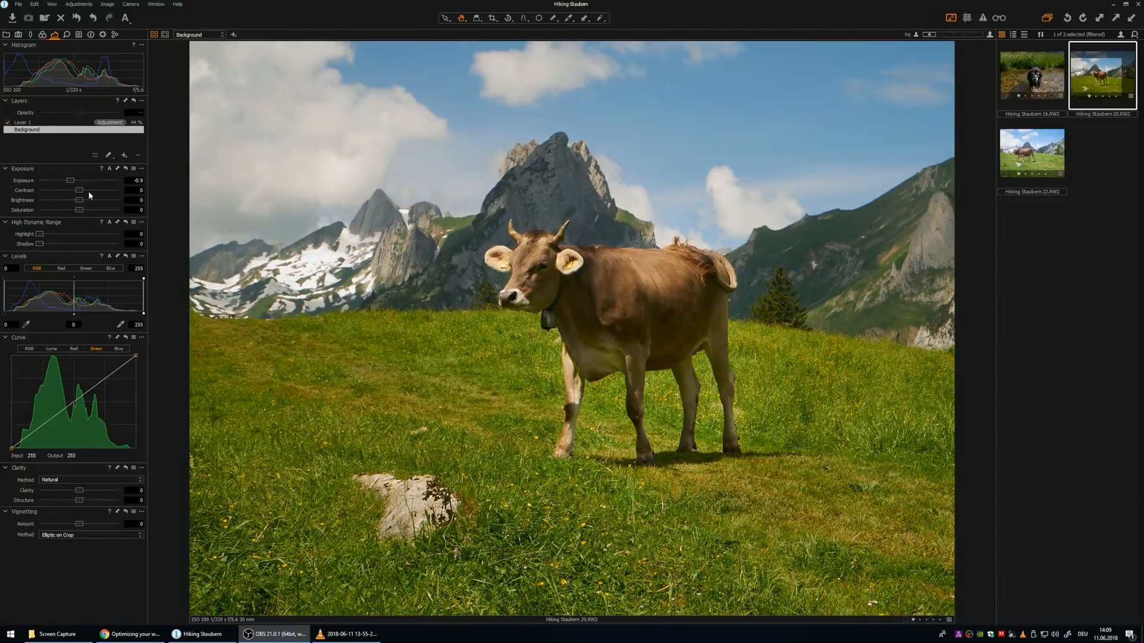
- Set the contrast to 4, and try a brightness of -44 before resetting it to 0
mouse_move(80, 191)
left_mouse_down()
mouse_move(87, 203)
mouse_move(75, 203)
left_mouse_up()
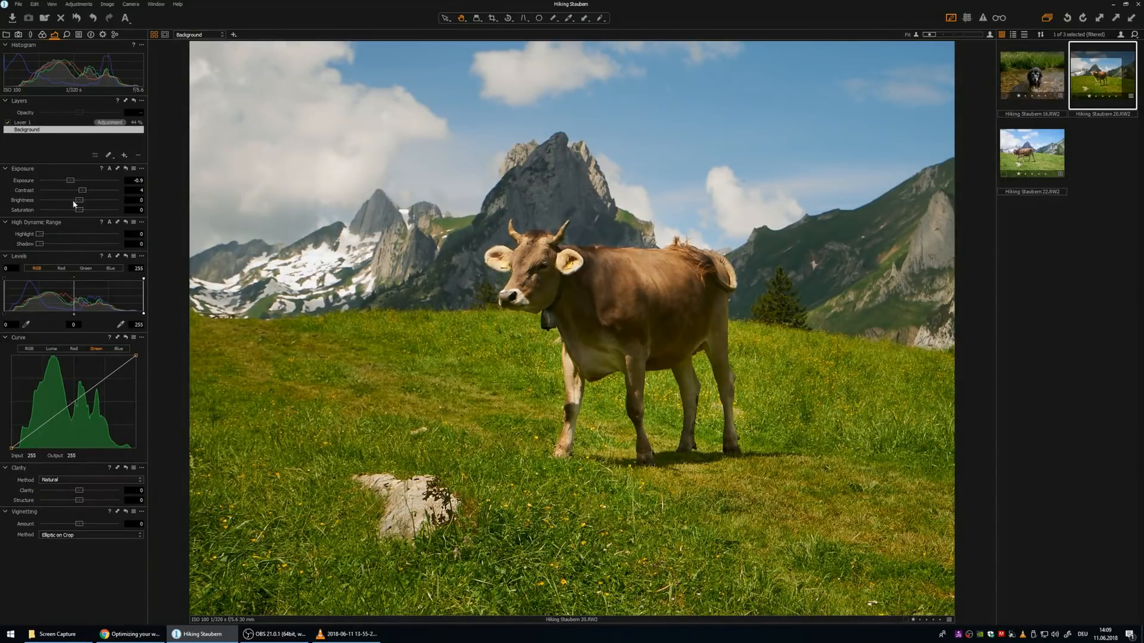
left_click_drag(75, 201, 46, 201)
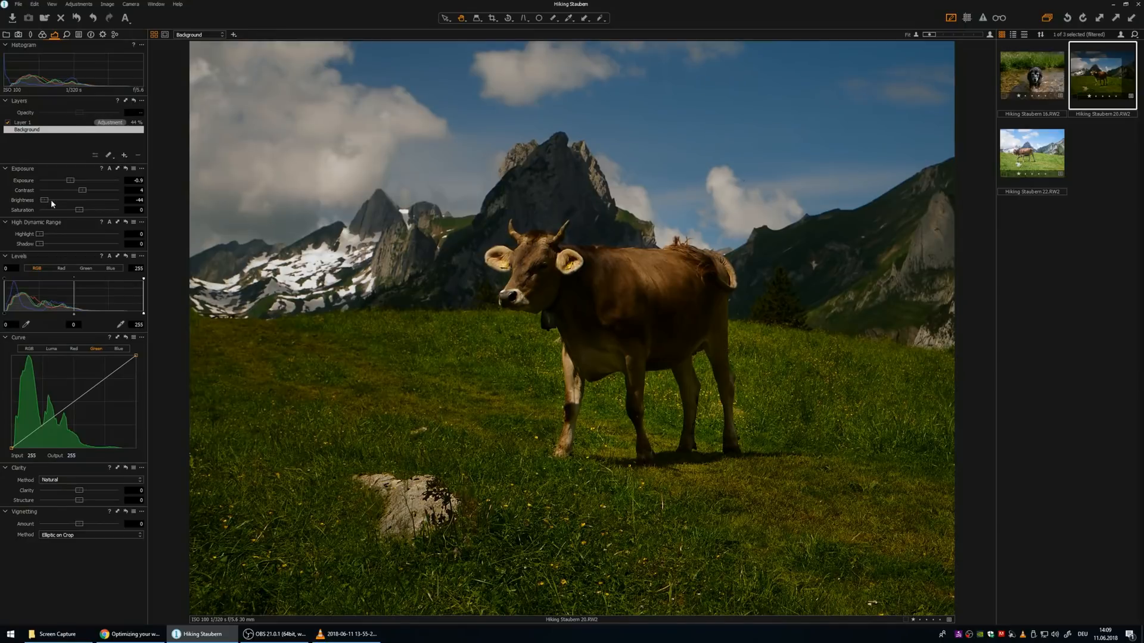
double_click(52, 199)
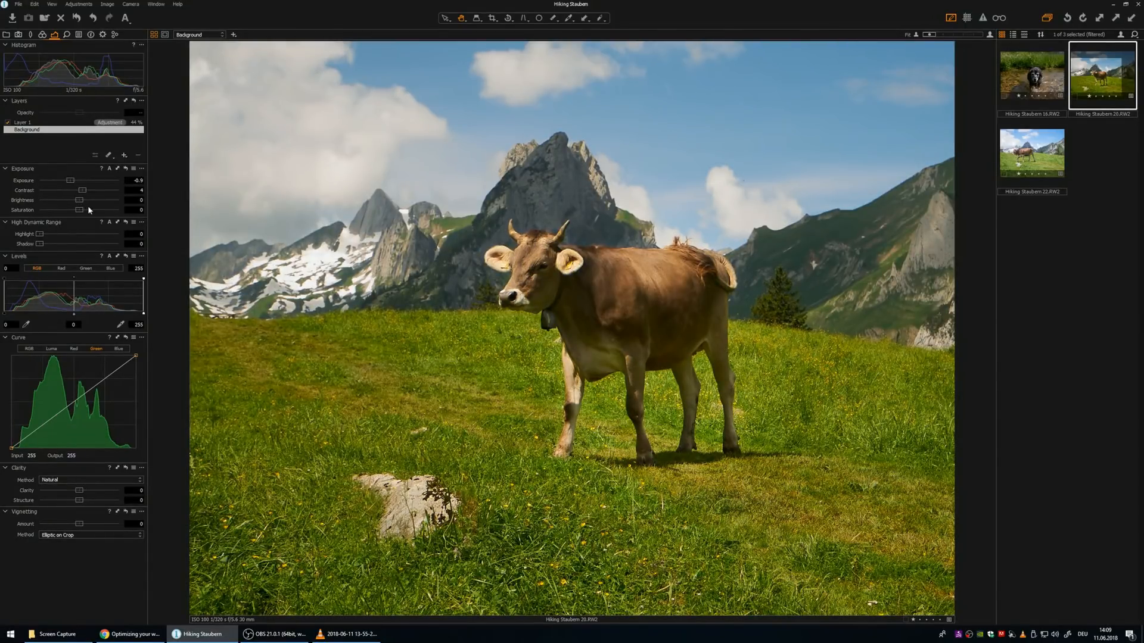
- Try a saturation of -31, reset it, and set the saturation to -3
left_click_drag(79, 211, 67, 212)
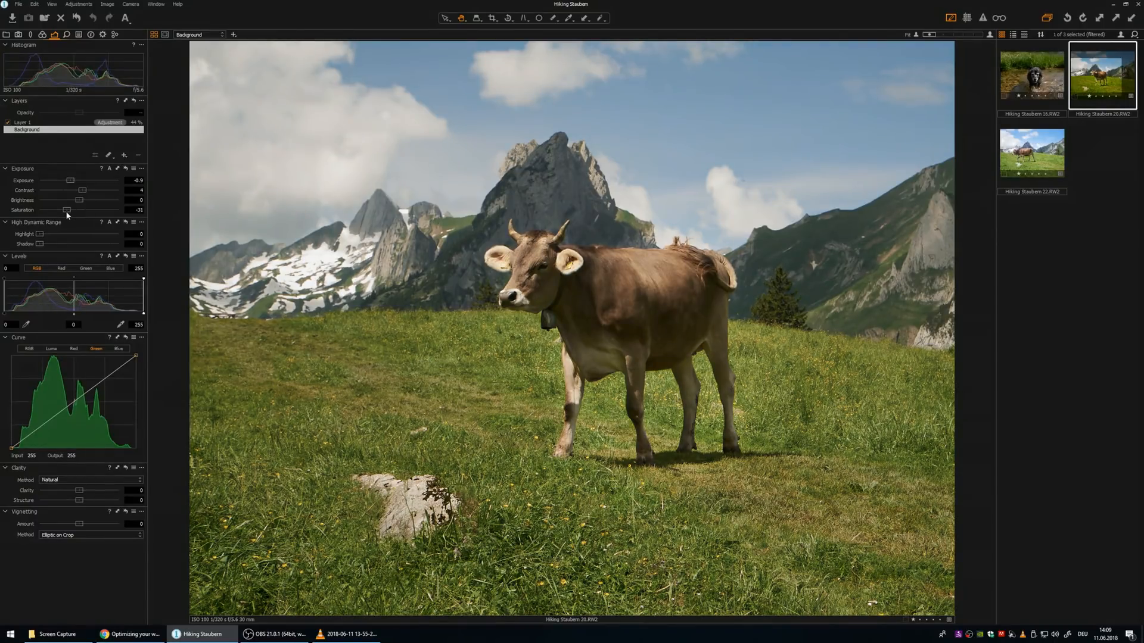
double_click(68, 212)
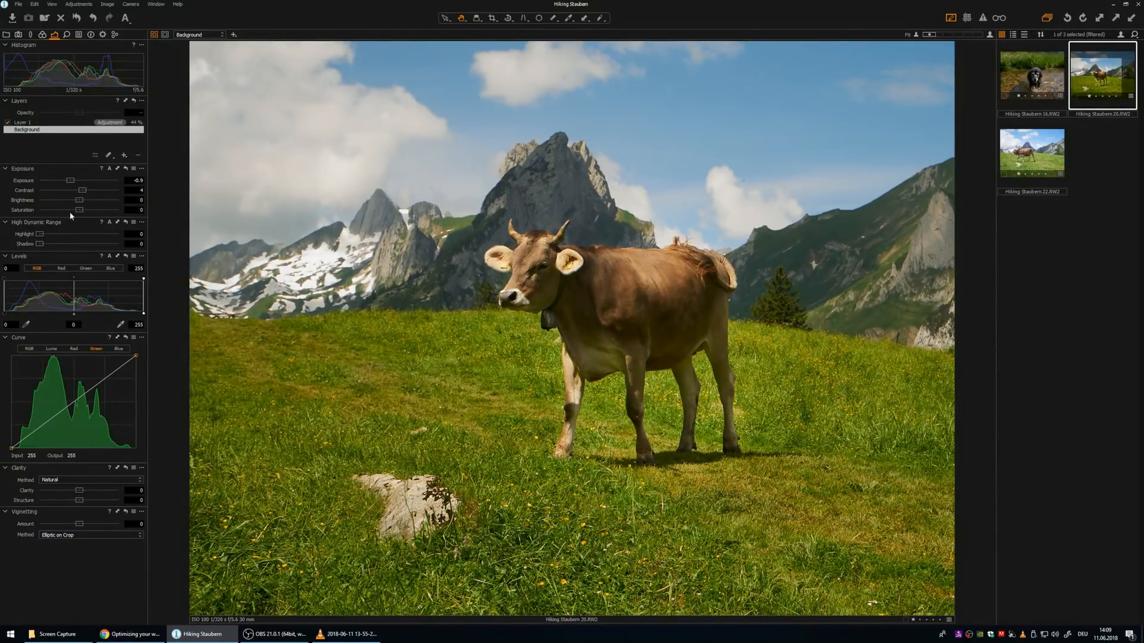
left_click_drag(76, 212, 153, 213)
type("5")
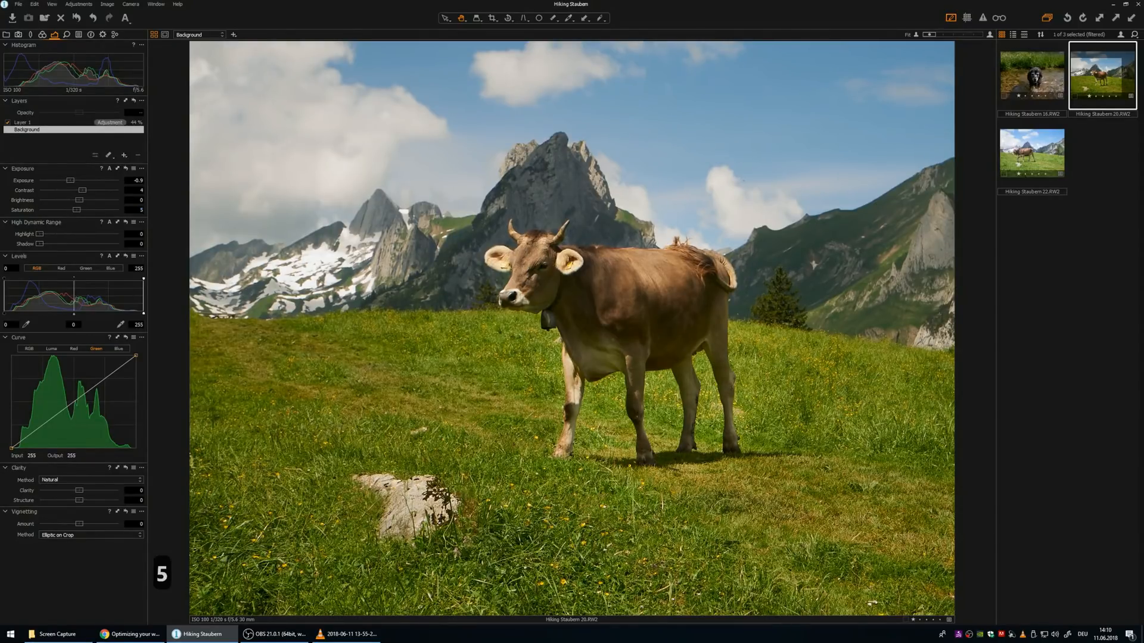
key("BackSpace")
type("-3")
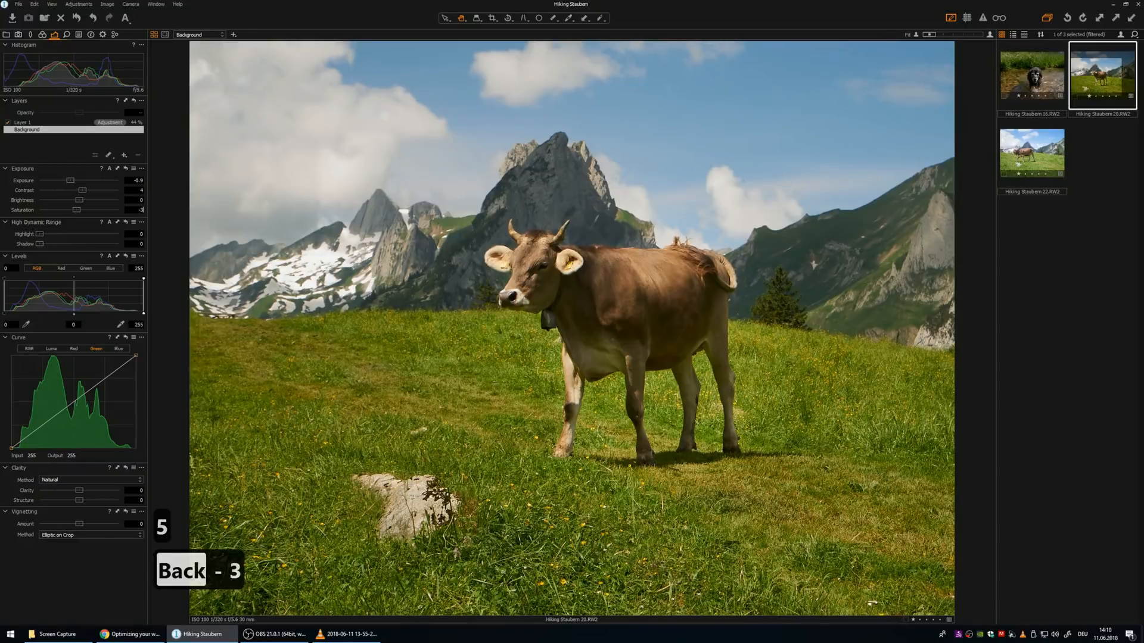
key("Return")
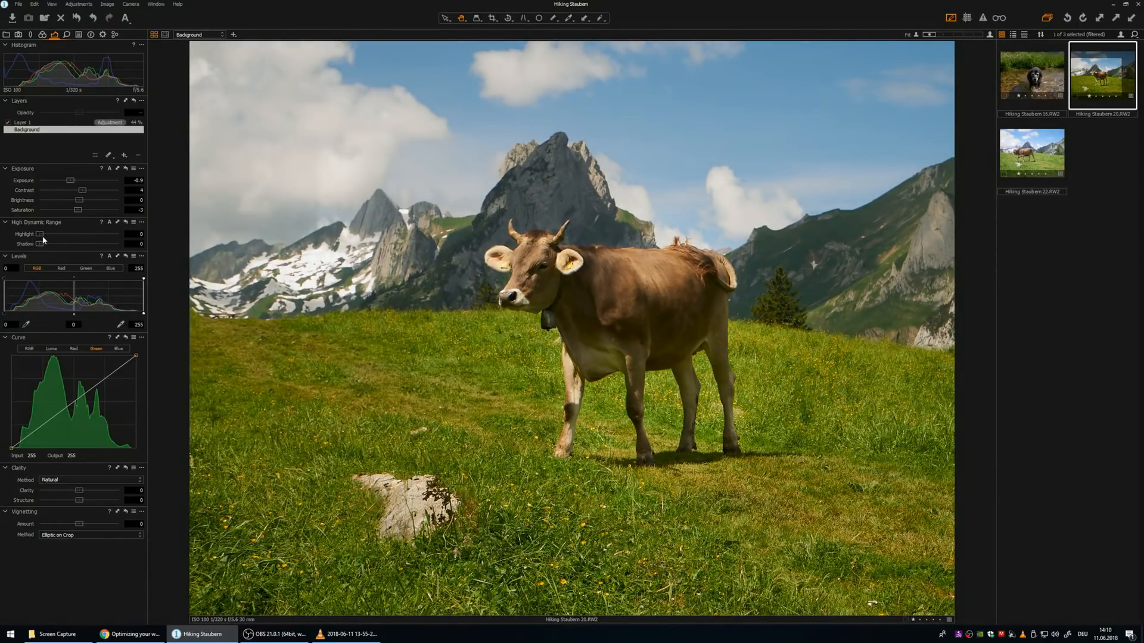
- Set the High Dynamic Range highlight recovery to 57, and try a shadow recovery of 69 before resetting it to 0
left_click_drag(37, 239, 117, 244)
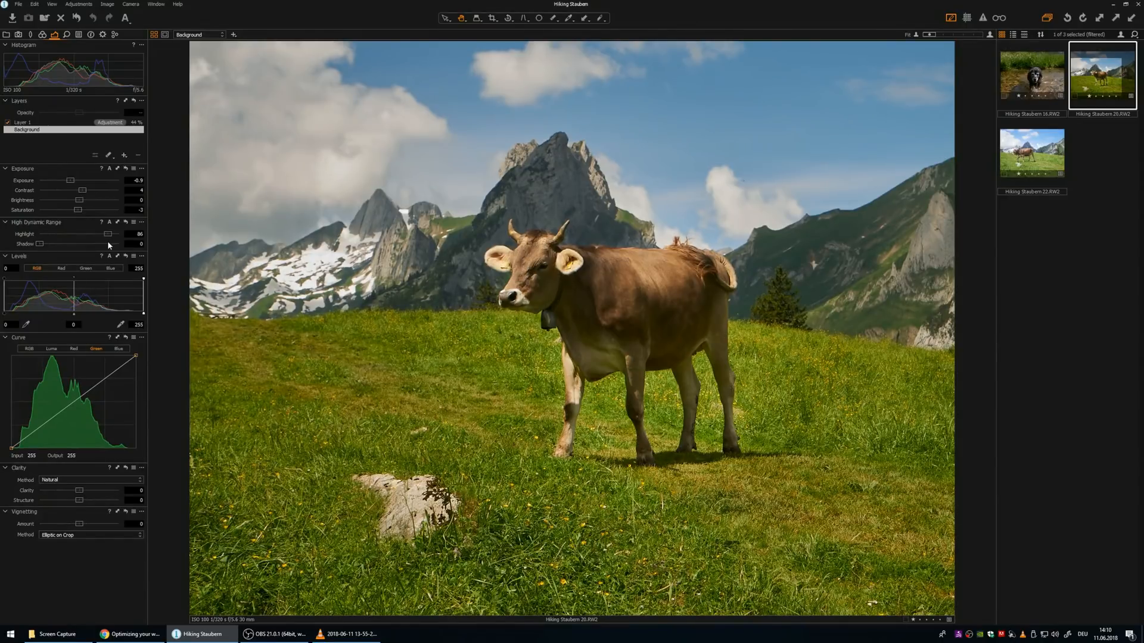
mouse_move(108, 242)
left_mouse_down()
mouse_move(17, 254)
mouse_move(108, 237)
mouse_move(86, 236)
left_mouse_up()
left_click_drag(40, 244, 91, 249)
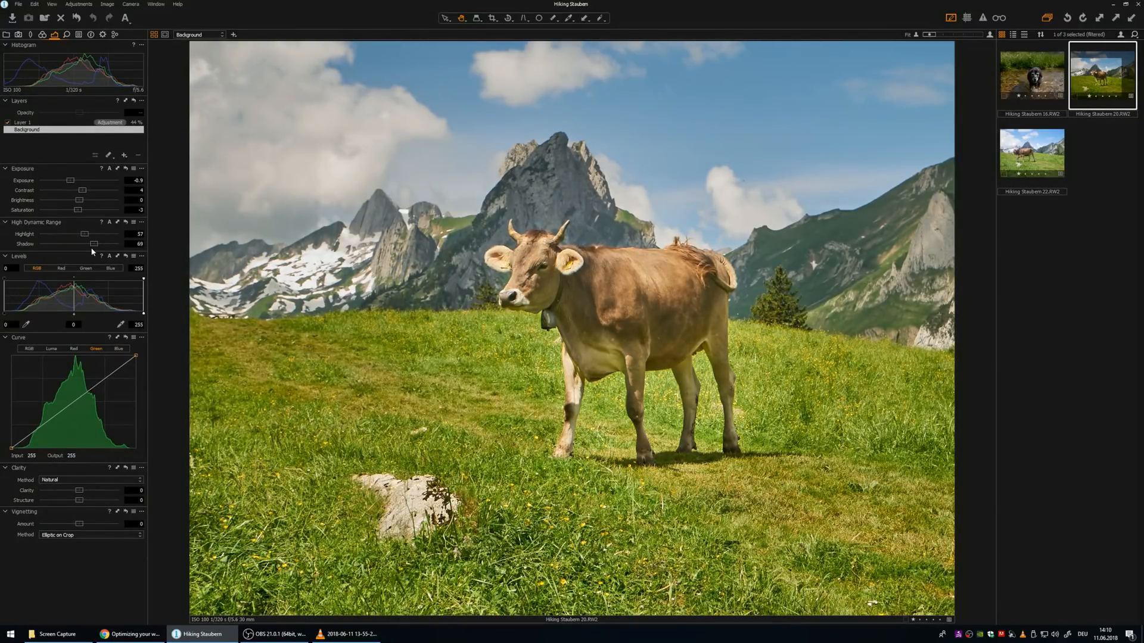
double_click(93, 245)
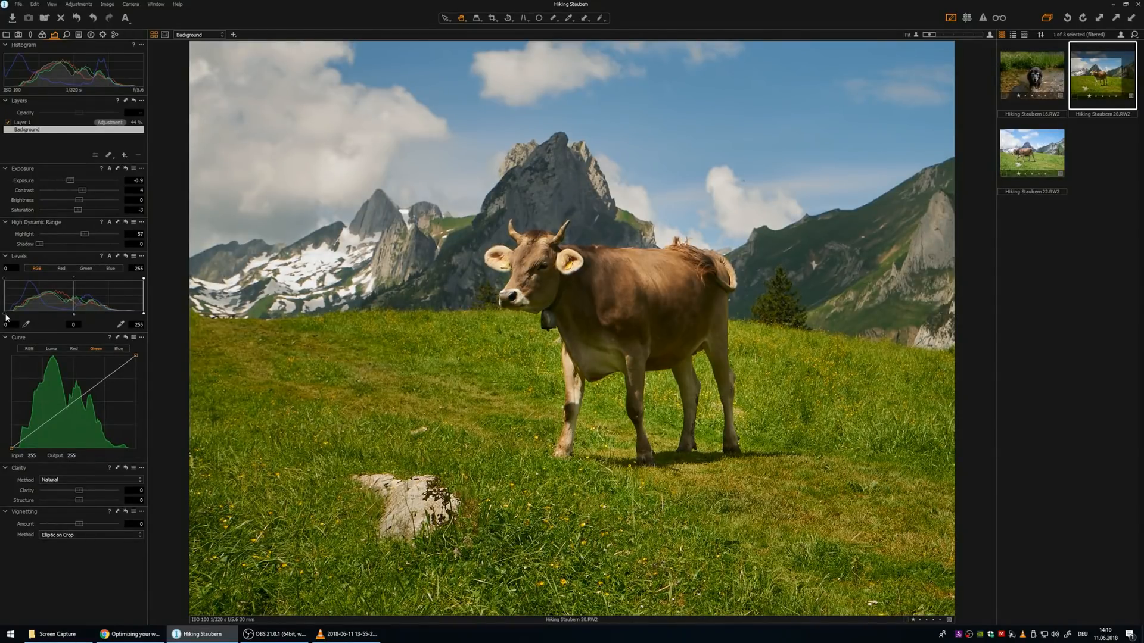
- Set the RGB input levels to 10 and 236, and try an output black level of 34 before returning it to 0
left_click_drag(5, 315, 4, 315)
left_click_drag(5, 317, 7, 318)
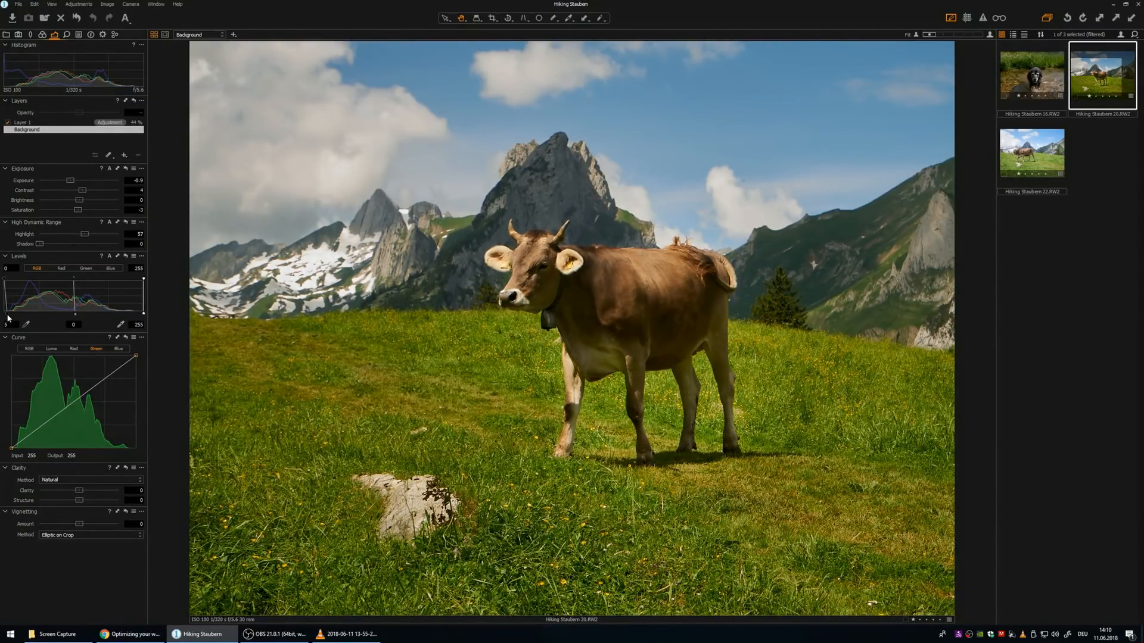
left_click_drag(8, 319, 21, 326)
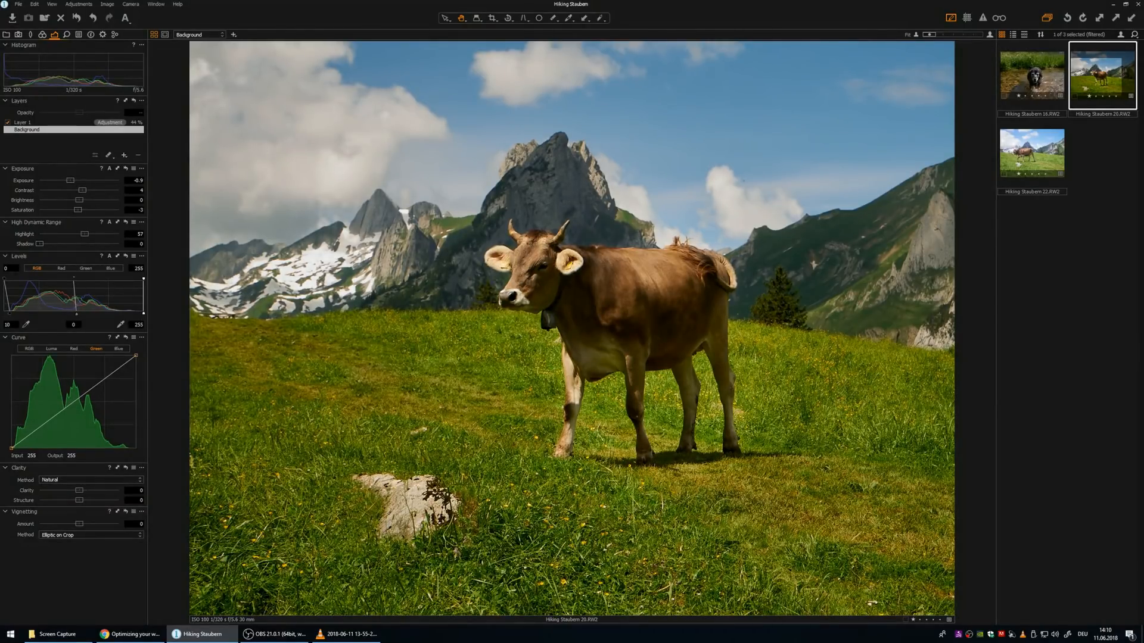
left_click_drag(143, 313, 127, 314)
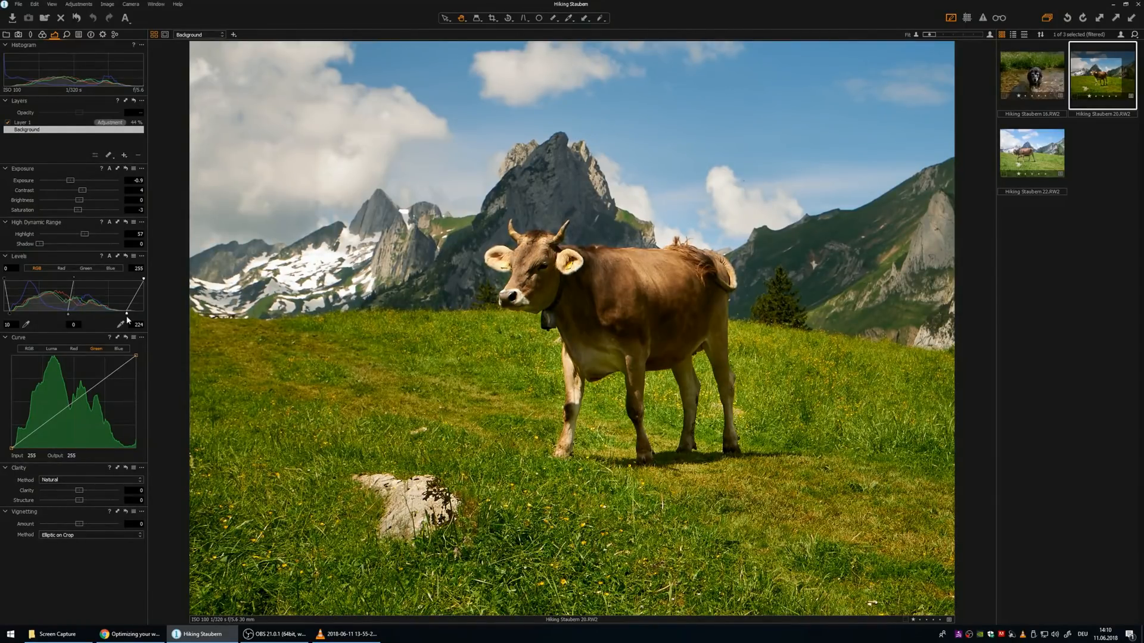
left_click_drag(127, 314, 133, 313)
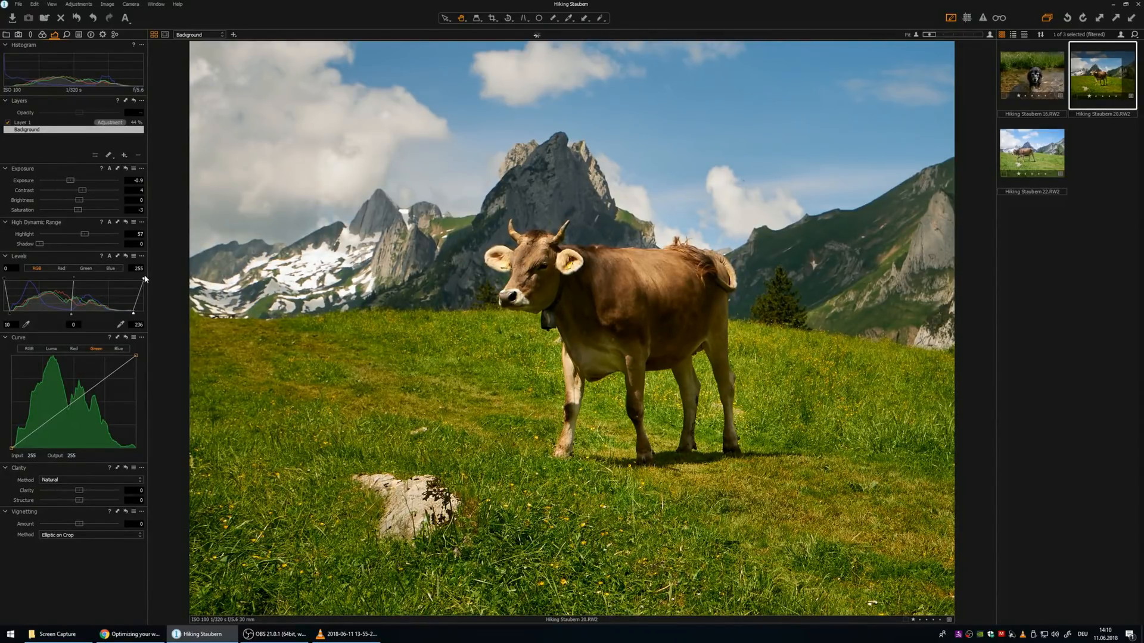
left_click_drag(6, 278, 23, 285)
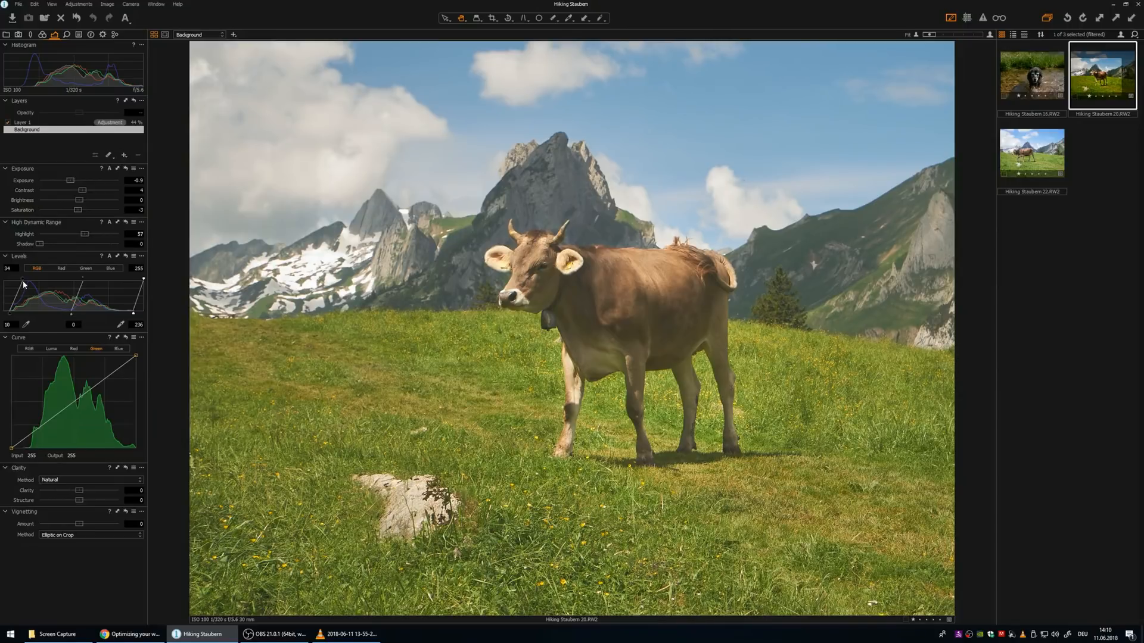
left_click_drag(23, 285, 6, 278)
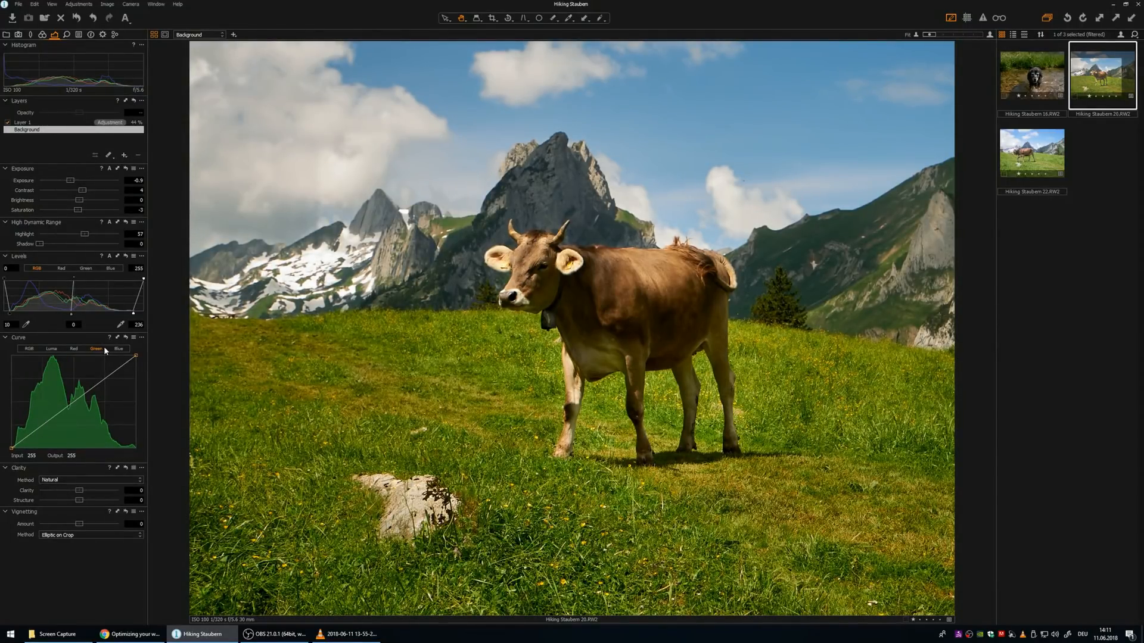
- Shape the RGB curve with a shadow point and a slightly raised midtone point, and lift its black endpoint slightly
left_click(29, 348)
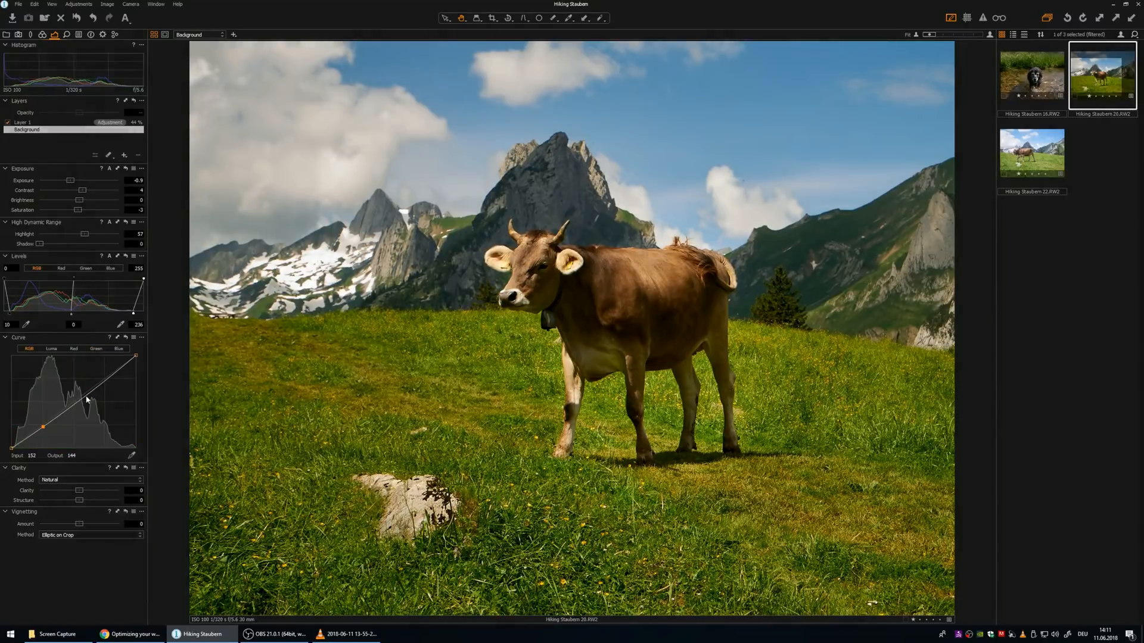
left_click(43, 427)
left_click_drag(86, 397, 82, 395)
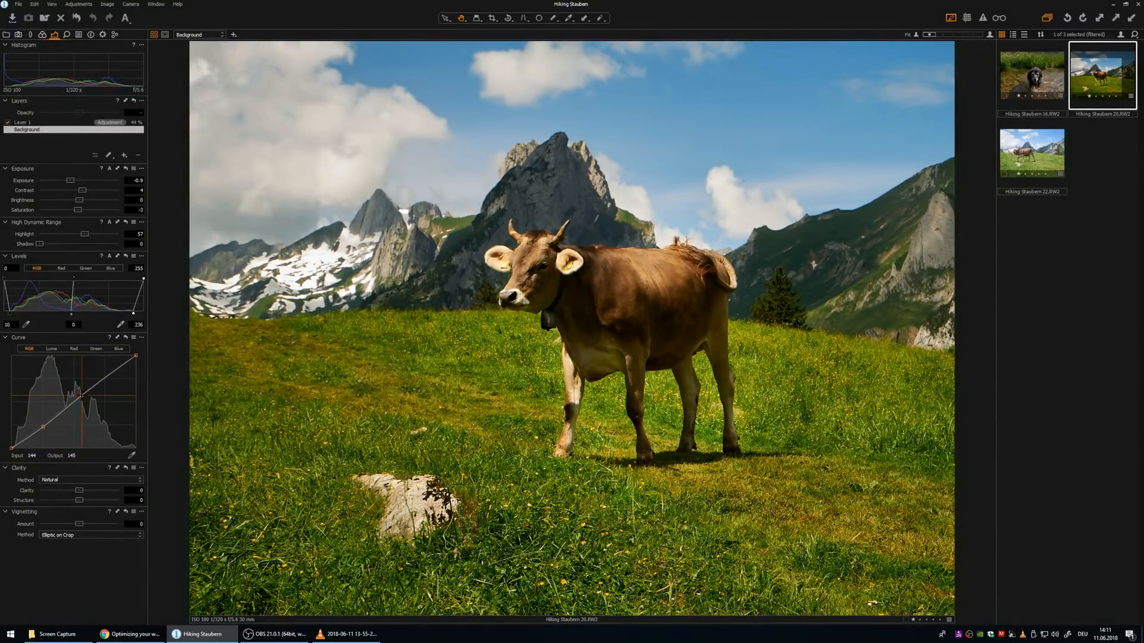
left_click(136, 355)
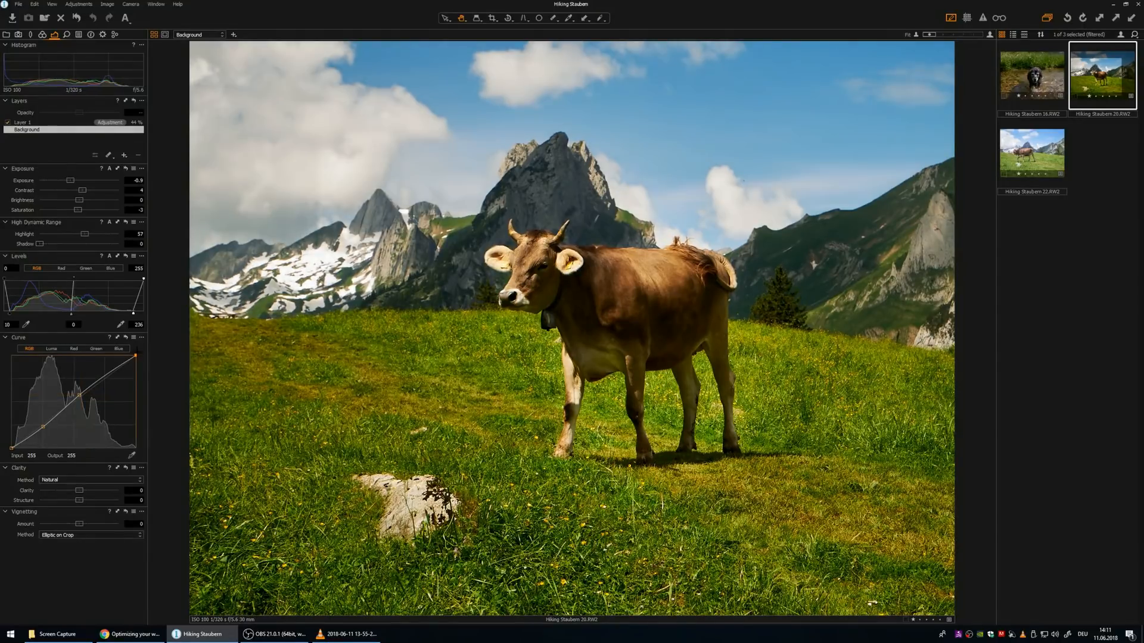
left_click(15, 448)
left_click_drag(12, 448, 11, 444)
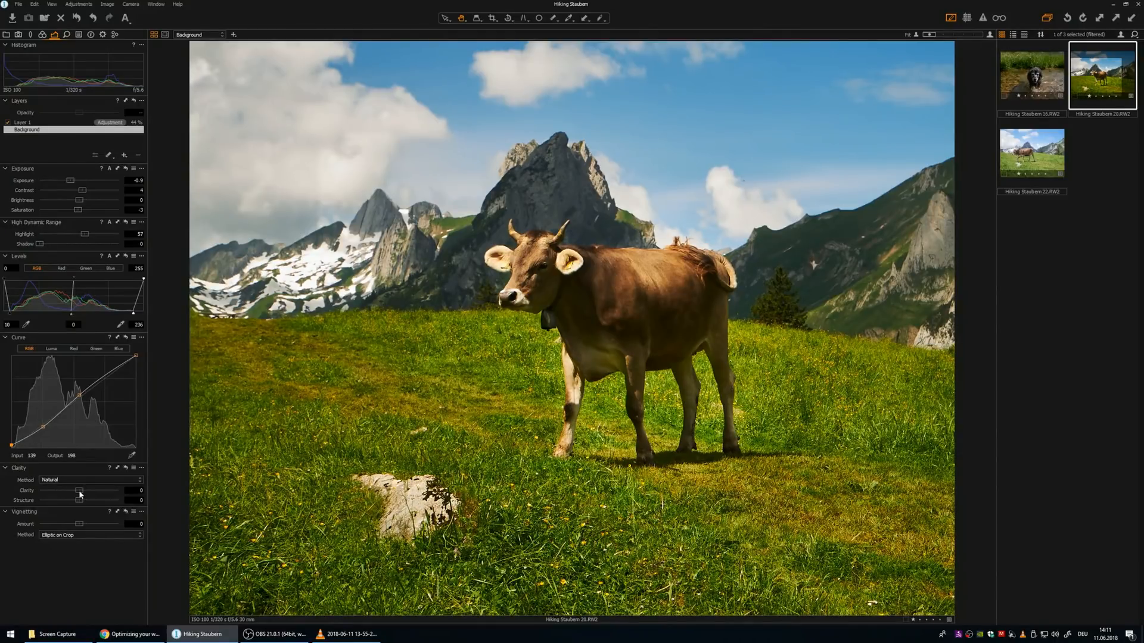
- Try out the Natural clarity at -83 and at 62, and reset it to 0
left_click_drag(80, 490, 41, 490)
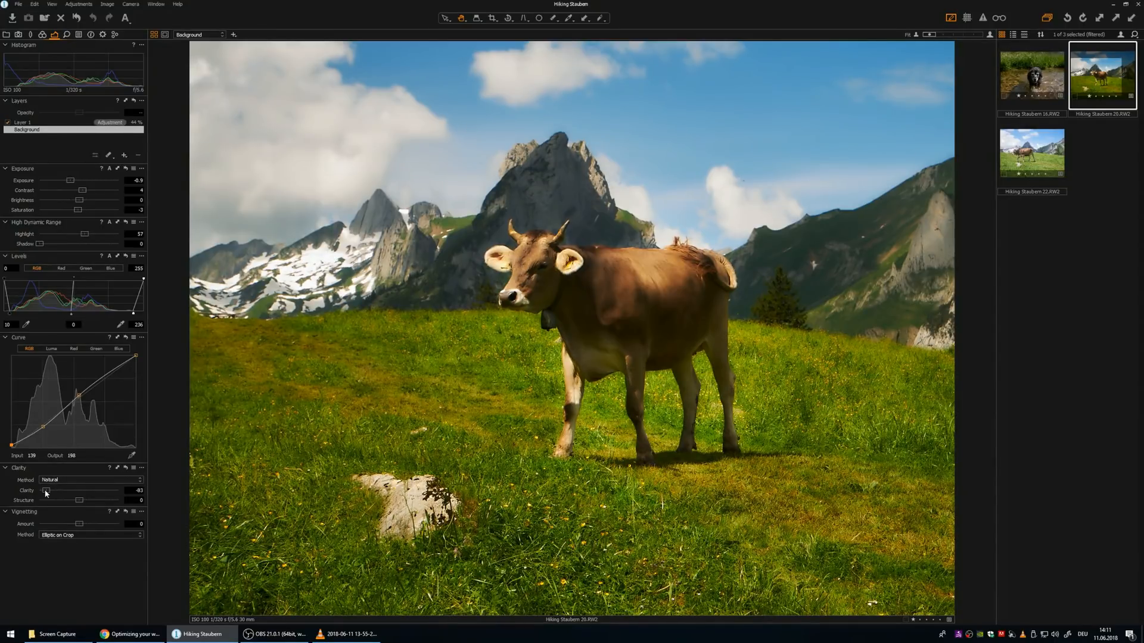
left_click_drag(46, 493, 104, 497)
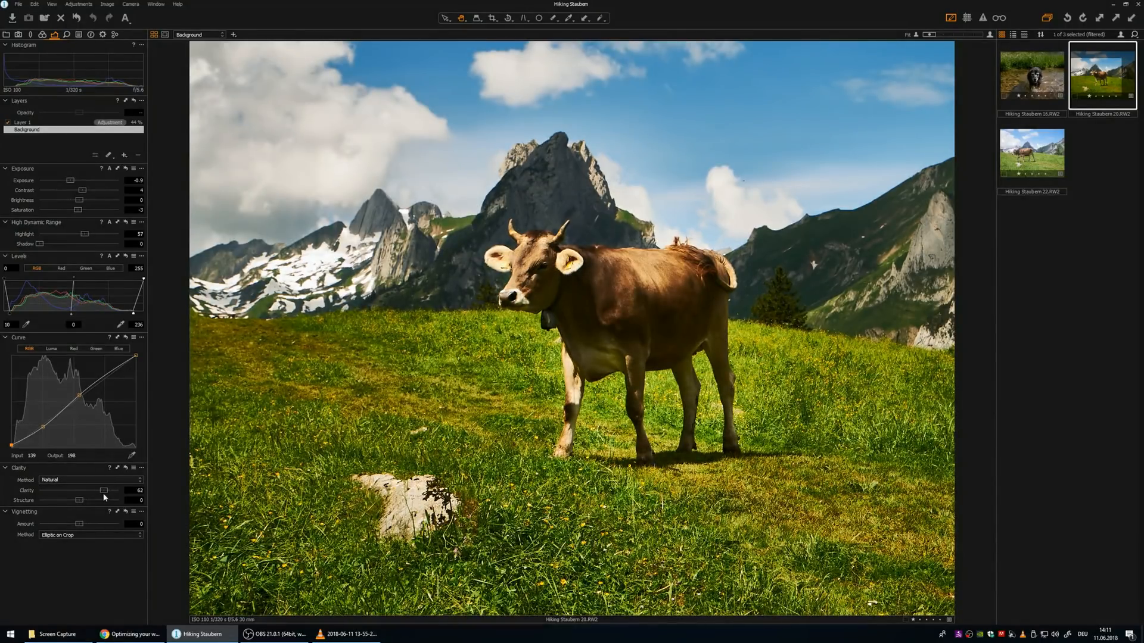
double_click(105, 495)
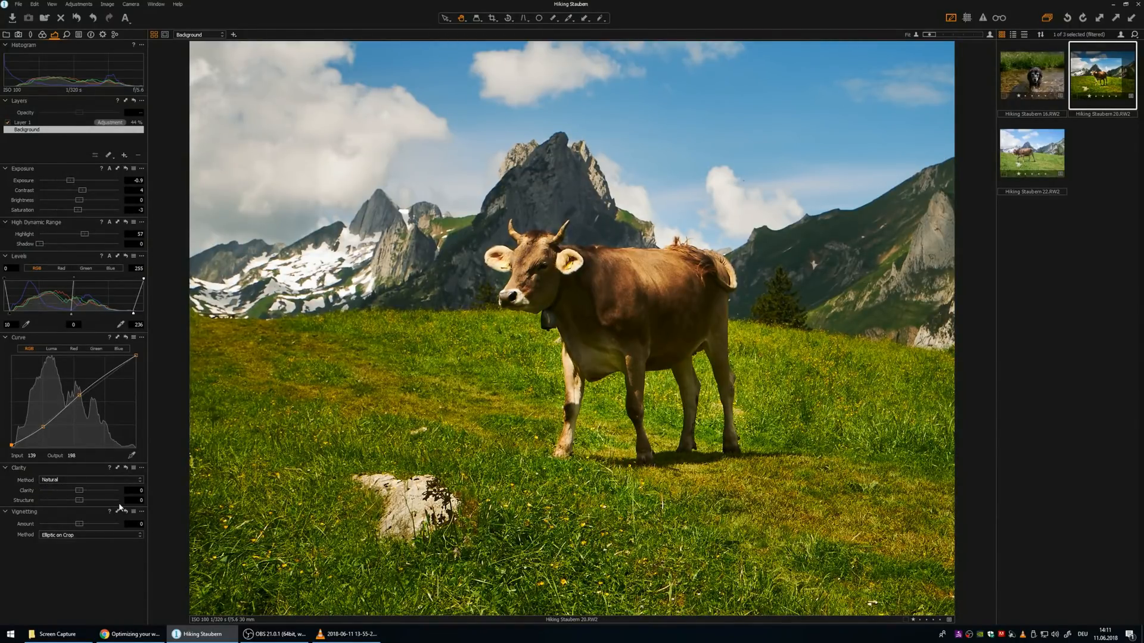
- Darken the photo's corners with a vignetting amount of -0.76, using the Elliptic on Crop method
left_click_drag(79, 524, 74, 534)
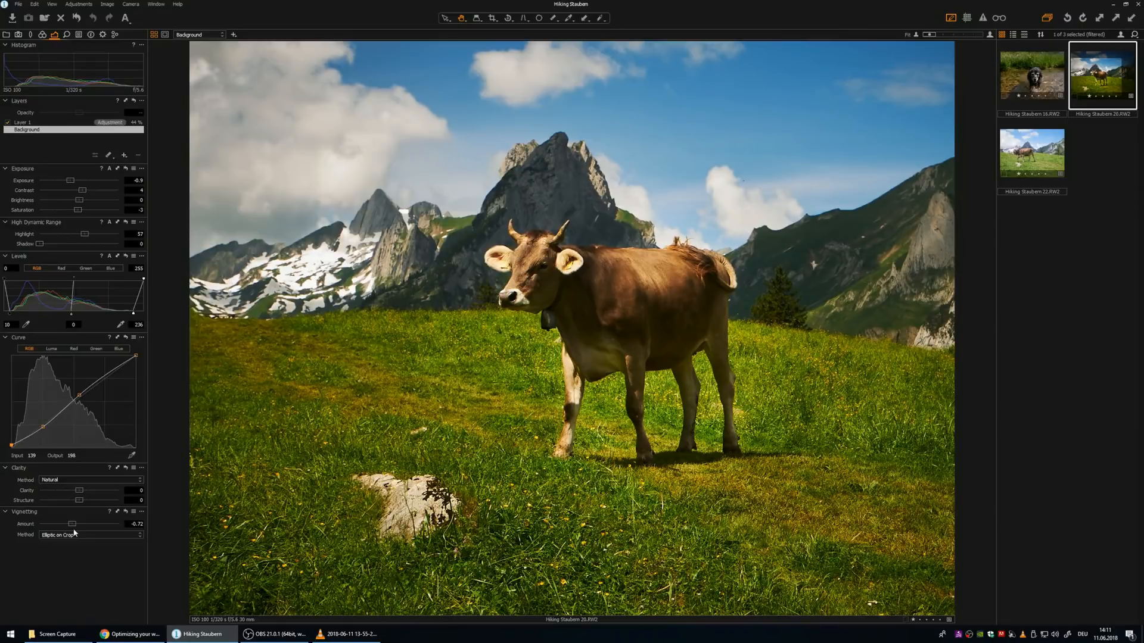
left_click_drag(74, 533, 74, 534)
- Show the sharpening and noise reduction settings, inspect the cow at 100% zoom, and return to the whole photo
left_click(66, 35)
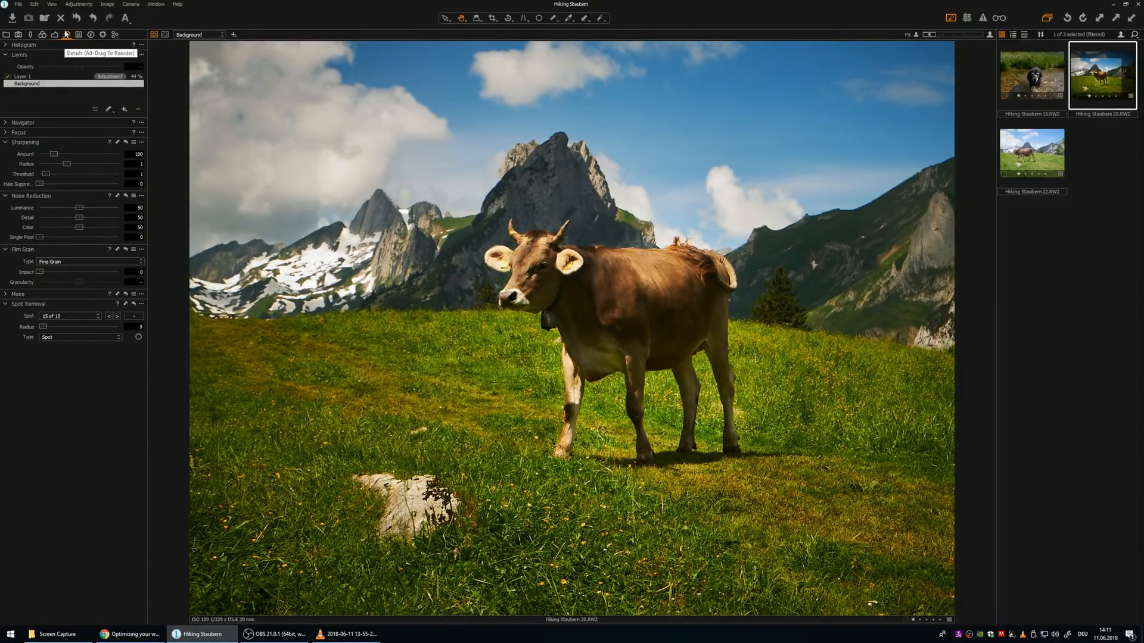
left_click(550, 227)
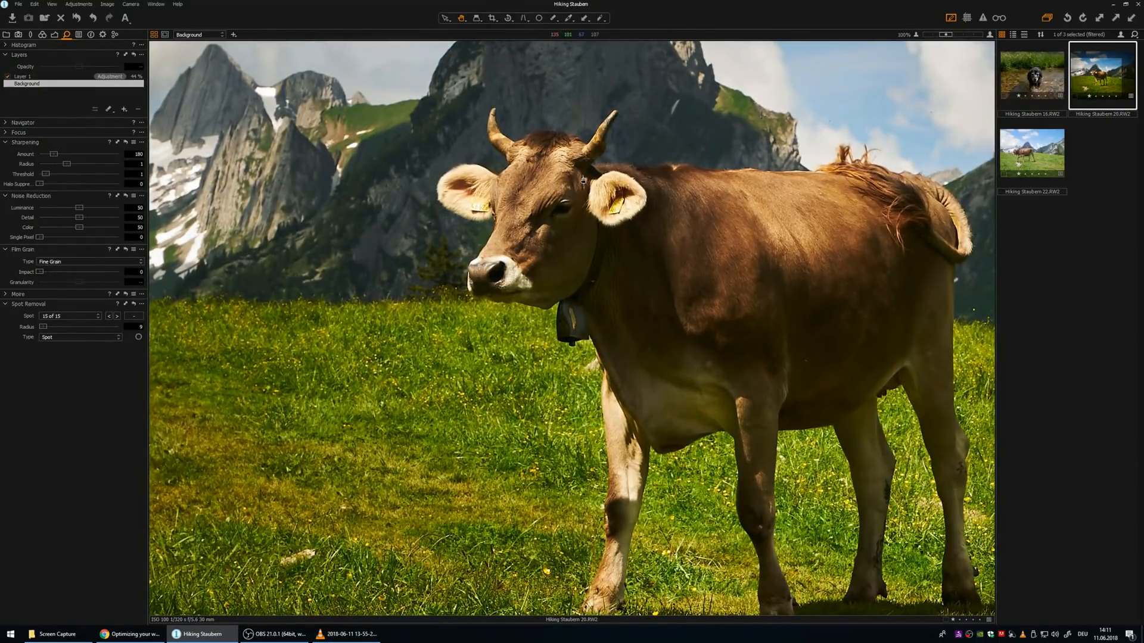
left_click_drag(583, 180, 482, 258)
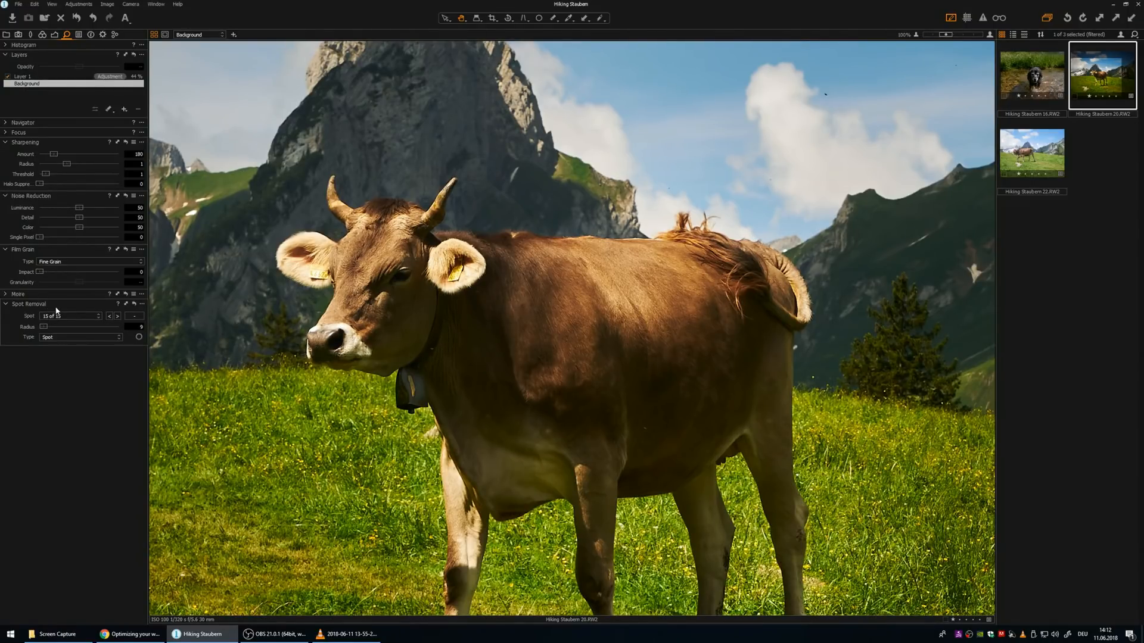
double_click(347, 345)
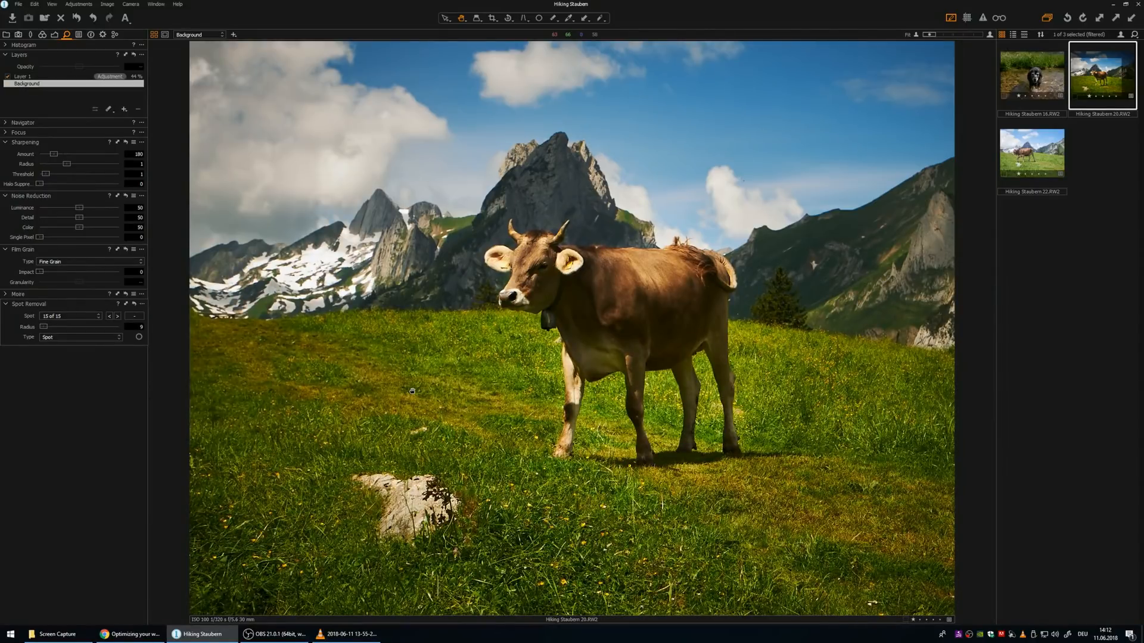
- Browse the user styles among the styles and presets, and return to the exposure adjustments
left_click(78, 36)
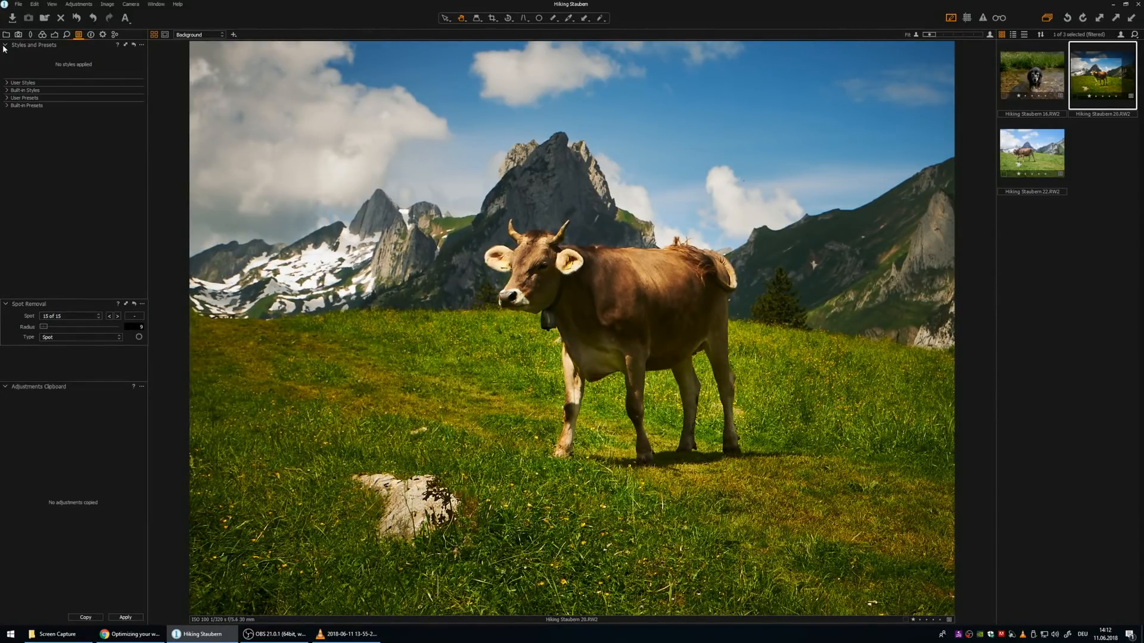
left_click(7, 84)
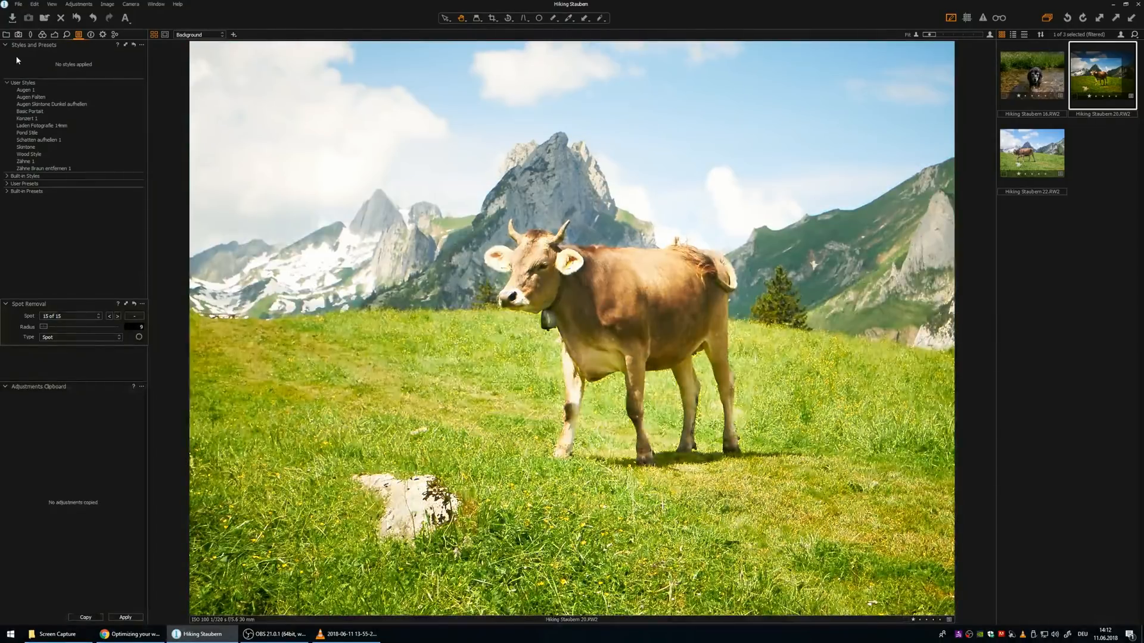
left_click(54, 34)
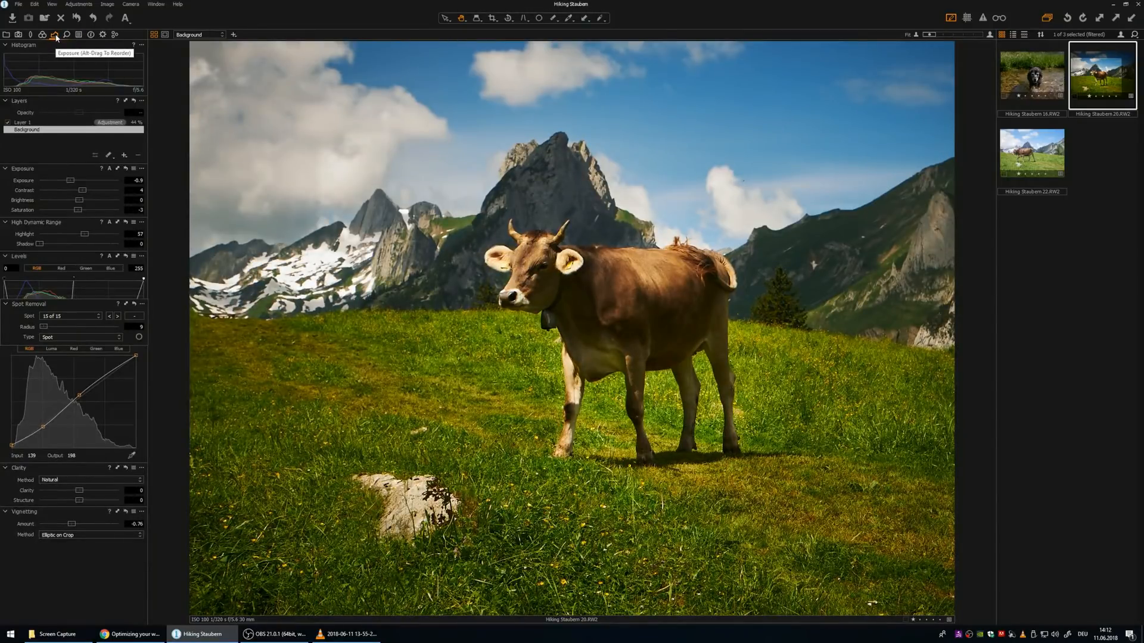
- Start saving a user style from the cow photo's adjustments, leaving out White Balance and Crop
left_click(78, 35)
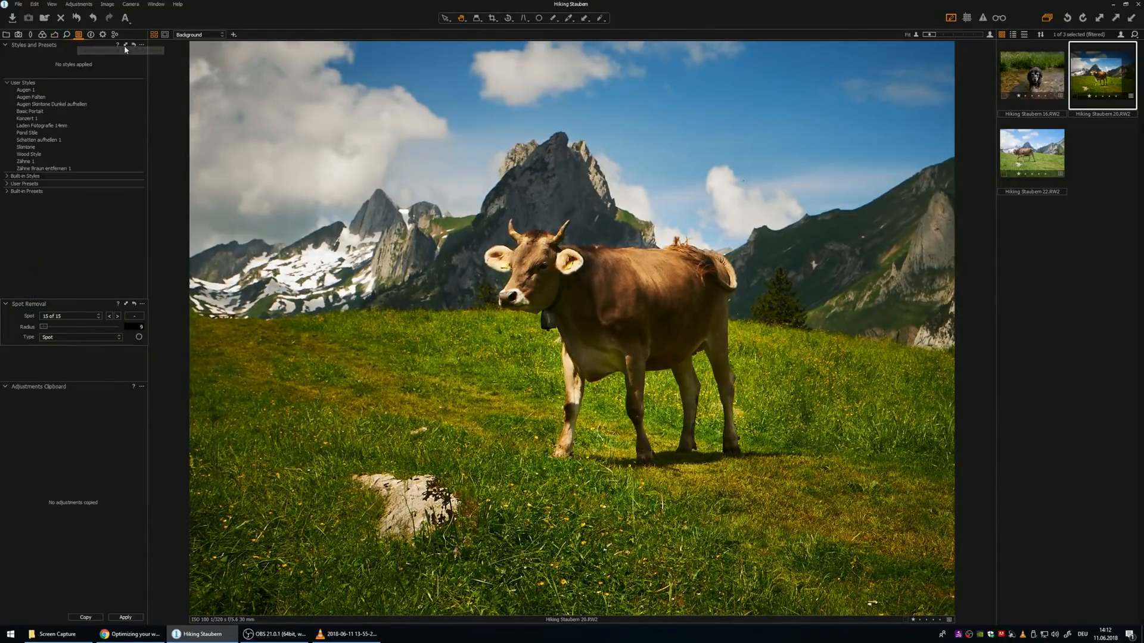
left_click(140, 44)
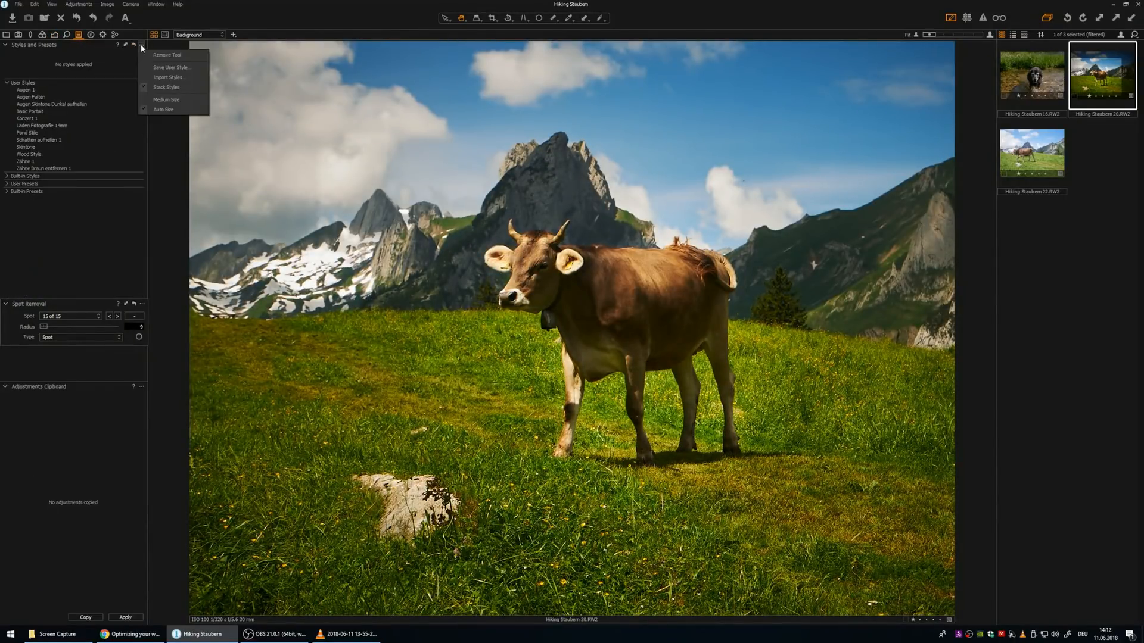
left_click(171, 68)
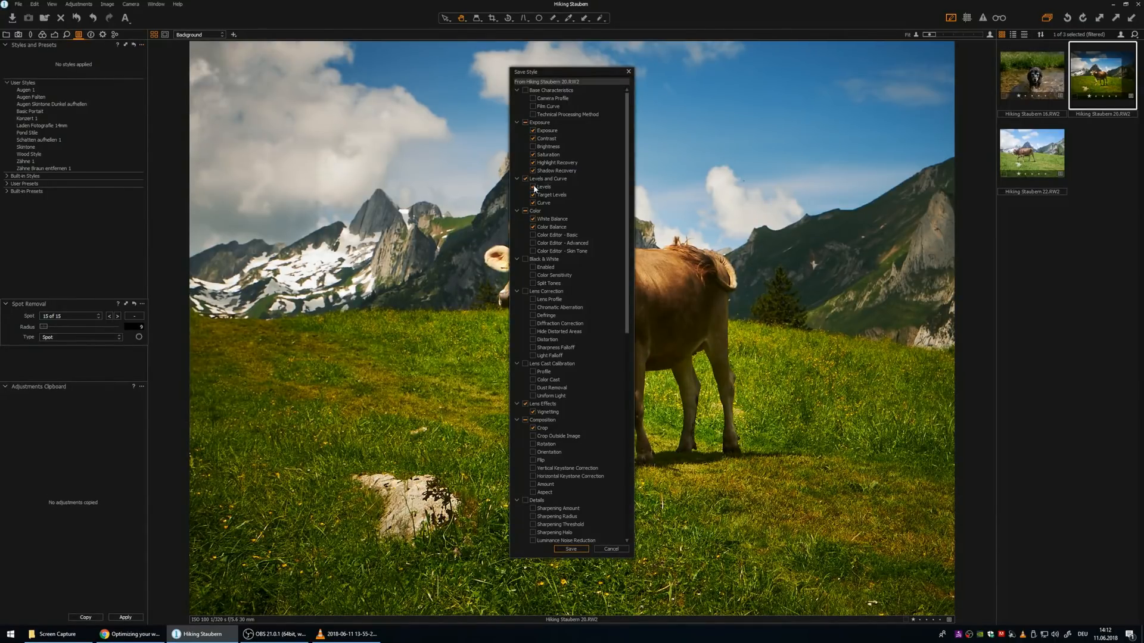
left_click(532, 218)
left_click(533, 427)
left_click(577, 549)
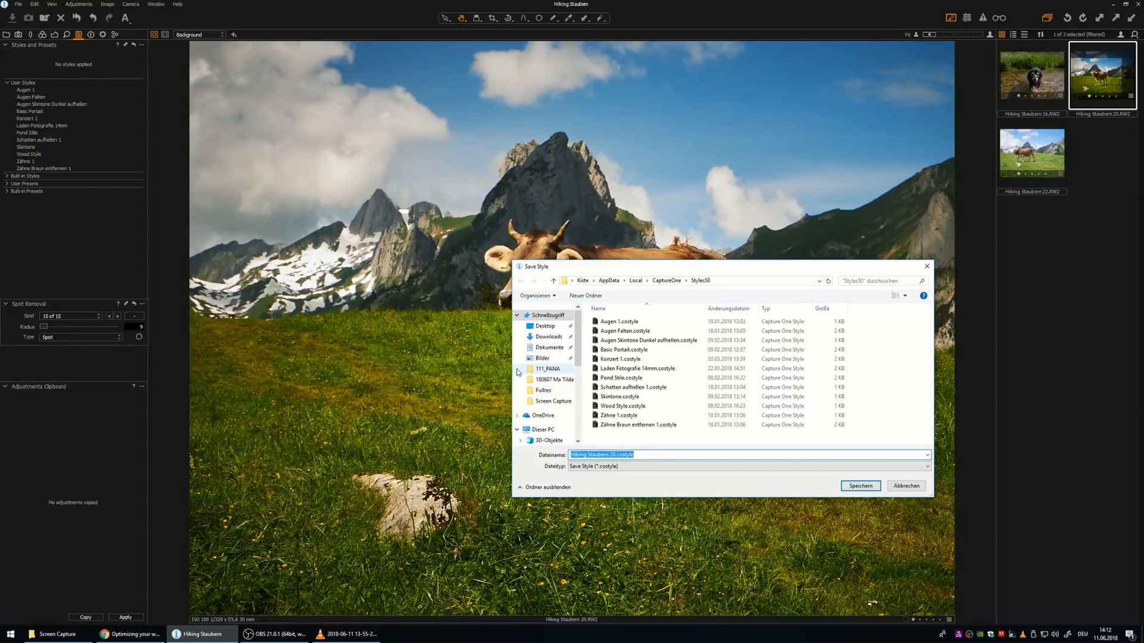
- Name the new style Instagram Cow and save it with the other user styles
type("C")
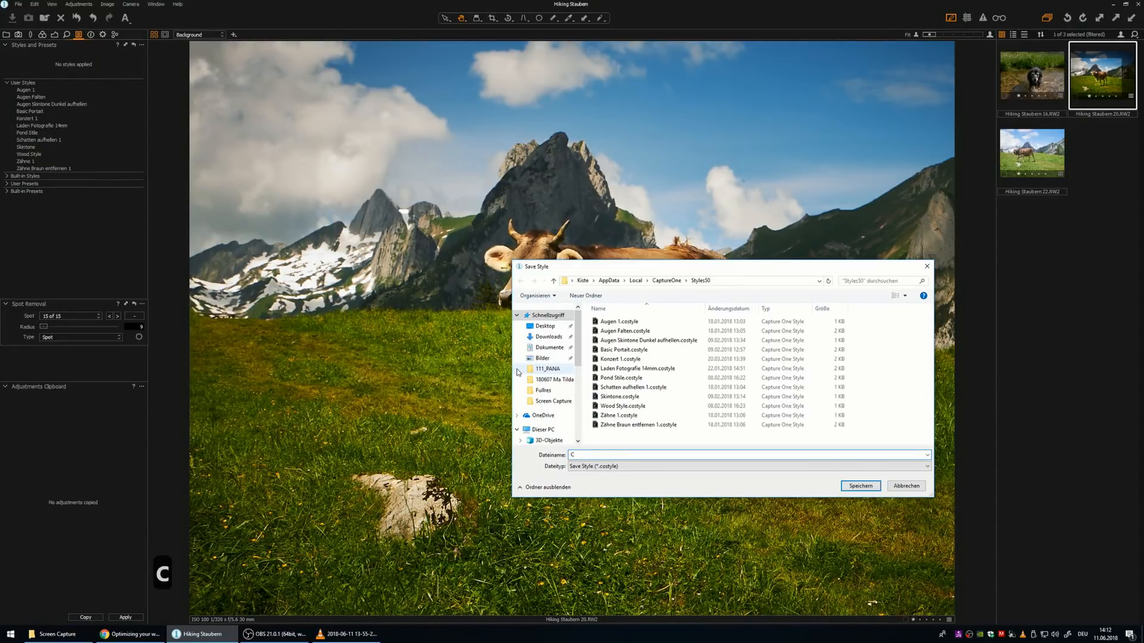
key("BackSpace")
type("Instagra")
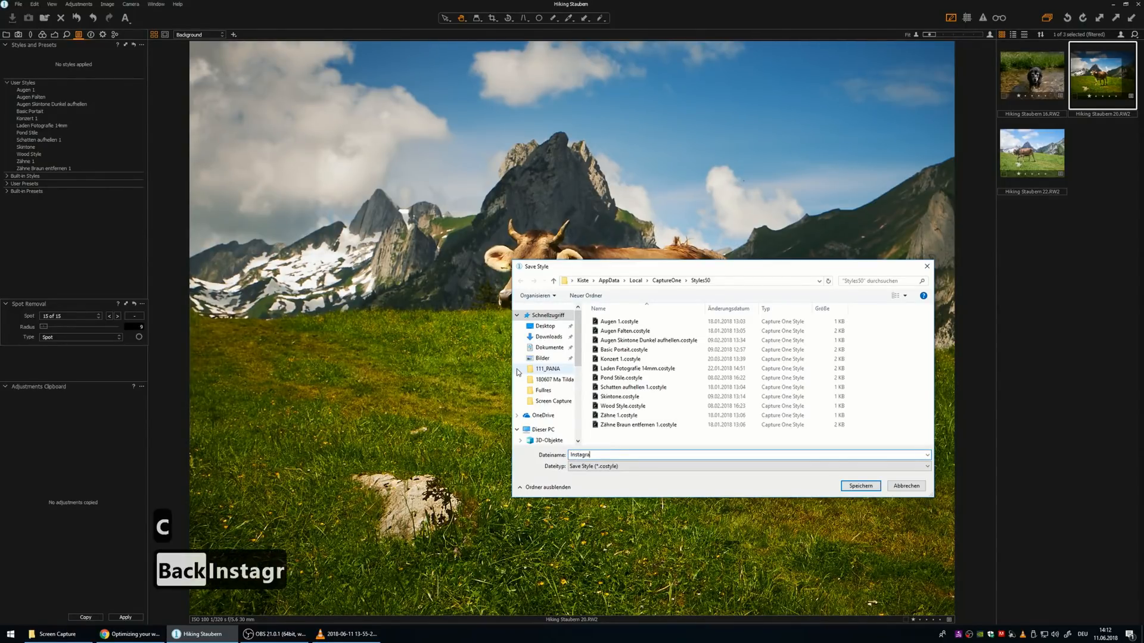
type("m Cow")
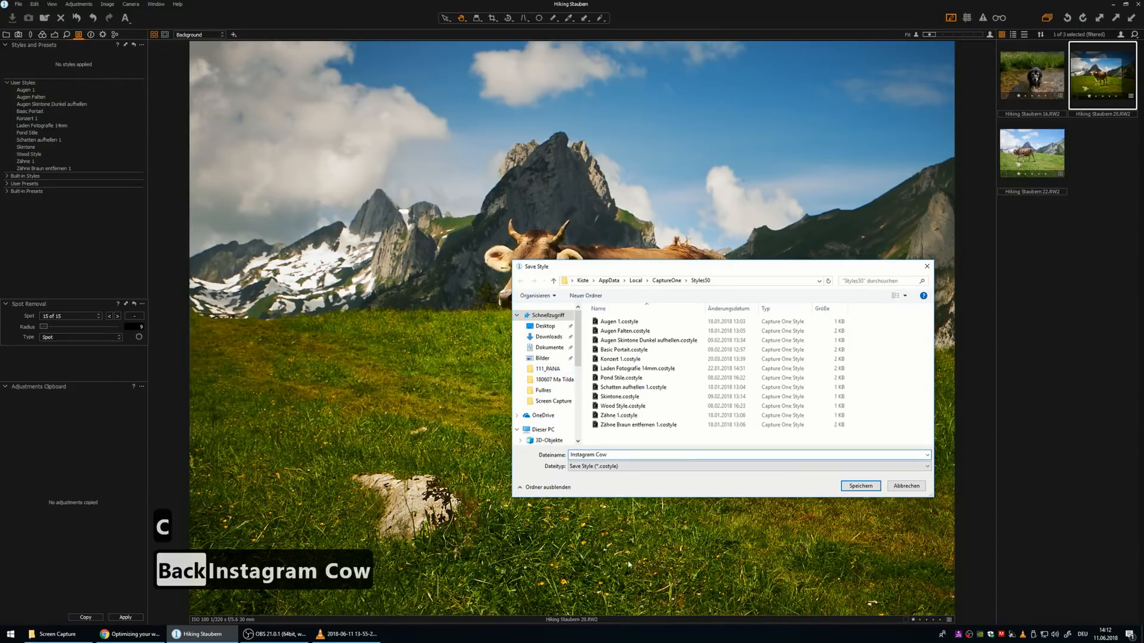
left_click(860, 486)
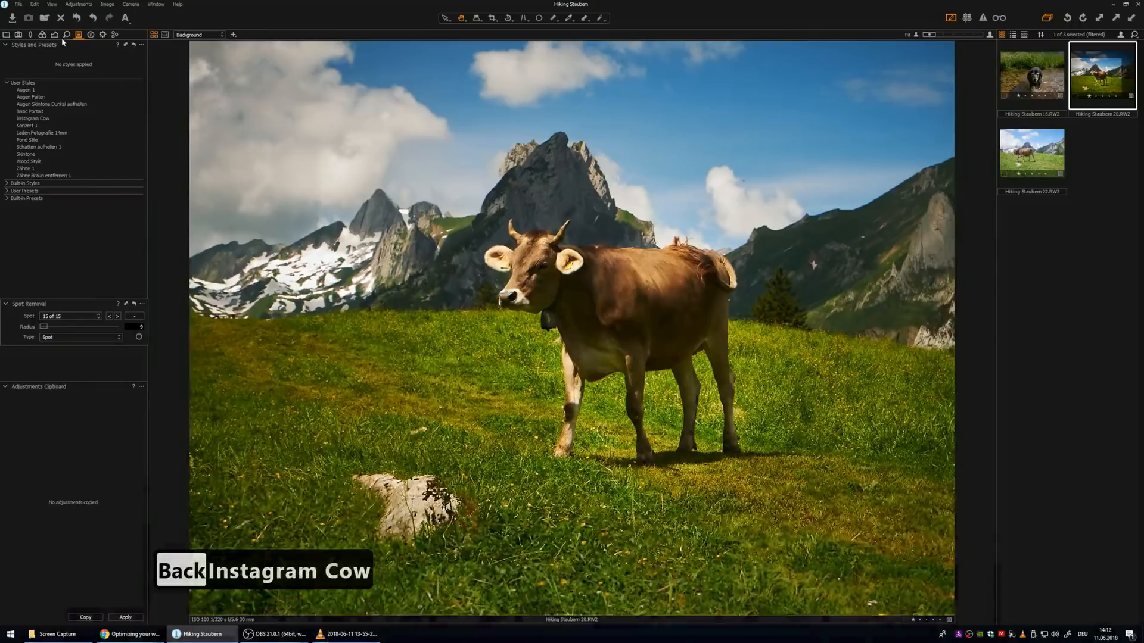
- Add a new filled adjustment layer to the cow photo and name it Cow preset
left_click(54, 36)
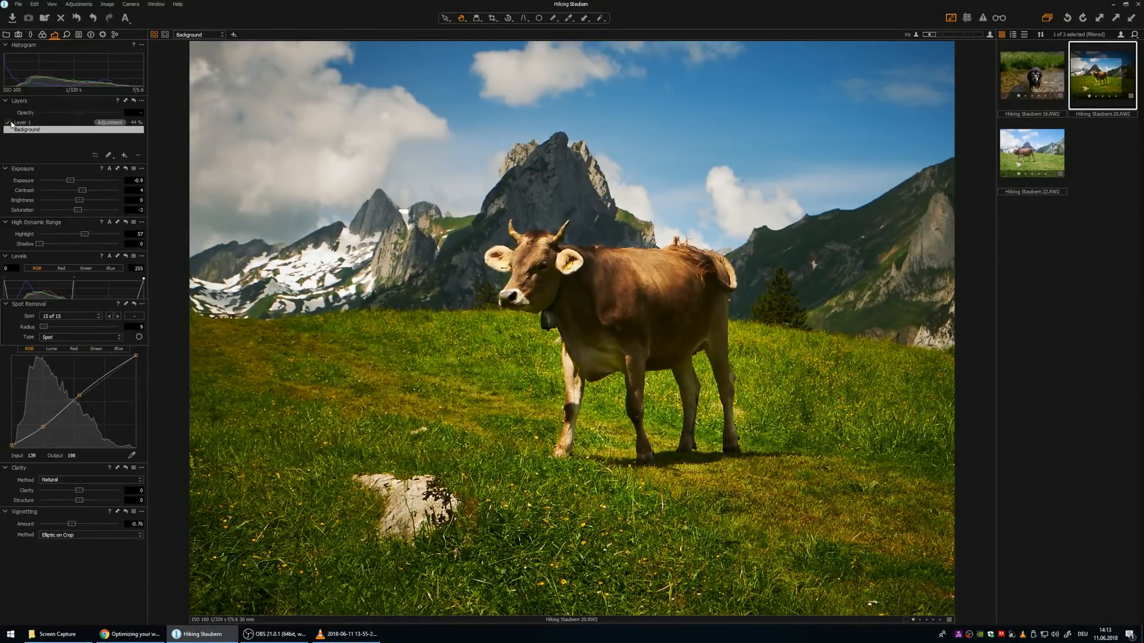
left_click(124, 157)
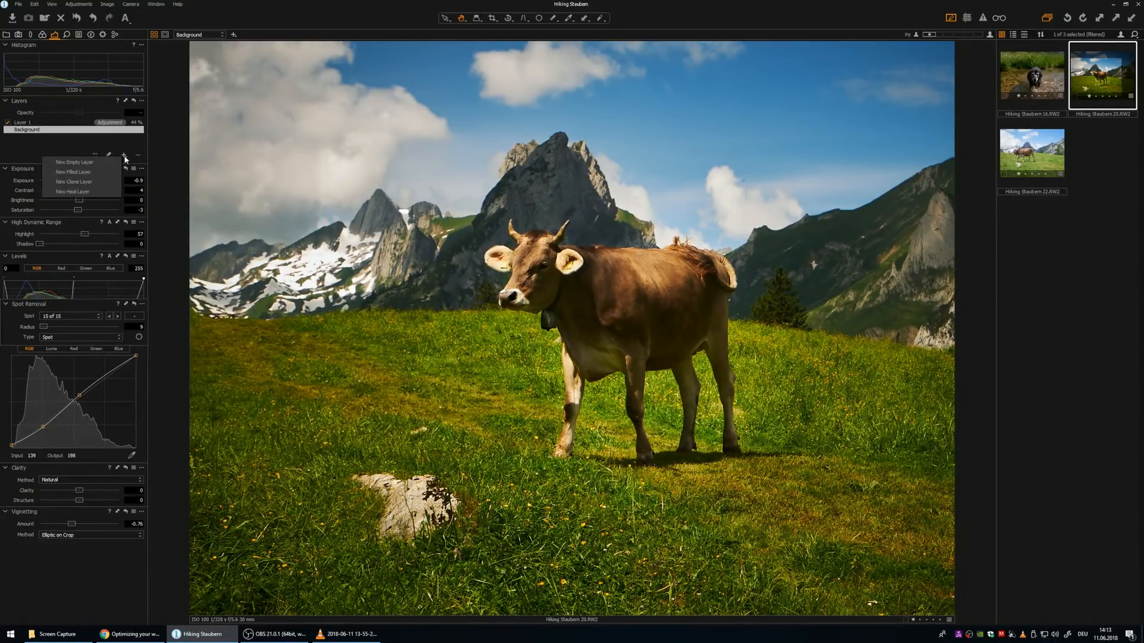
left_click(84, 173)
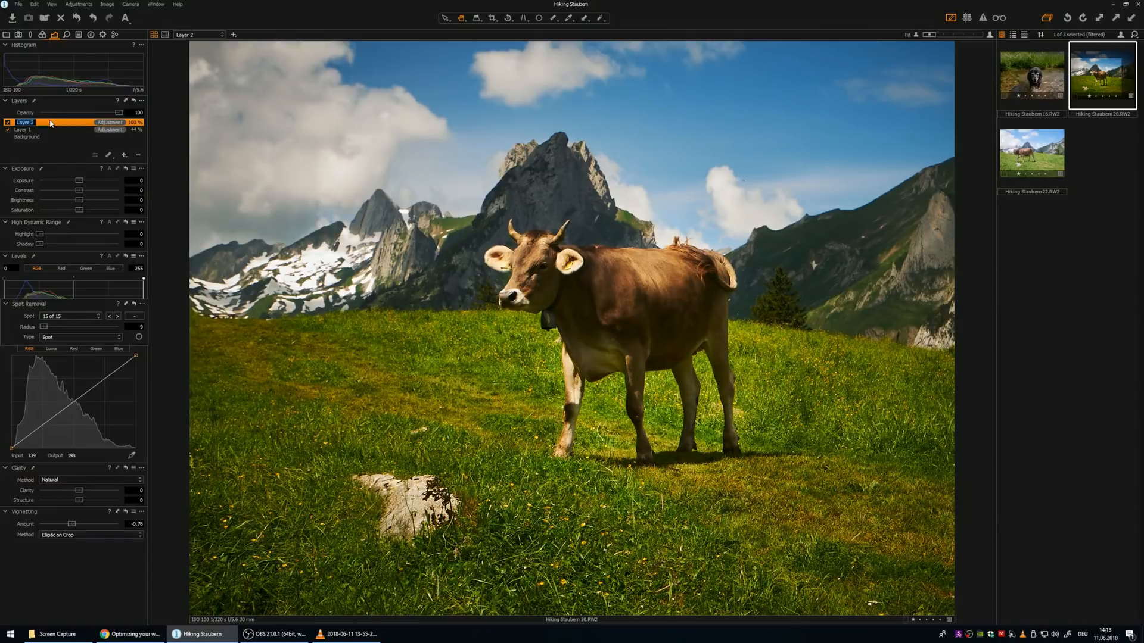
type("Cow preset")
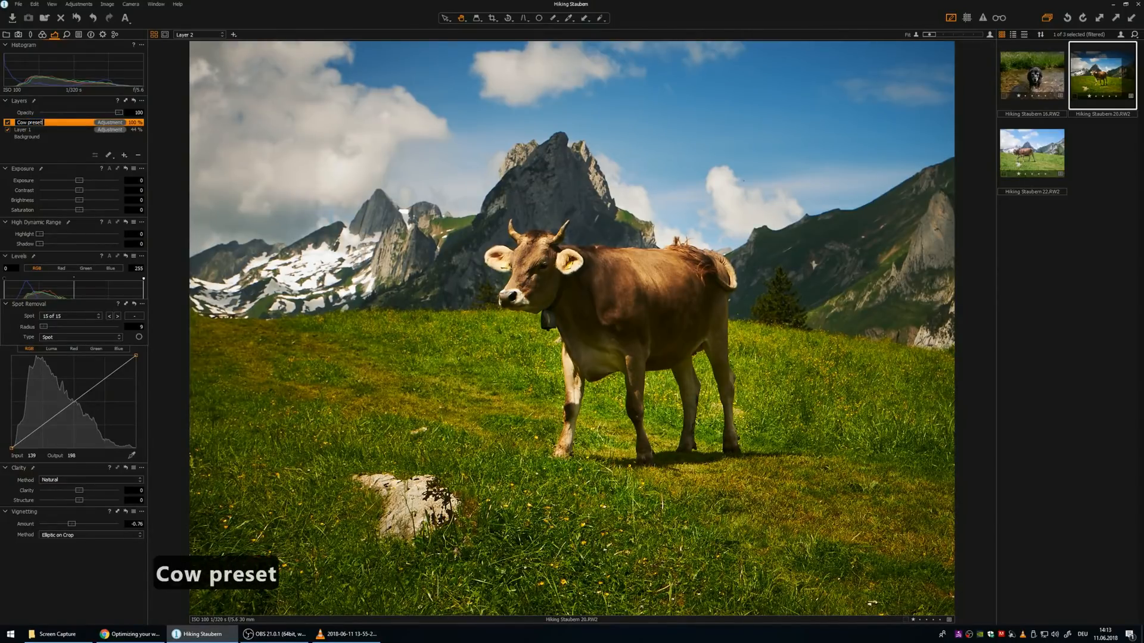
key("Return")
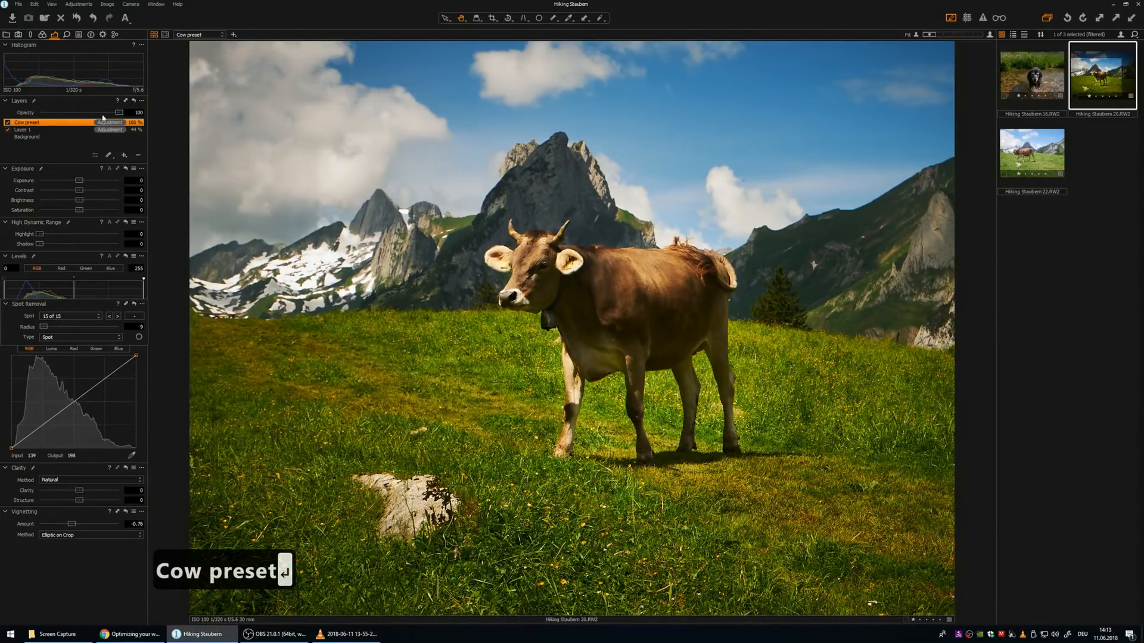
- Apply the Instagram Cow style partially to the Cow preset layer, suppressing future messages about partial application
right_click(80, 124)
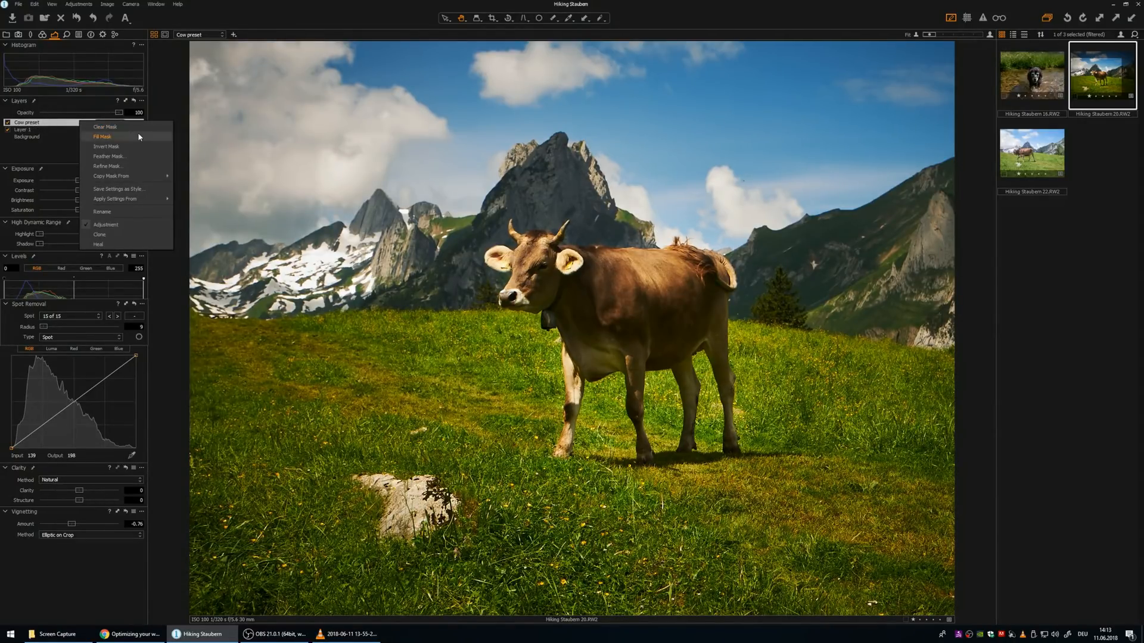
mouse_move(109, 203)
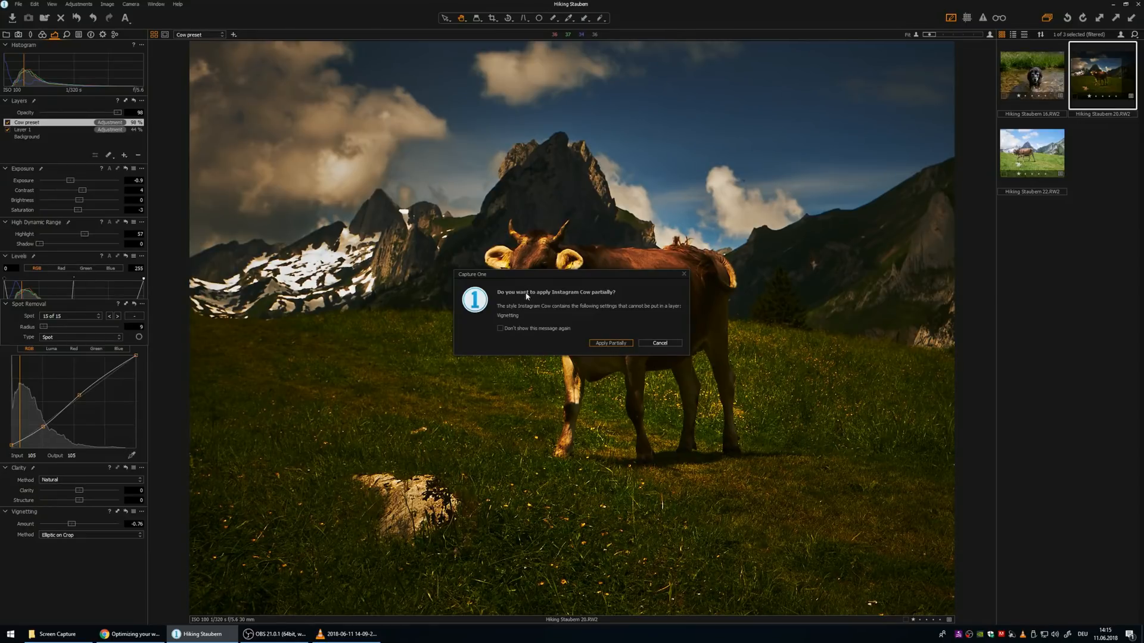
left_click(532, 329)
left_click(616, 345)
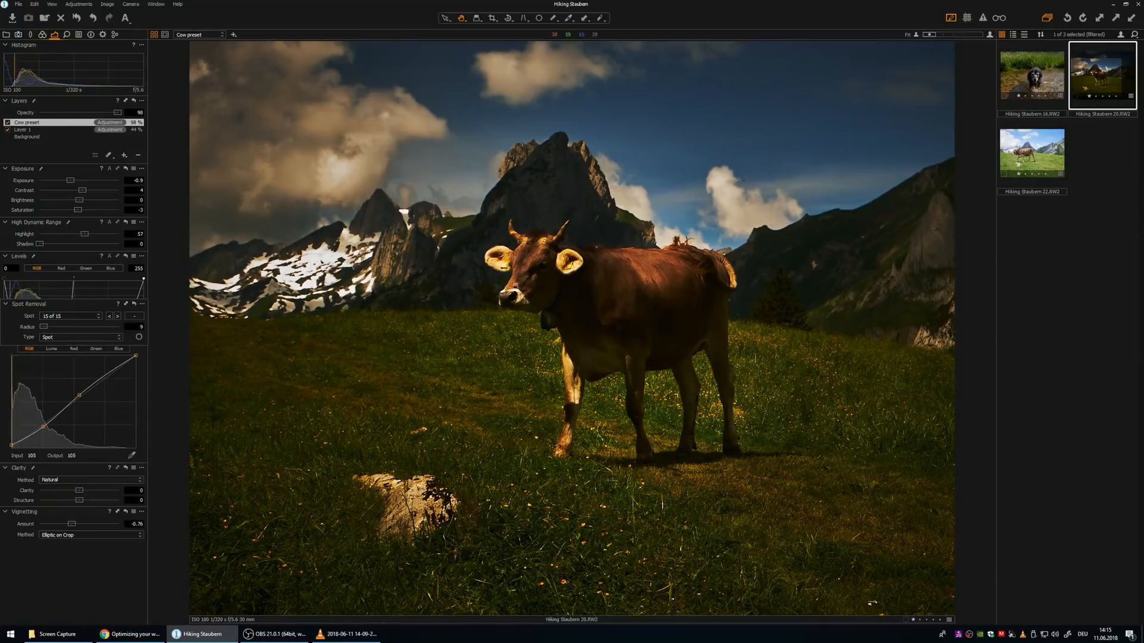
- Compare the photo with Layer 1 switched off and on, and review the adjustments of each layer
left_click(39, 123)
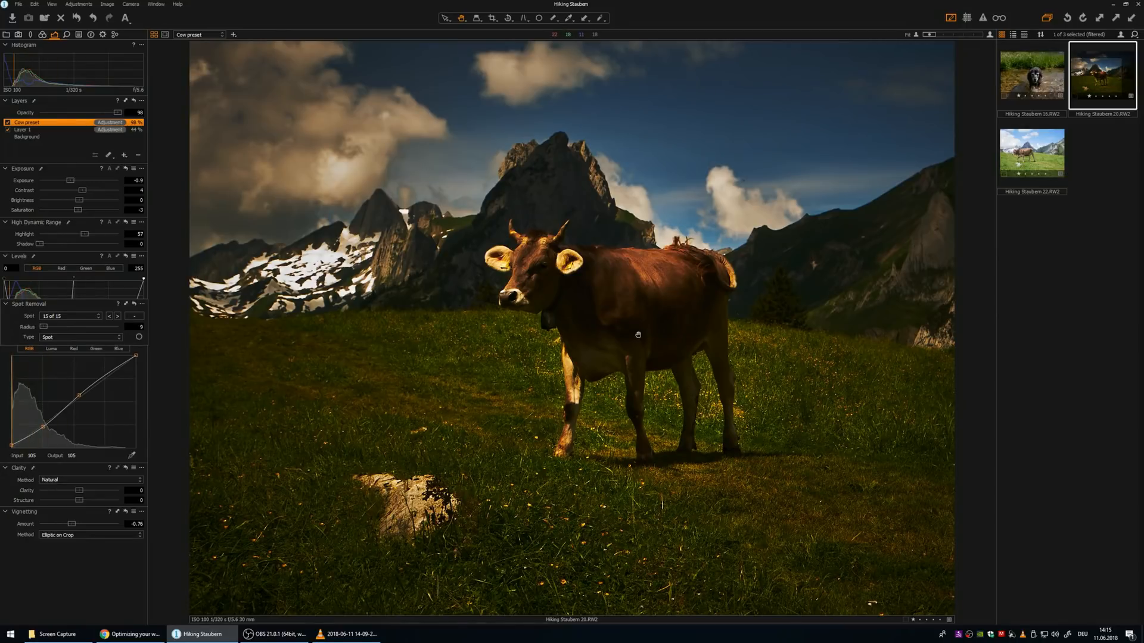
left_click(44, 133)
left_click(7, 130)
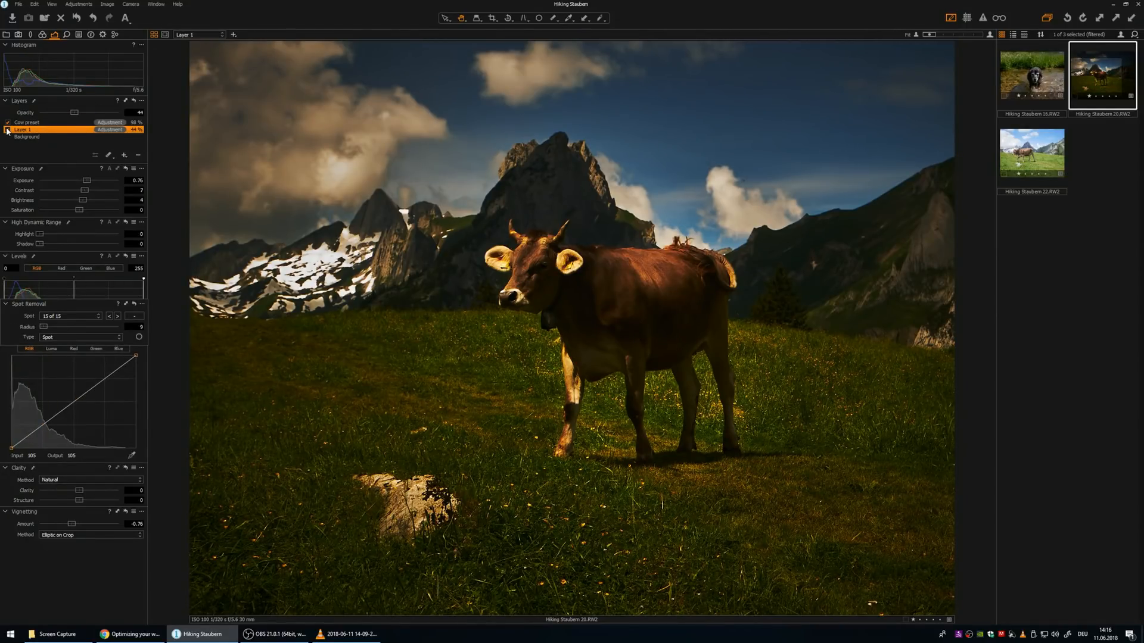
left_click(7, 129)
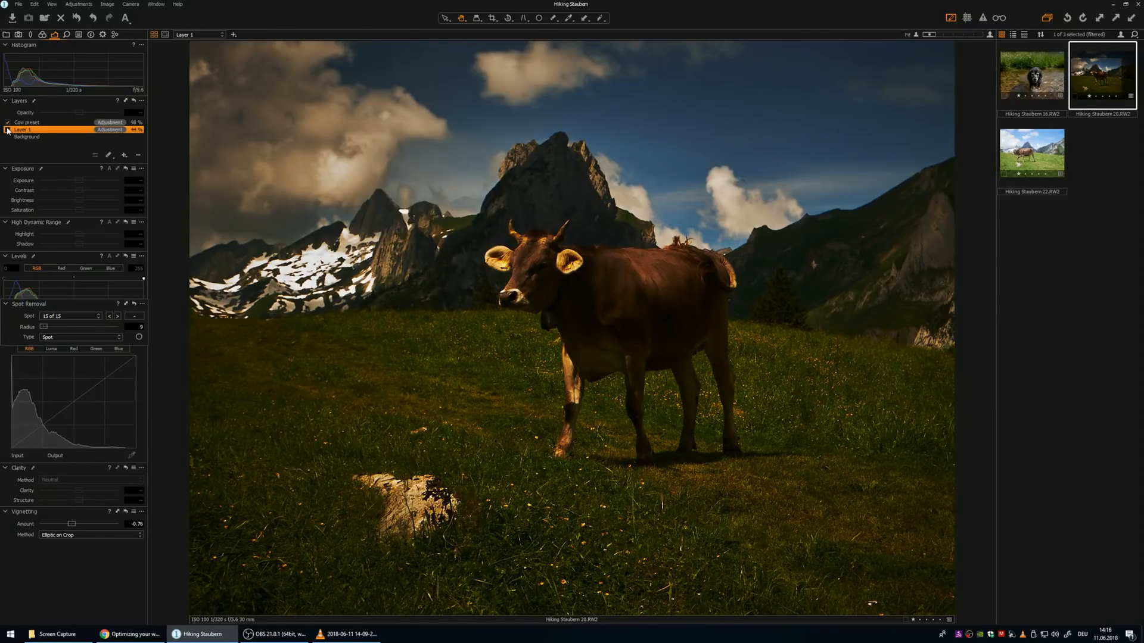
left_click(33, 137)
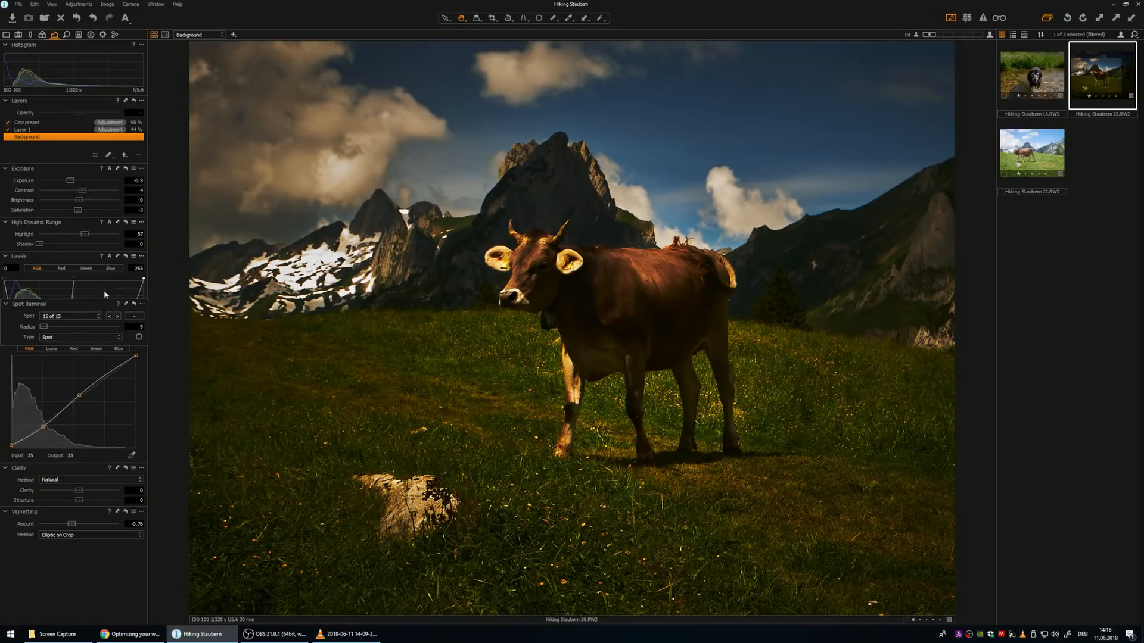
- Lower the Cow preset layer's opacity to 26 and switch the layer off
left_click(27, 124)
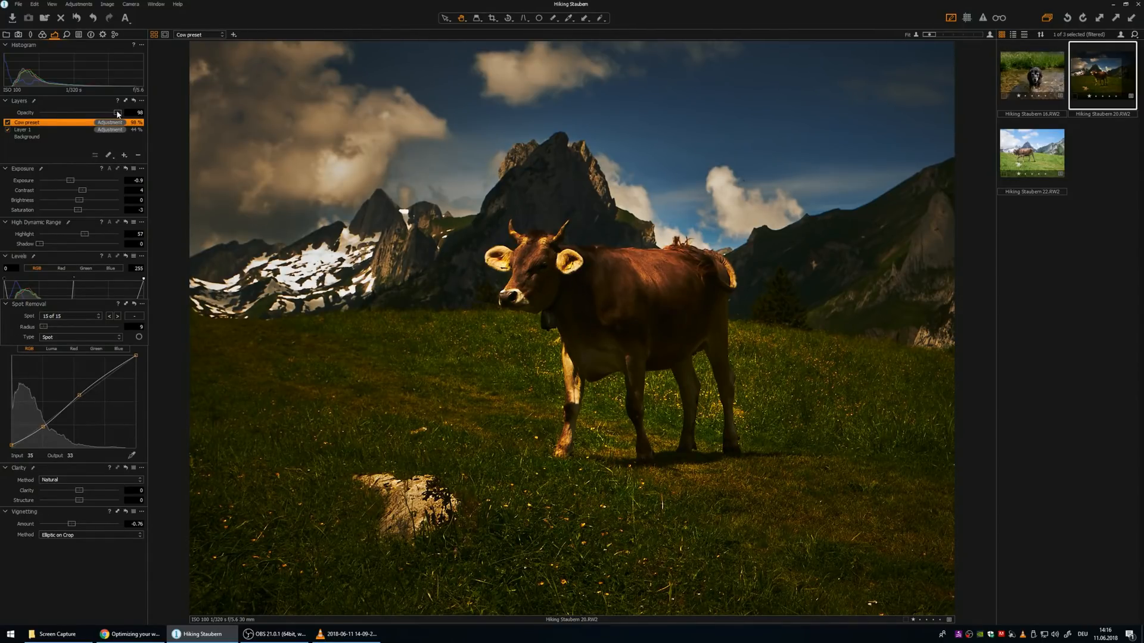
left_click_drag(117, 113, 74, 114)
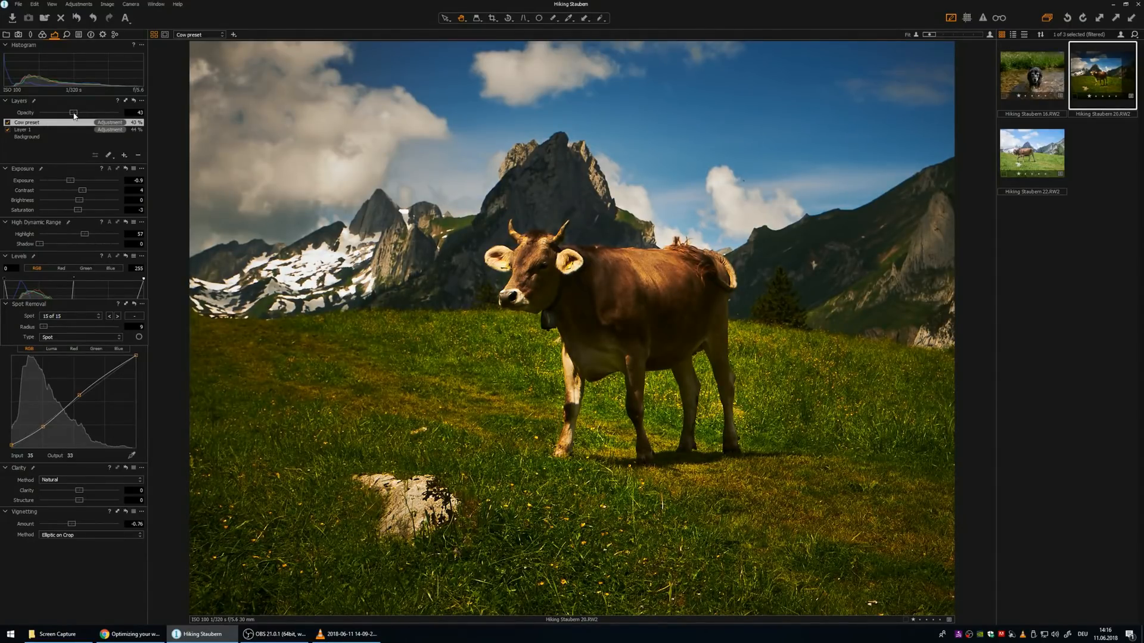
left_click_drag(74, 114, 61, 114)
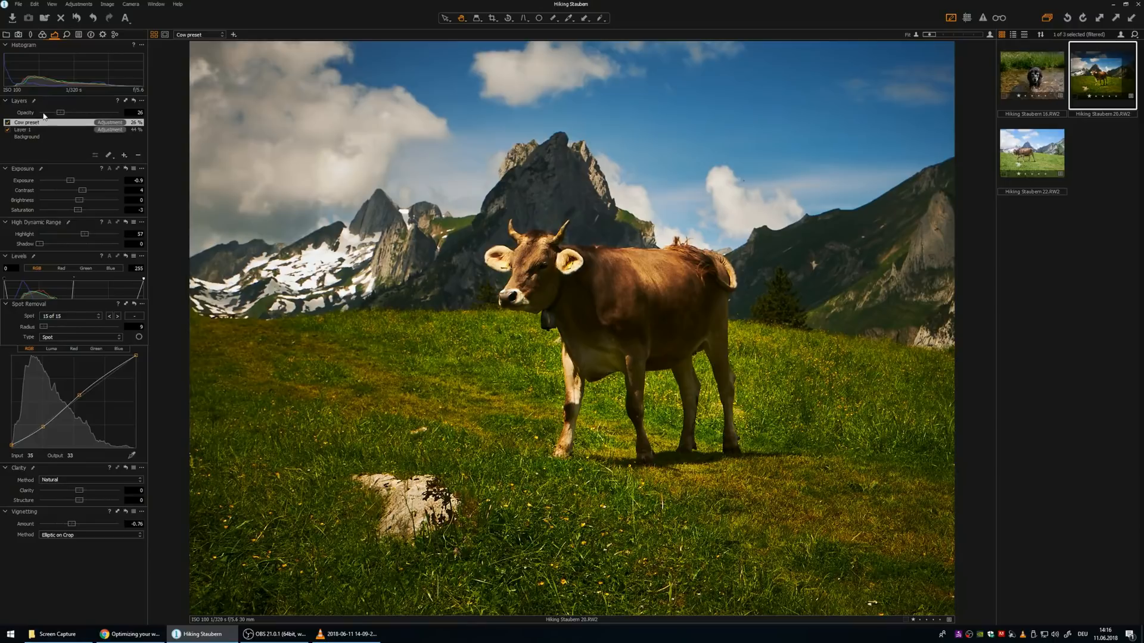
left_click(8, 122)
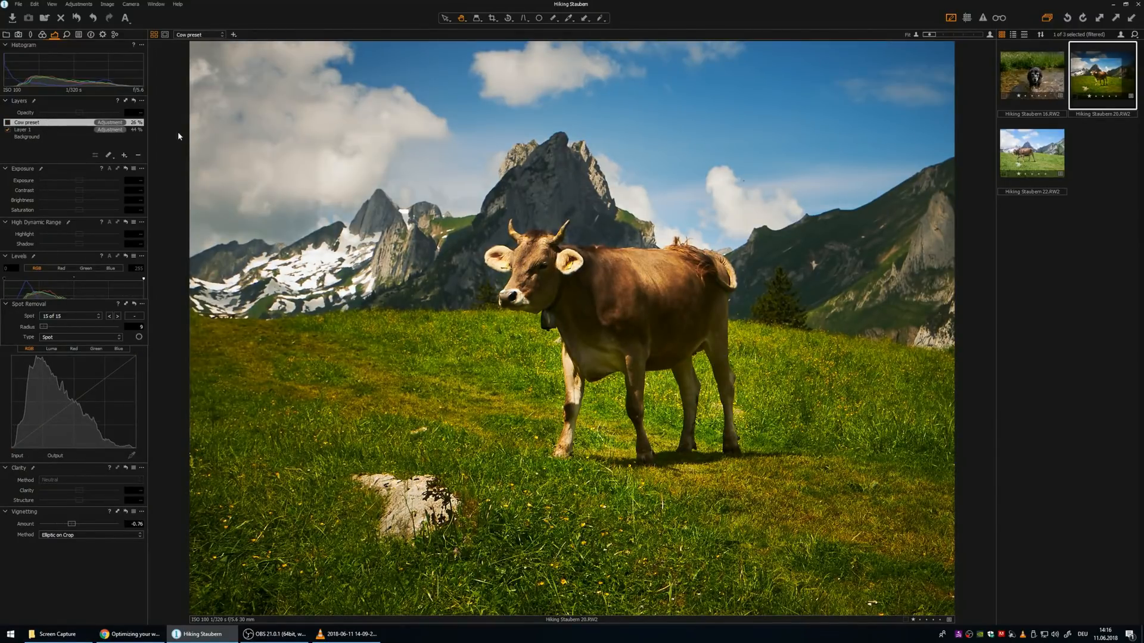
- Move the Spot Removal tool above the metadata, and apply the photographer's Frauenfeld metadata preset to the cow photo
left_click(90, 35)
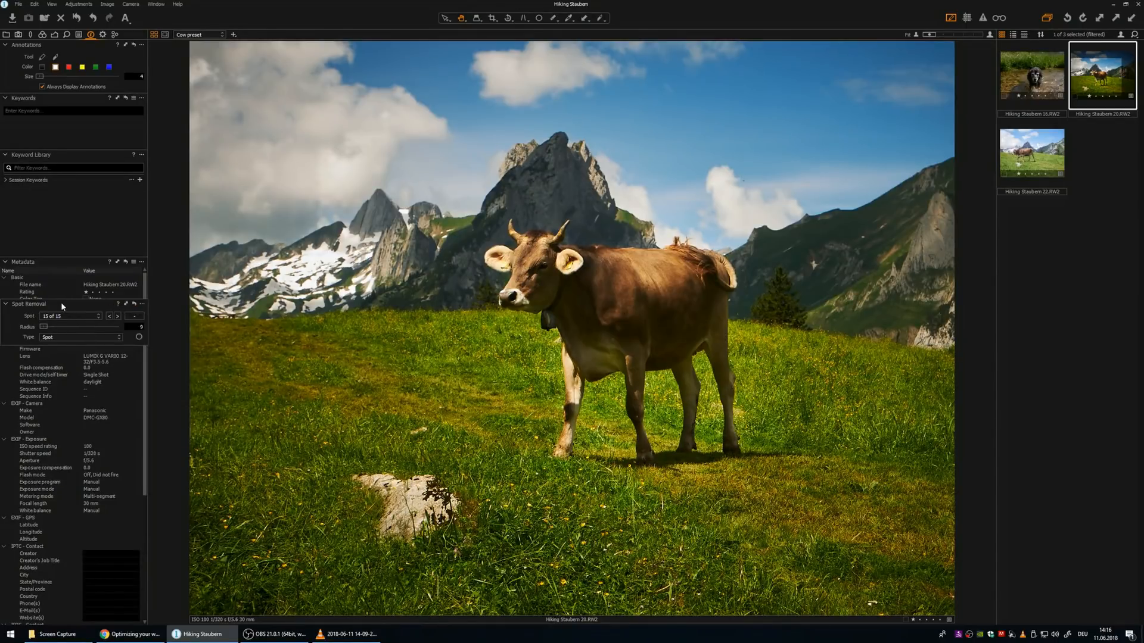
left_click_drag(61, 302, 69, 266)
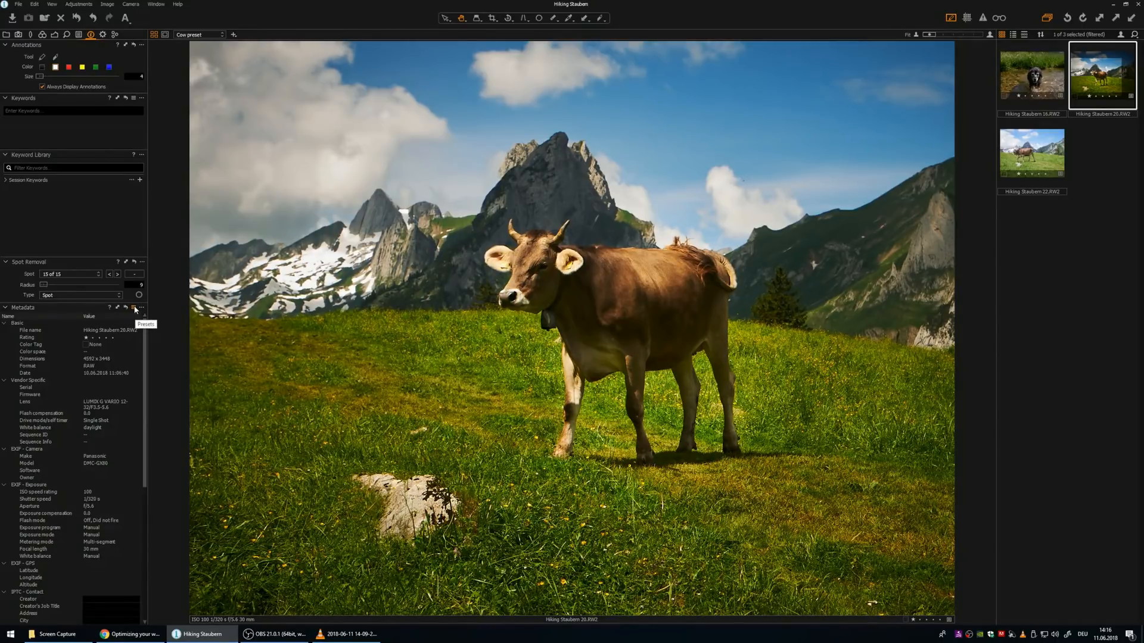
left_click(134, 308)
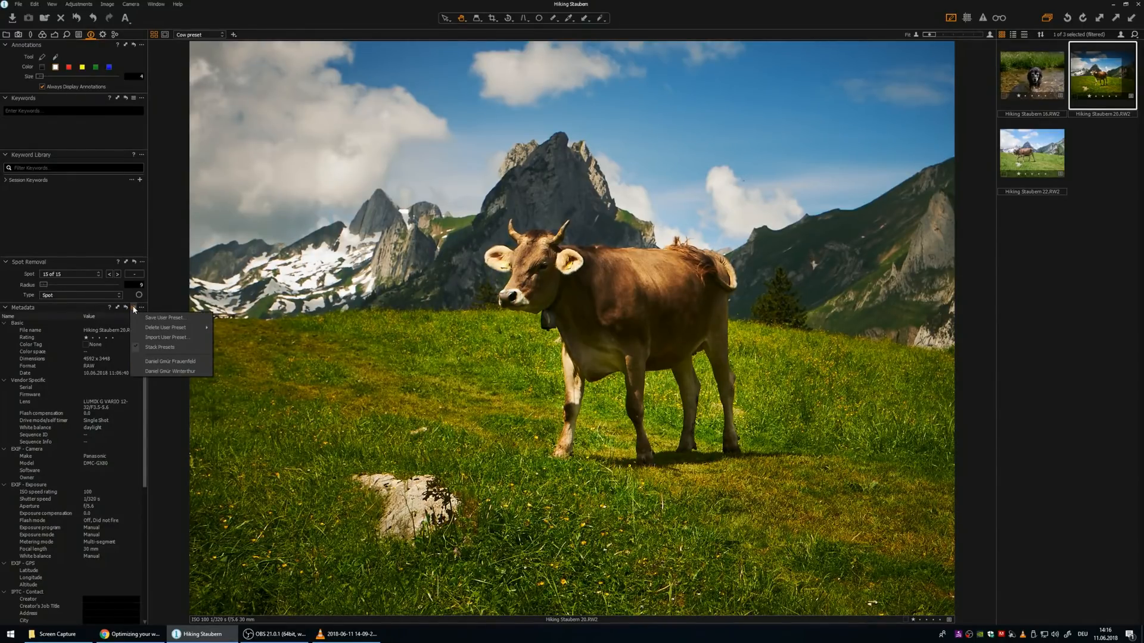
left_click(133, 308)
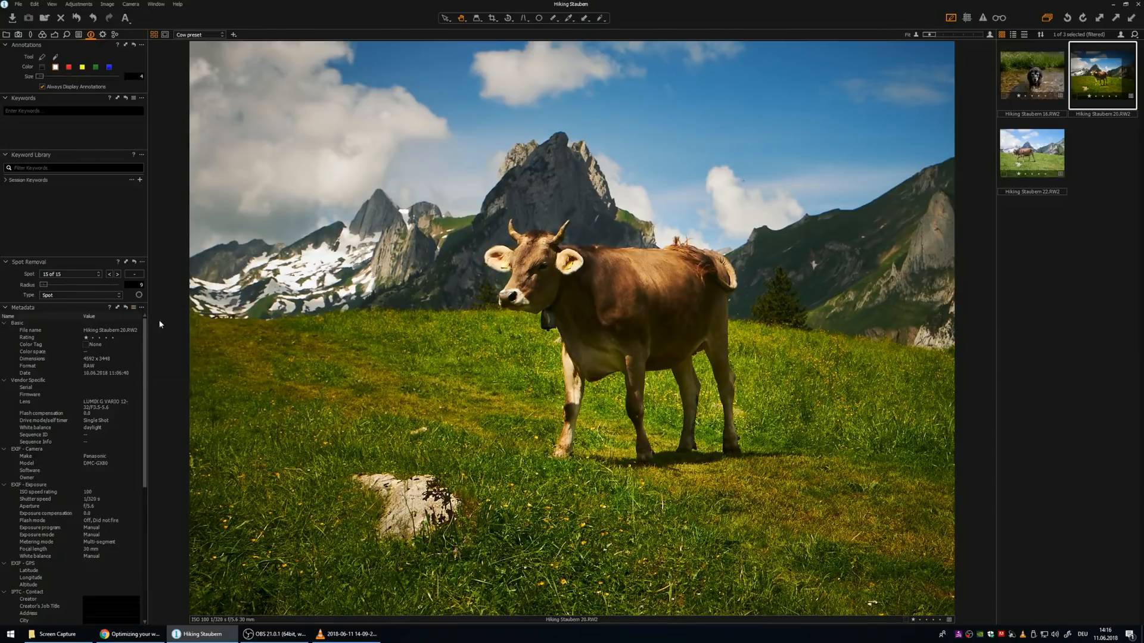
left_click(134, 308)
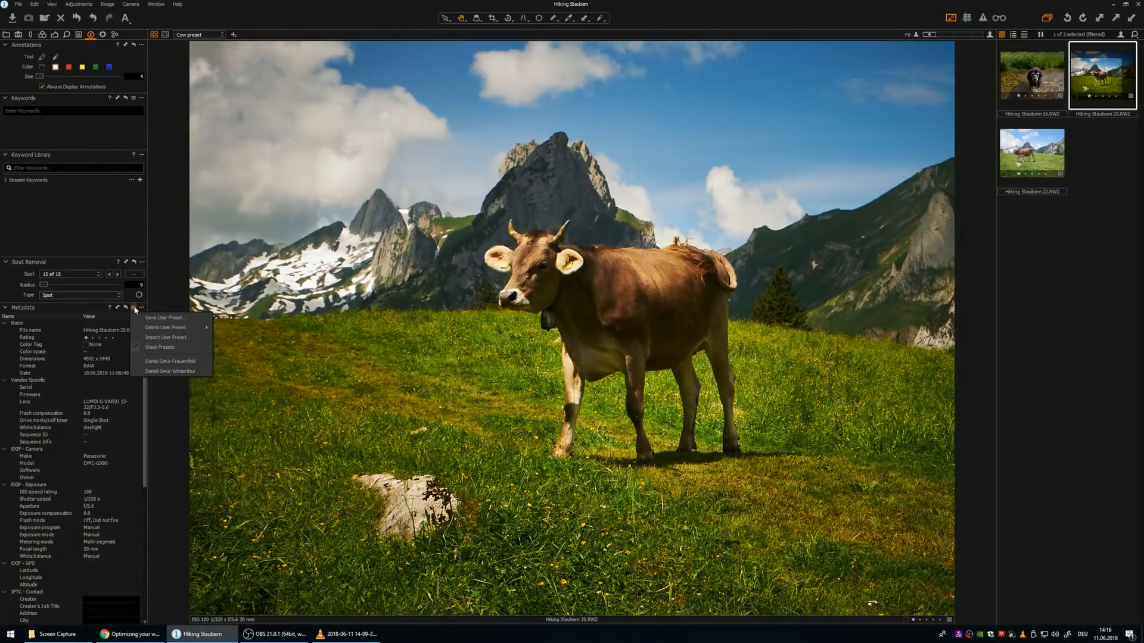
left_click(135, 308)
left_click(135, 308)
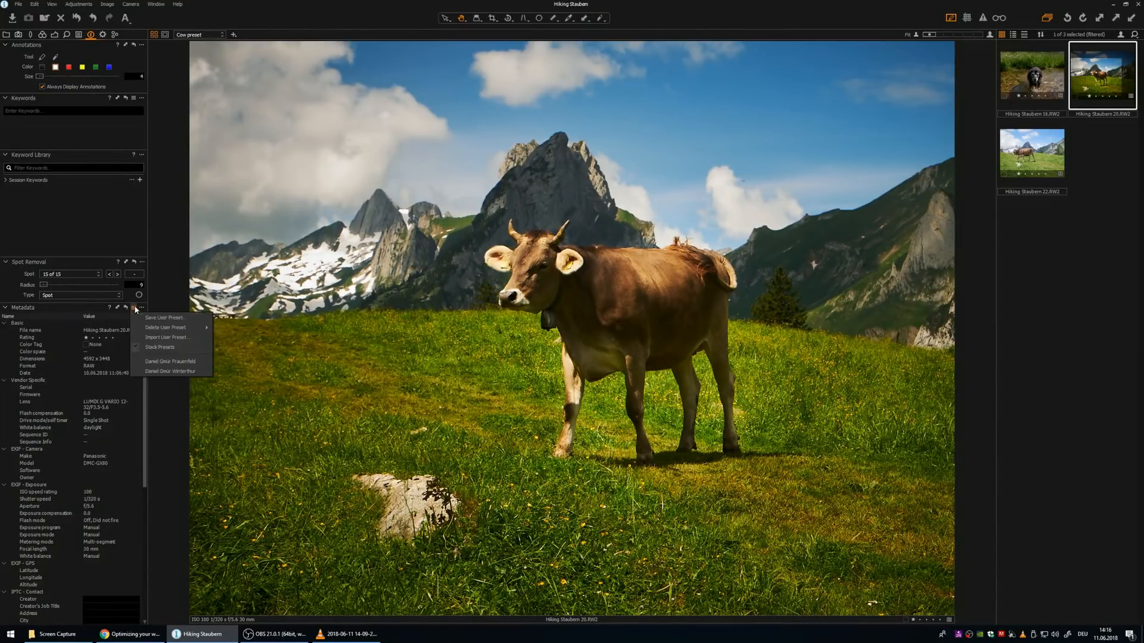
left_click(162, 365)
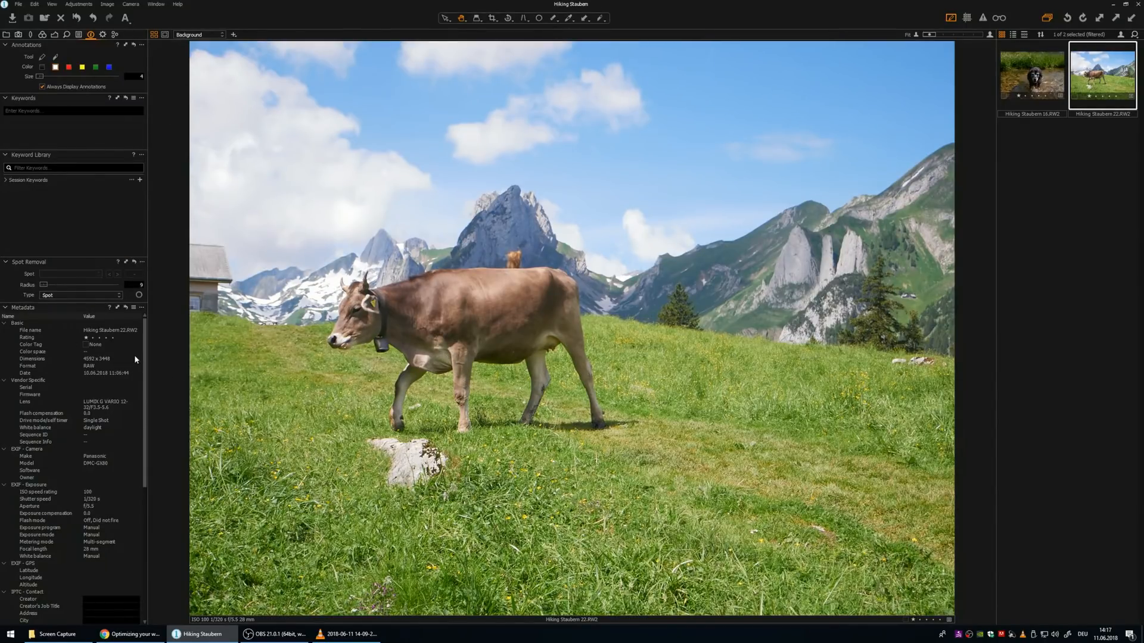
- Filter the session to photos rated three stars, and check the process recipes and the cow photo's metadata
left_click(6, 35)
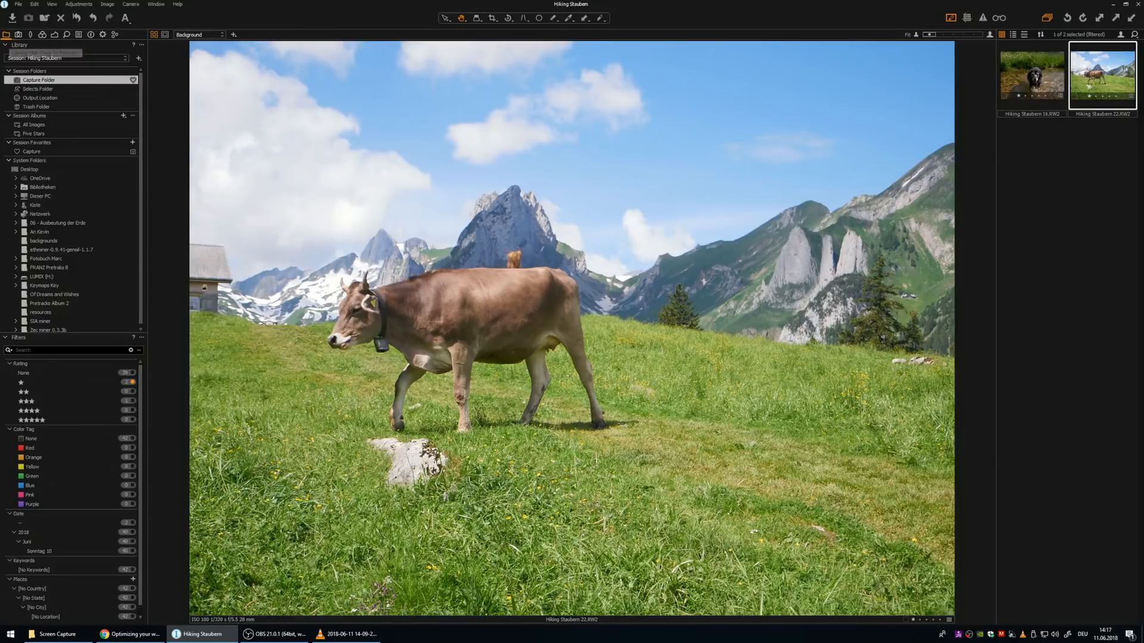
left_click(132, 401)
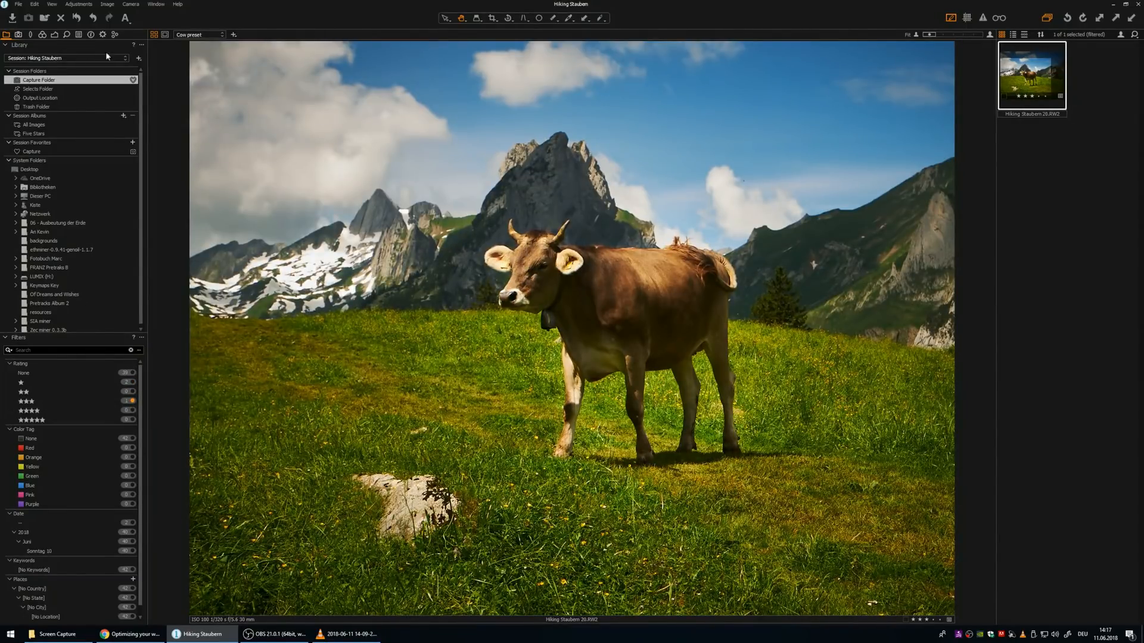
left_click(102, 34)
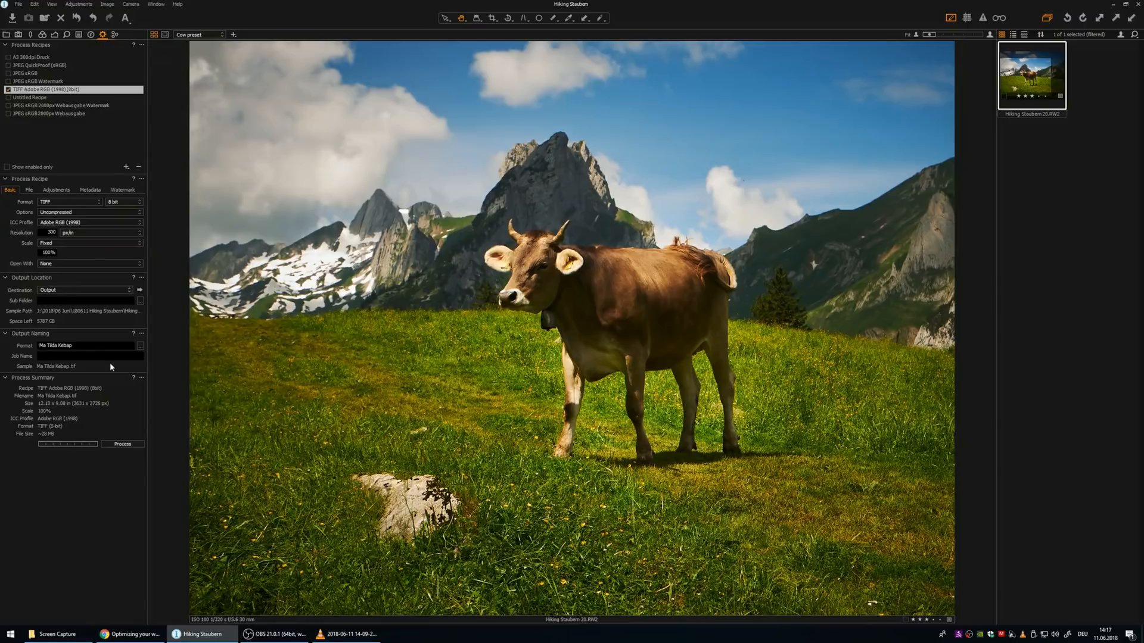
left_click(90, 35)
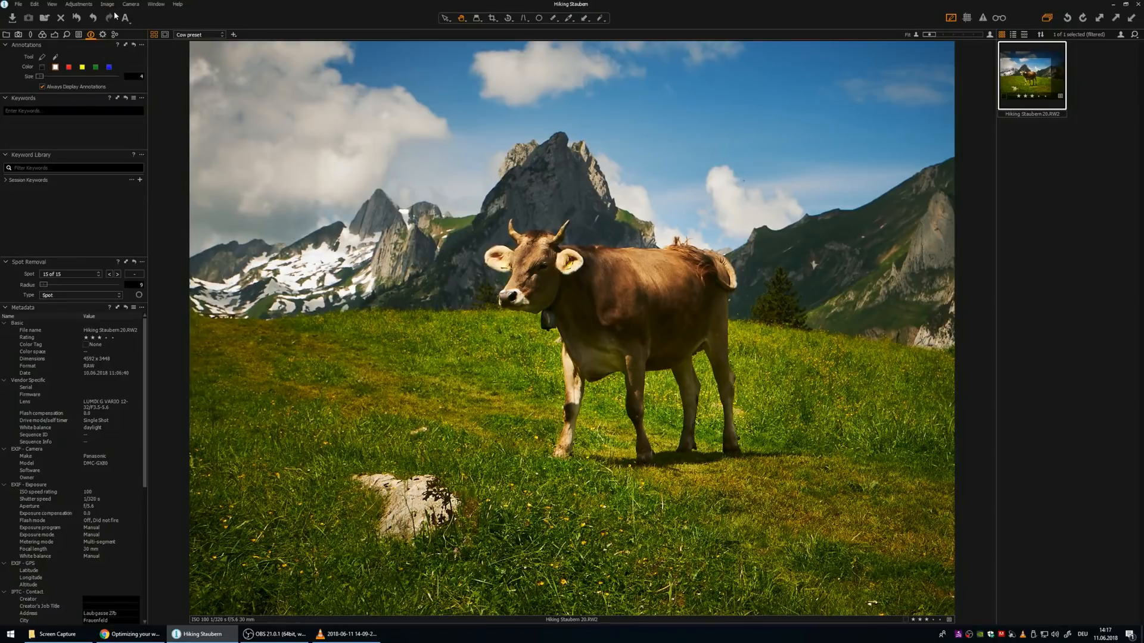
- Disable the TIFF Adobe RGB recipe, and enable the JPEG sRGB and JPEG sRGB Watermark process recipes
left_click(103, 35)
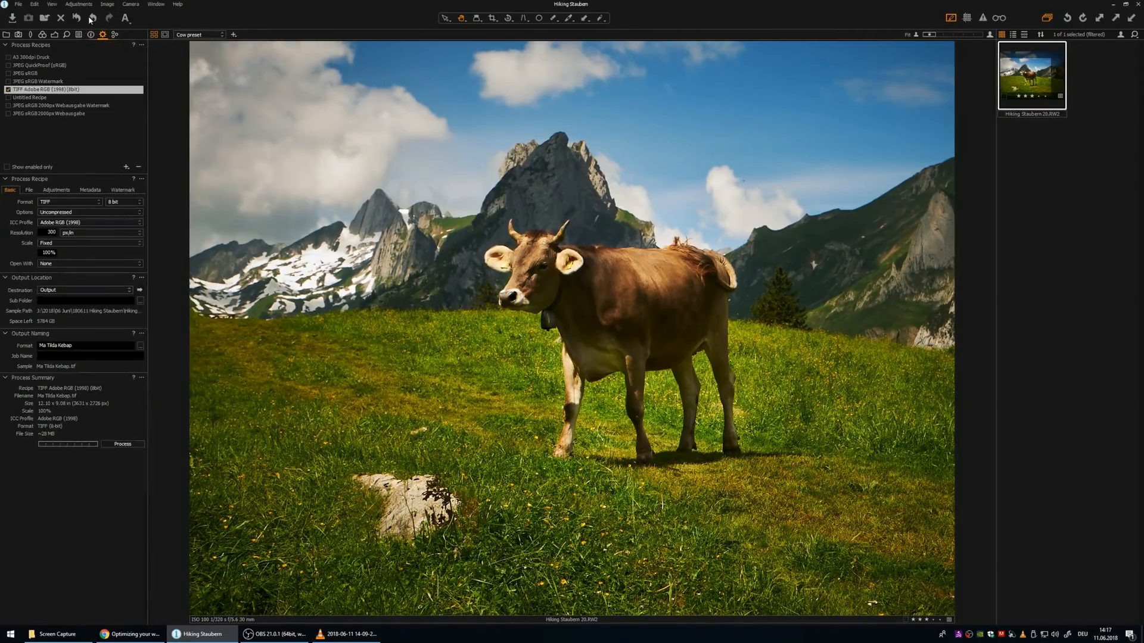
left_click(8, 89)
left_click(8, 81)
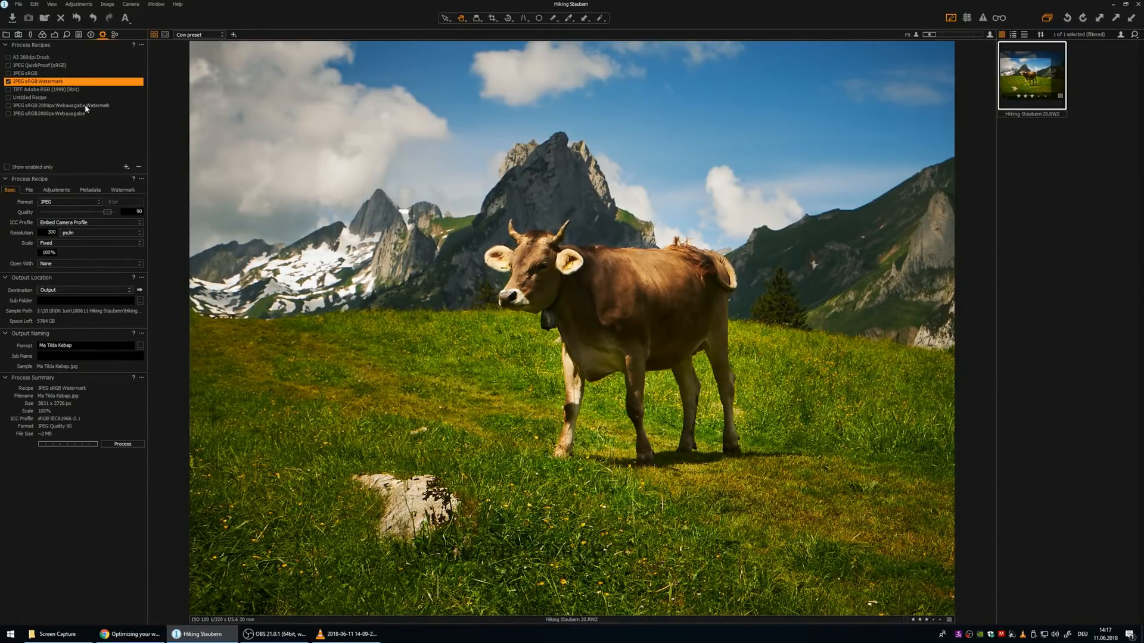
left_click(9, 73)
left_click(37, 74)
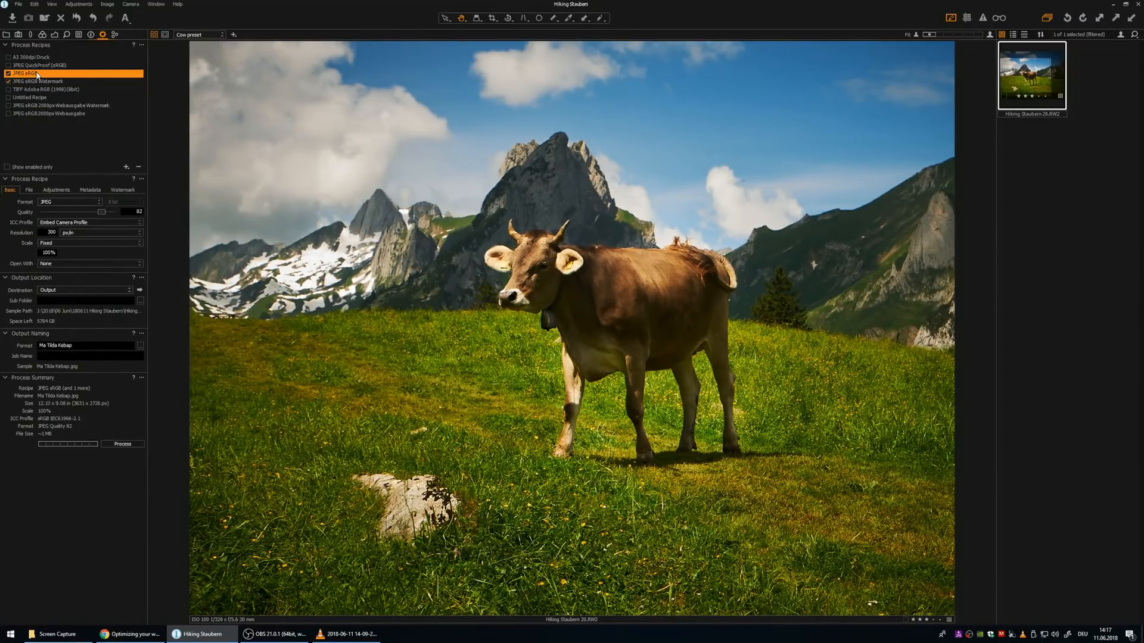
- Set the JPEG quality to 90 for the JPEG sRGB recipe and to 80 for the JPEG sRGB Watermark recipe
left_click_drag(102, 213, 107, 215)
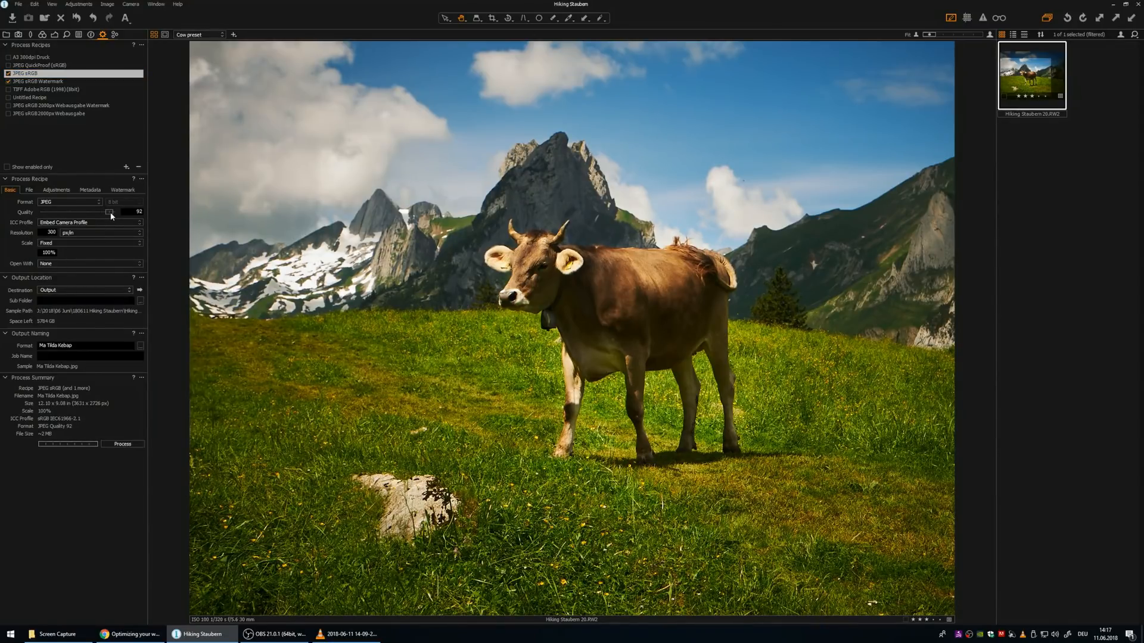
left_click(18, 82)
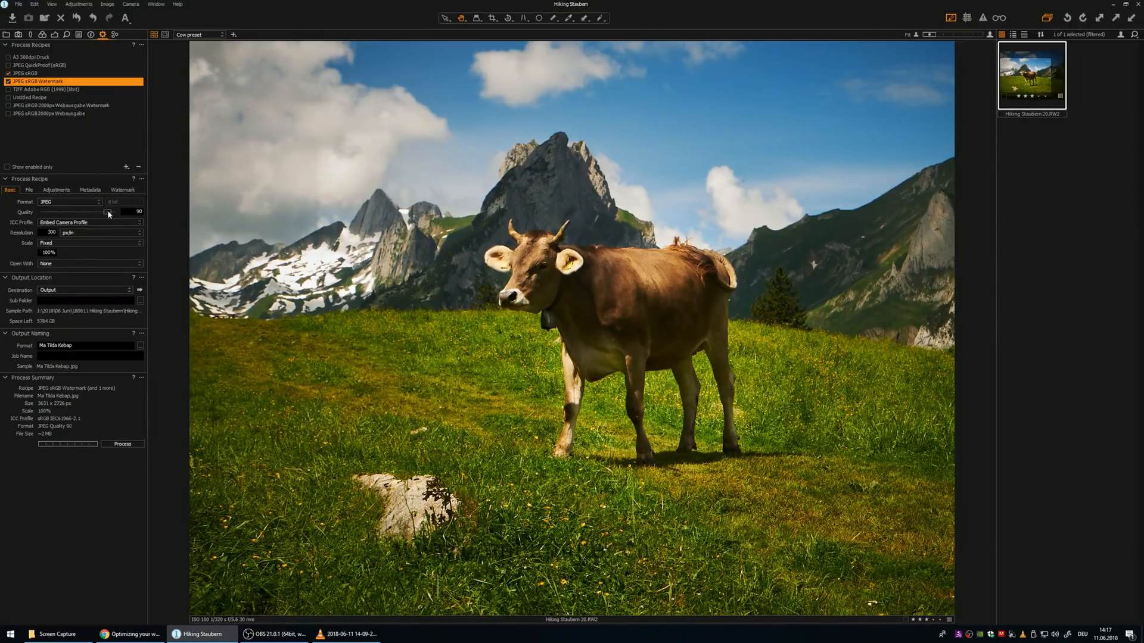
left_click_drag(108, 212, 100, 212)
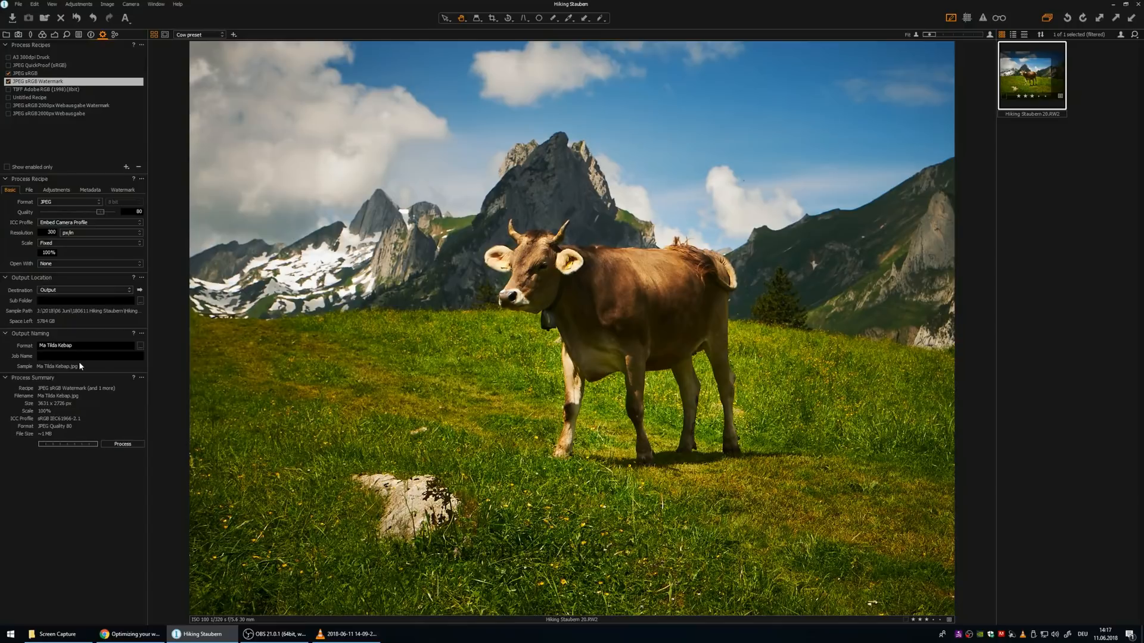
- Make the recipe's text watermark white (Weiß), with opacity 77, scale 95, horizontal position -17.3 and vertical position 33.4
left_click(121, 191)
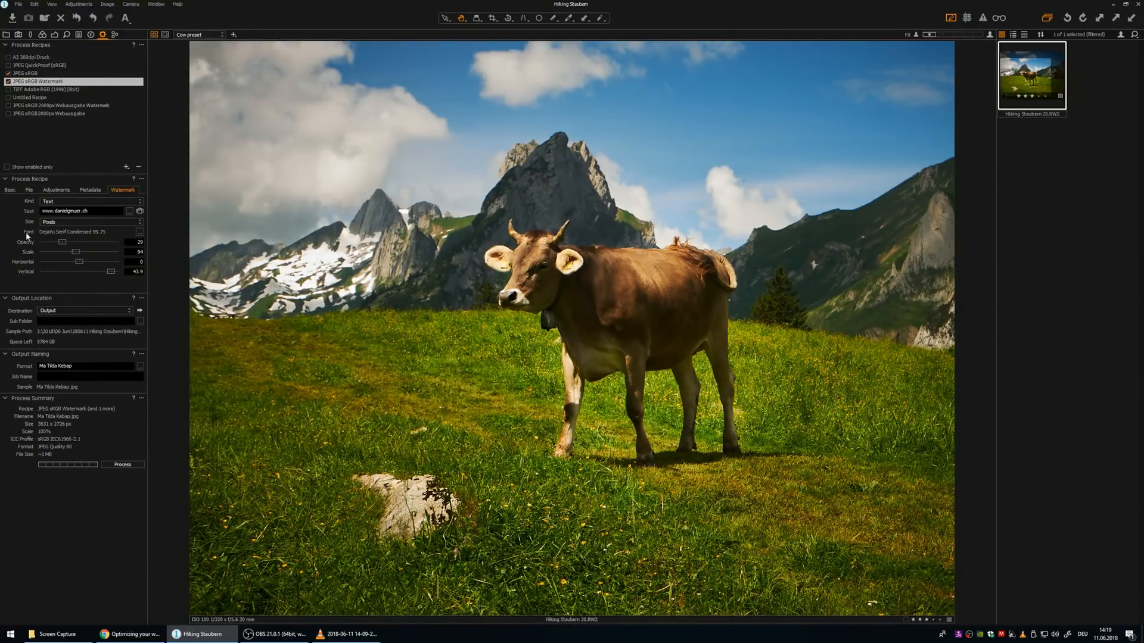
left_click(140, 232)
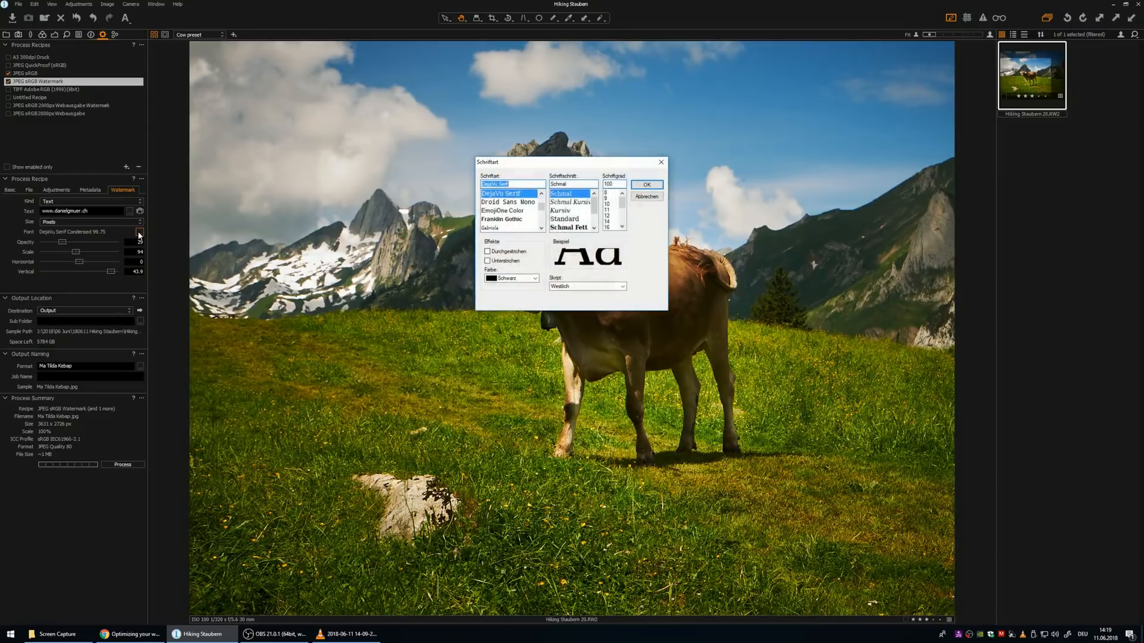
left_click(530, 279)
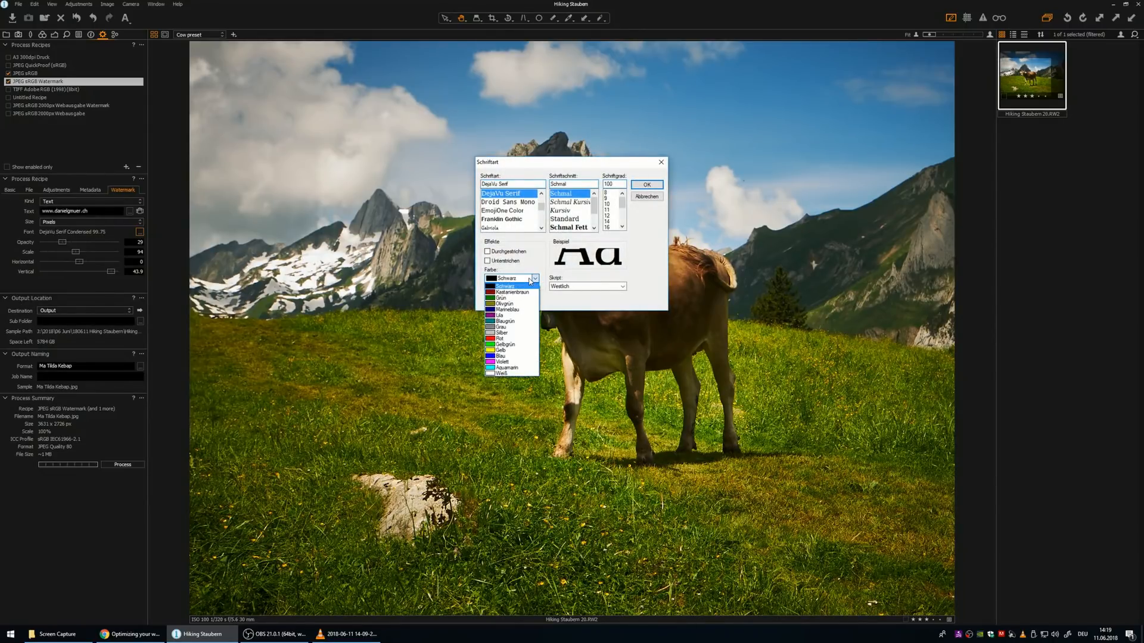
left_click(513, 373)
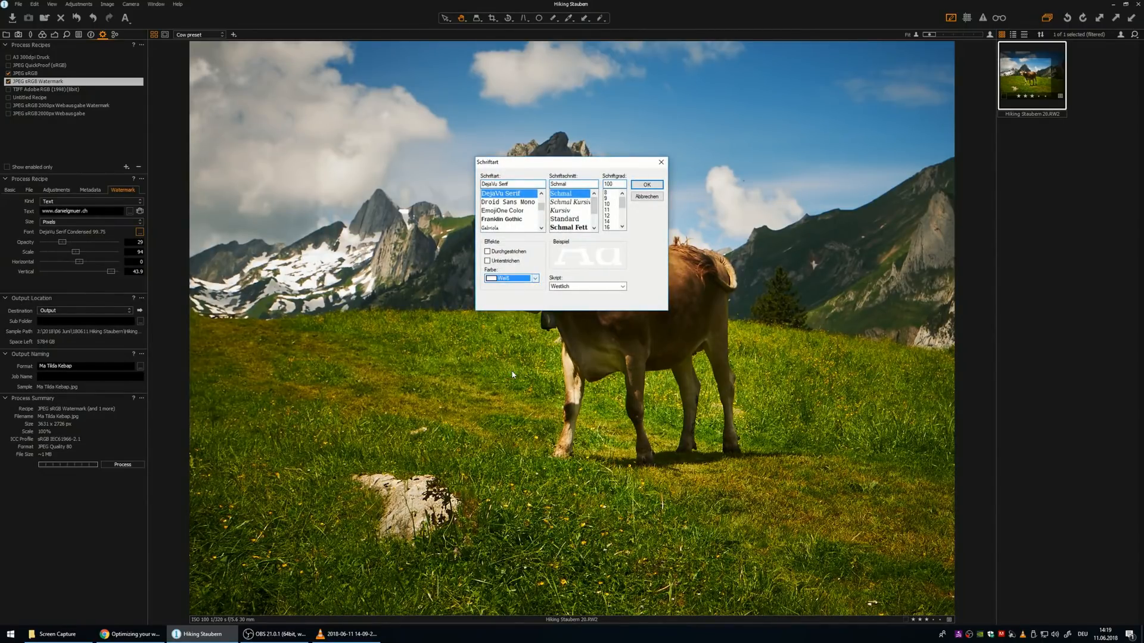
left_click(648, 185)
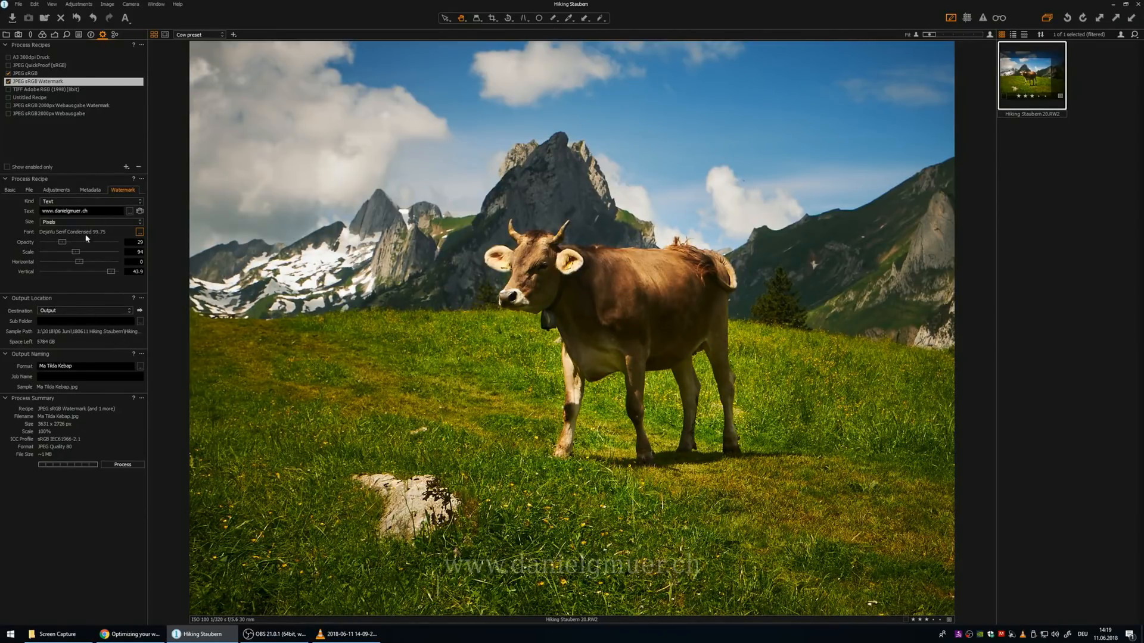
left_click_drag(61, 241, 103, 273)
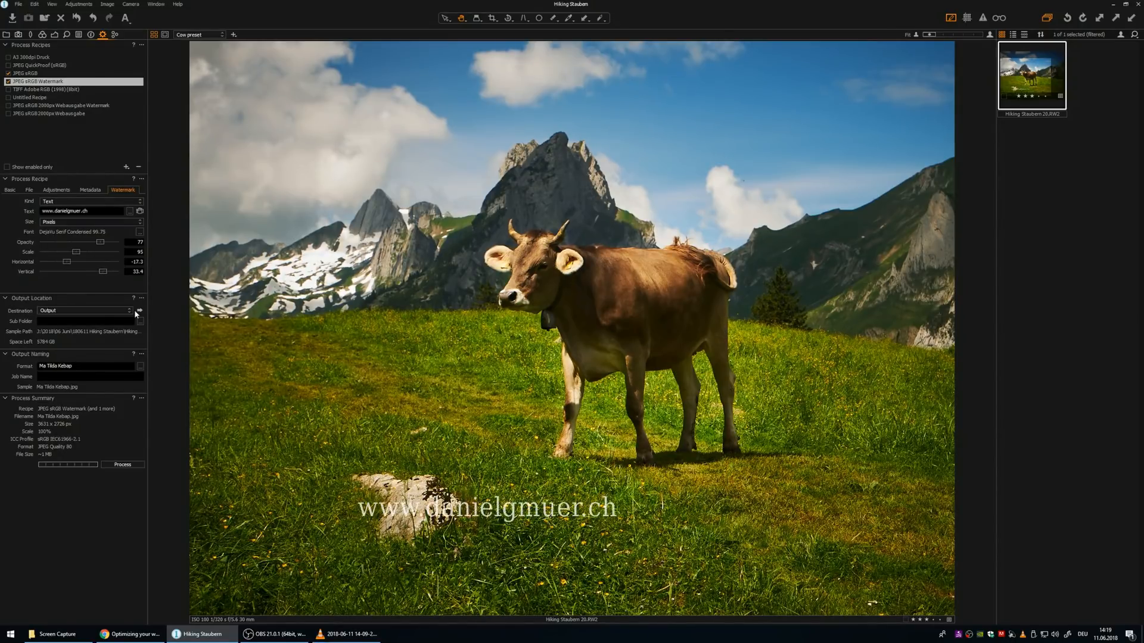
- Set the output naming format to Inst Cow
left_click(10, 191)
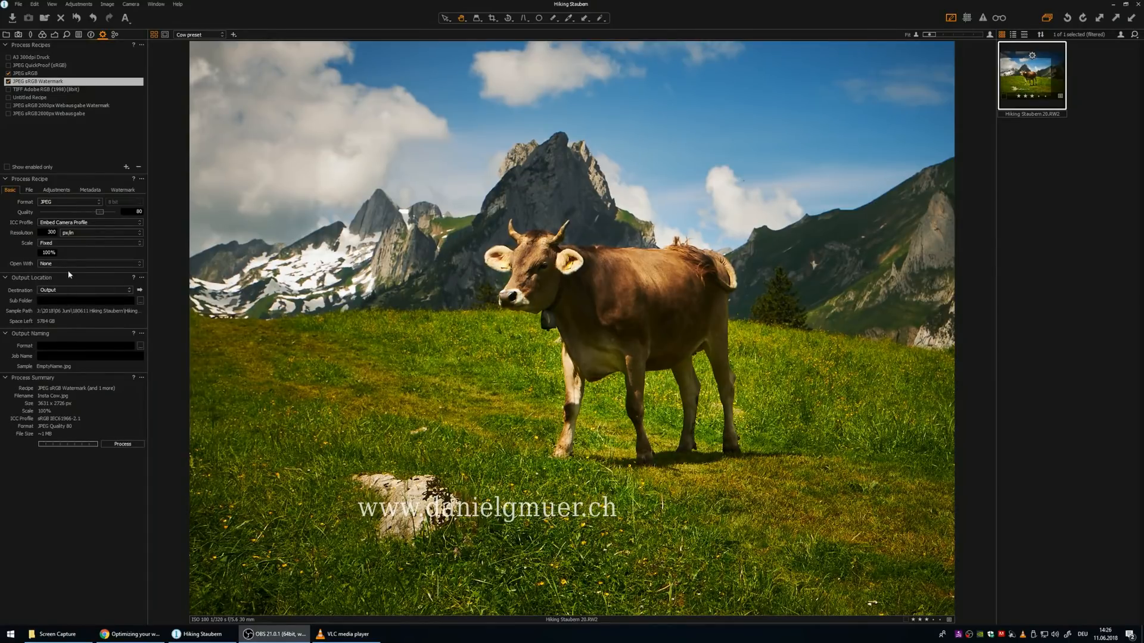
left_click(60, 345)
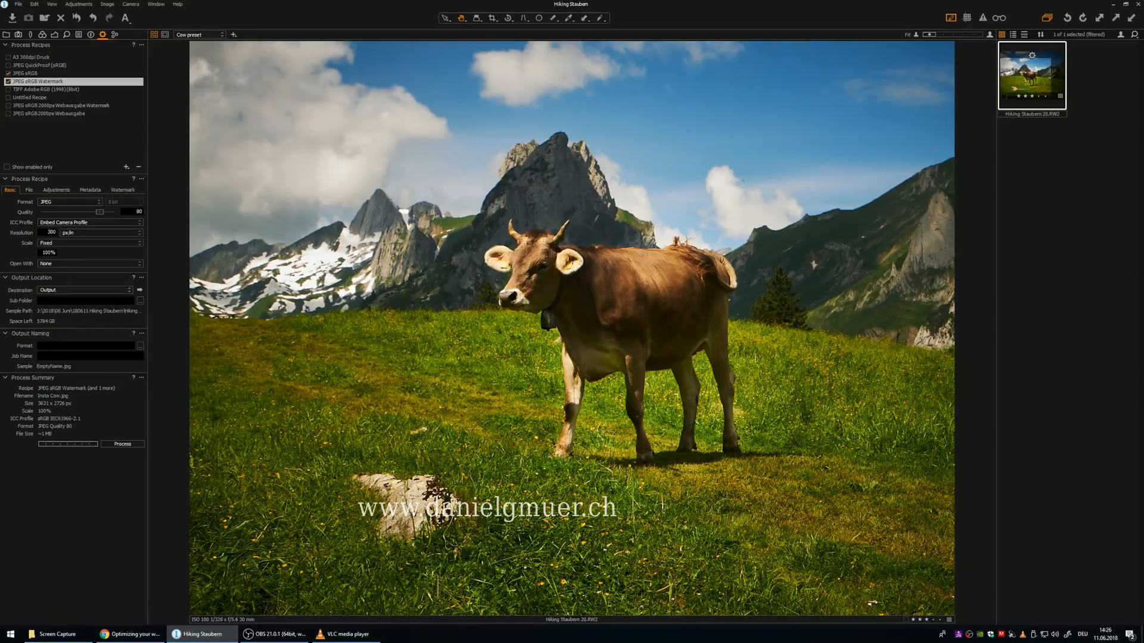
type("Inst")
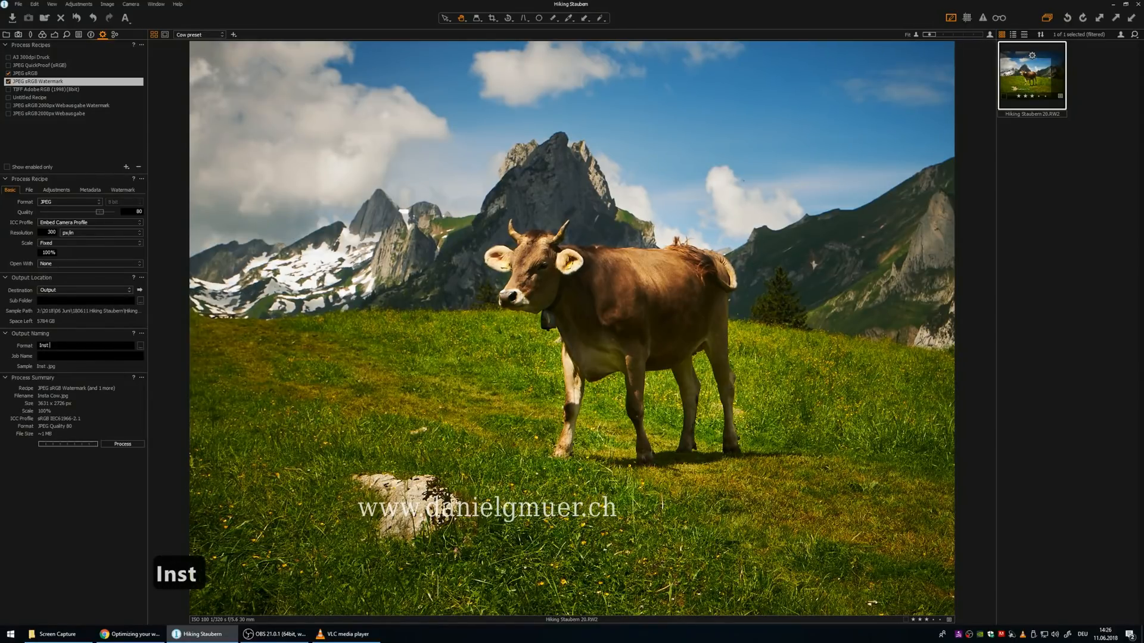
type(" Cow")
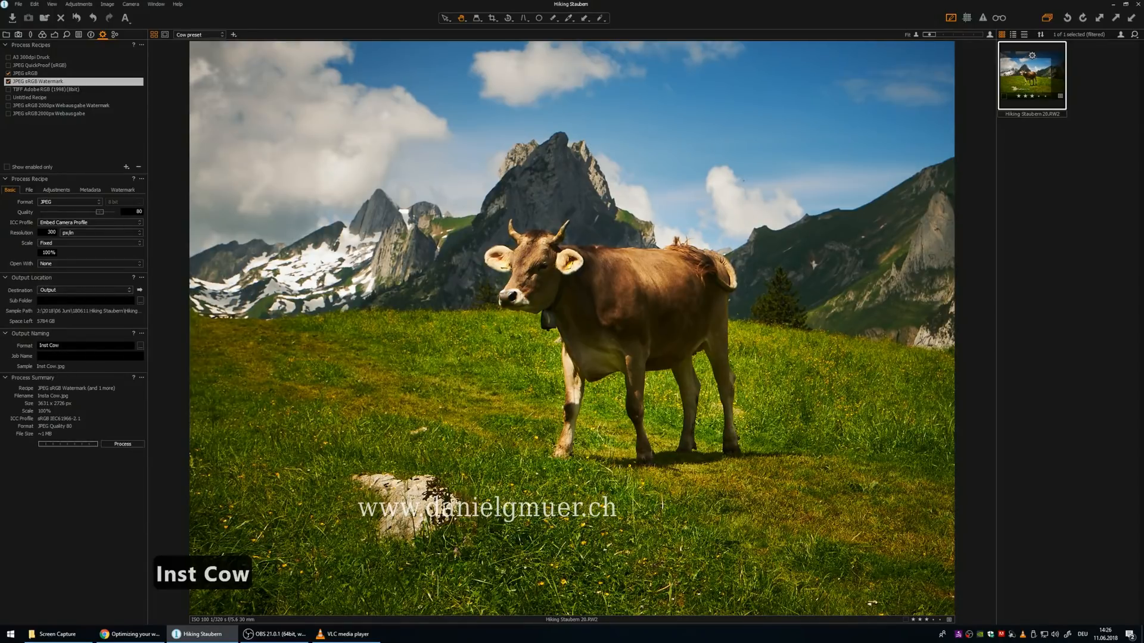
- Add a 2 Digit Counter token after Inst Cow in the output naming format
left_click(140, 345)
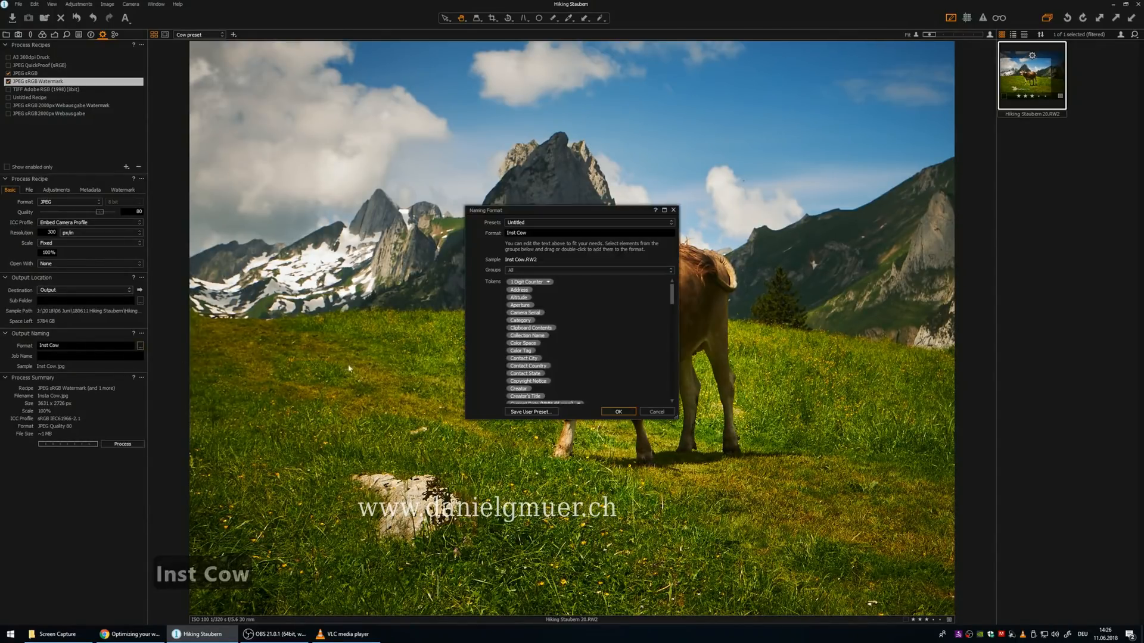
double_click(535, 285)
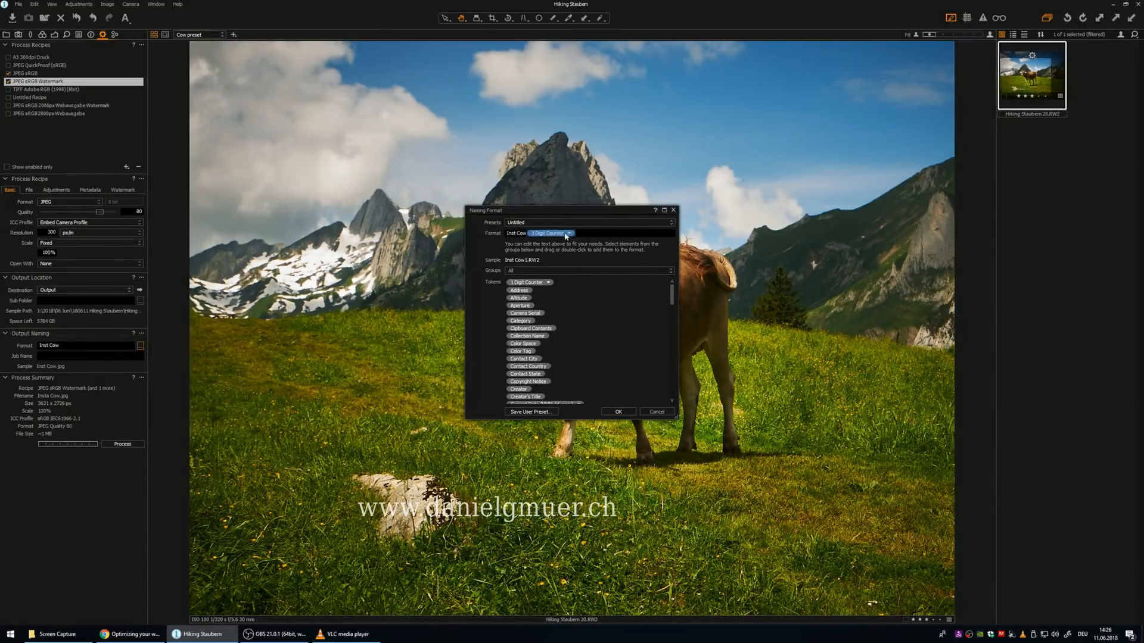
left_click(569, 234)
left_click(554, 250)
left_click(619, 412)
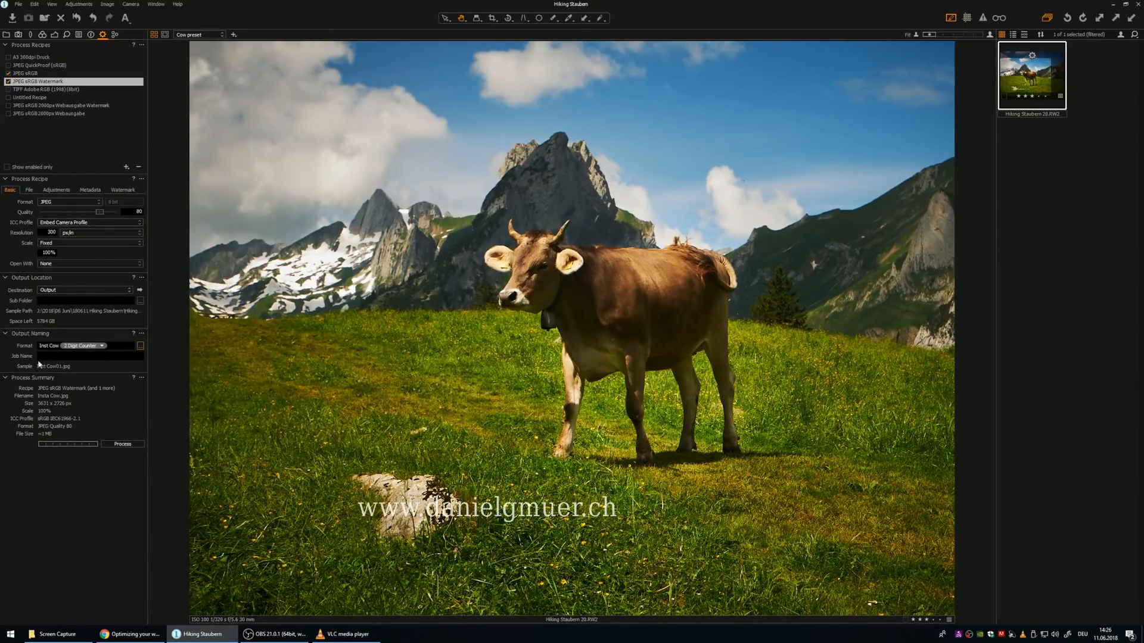
- Examine the file locations and subfolders of both JPEG recipes, and the JPEG sRGB recipe's adjustment, metadata and watermark settings
left_click(30, 190)
left_click(10, 191)
left_click(29, 190)
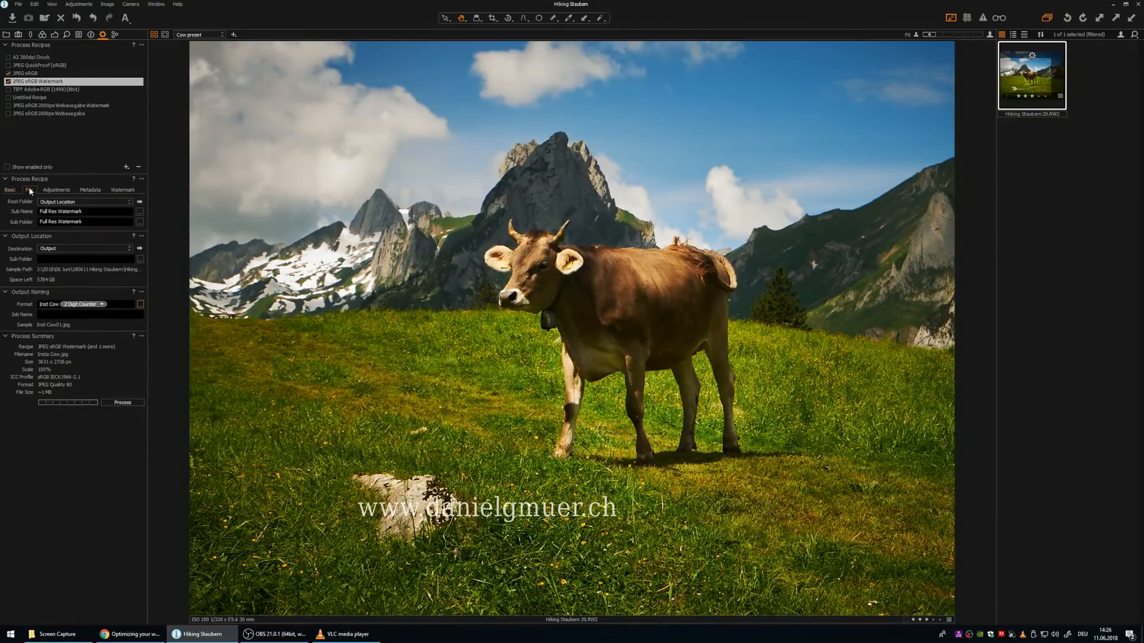
left_click(26, 222)
left_click(22, 74)
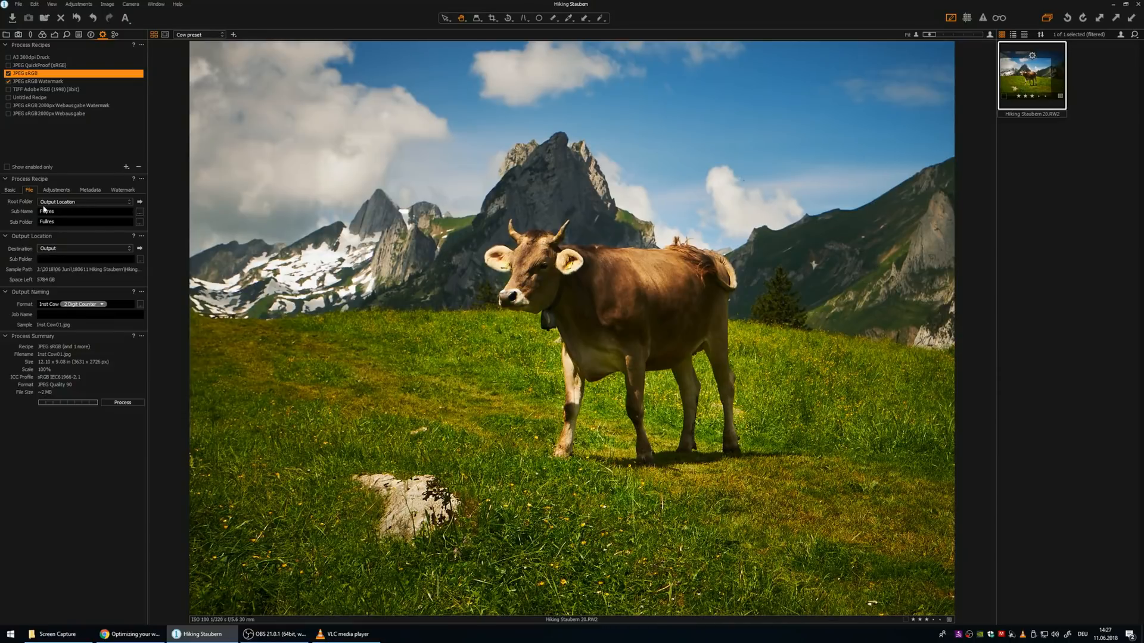
left_click(59, 191)
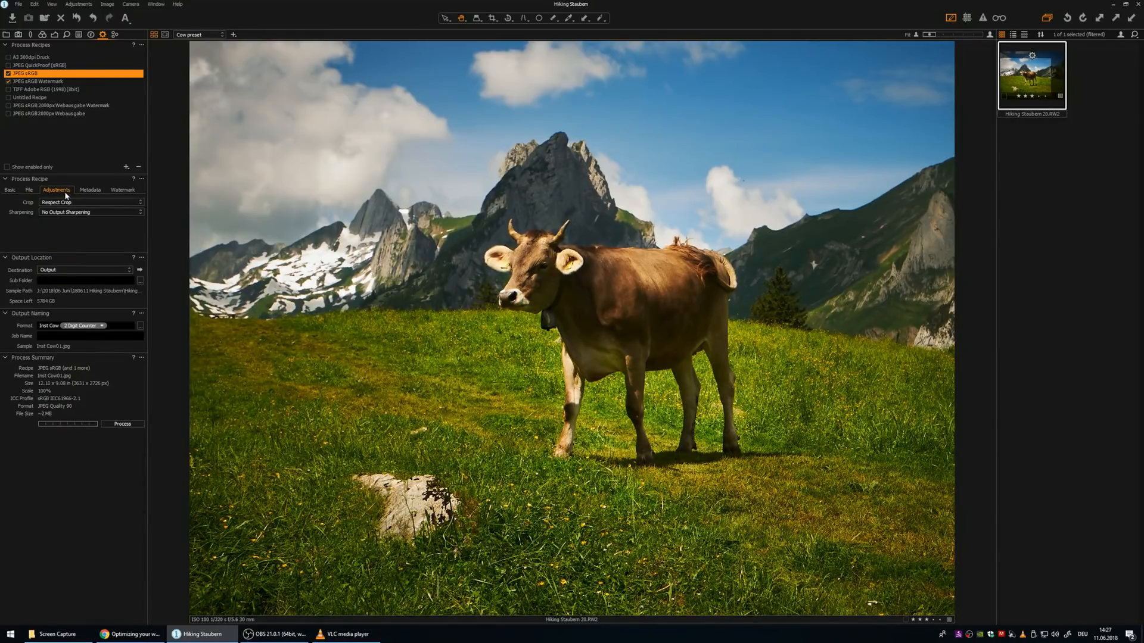
left_click(95, 191)
left_click(63, 190)
left_click(88, 190)
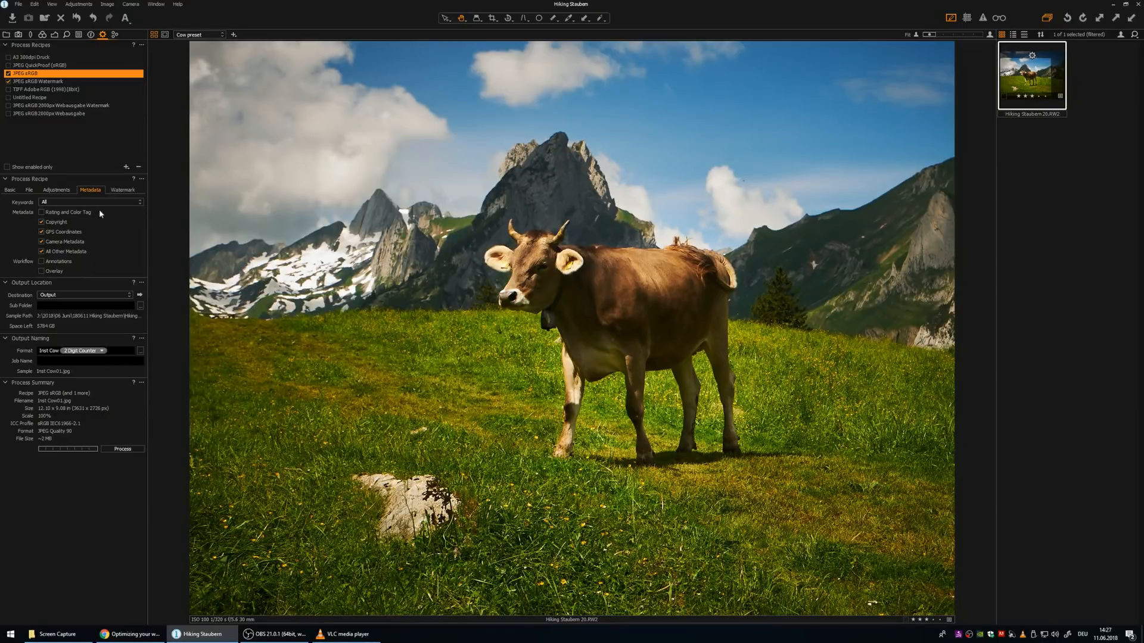
left_click(123, 190)
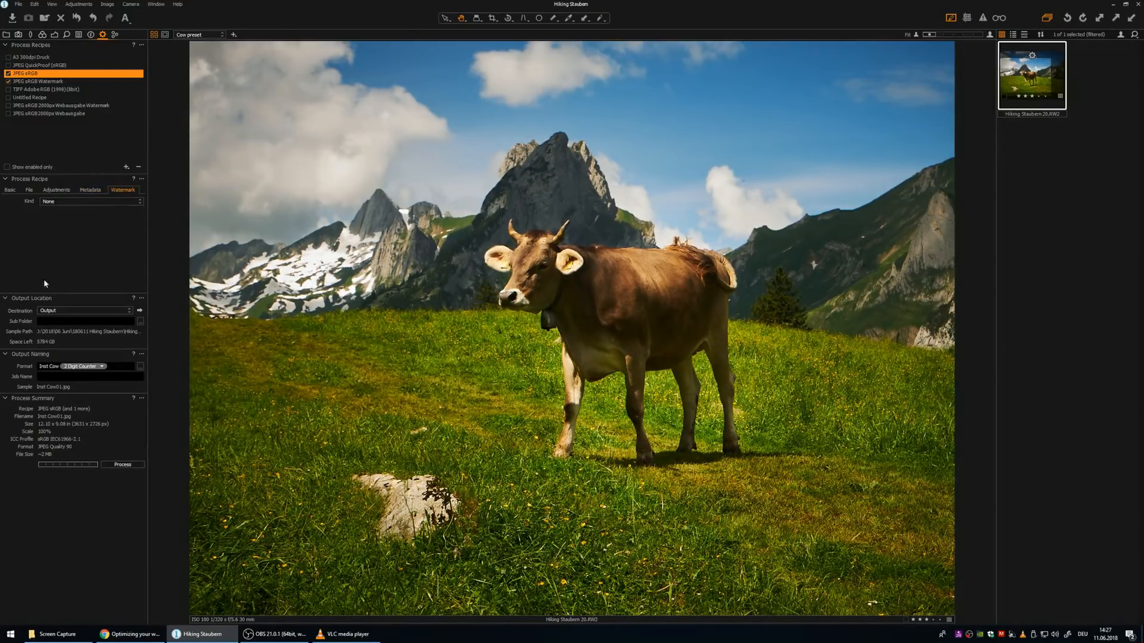
- Check the JPEG sRGB Watermark recipe's watermark and basic settings, and process the cow photo with the enabled recipes
left_click(47, 81)
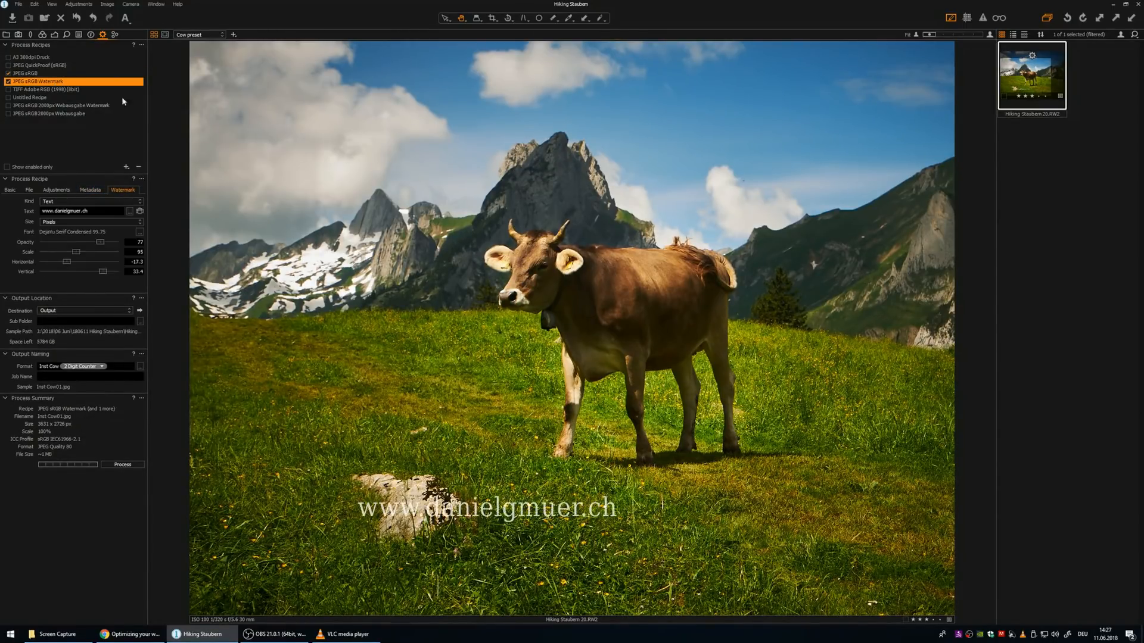
left_click(15, 190)
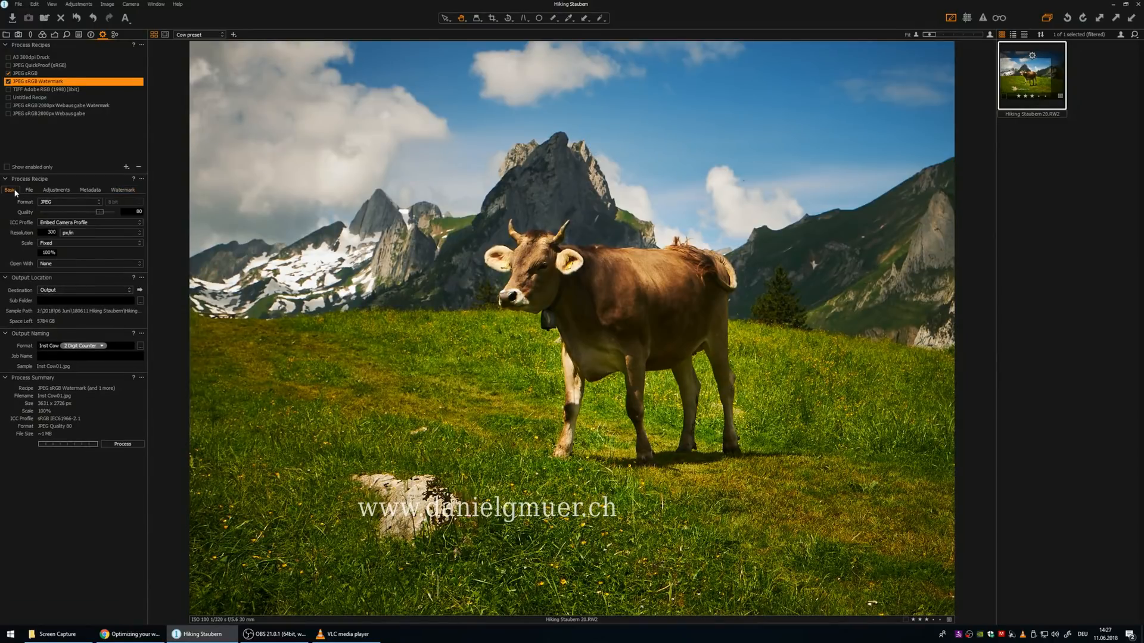
left_click(117, 445)
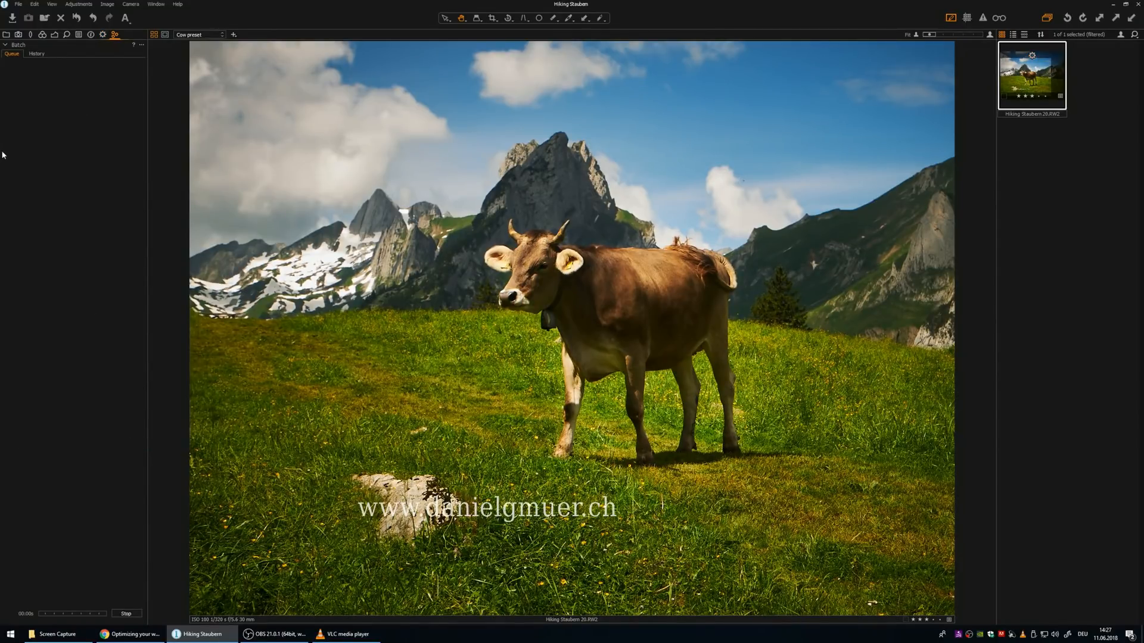
- Switch to File Explorer and open the Hiking Staubern session folder inside 180611 Hiking Staubern, under 2018 and 06 Juni on DrivePool (J:)
left_click(64, 640)
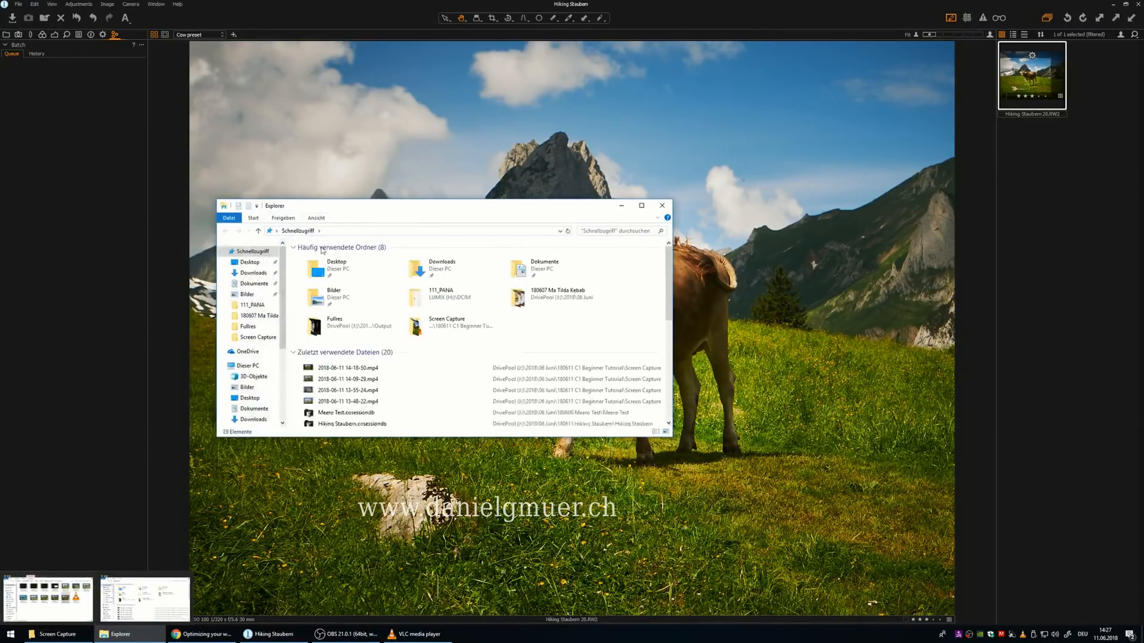
scroll(256, 399, "down", 1)
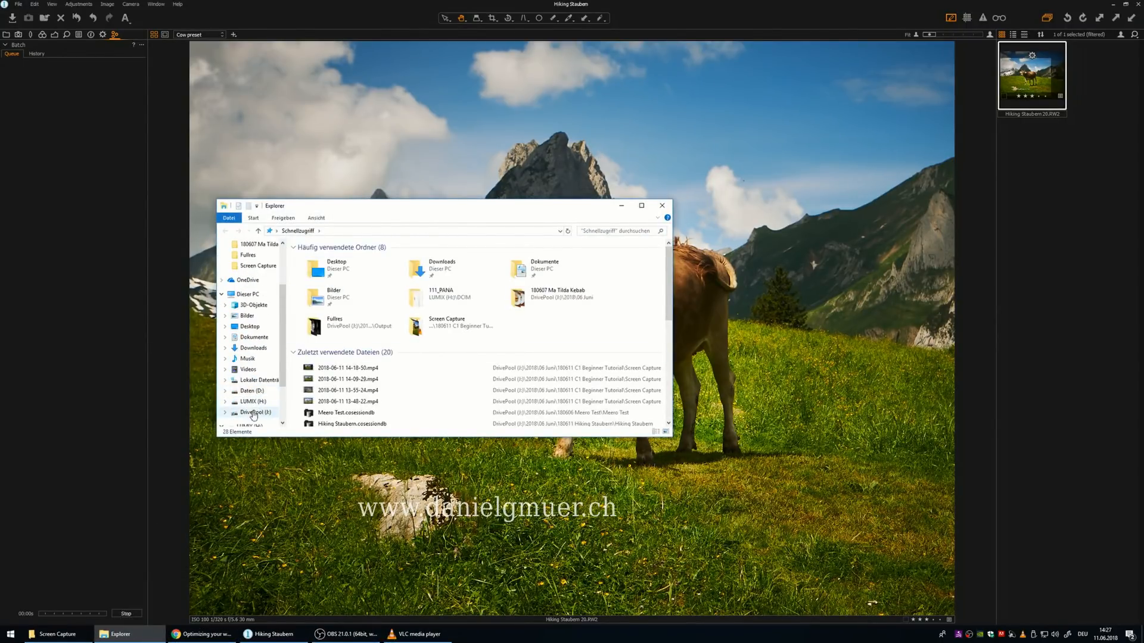
left_click(251, 415)
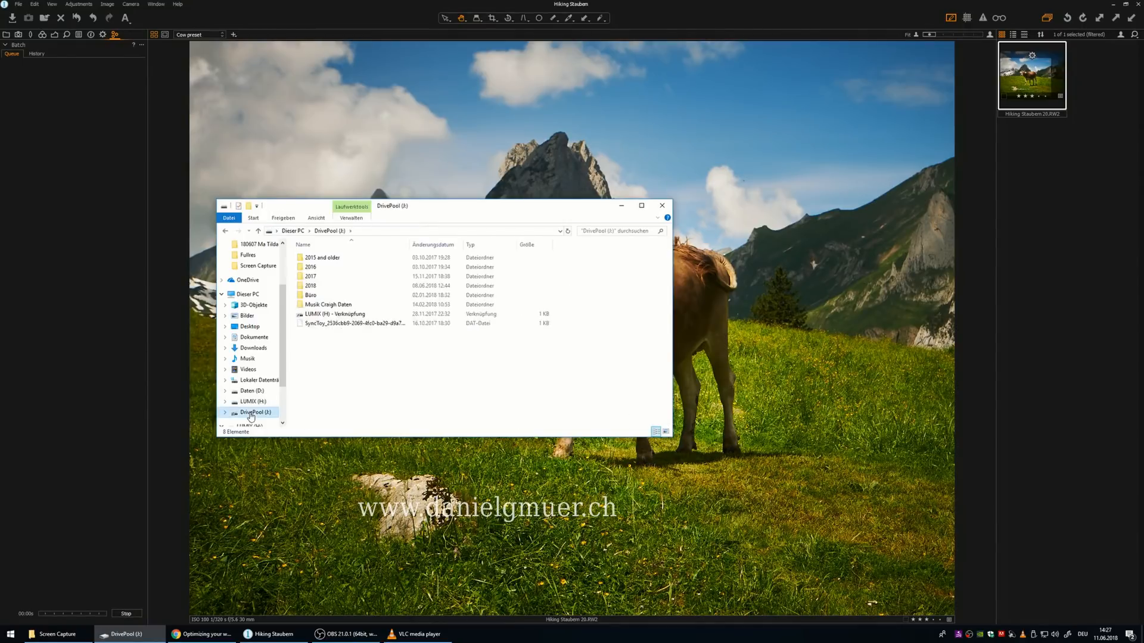
double_click(323, 290)
double_click(314, 304)
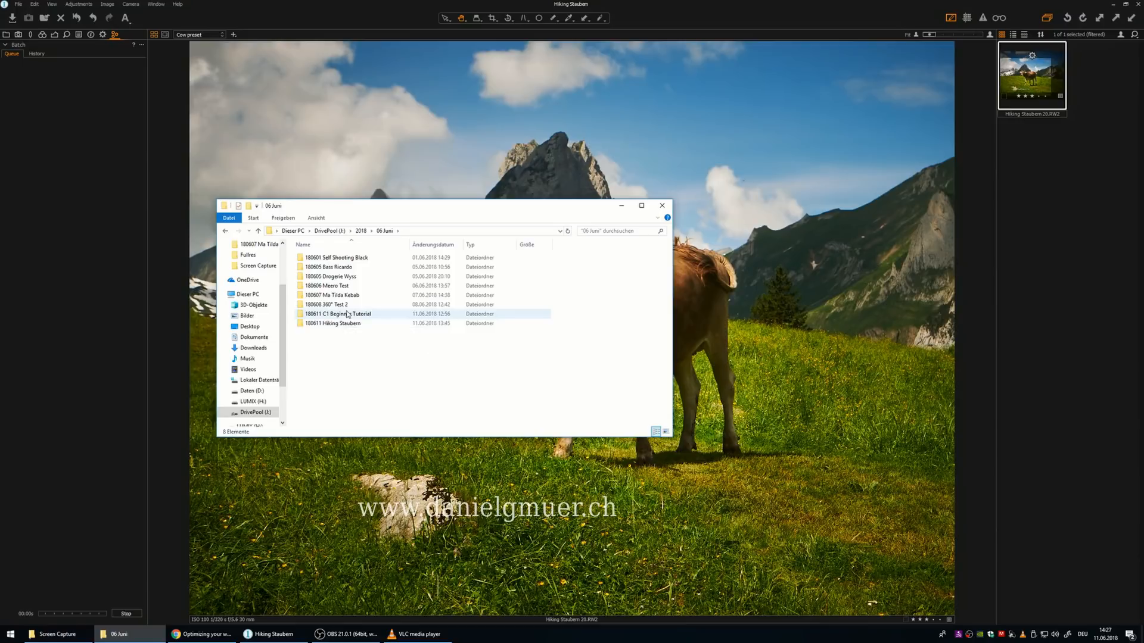
double_click(337, 325)
double_click(329, 260)
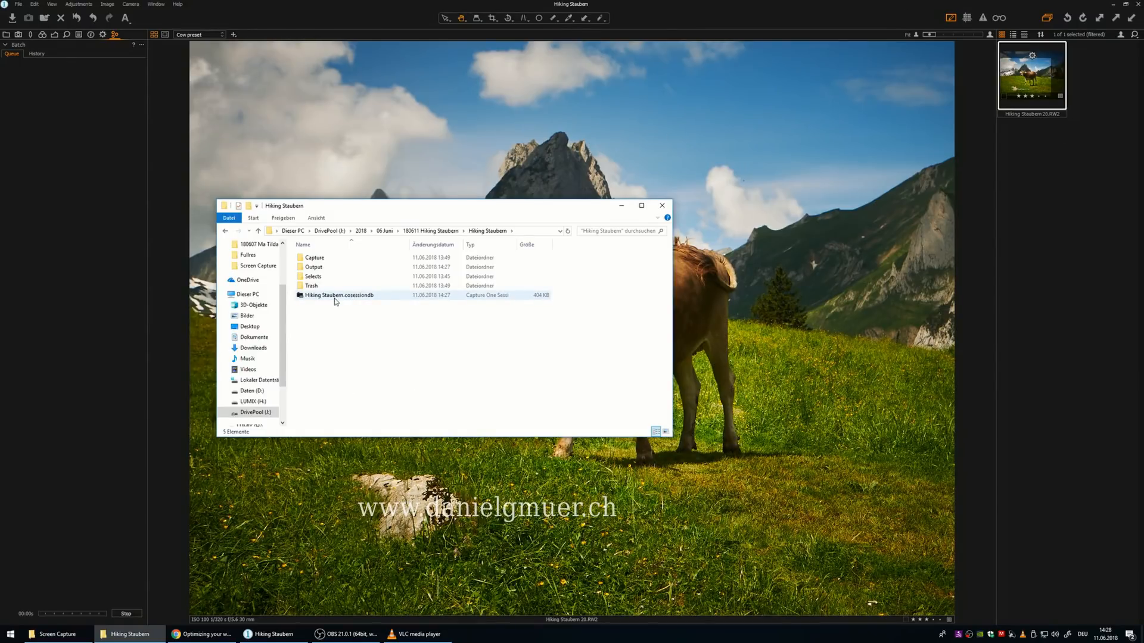
- Go up to the 180611 Hiking Staubern folder, reopen the session folder and view the contents of its Capture folder
left_click(450, 231)
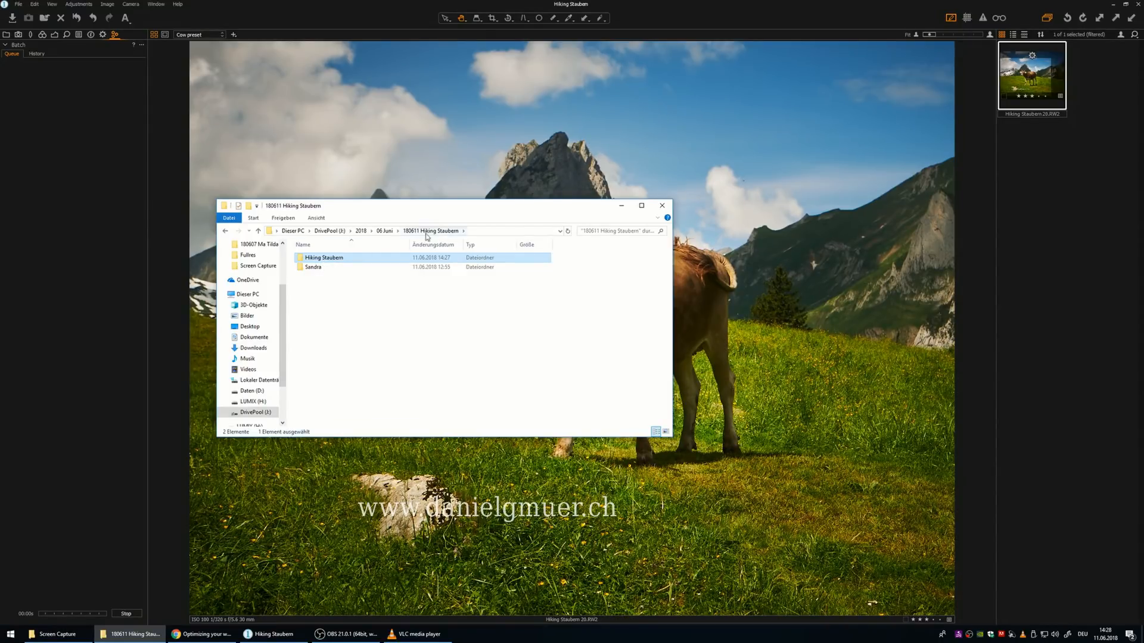
double_click(331, 257)
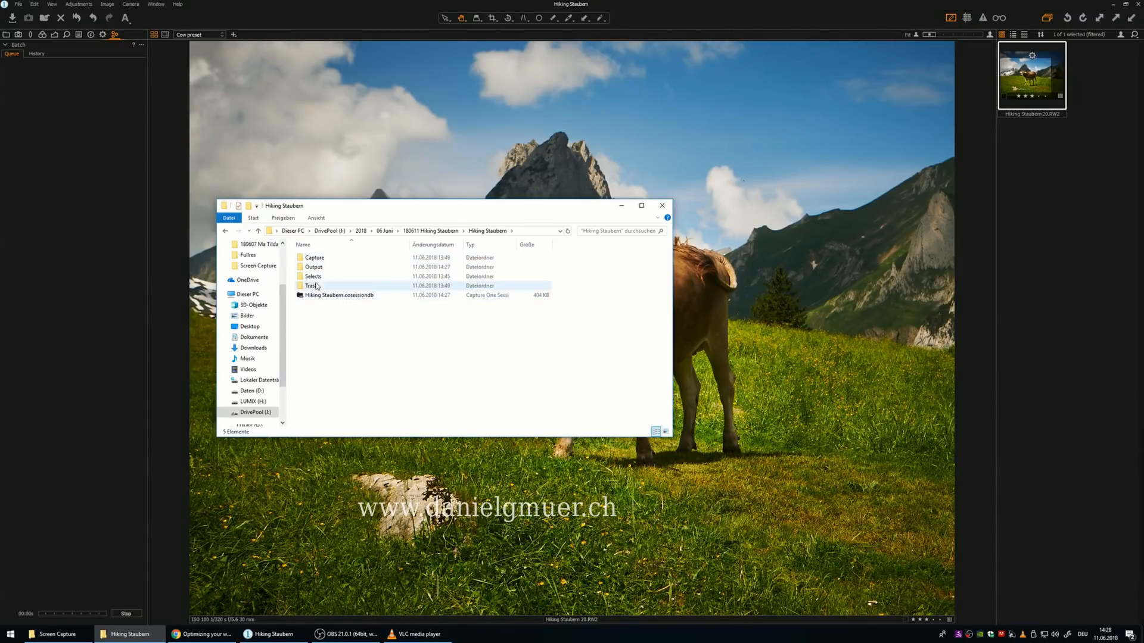
double_click(322, 259)
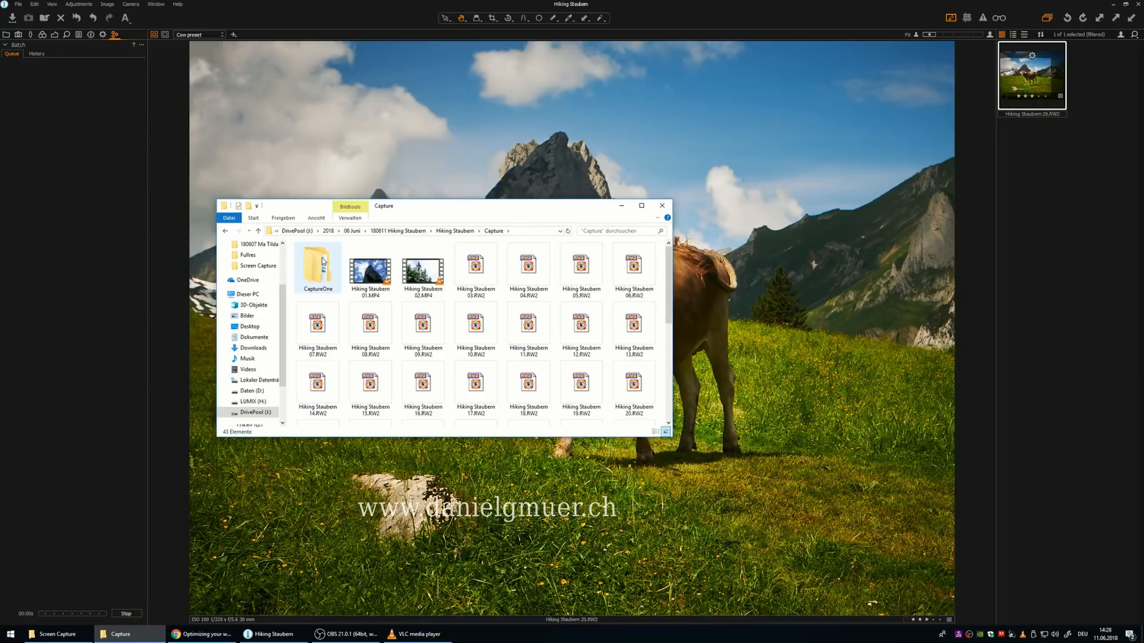
- Look through the Capture folder's files, then open the Full Res Watermark subfolder in the session's Output folder
scroll(464, 319, "down", 4)
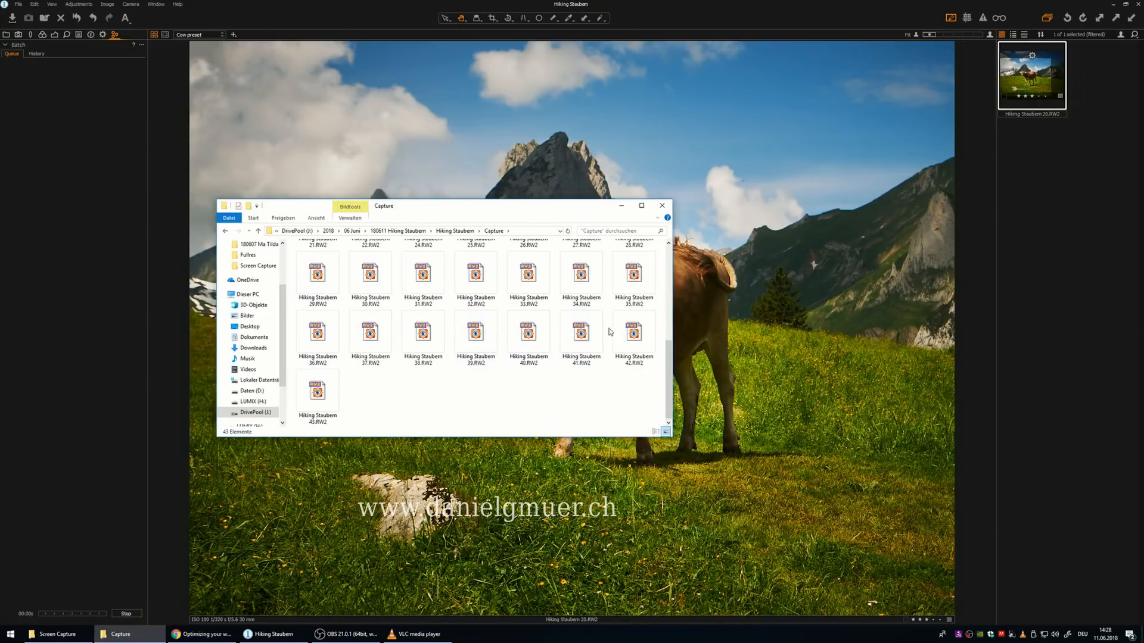
scroll(461, 343, "up", 2)
scroll(462, 310, "up", 3)
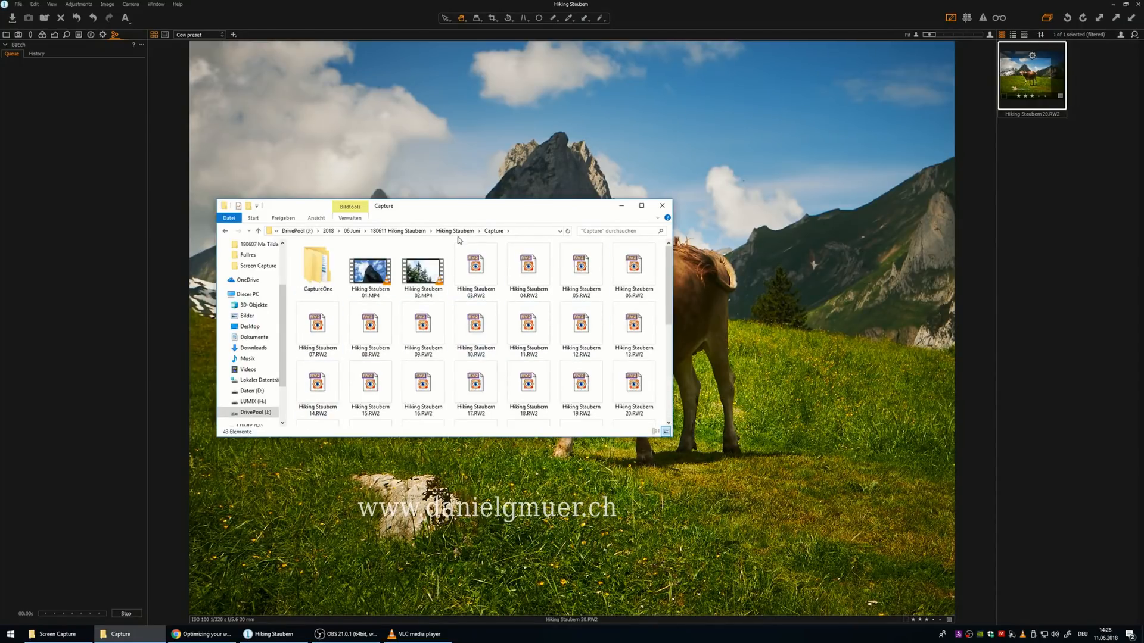
left_click(456, 231)
left_click(327, 269)
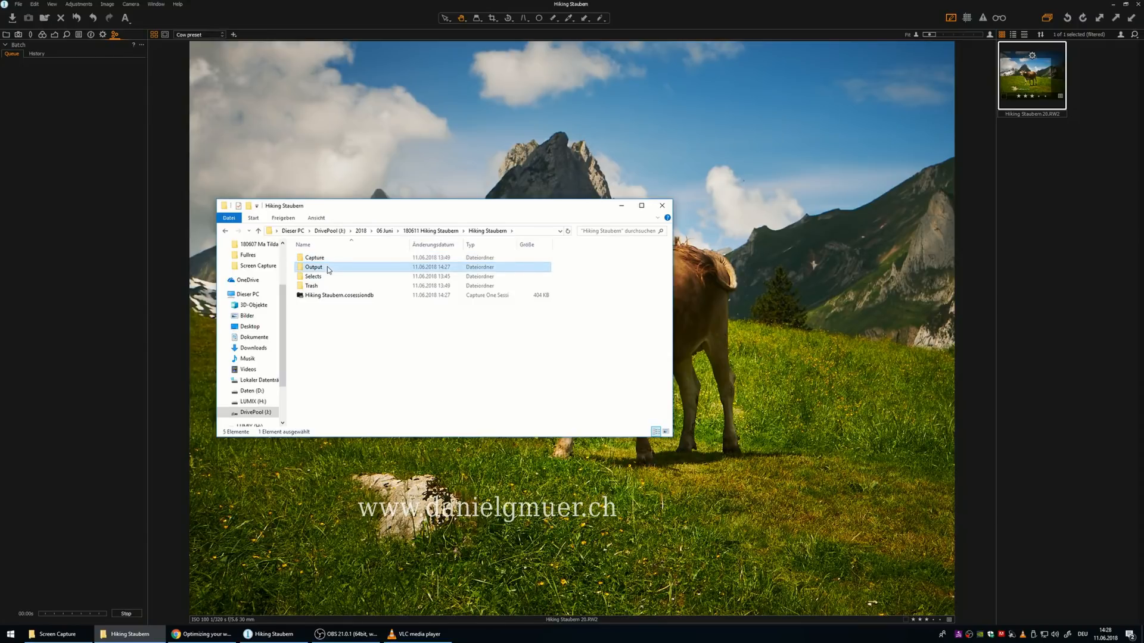
double_click(309, 269)
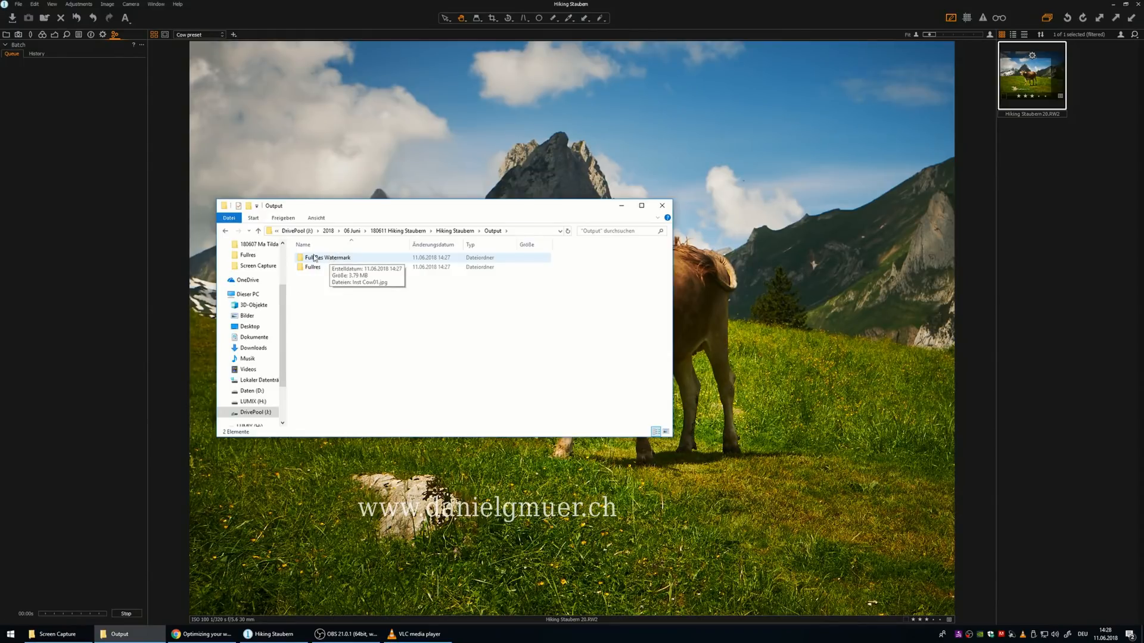
double_click(321, 258)
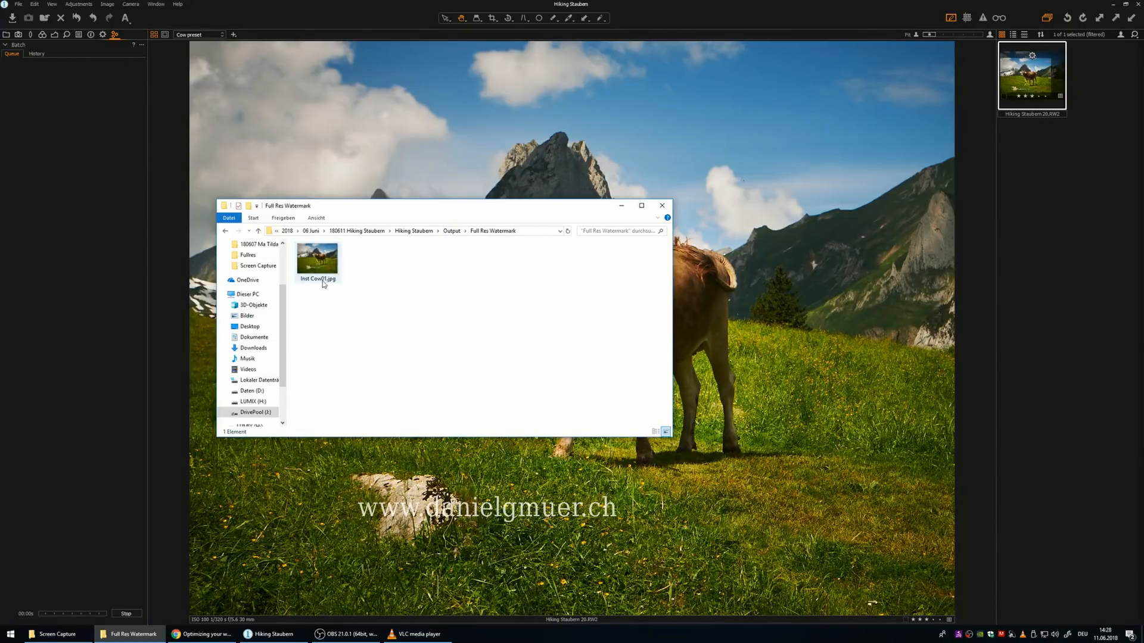
- View Inst Cow01.jpg from the Output folder's Fullres subfolder at full screen, then close the image and File Explorer to return to Capture One
left_click(452, 231)
double_click(322, 269)
double_click(321, 256)
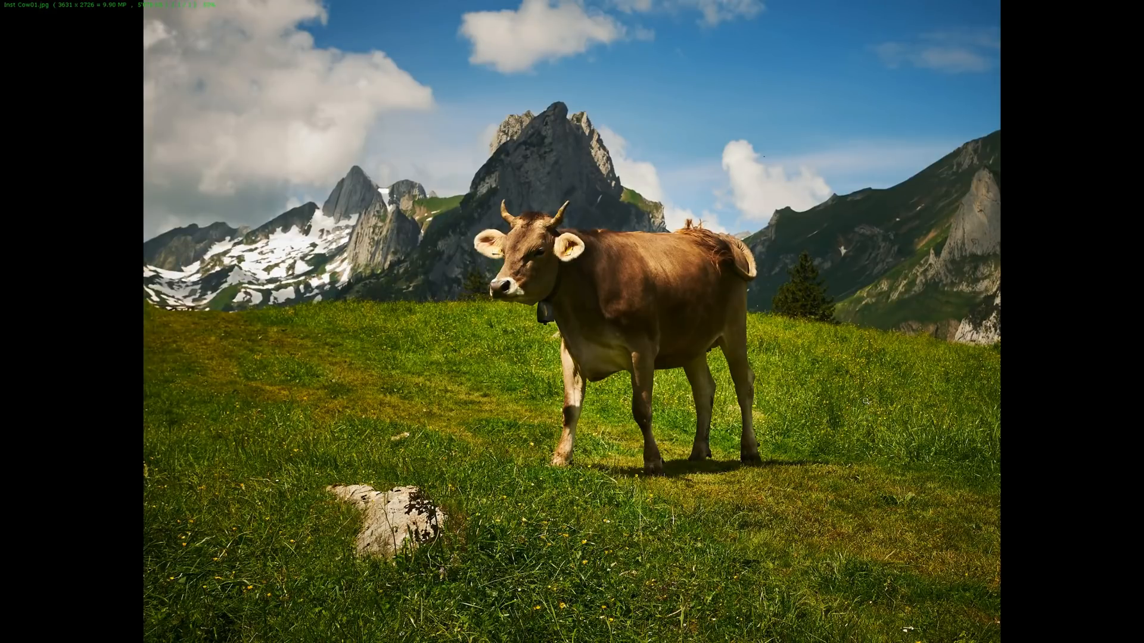
key("Escape")
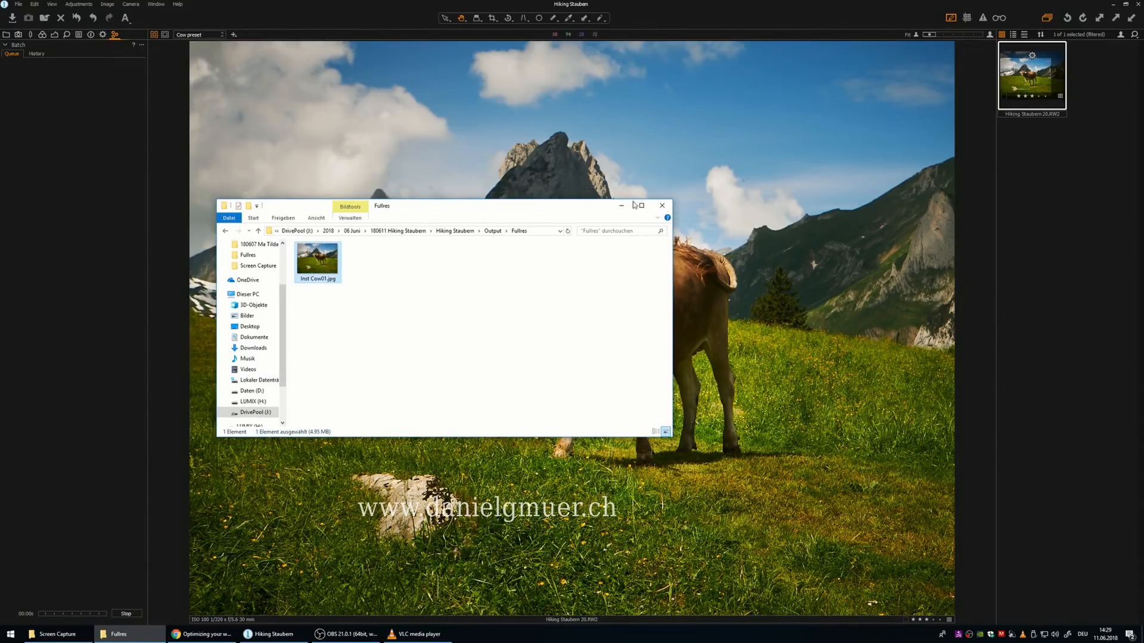
left_click(662, 205)
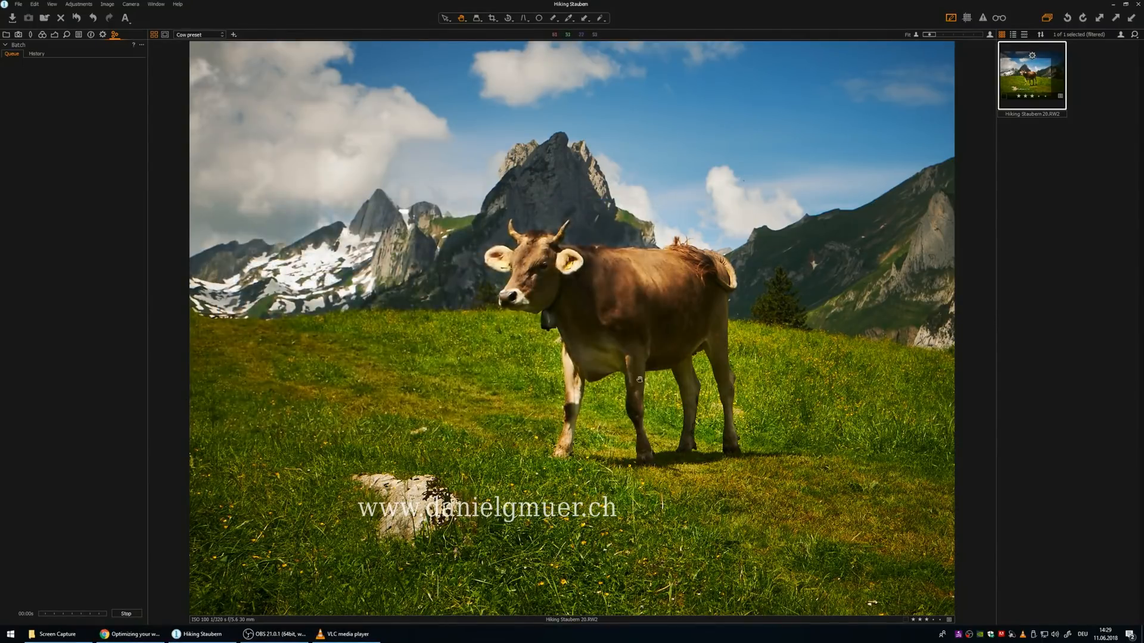